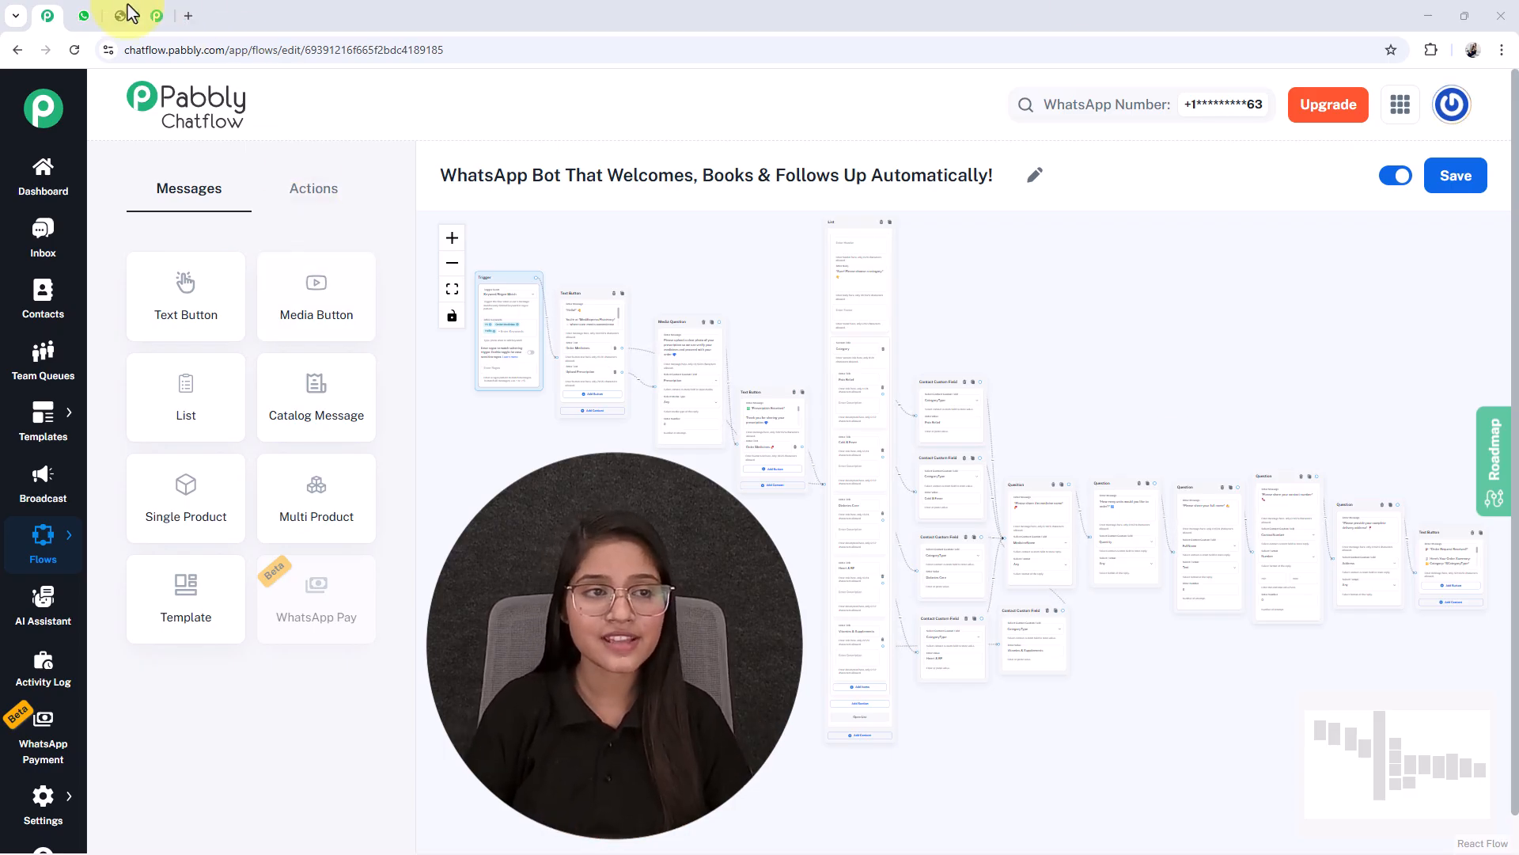
# Send 'Hi' to the pharmacy bot in WhatsApp Web and choose Upload Prescription.
pyautogui.click(79, 19)
pyautogui.click(652, 817)
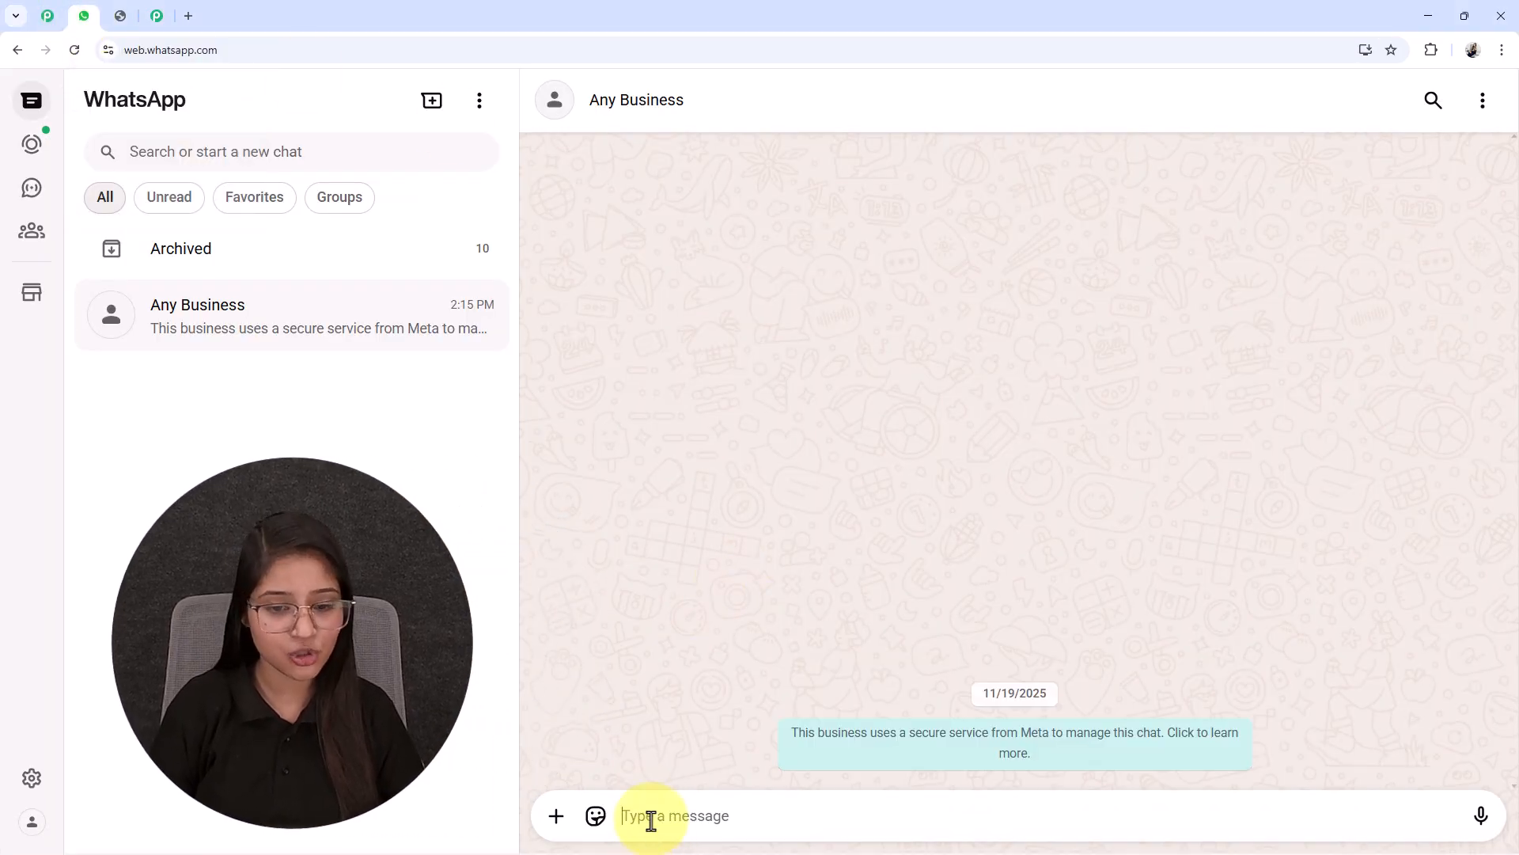
pyautogui.write('H')
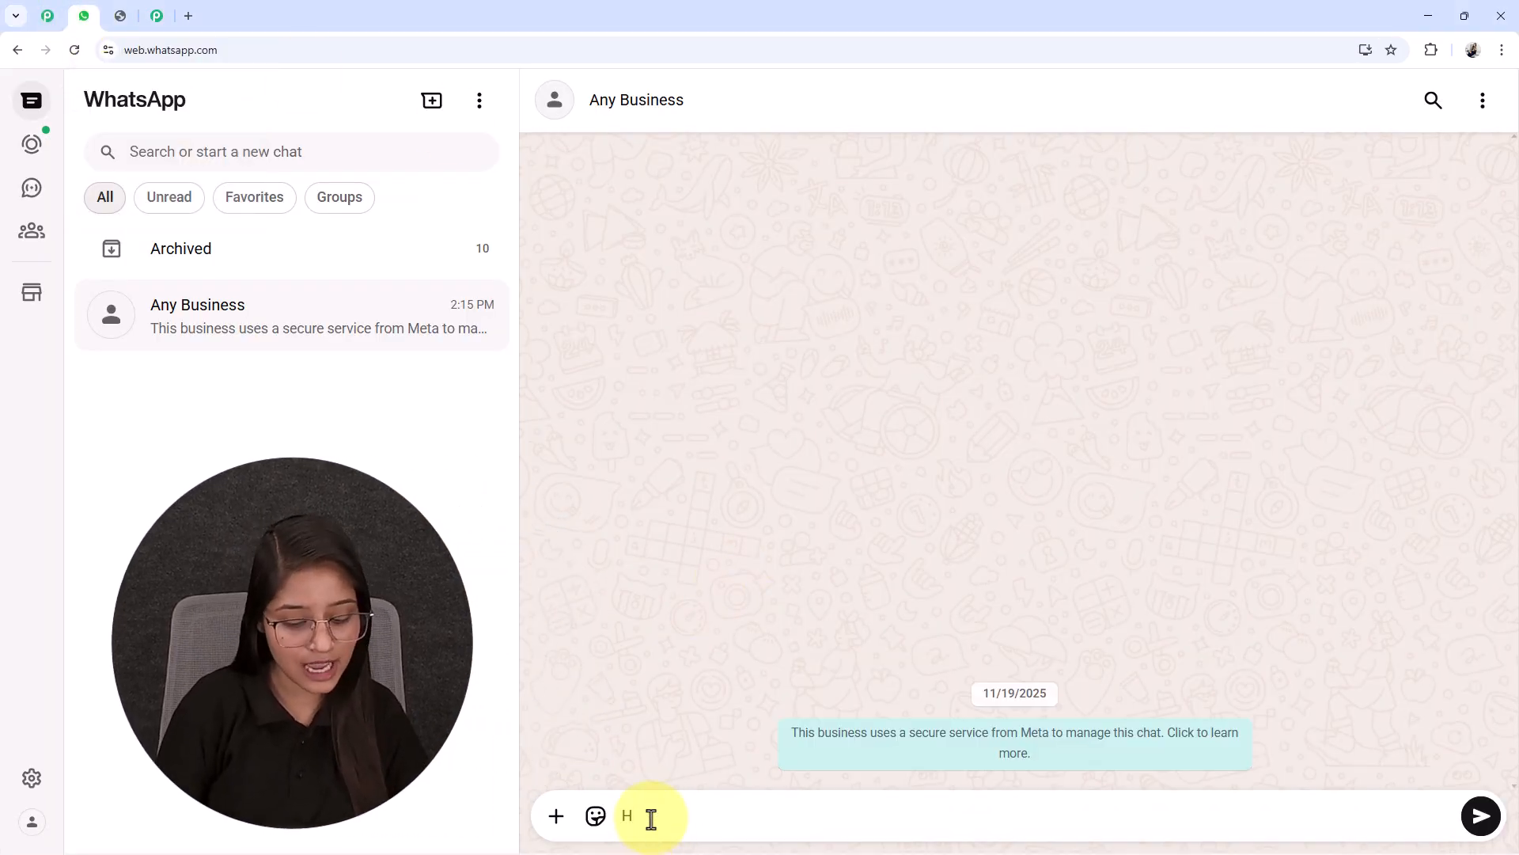
pyautogui.write('i')
pyautogui.press('Return')
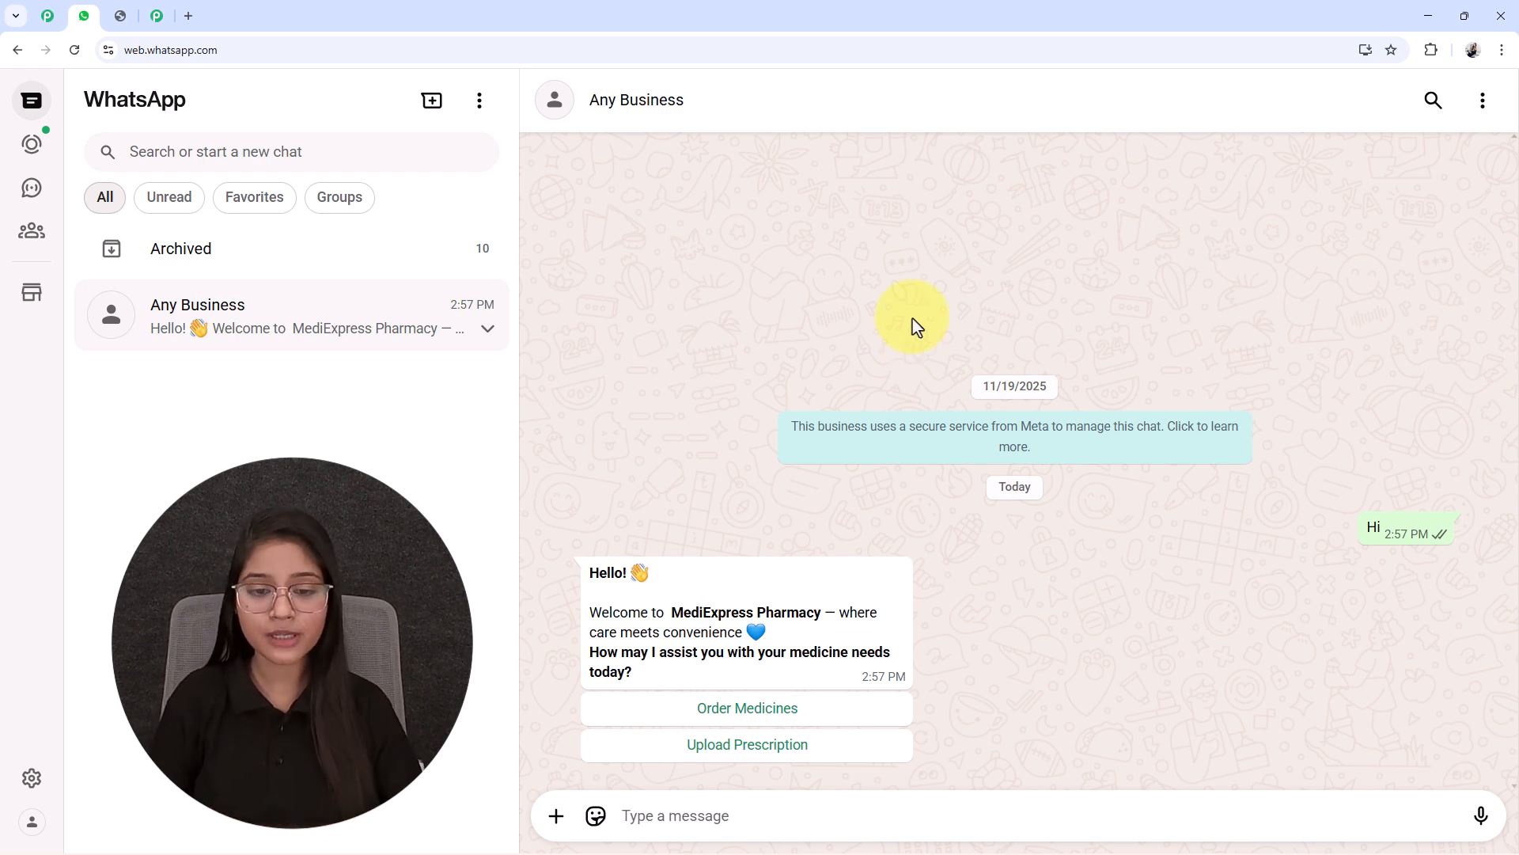
pyautogui.click(744, 762)
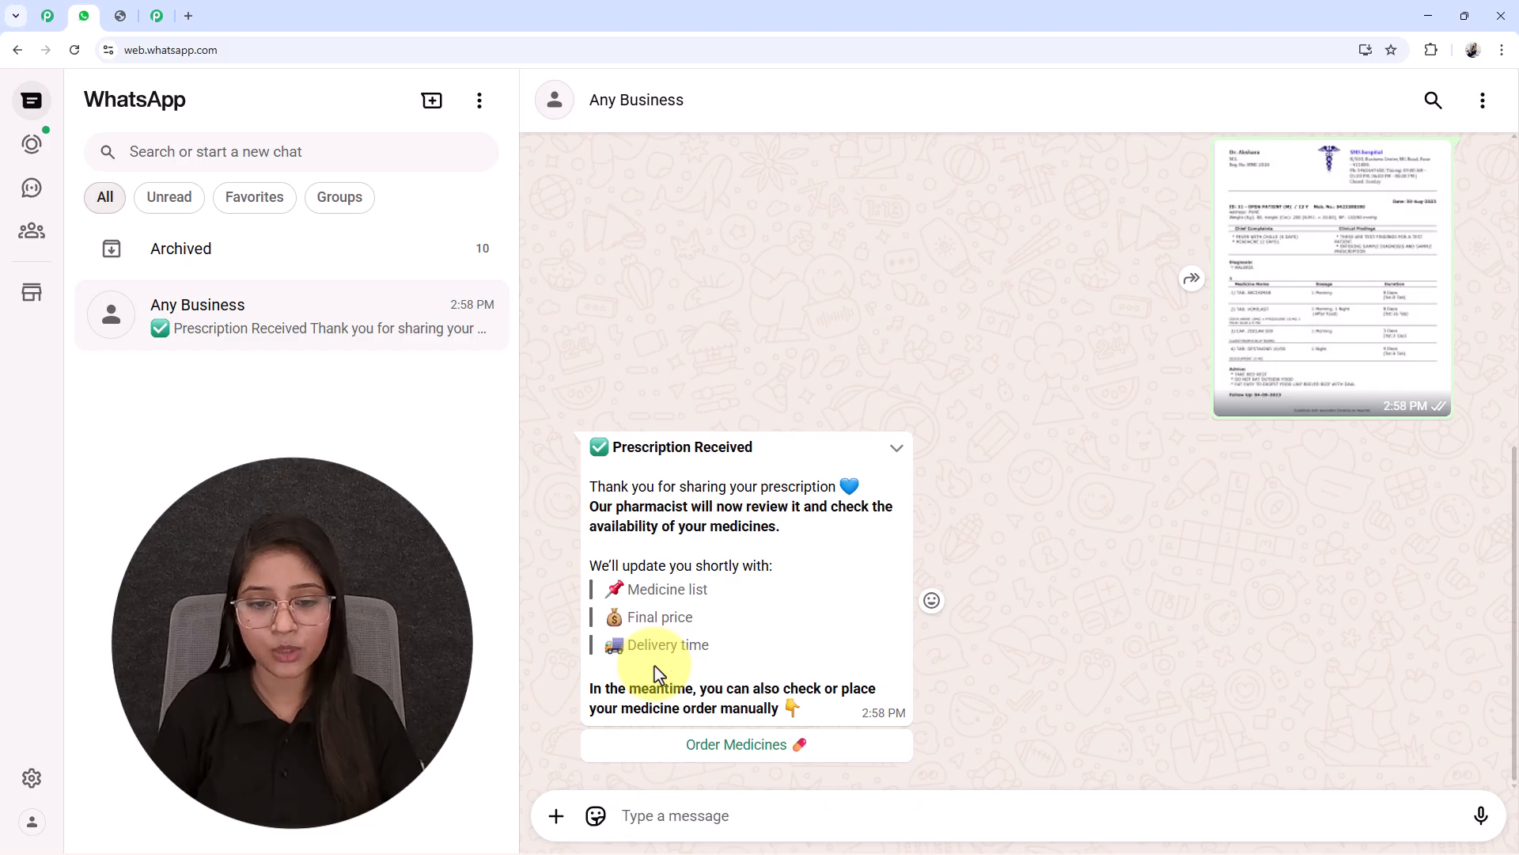
# Start a medicine order and send Pain Relief as the category from the list.
pyautogui.click(749, 756)
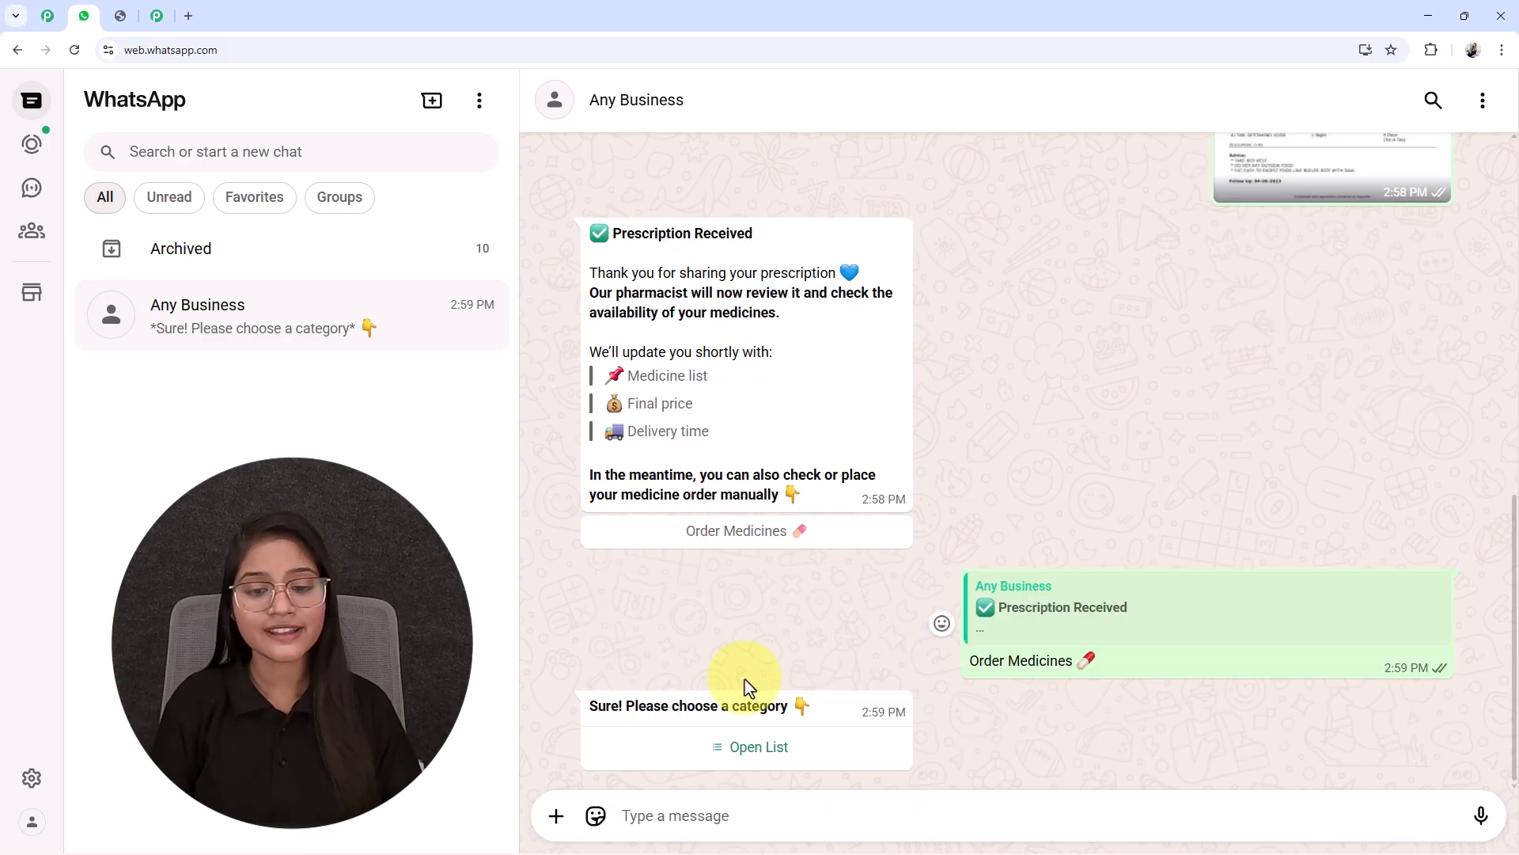
pyautogui.click(739, 748)
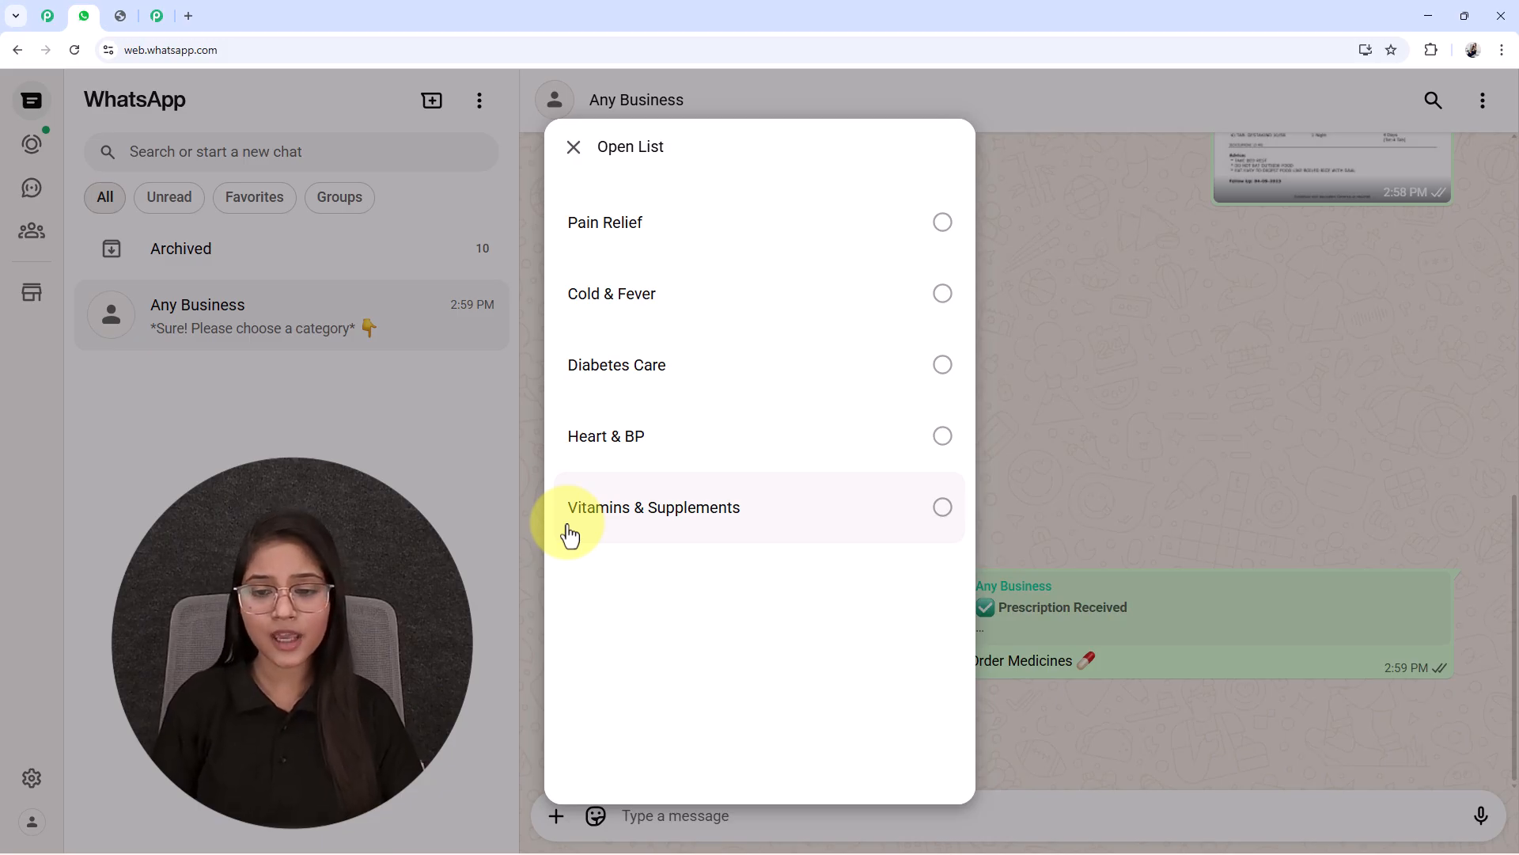
pyautogui.click(593, 237)
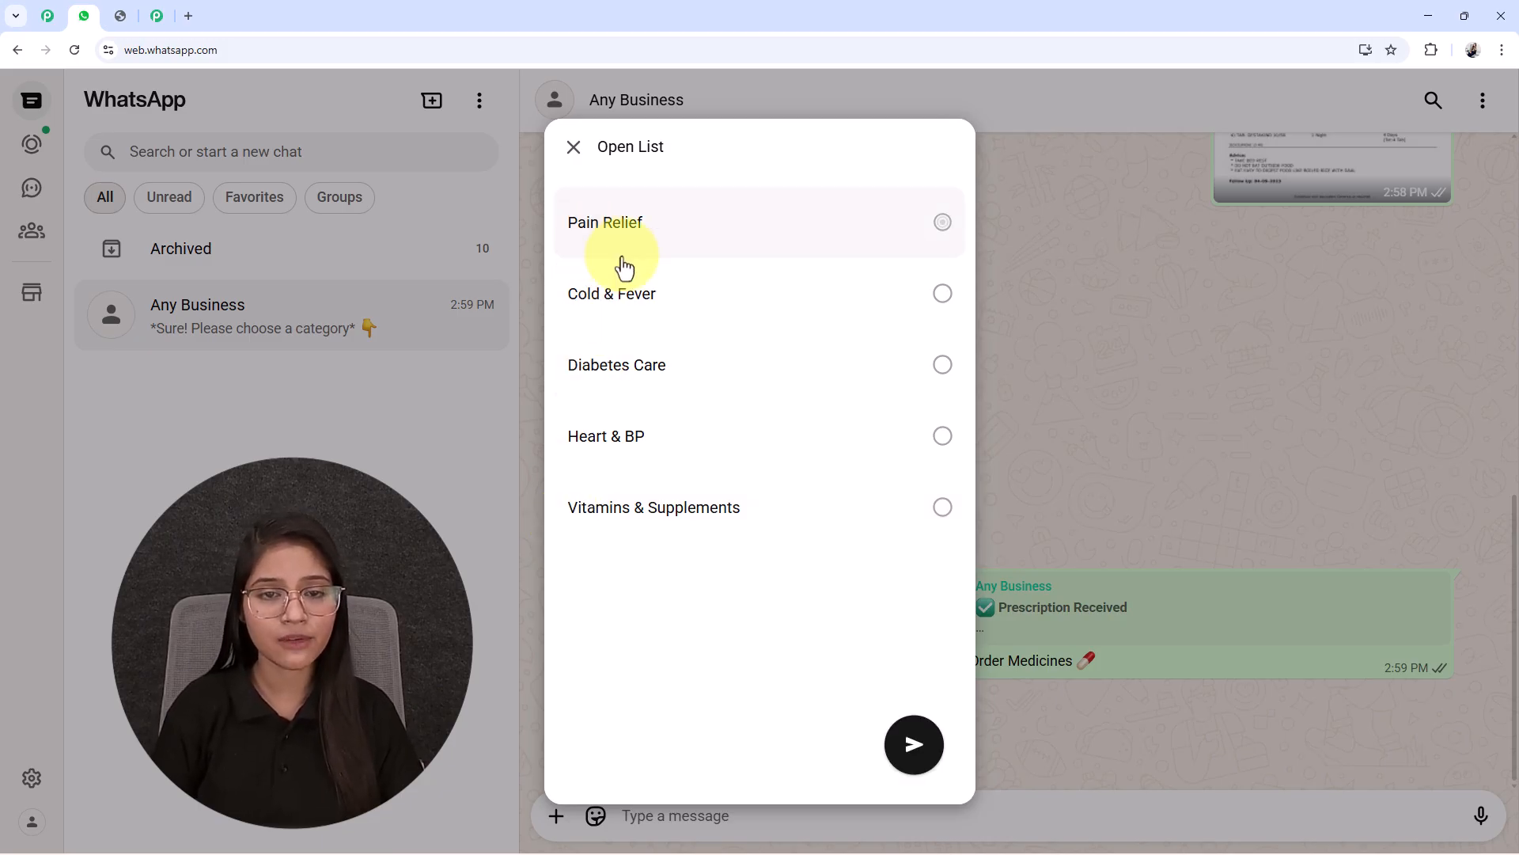
pyautogui.click(908, 751)
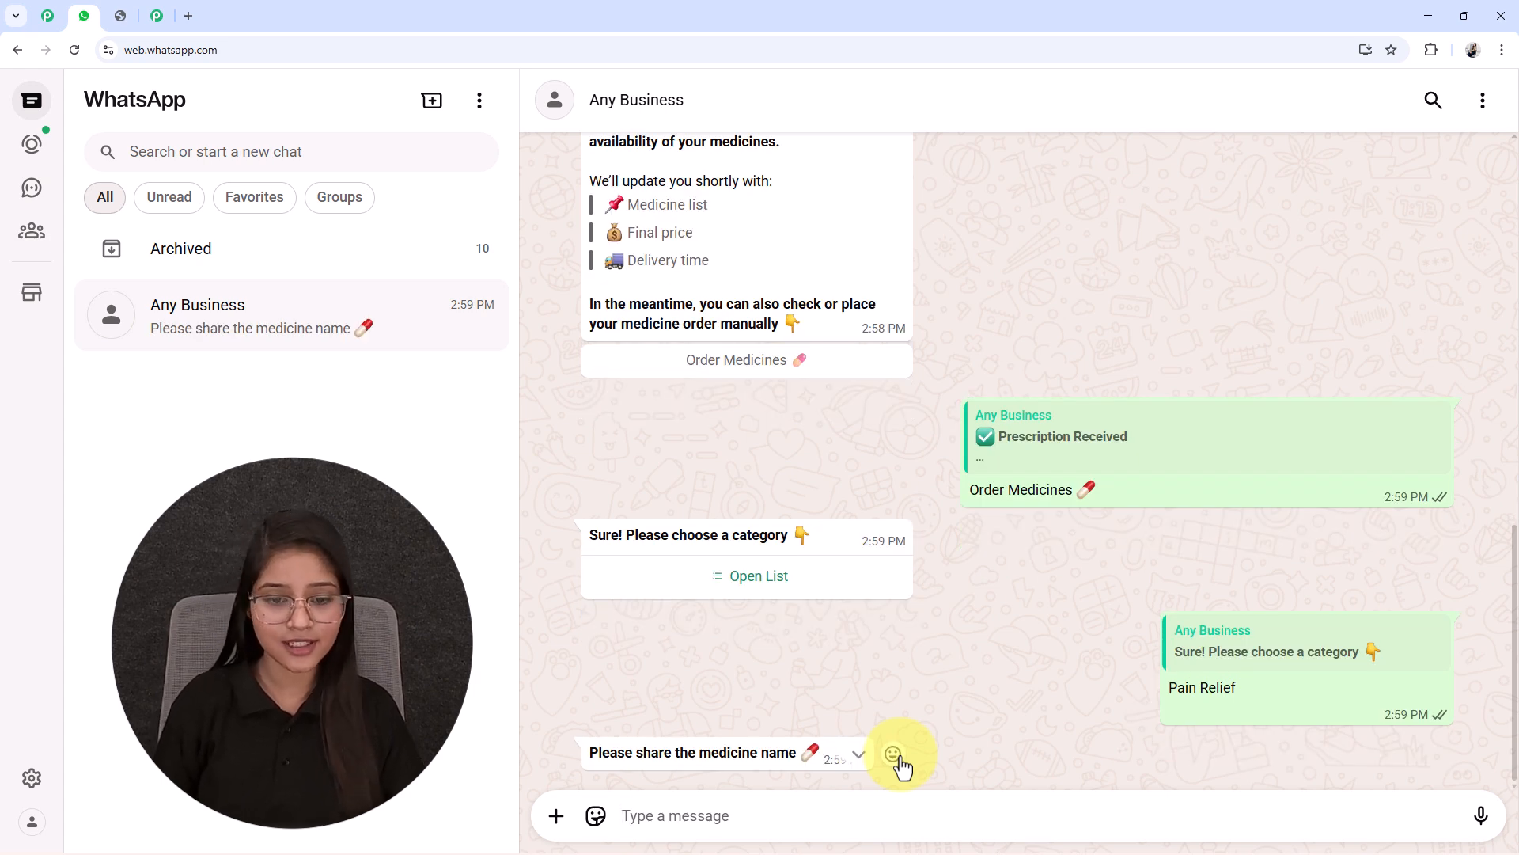
# Reply with Oxalgin, quantity 12, the customer's name, phone number and New City Road address.
pyautogui.click(681, 827)
pyautogui.write('Oxalgin')
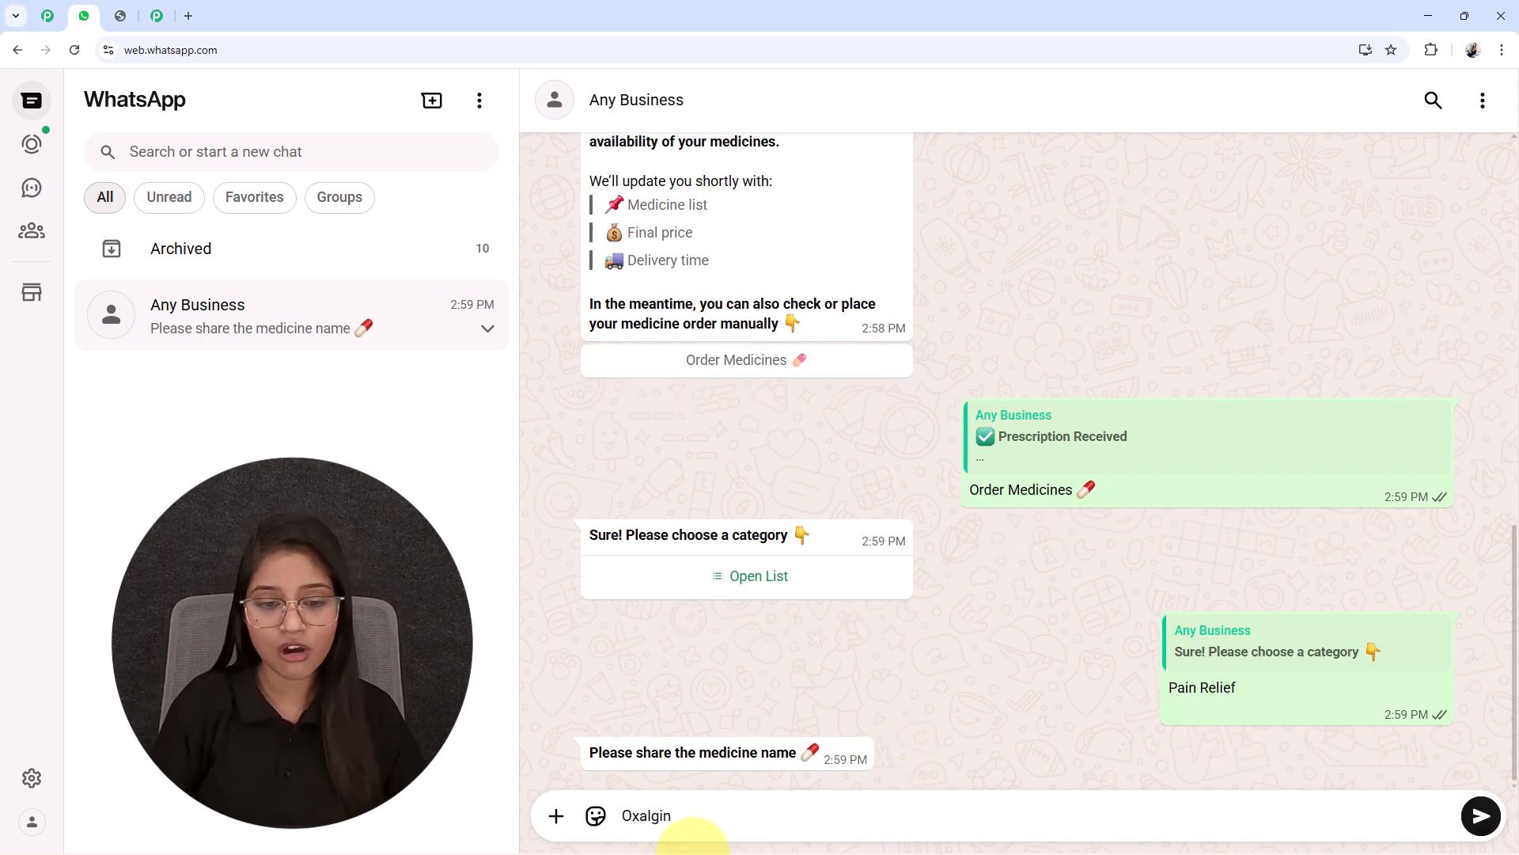
pyautogui.press('Return')
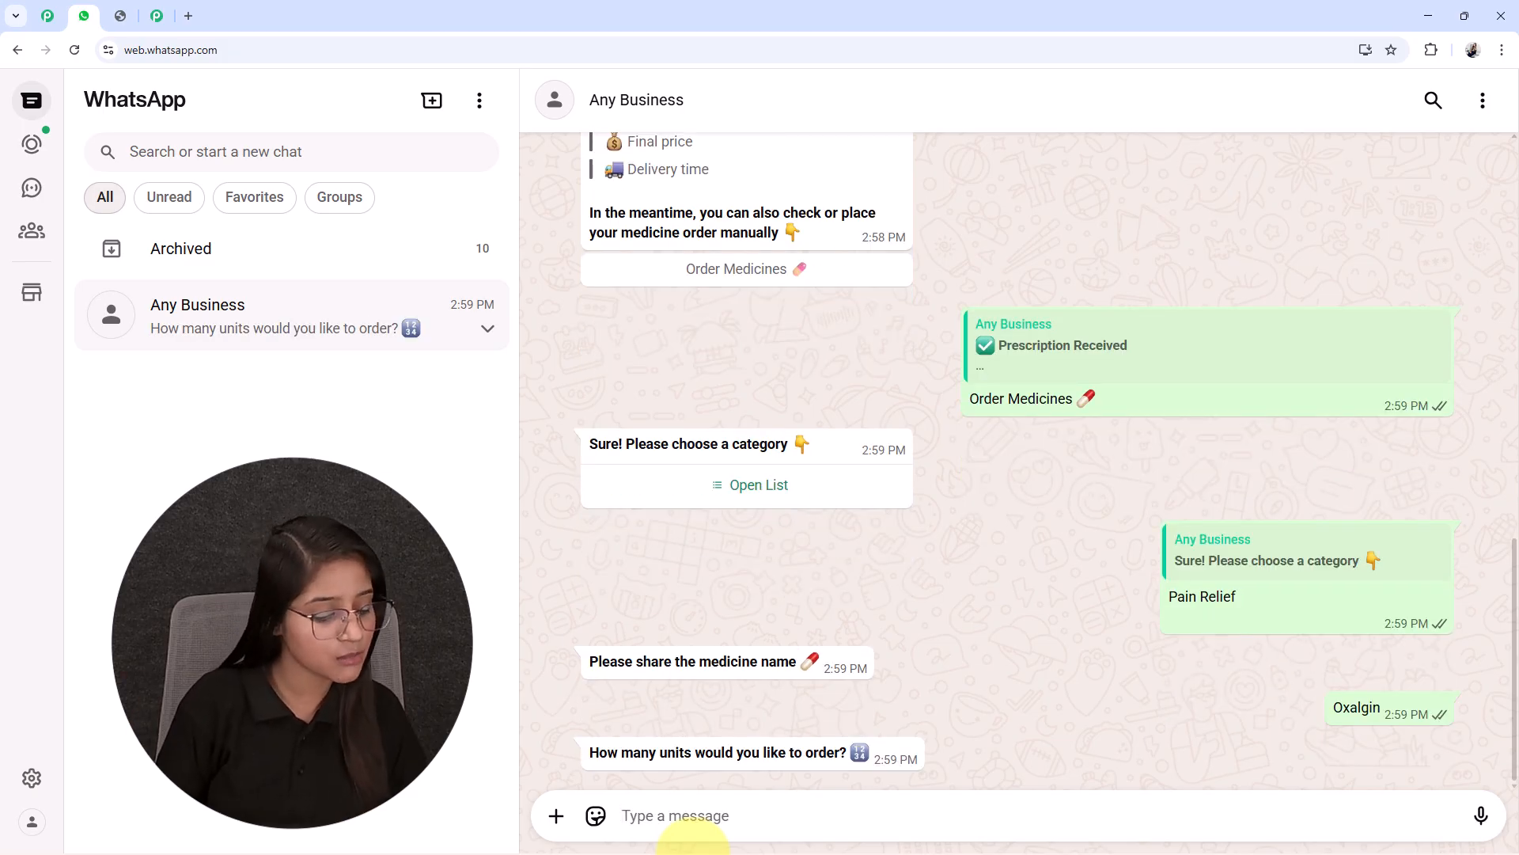
pyautogui.write('12')
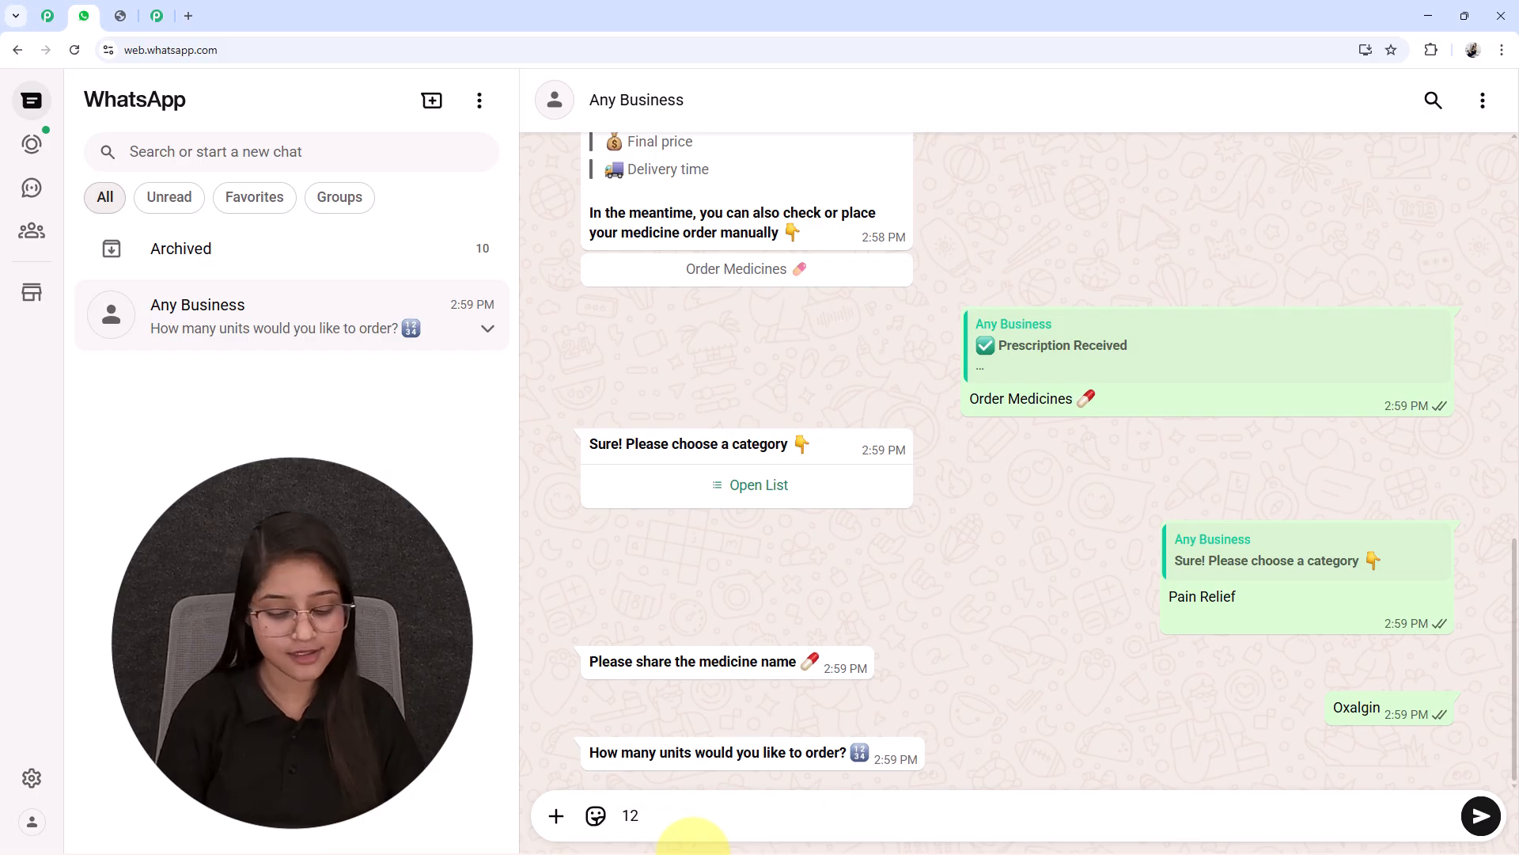
pyautogui.press('Return')
pyautogui.write('Test U')
pyautogui.write('89898989')
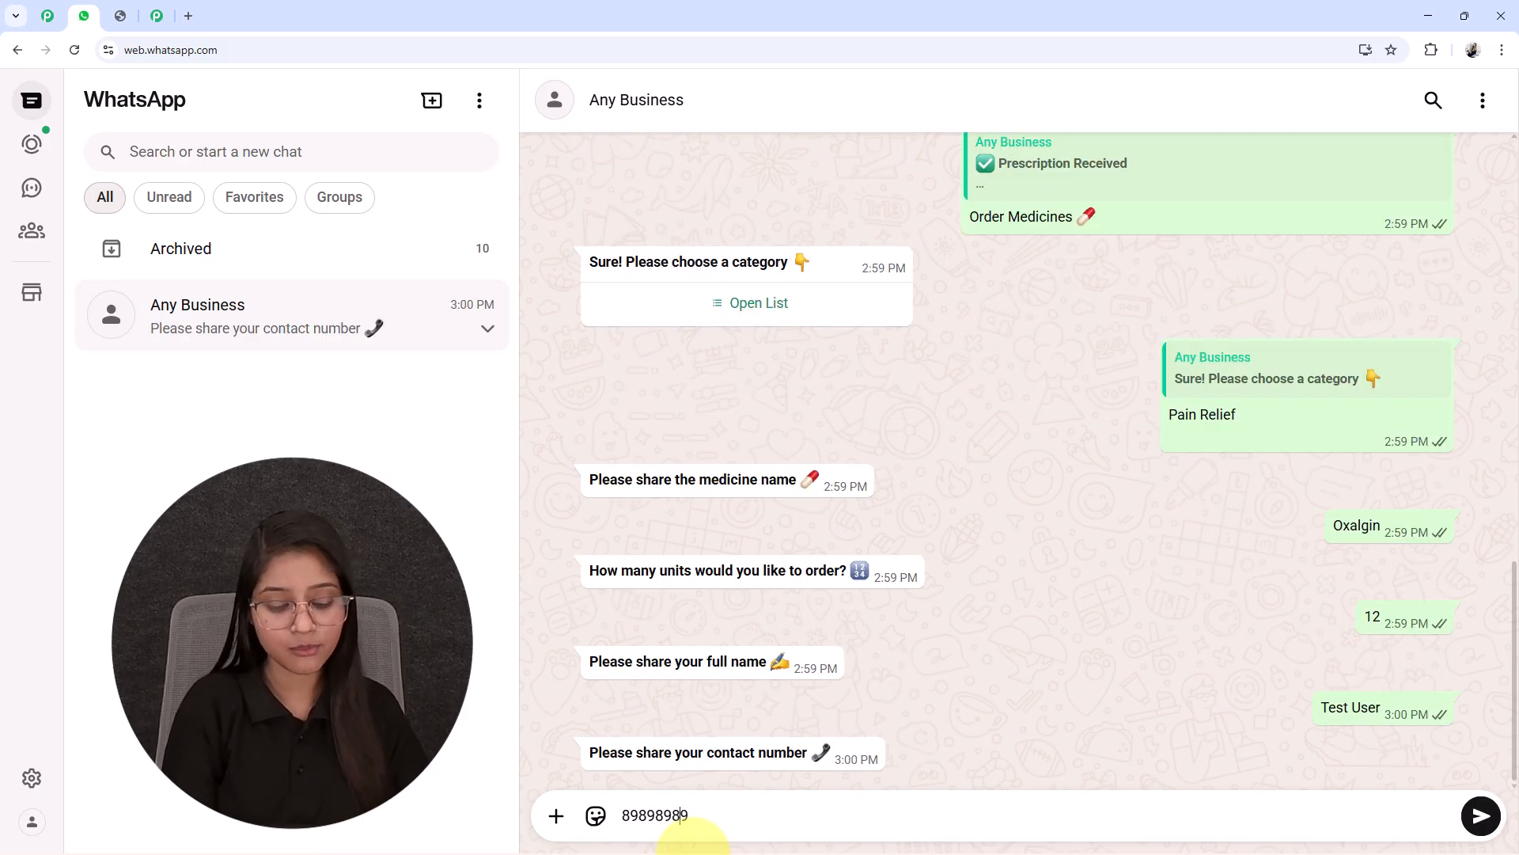
pyautogui.write('89')
pyautogui.press('Return')
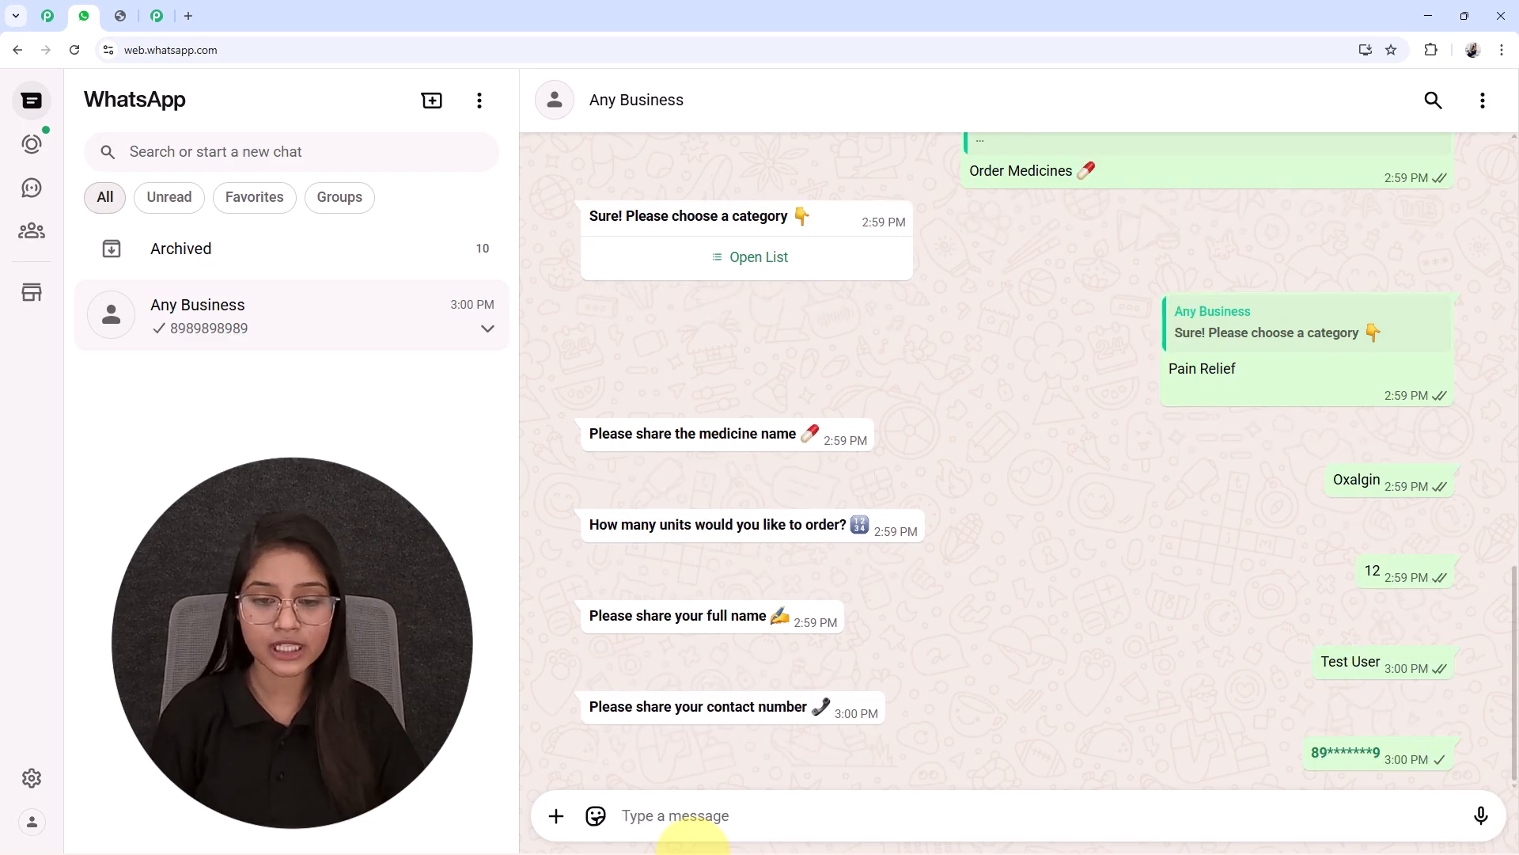
pyautogui.write('New City Road')
pyautogui.press('Return')
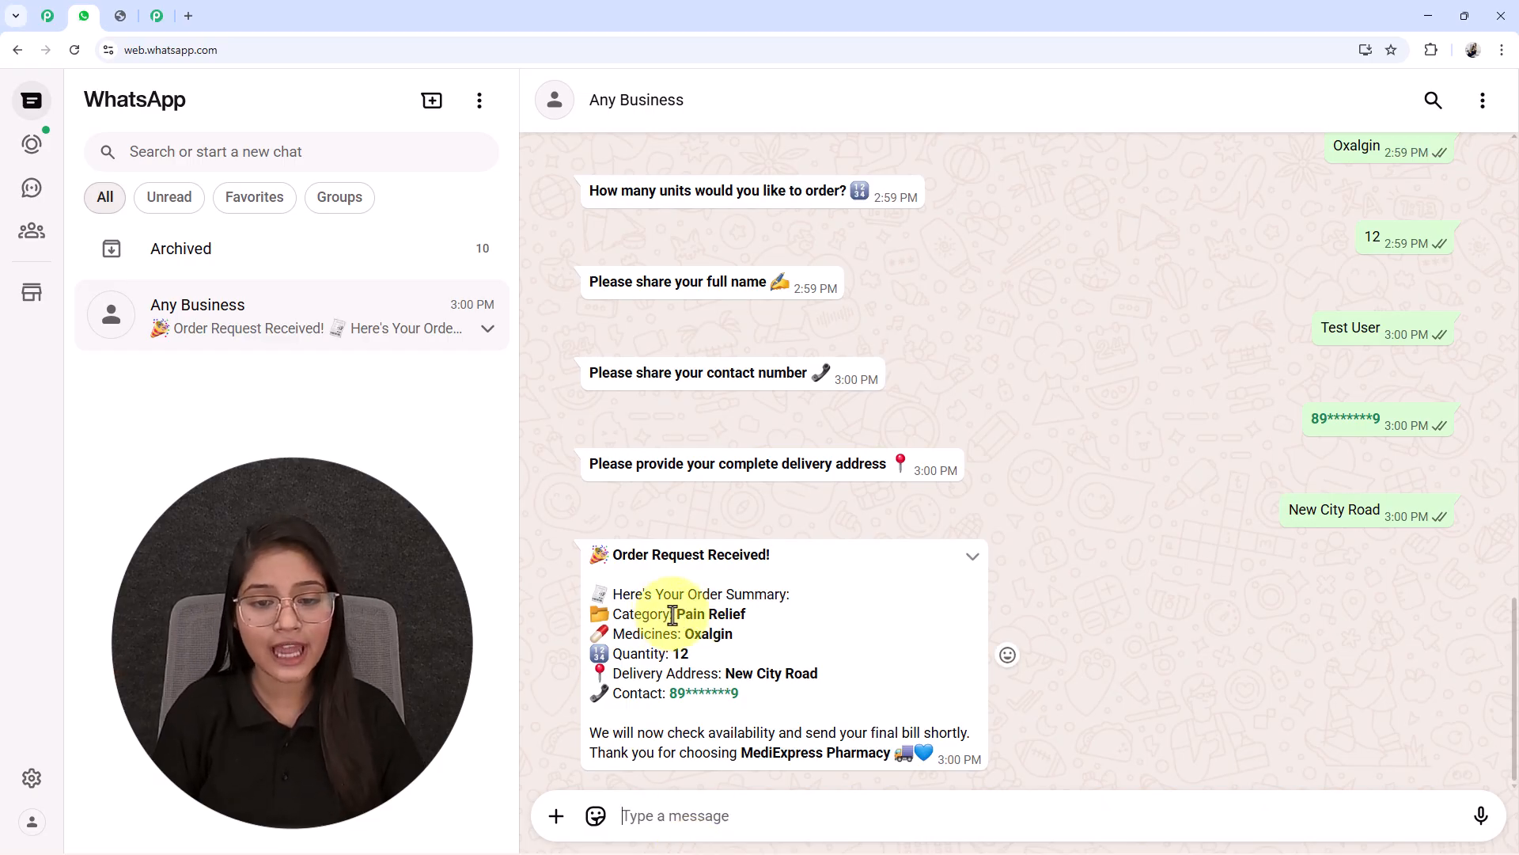
pyautogui.moveTo(674, 614); pyautogui.dragTo(803, 631)
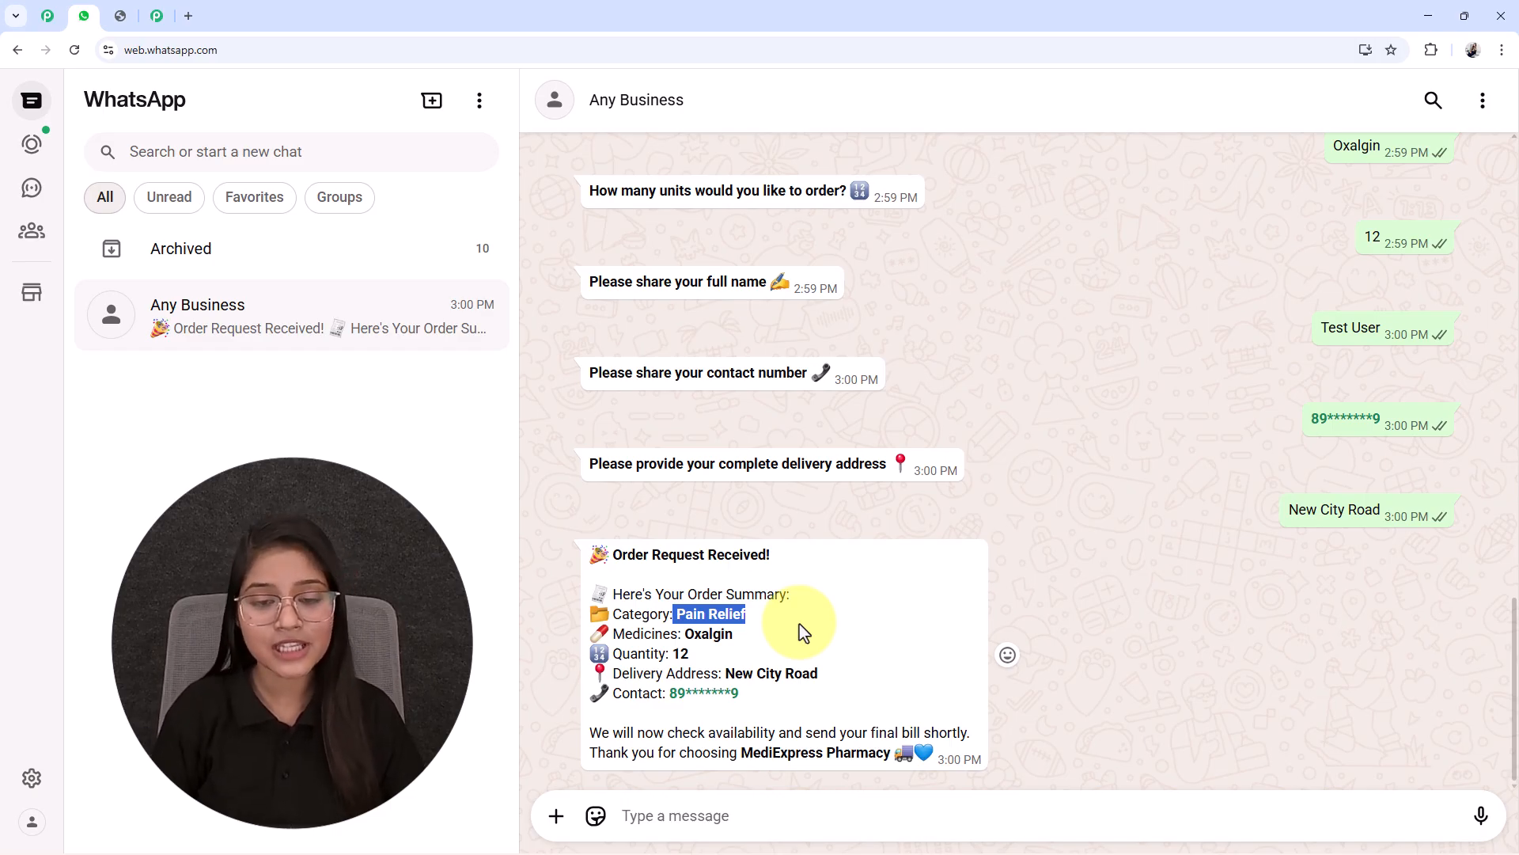
pyautogui.moveTo(677, 635); pyautogui.dragTo(742, 637)
pyautogui.click(742, 638)
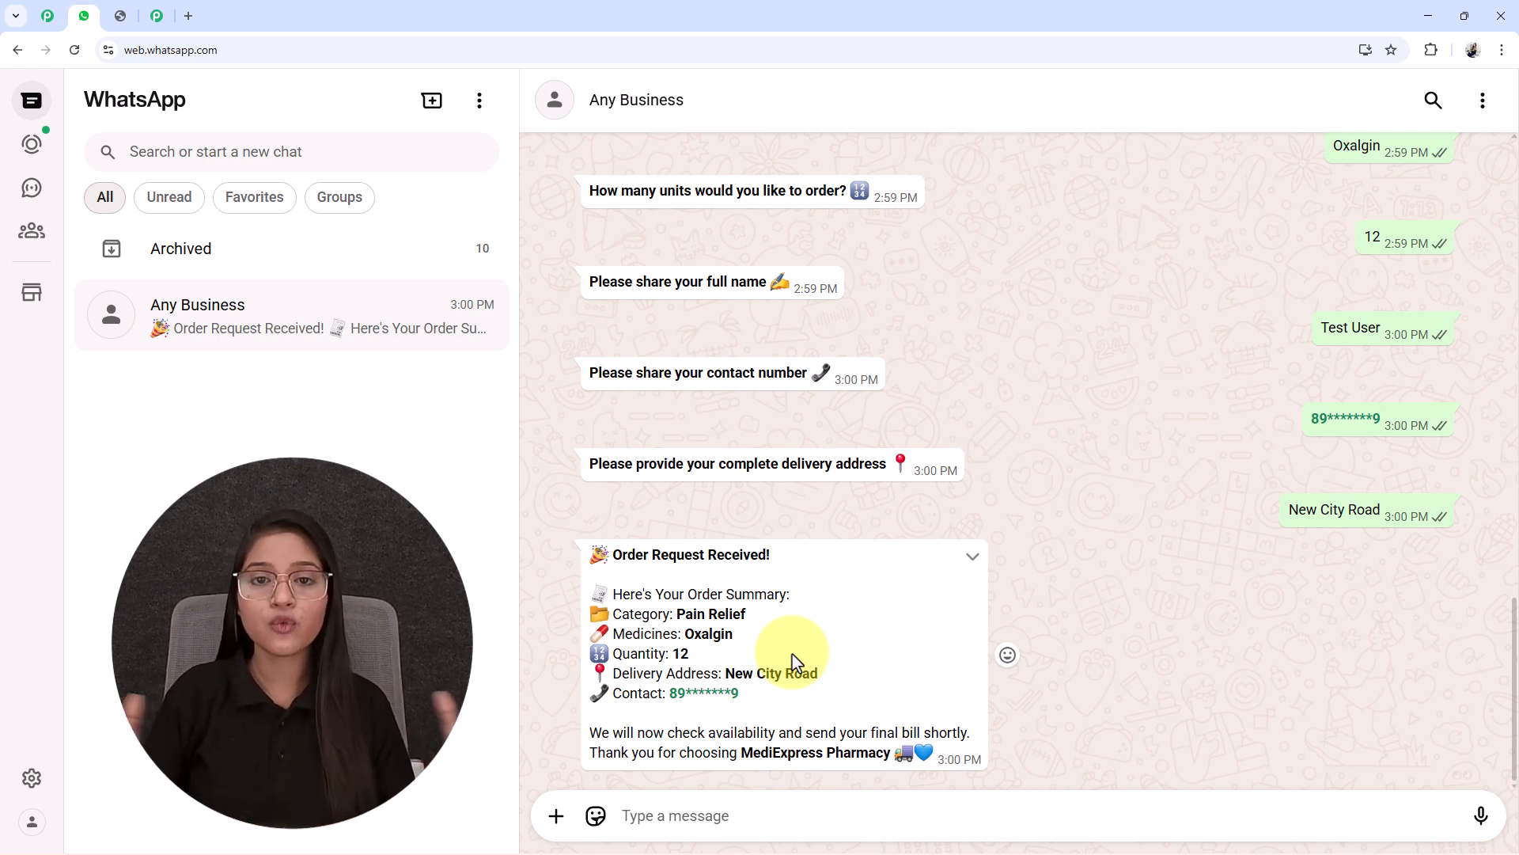
pyautogui.scroll(1, 1104, 578)
pyautogui.scroll(-1, 1104, 578)
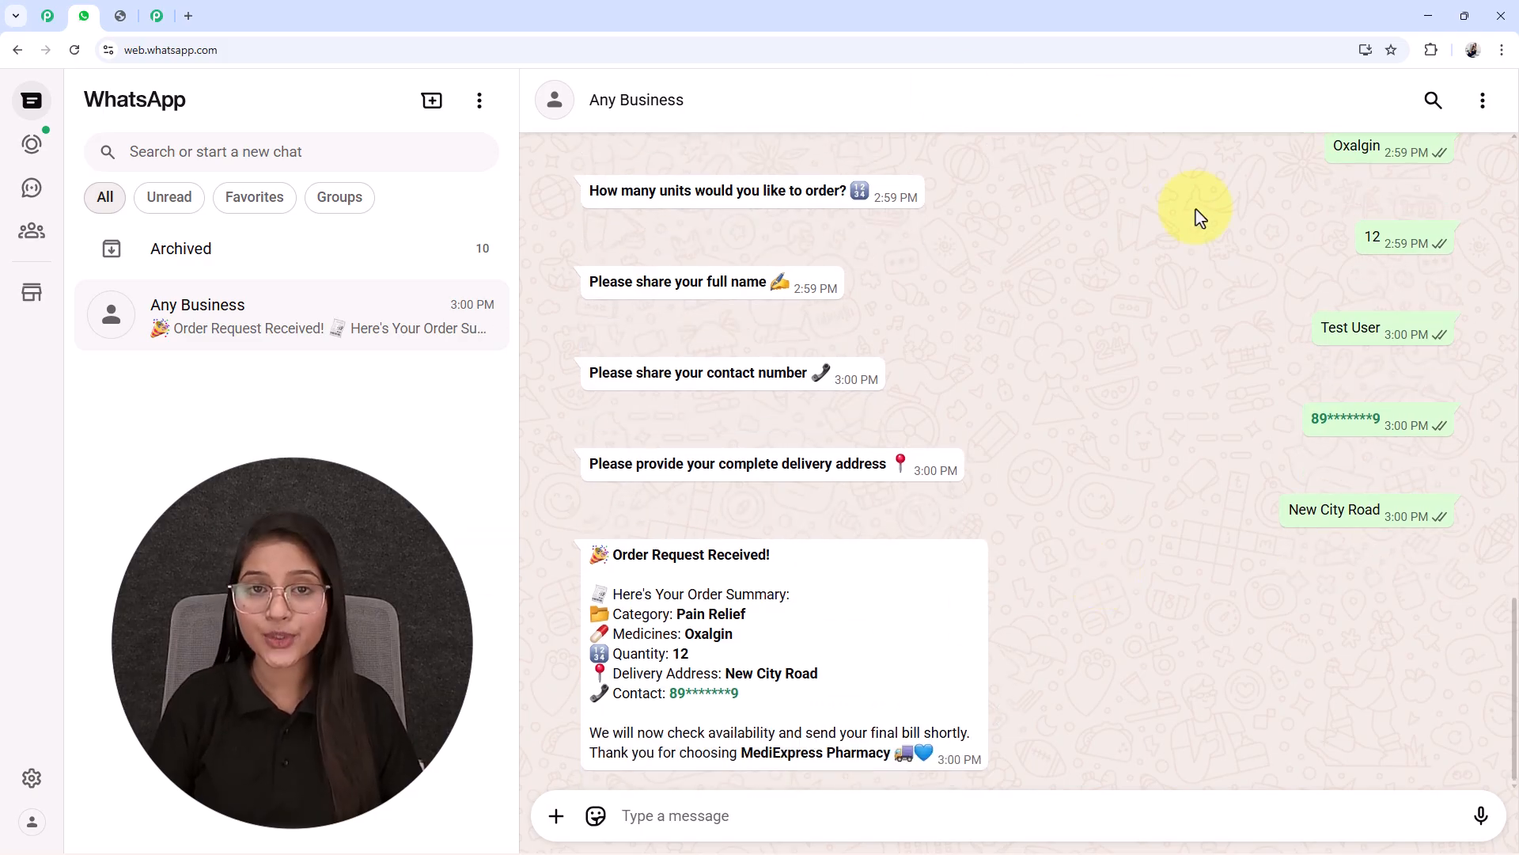
pyautogui.click(119, 16)
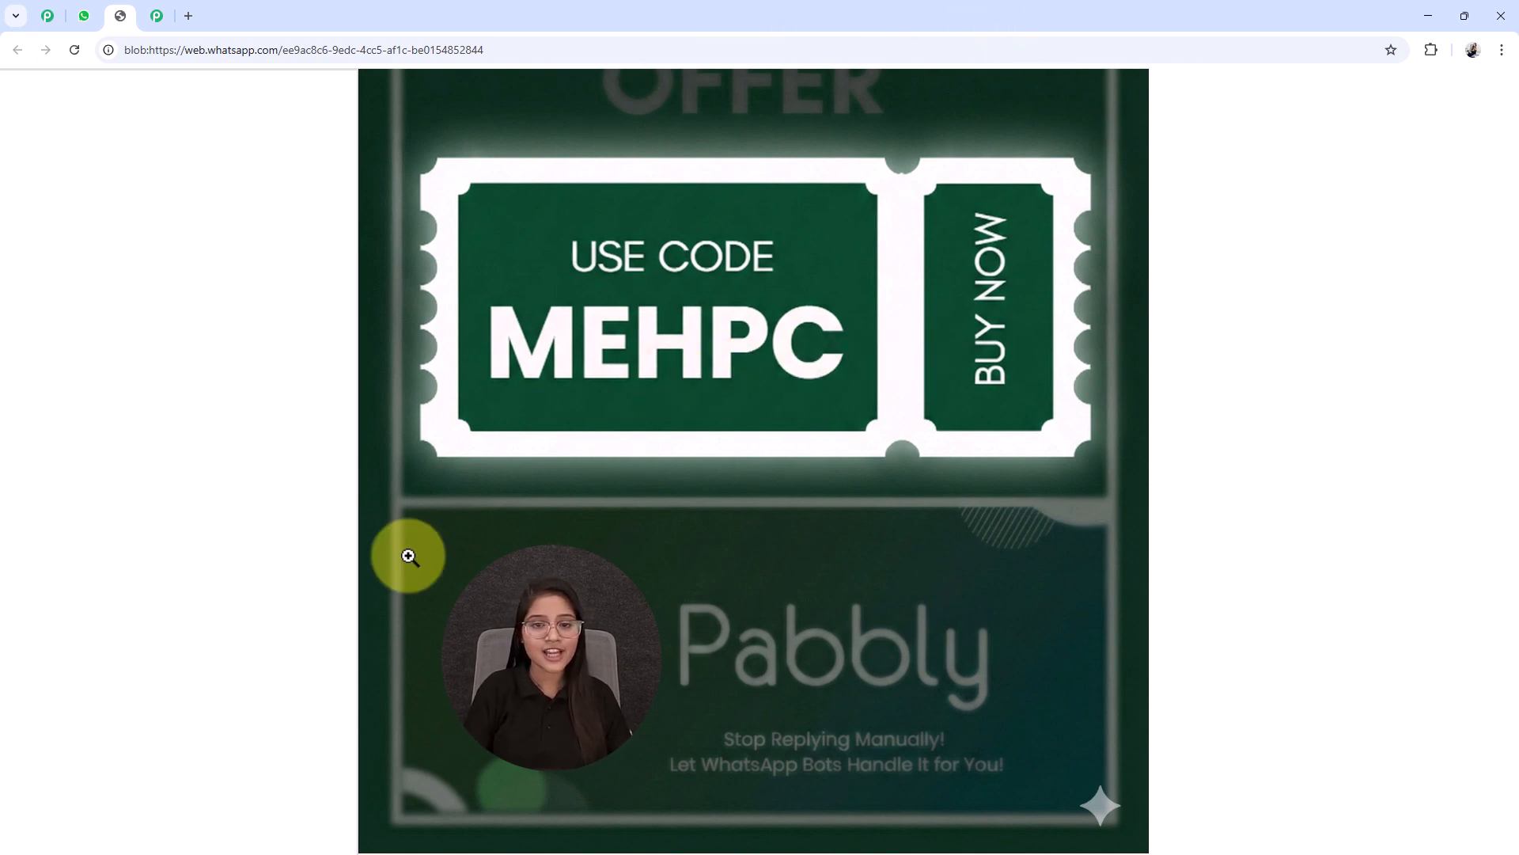
pyautogui.click(84, 16)
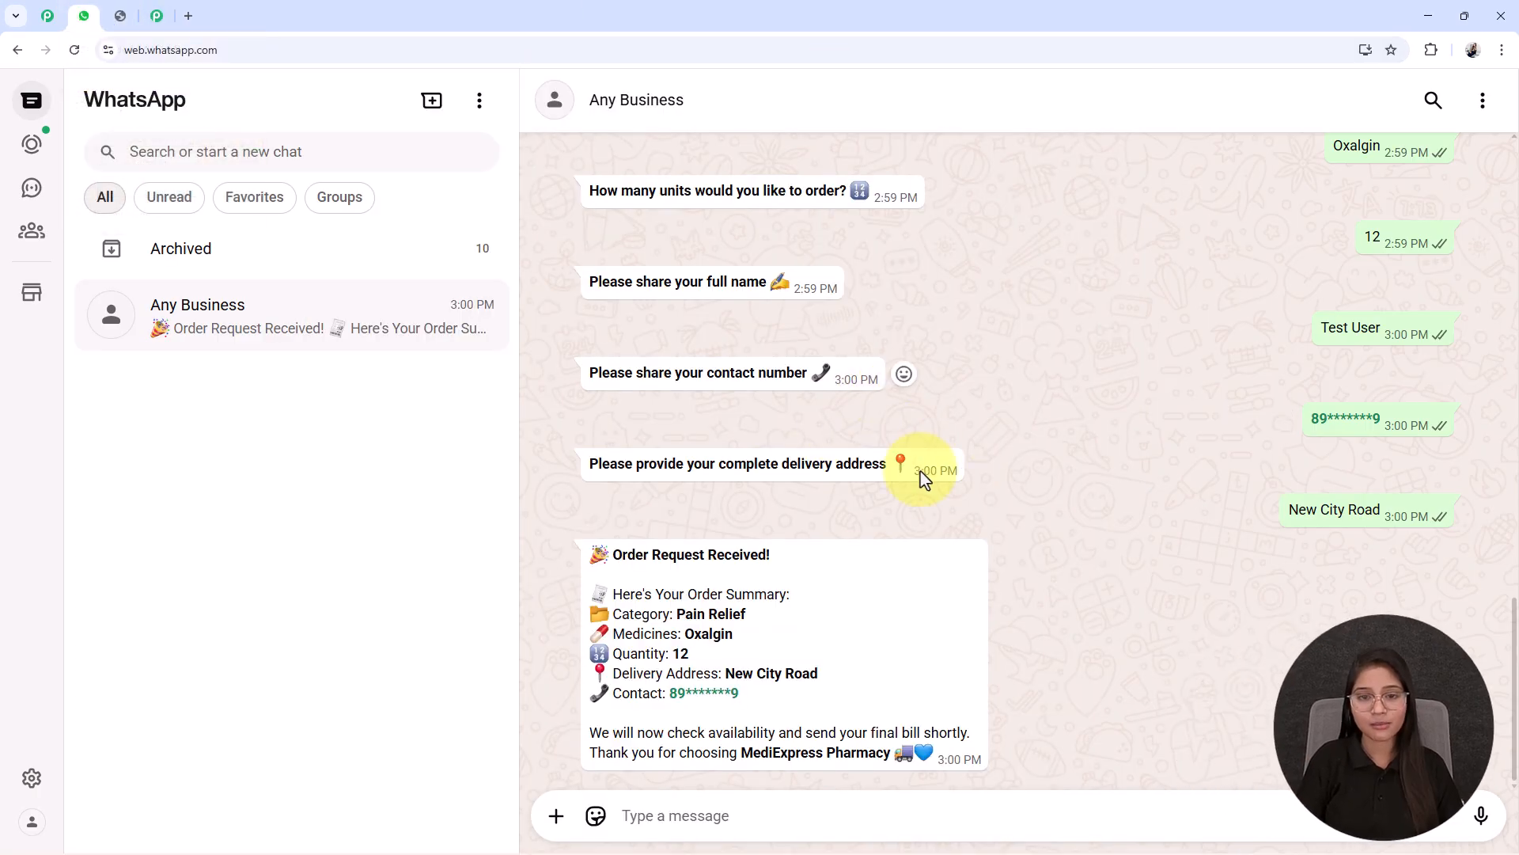
# Open the Pabbly Chatflow website (pabbly.com/chatflow) in a new Chrome tab.
pyautogui.click(193, 17)
pyautogui.click(177, 58)
pyautogui.write('pa')
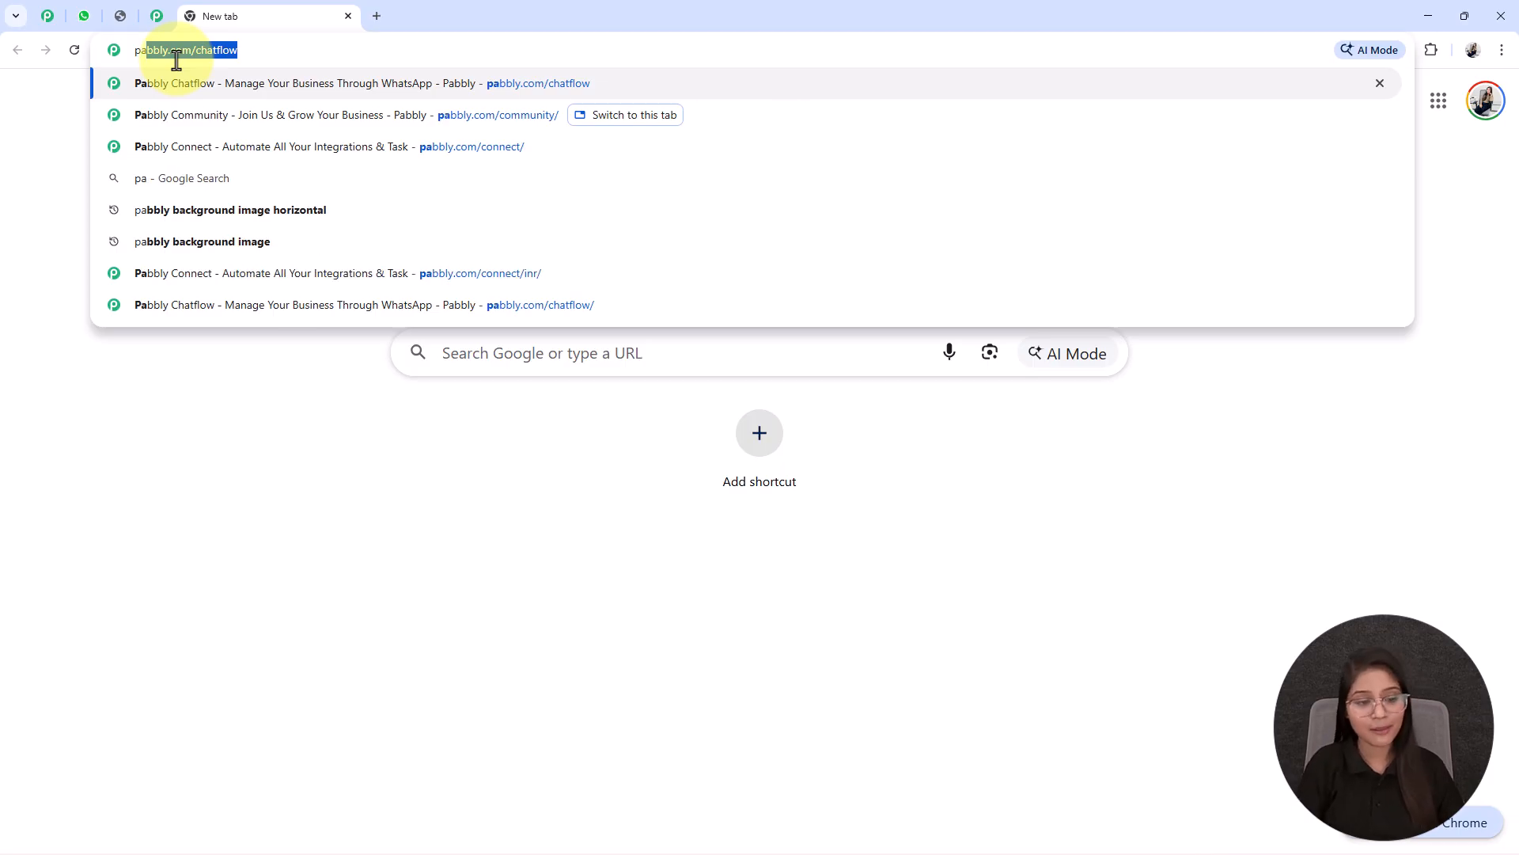
pyautogui.press('Return')
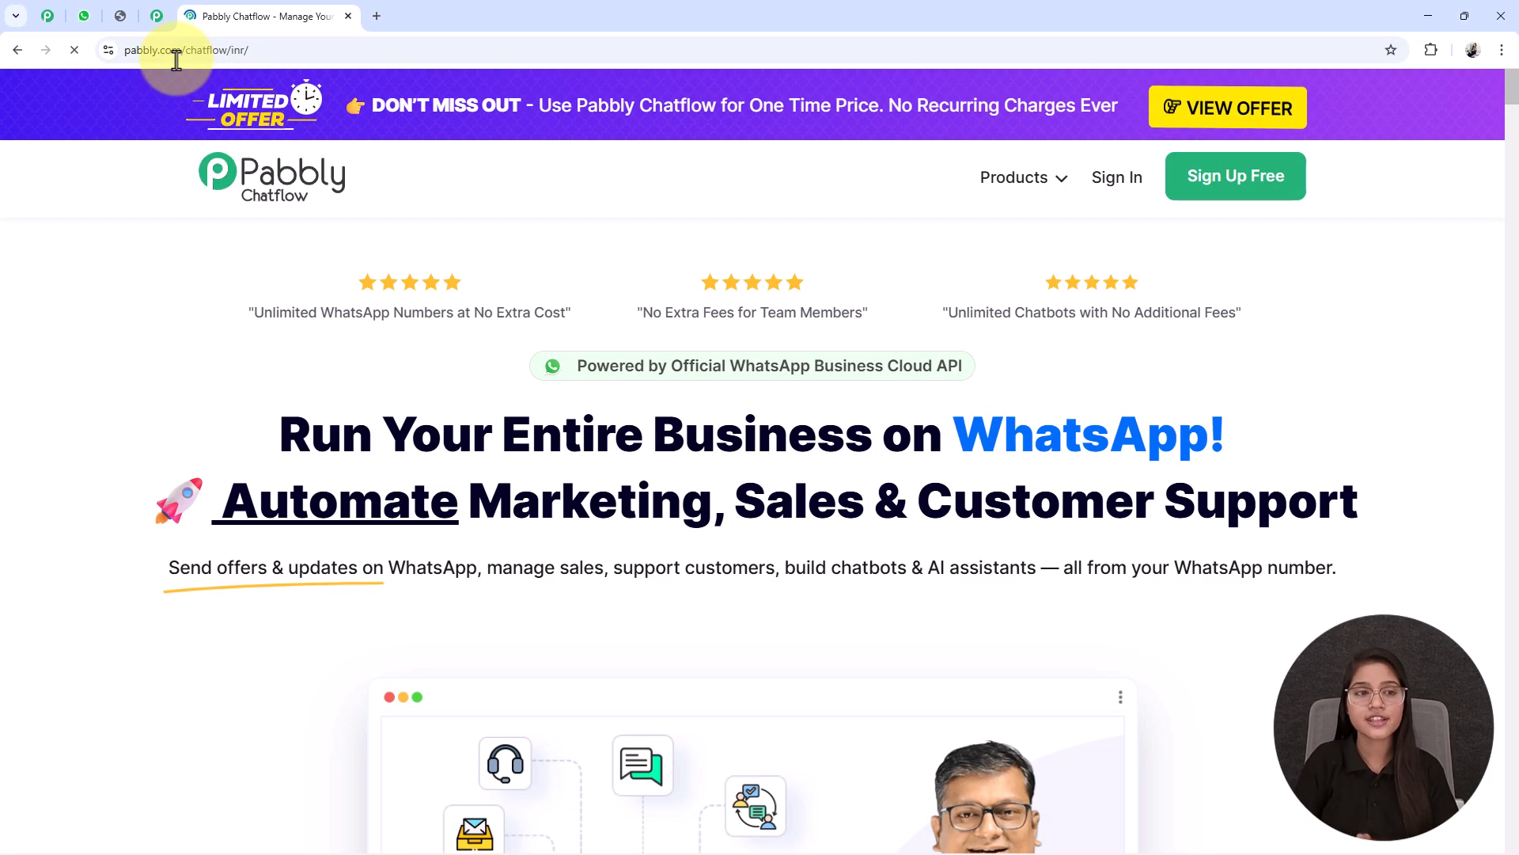
# Scroll through the Chatflow page, then switch to the Pabbly Community tab.
pyautogui.middleClick(354, 369)
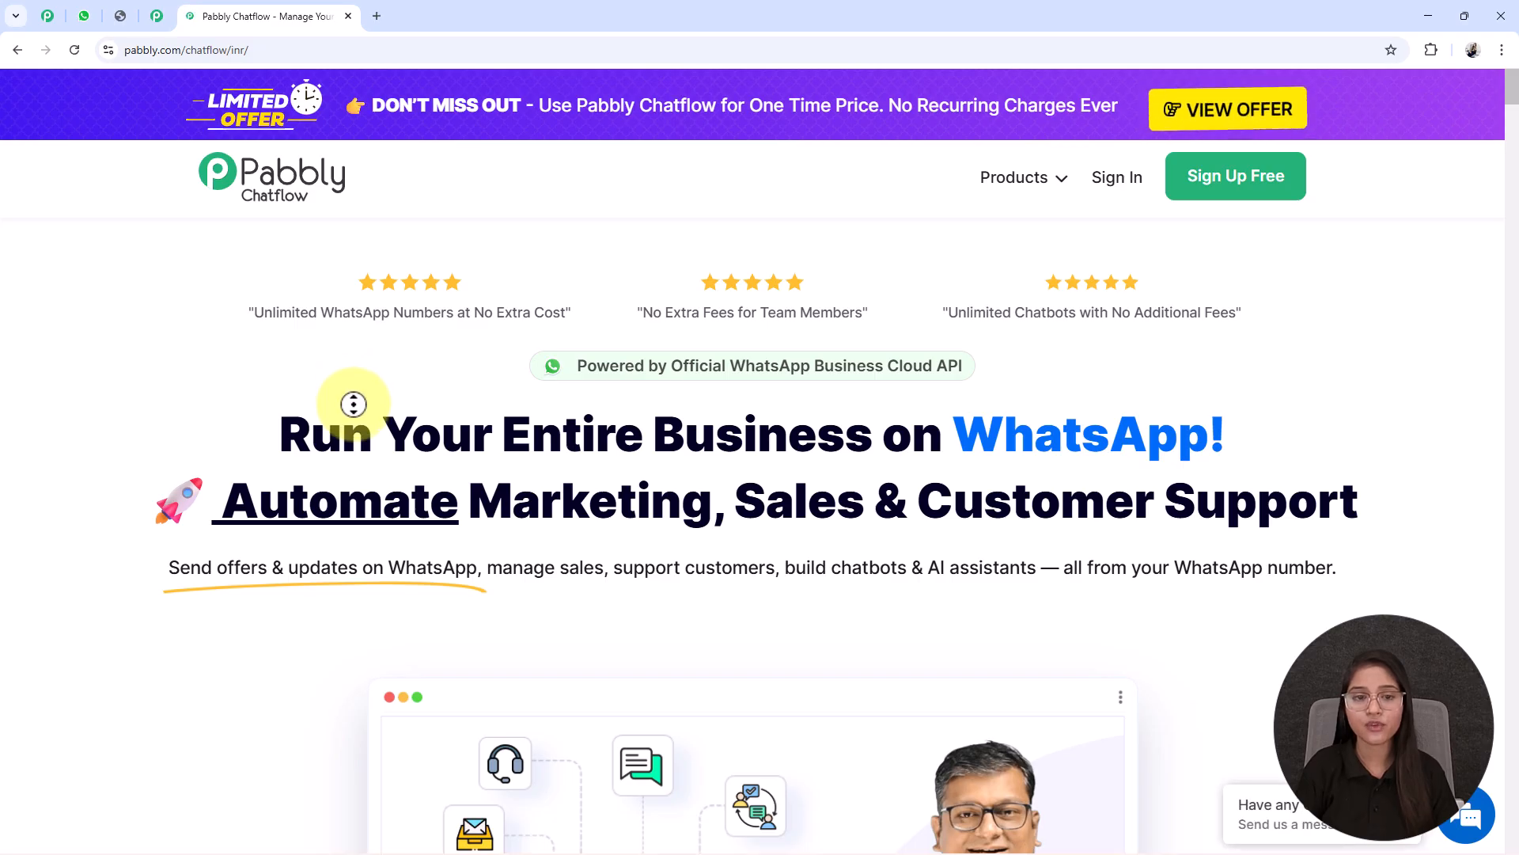
pyautogui.scroll(-2, 354, 404)
pyautogui.scroll(-4, 354, 405)
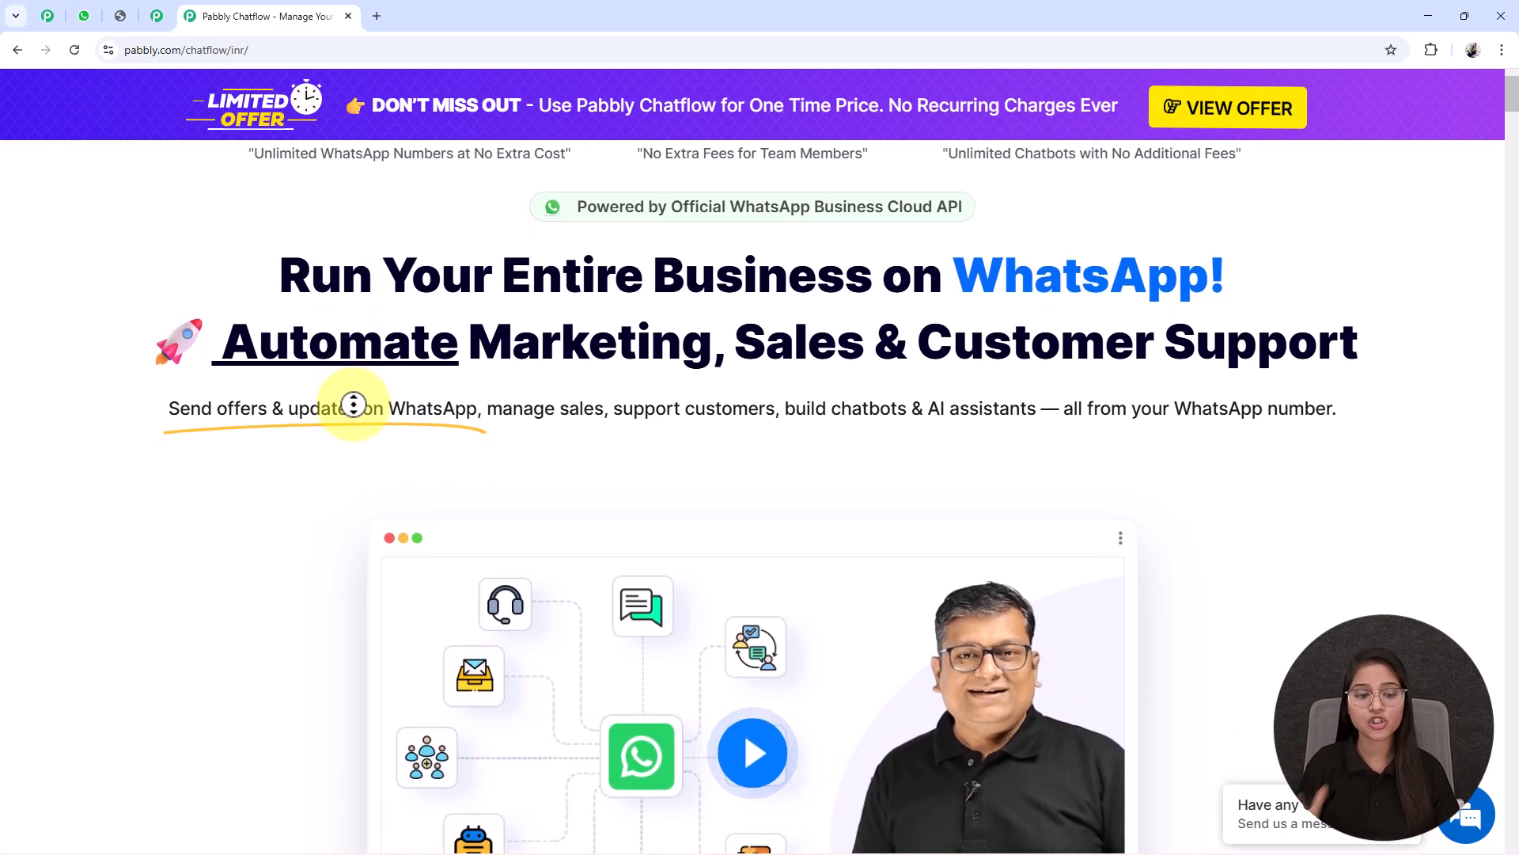
pyautogui.scroll(-4, 354, 405)
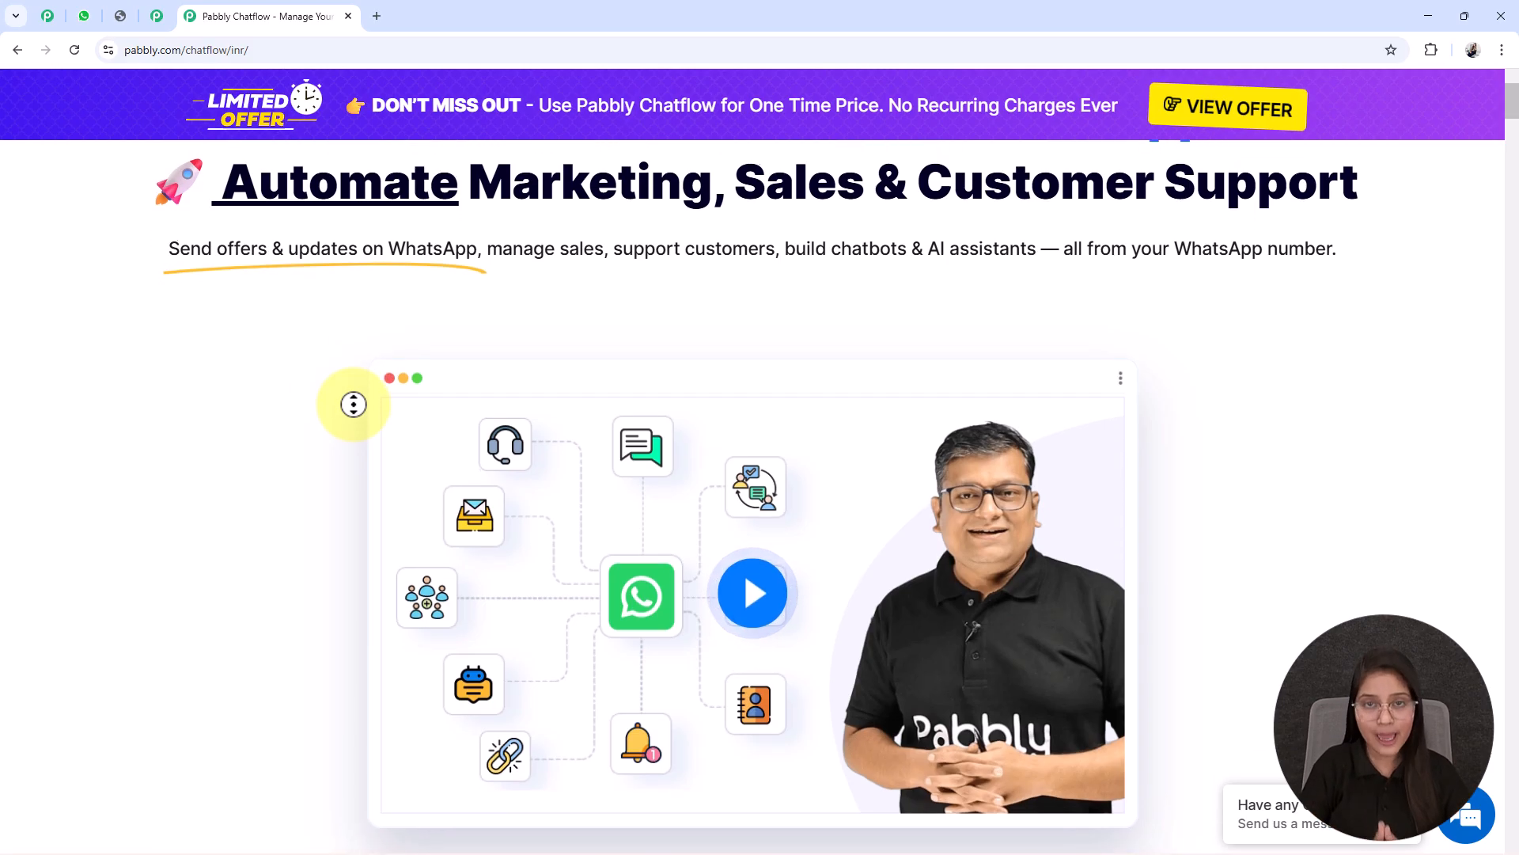
pyautogui.scroll(-4, 353, 405)
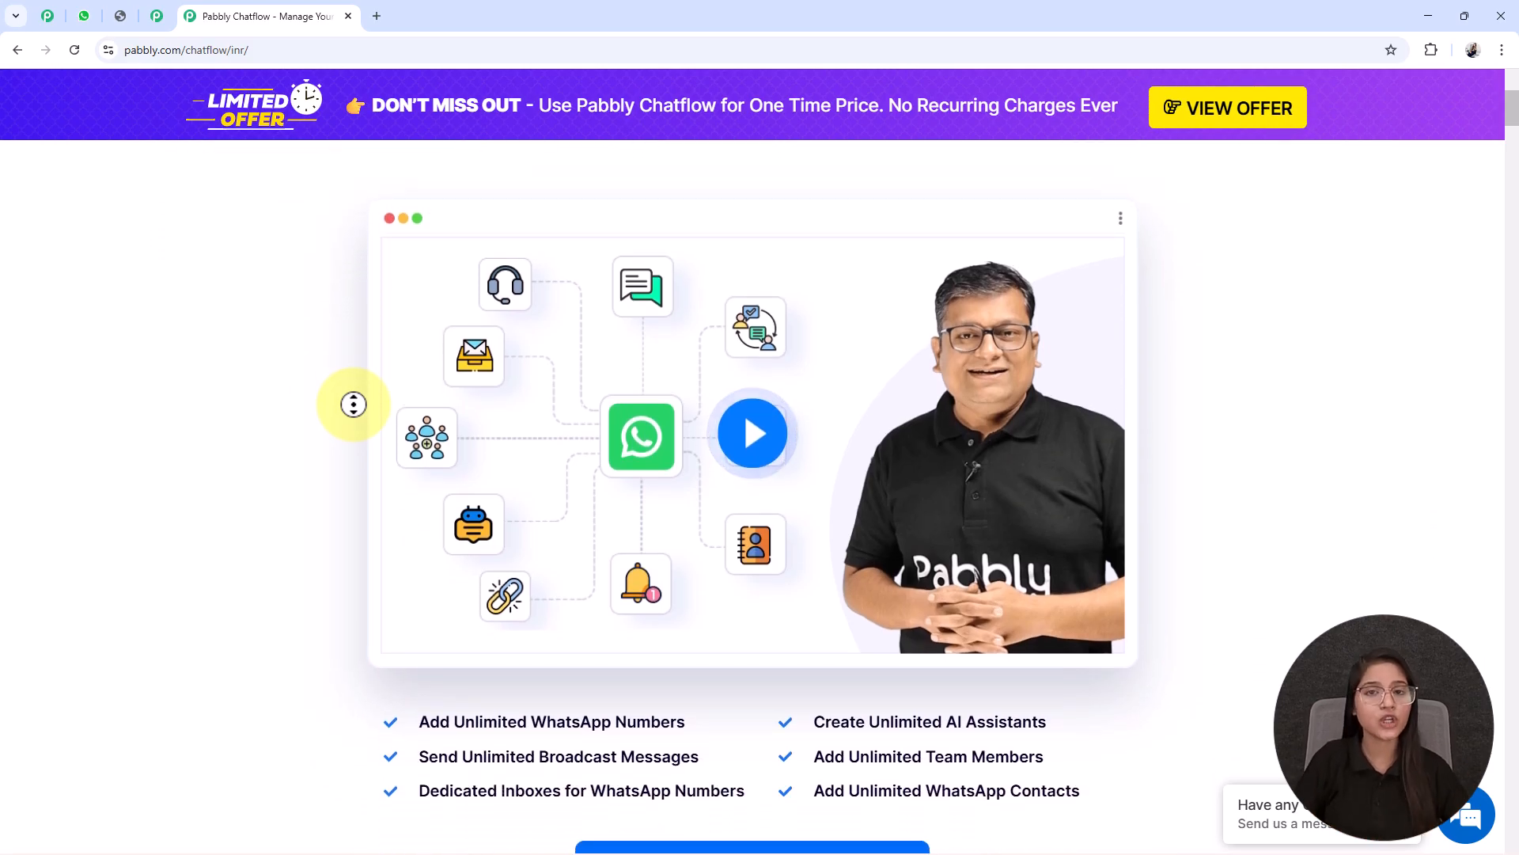
pyautogui.scroll(-4, 354, 404)
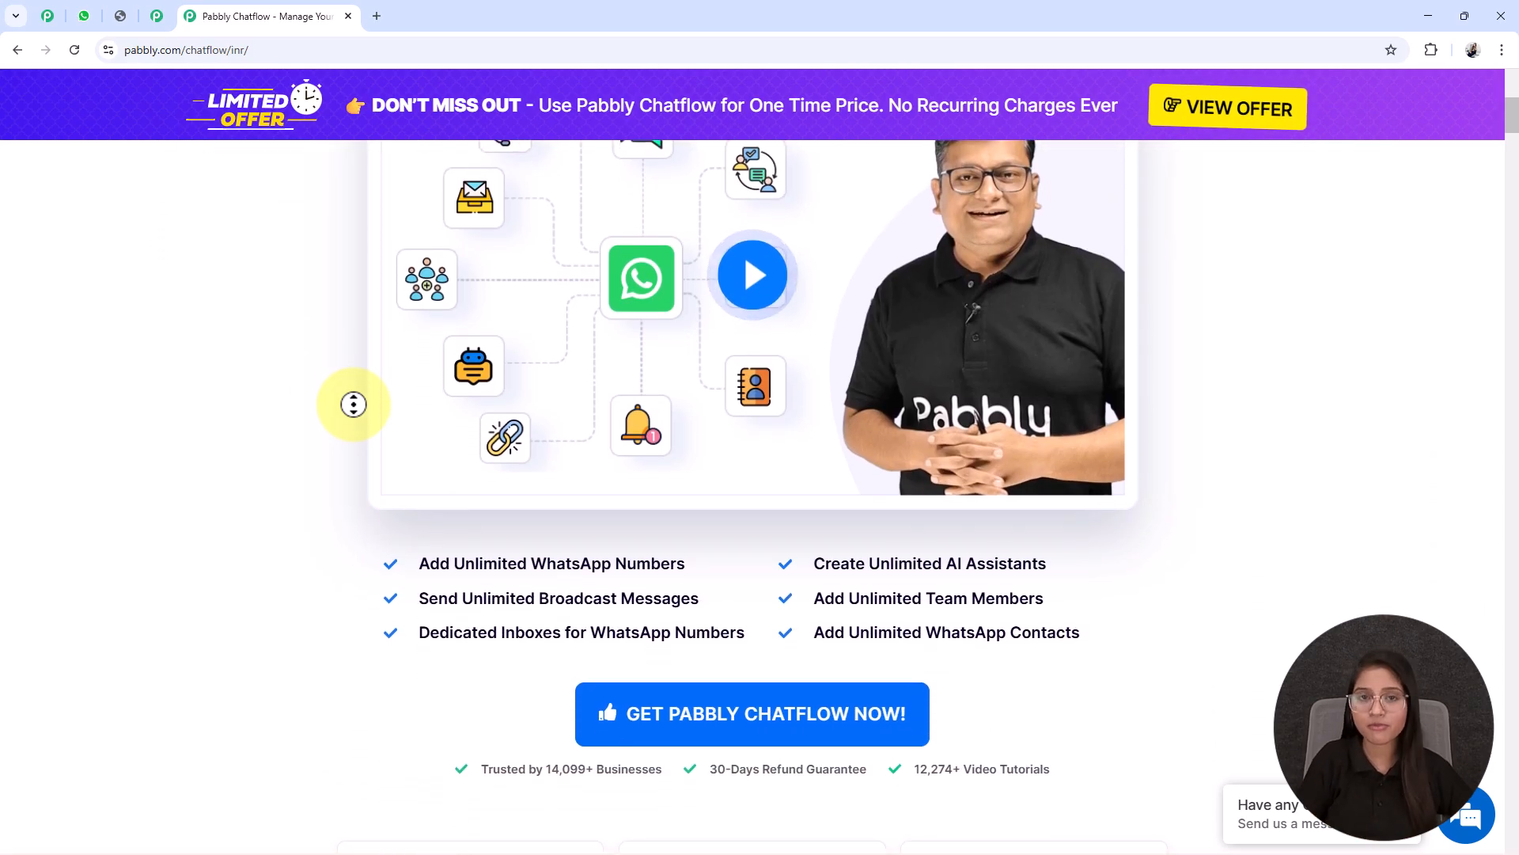
pyautogui.scroll(10, 356, 414)
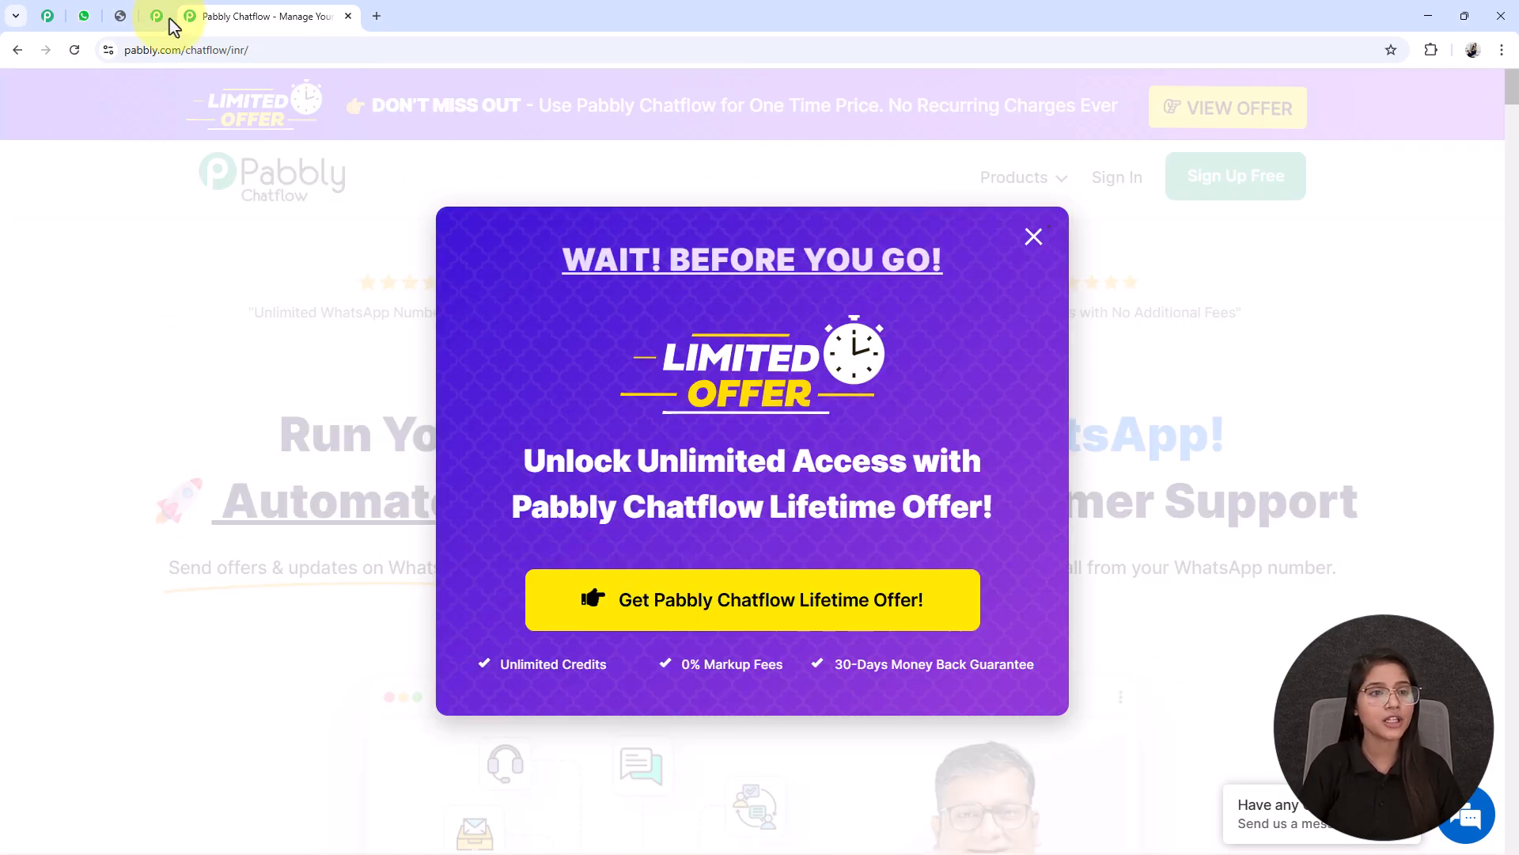
pyautogui.click(157, 17)
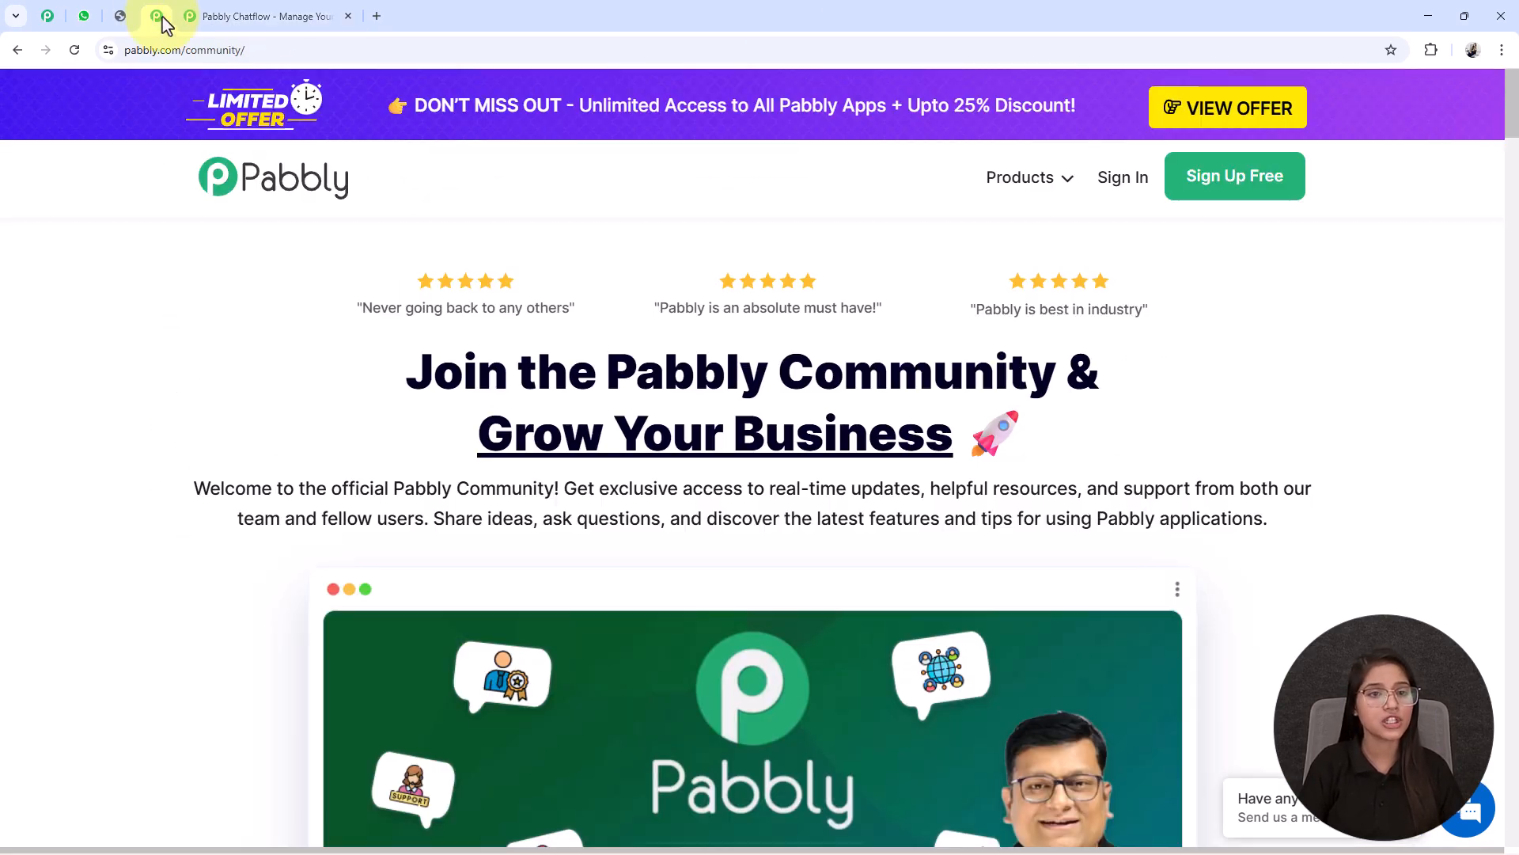
# Scroll the Community page, return to the Chatflow tab and close the Lifetime Offer popup.
pyautogui.middleClick(733, 395)
pyautogui.scroll(-8, 721, 507)
pyautogui.scroll(4, 900, 249)
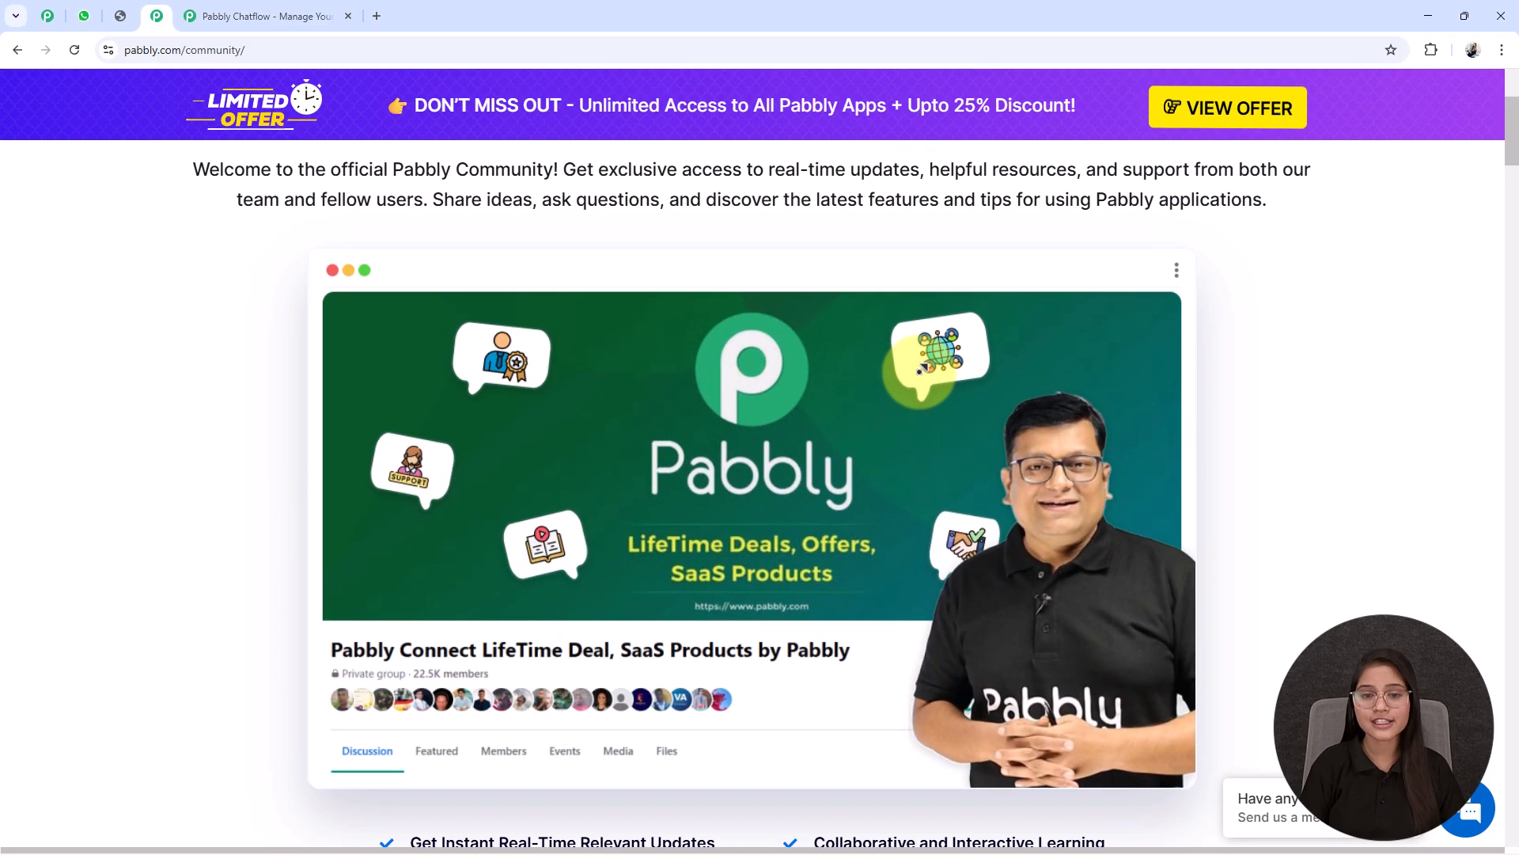
pyautogui.scroll(-4, 958, 447)
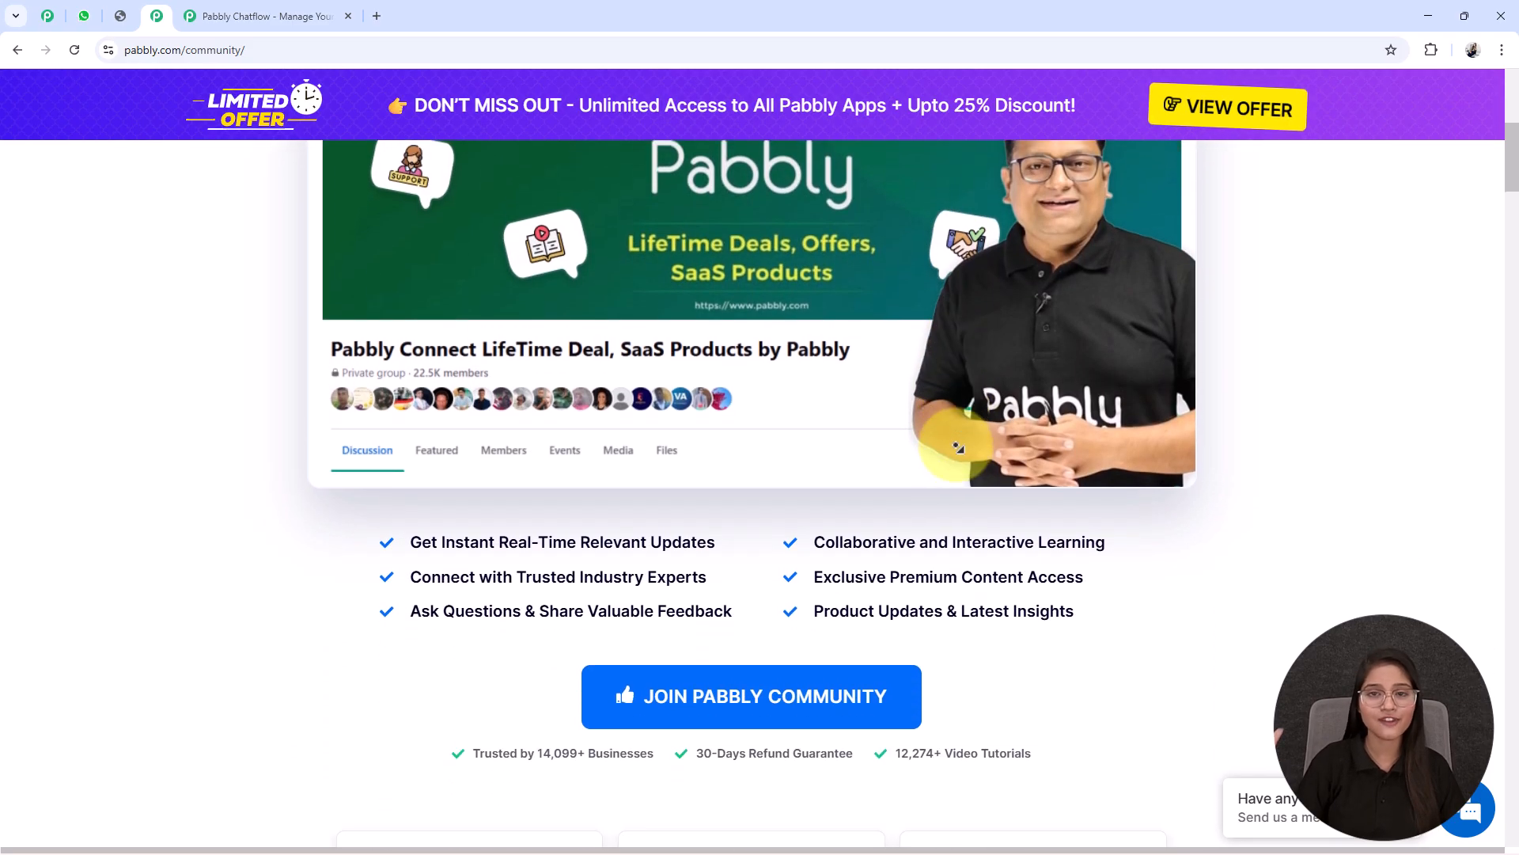
pyautogui.scroll(-4, 959, 447)
pyautogui.click(956, 455)
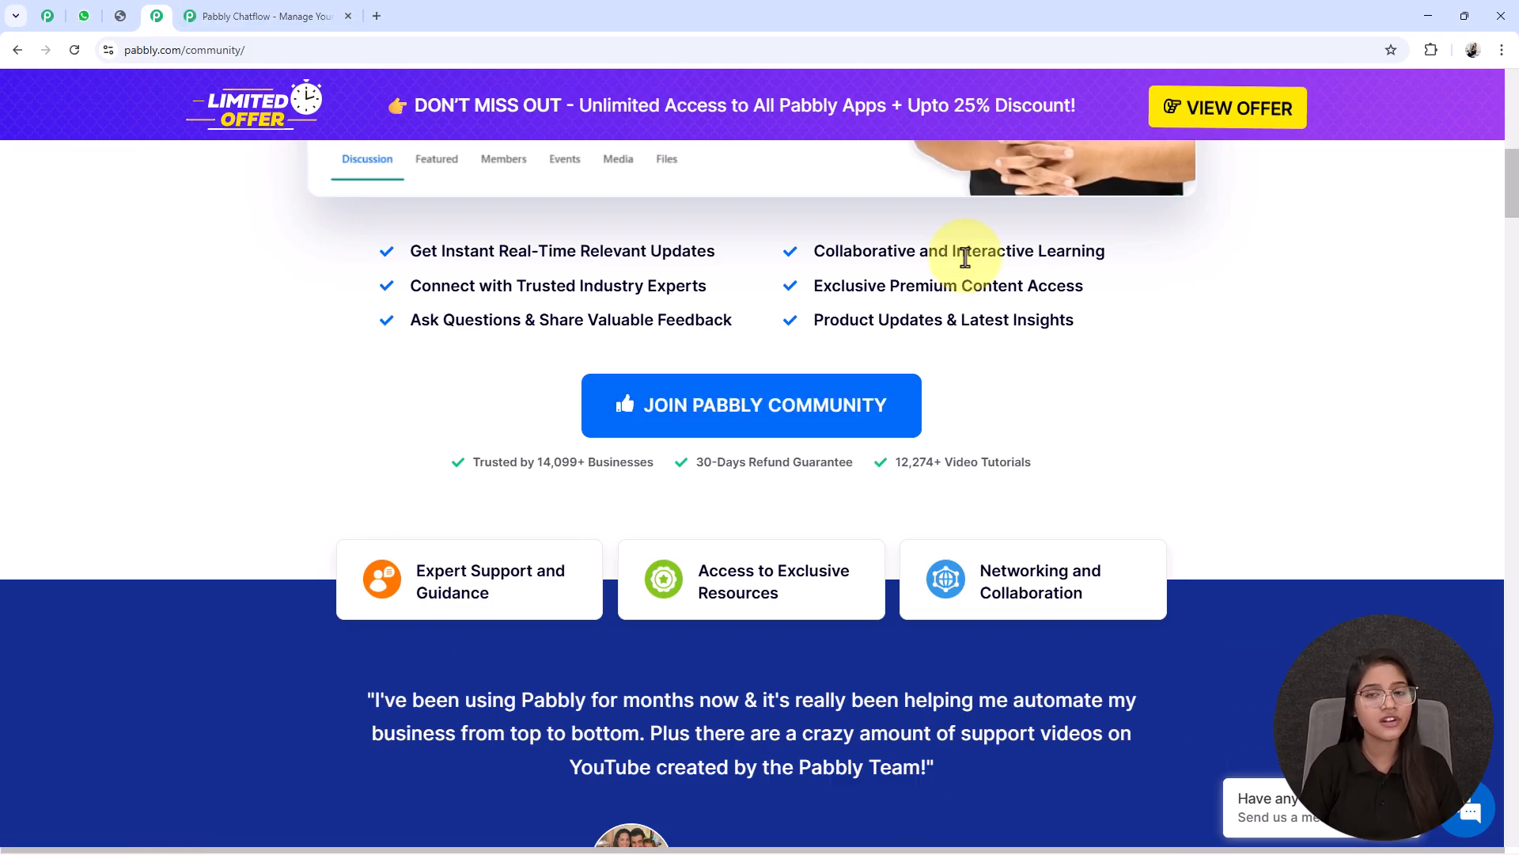
pyautogui.click(251, 16)
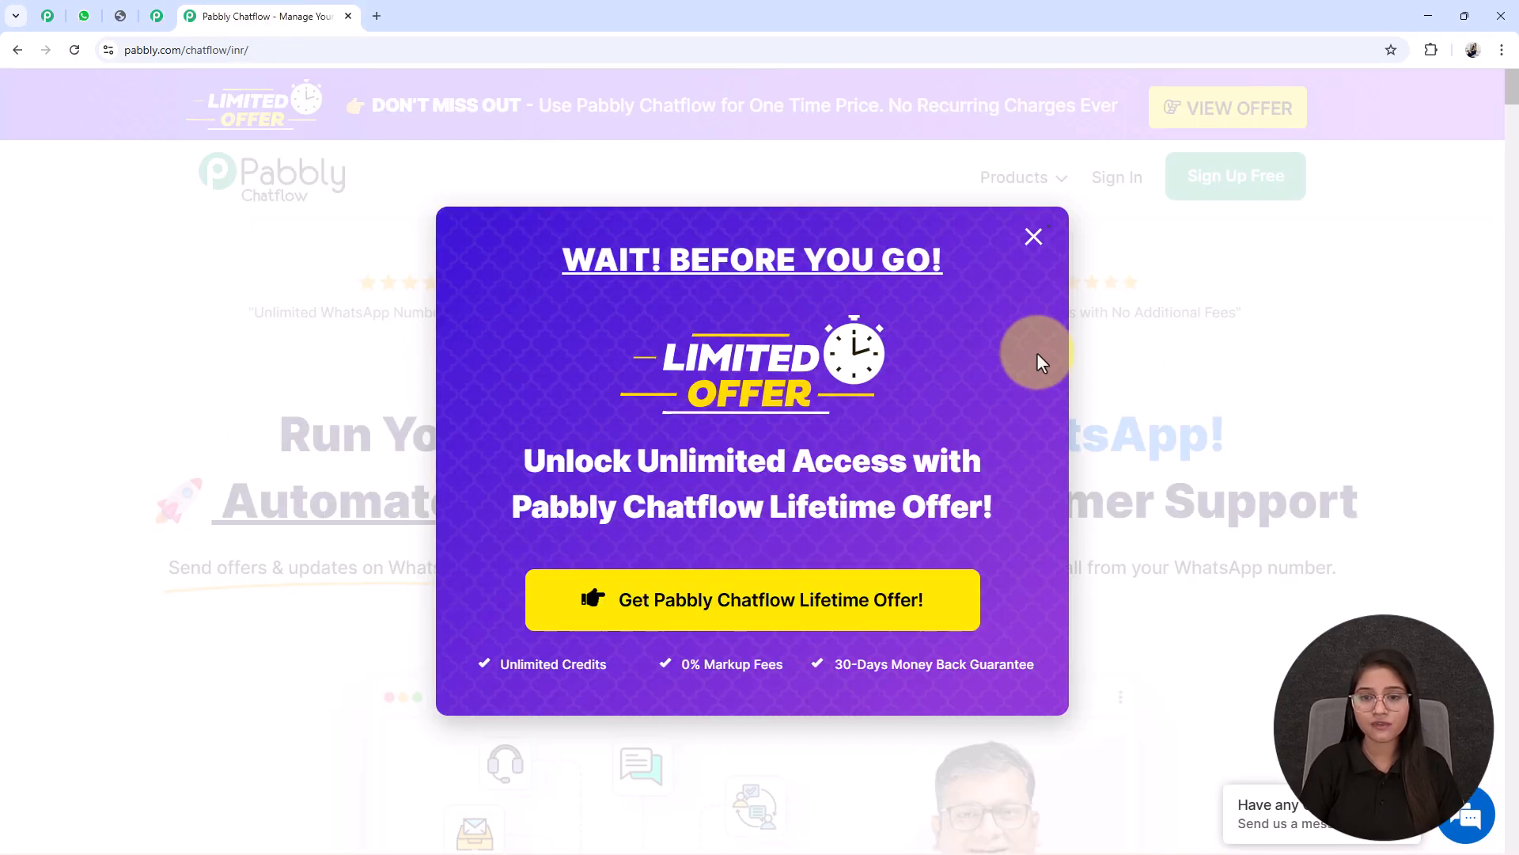
pyautogui.click(1031, 235)
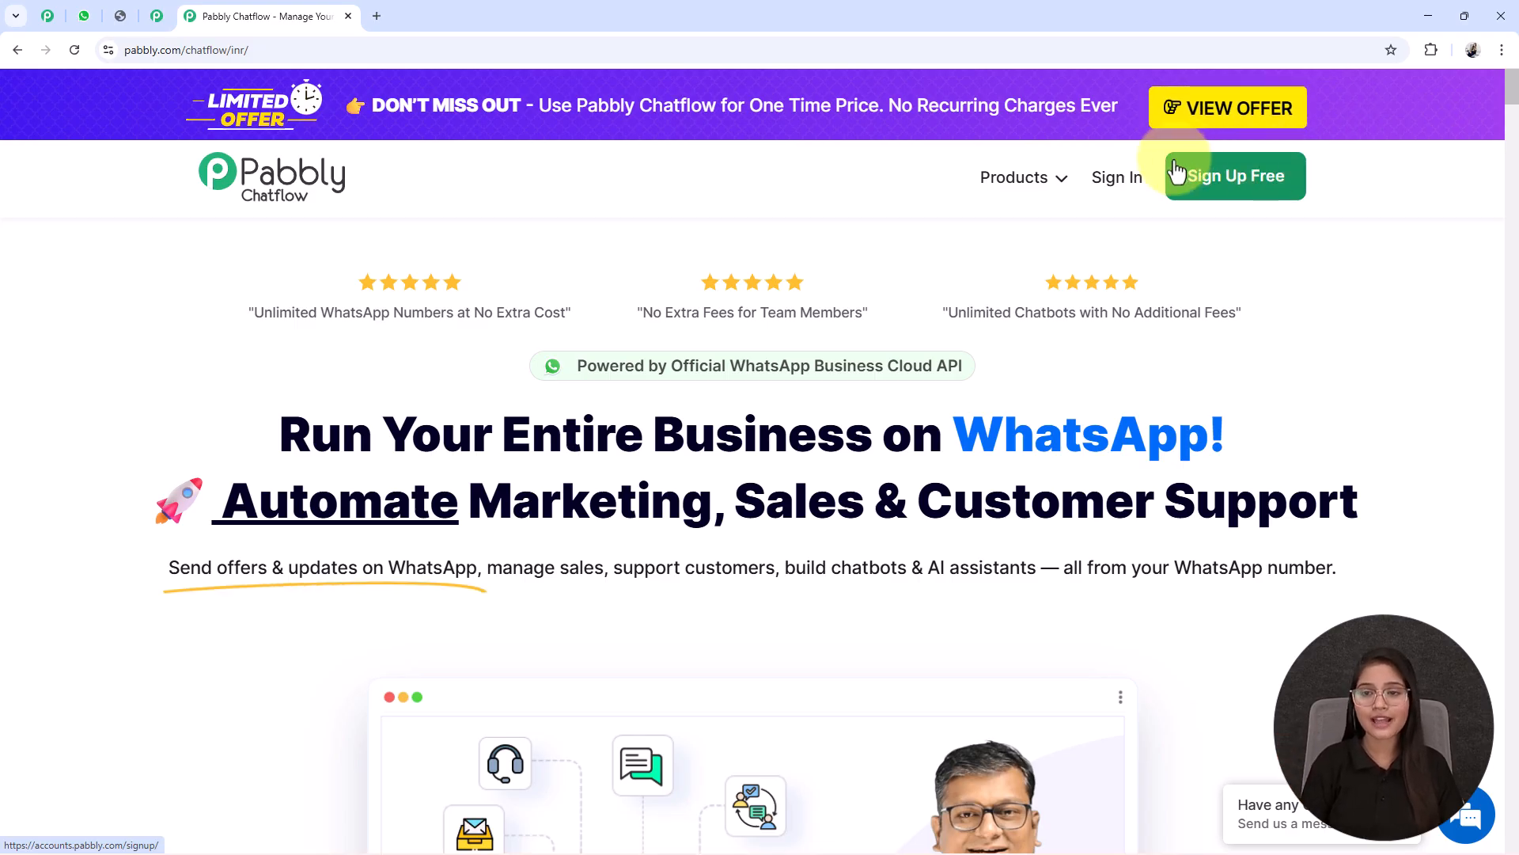
# Sign in to Pabbly Accounts and launch Pabbly Chatflow from its app card.
pyautogui.click(1127, 182)
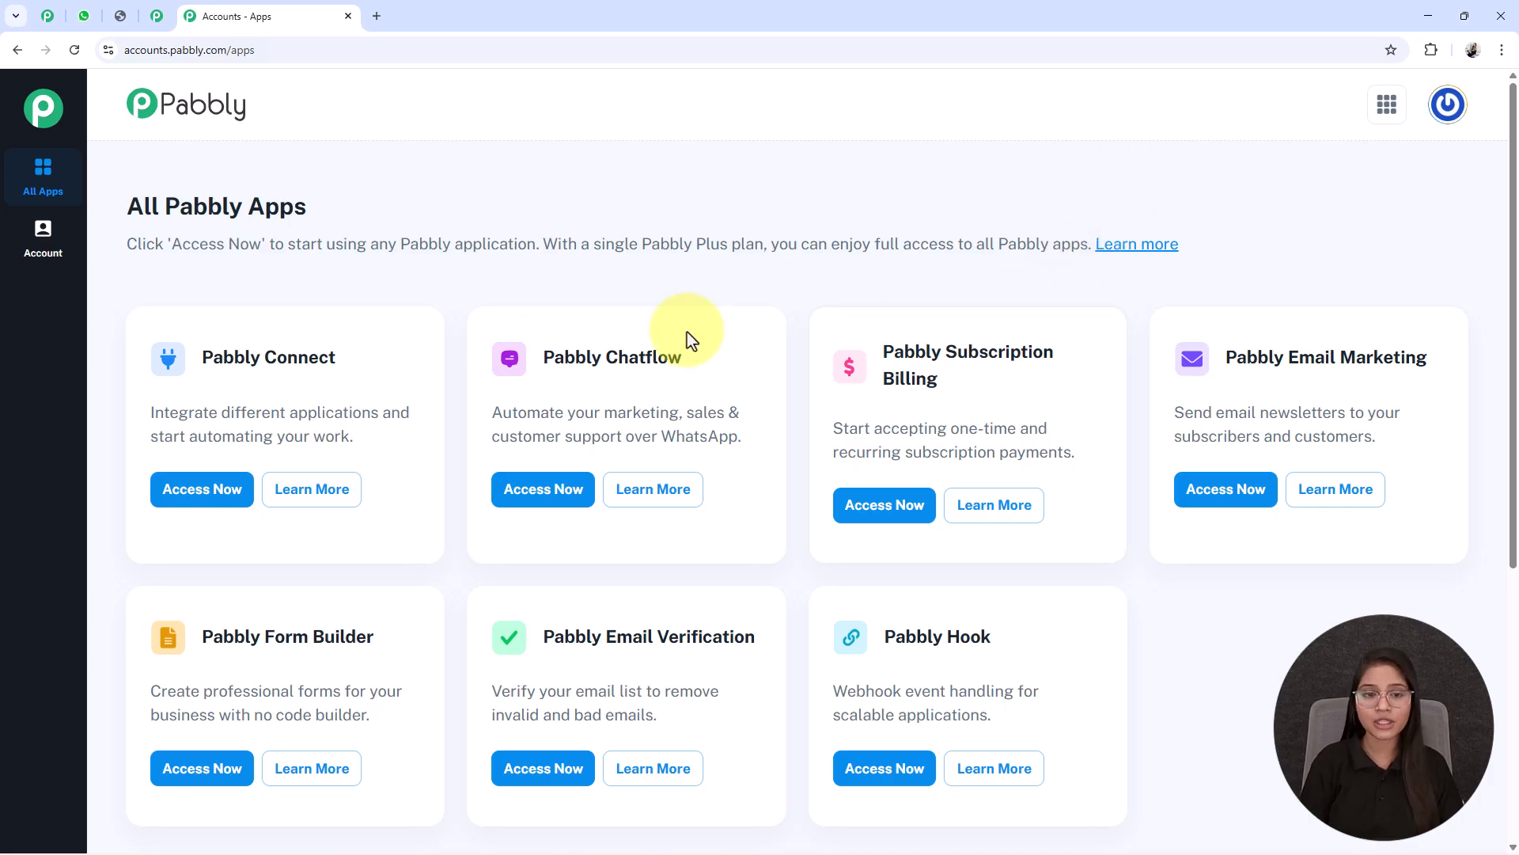
pyautogui.moveTo(545, 357); pyautogui.dragTo(744, 388)
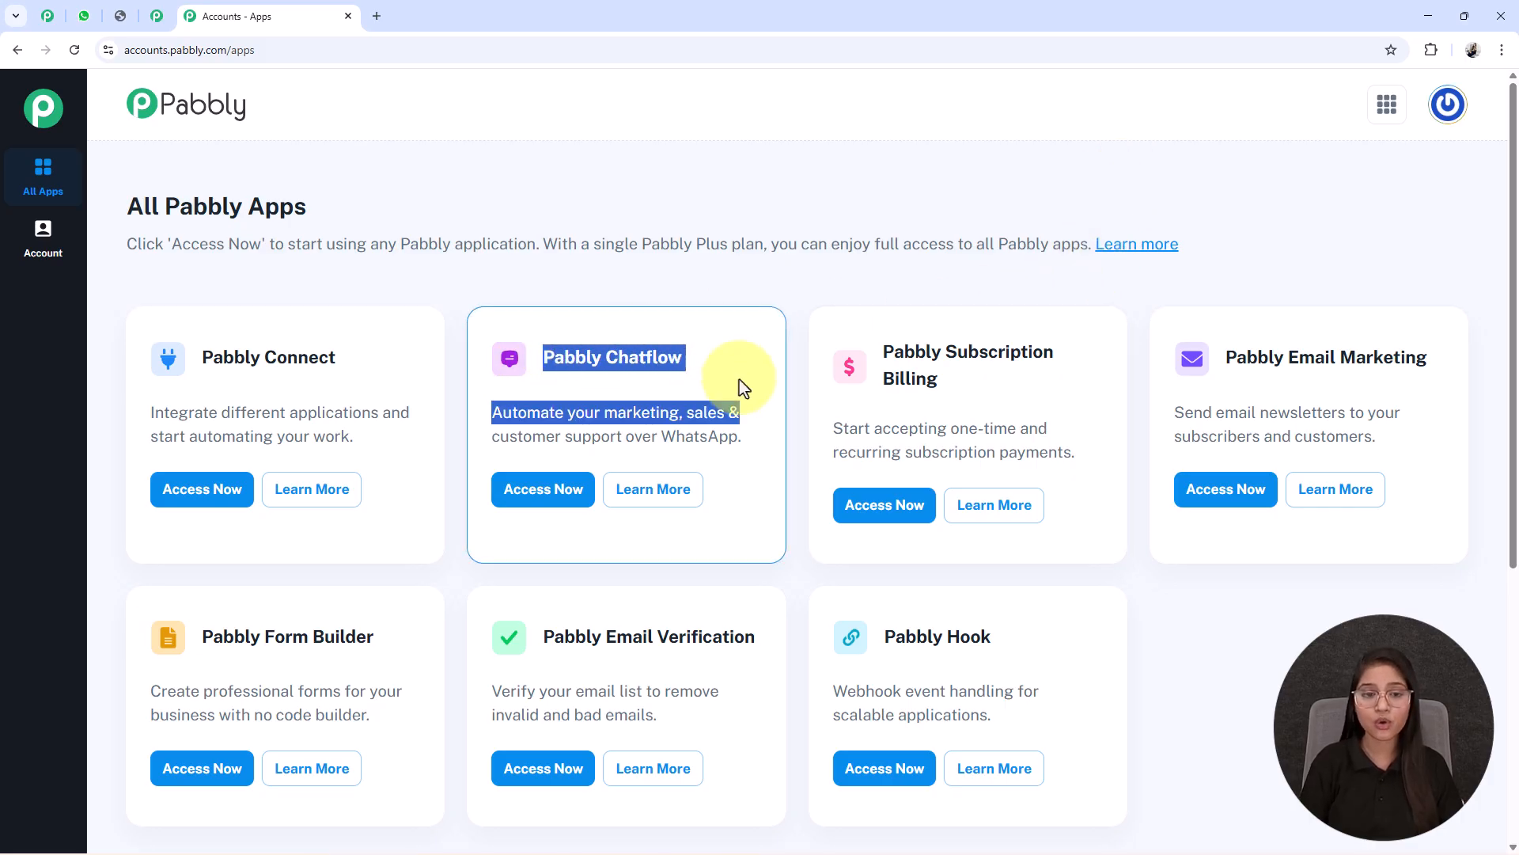
pyautogui.click(744, 388)
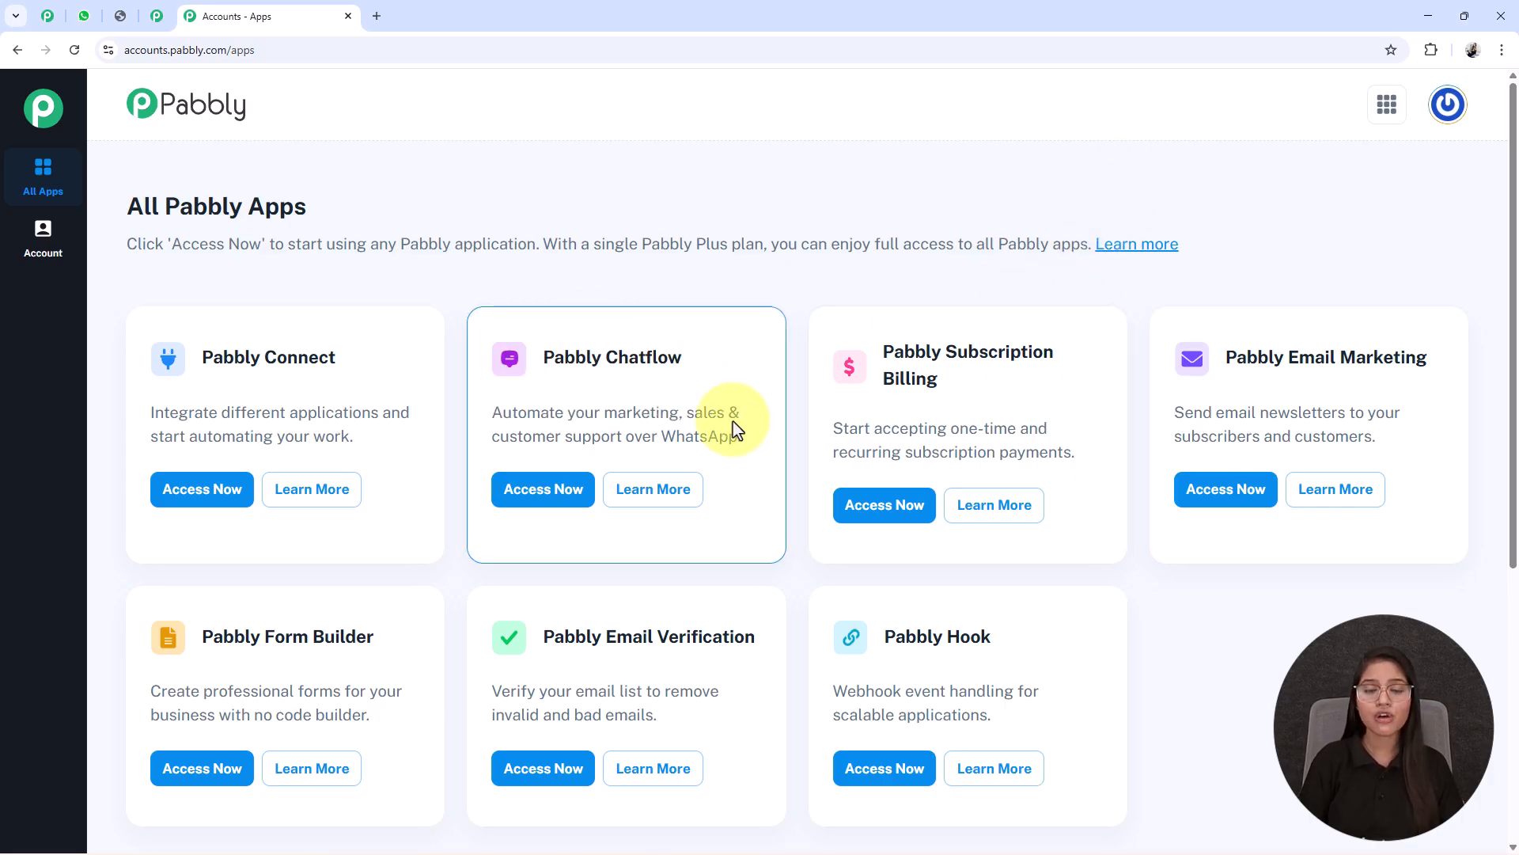
pyautogui.click(528, 505)
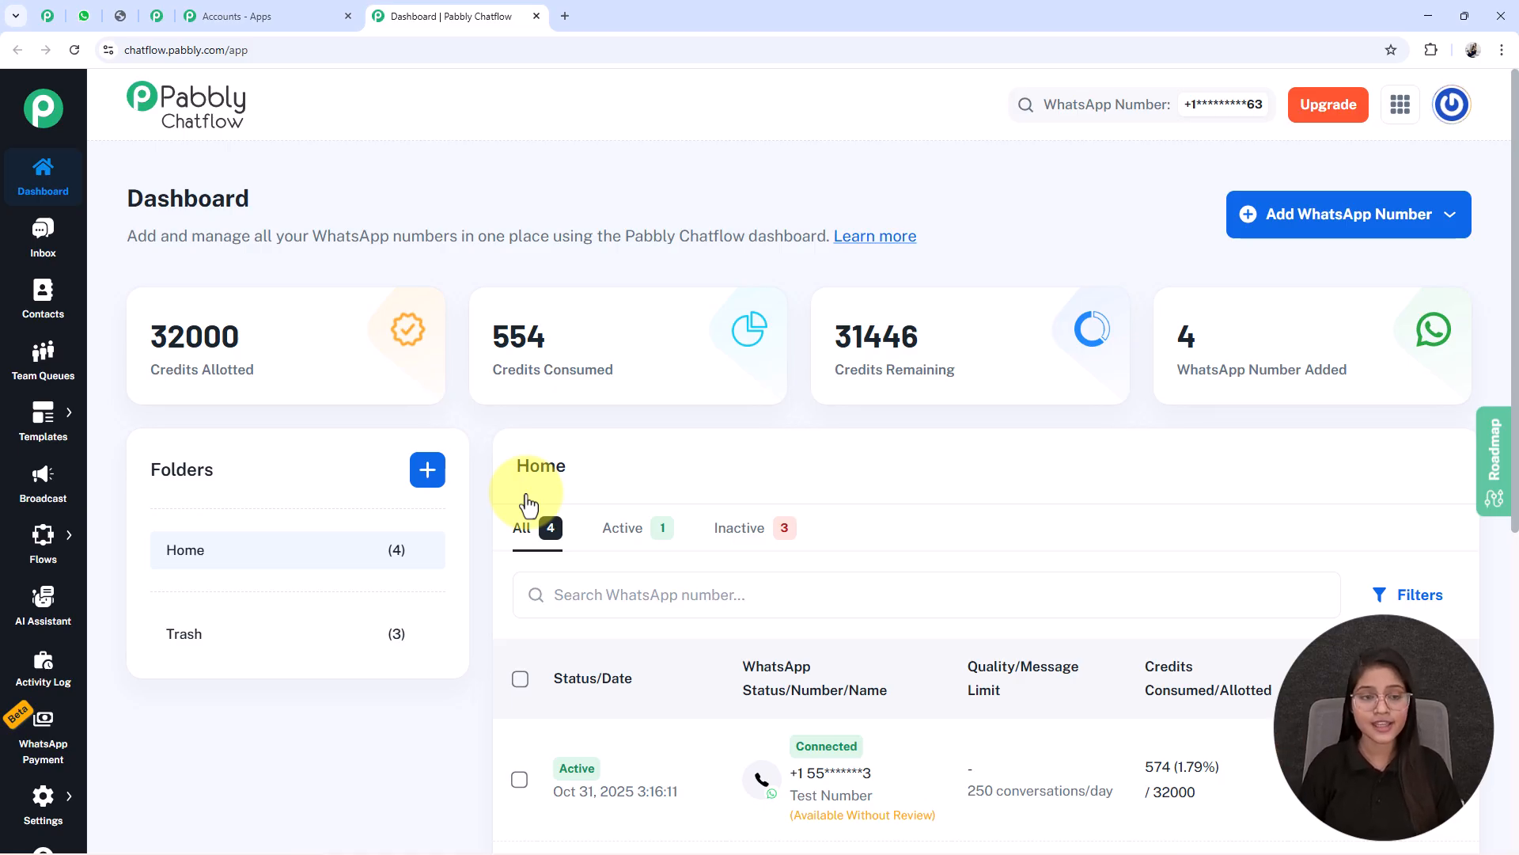
# Highlight the dashboard's 554 credits consumed, 31446 remaining and 4 WhatsApp numbers added.
pyautogui.moveTo(541, 333)
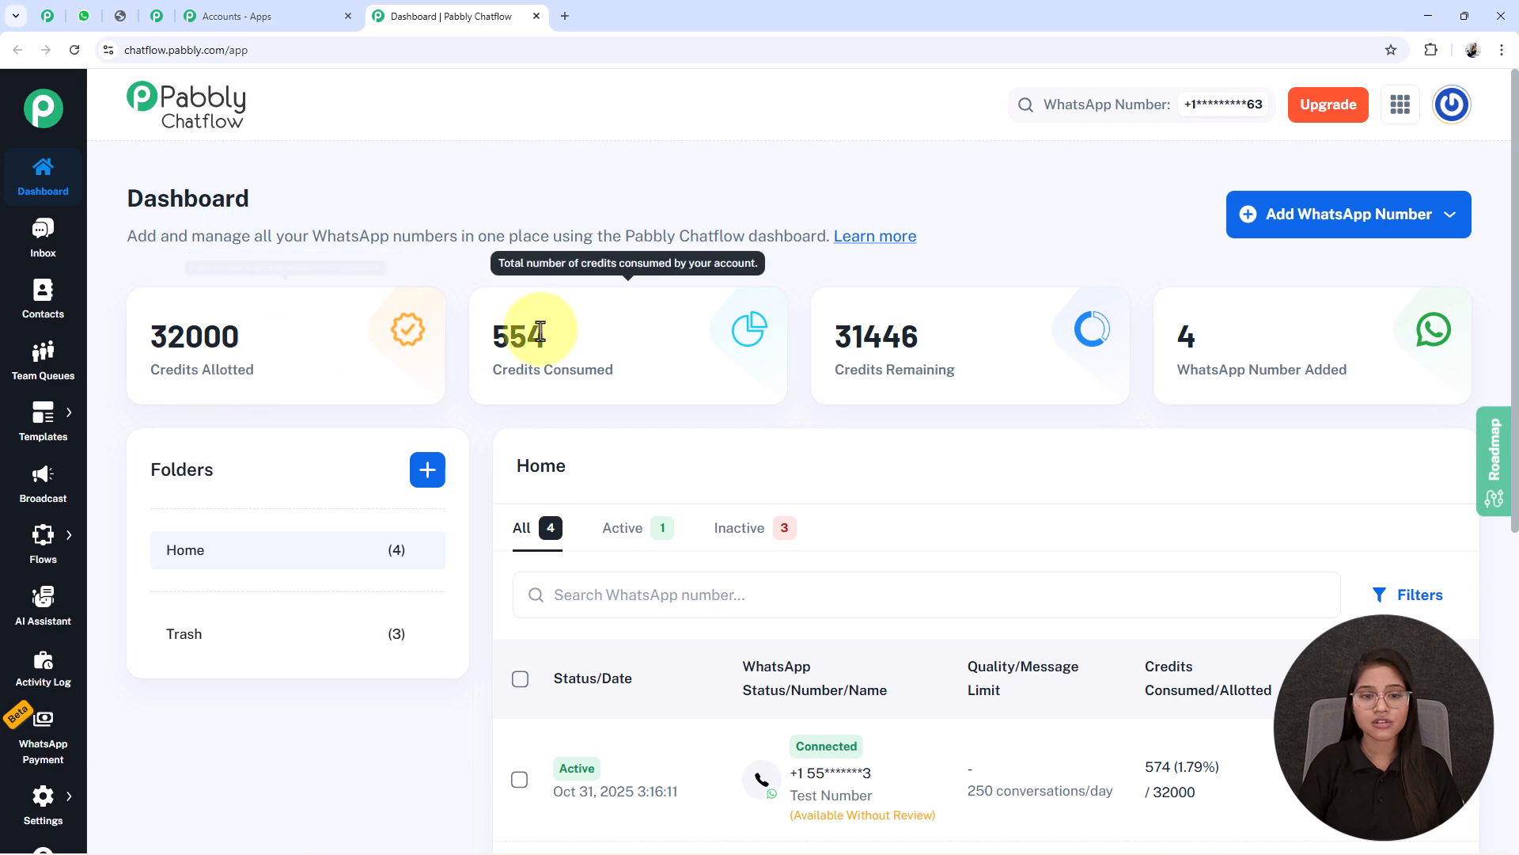
pyautogui.moveTo(494, 334); pyautogui.dragTo(623, 387)
pyautogui.moveTo(862, 332); pyautogui.dragTo(1040, 395)
pyautogui.moveTo(1181, 334)
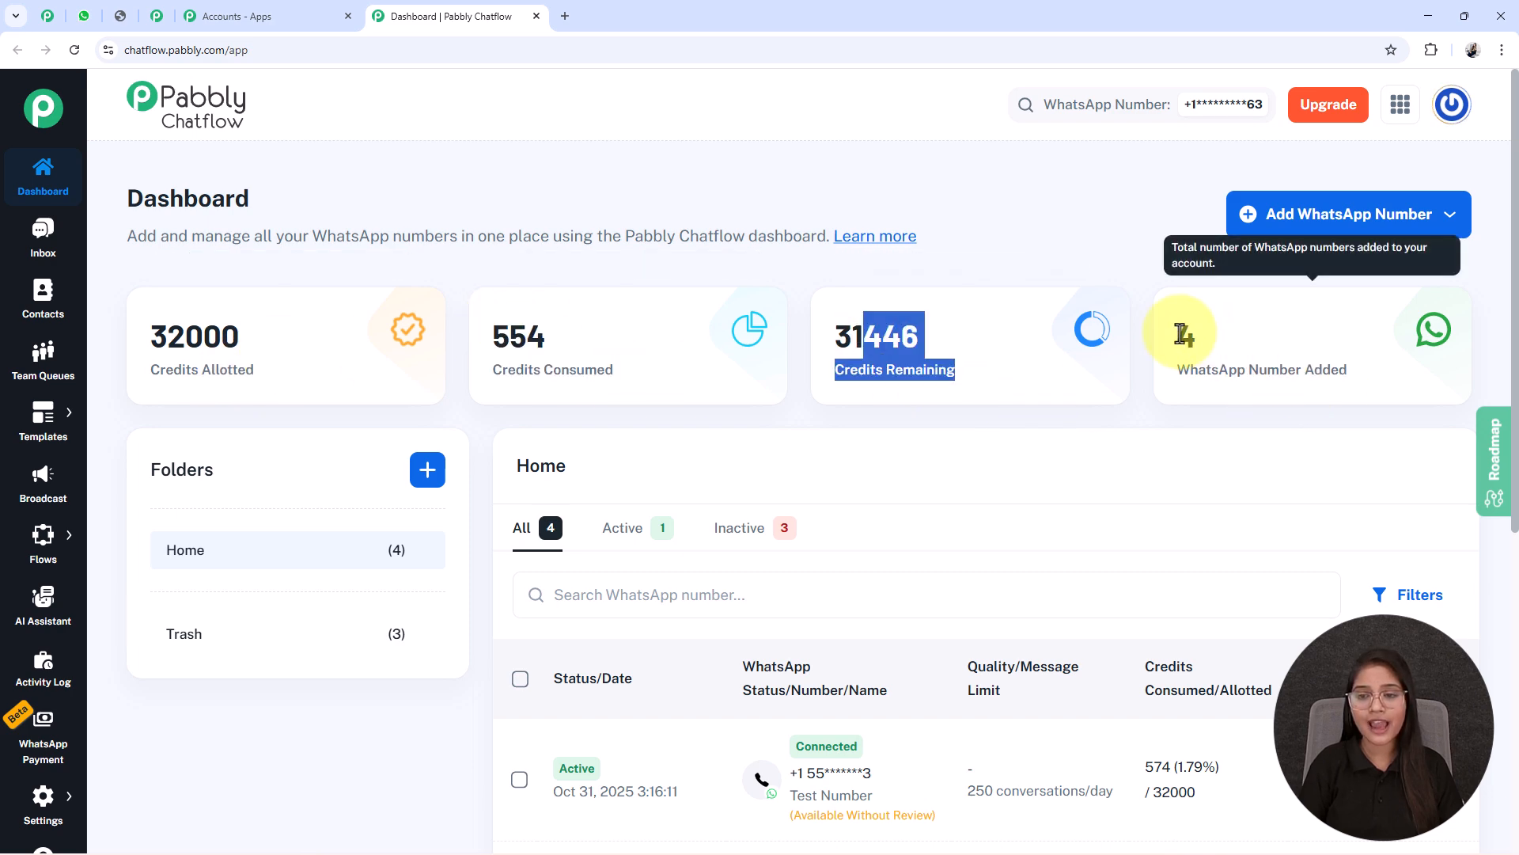
pyautogui.moveTo(1181, 334); pyautogui.dragTo(1444, 383)
pyautogui.click(1333, 353)
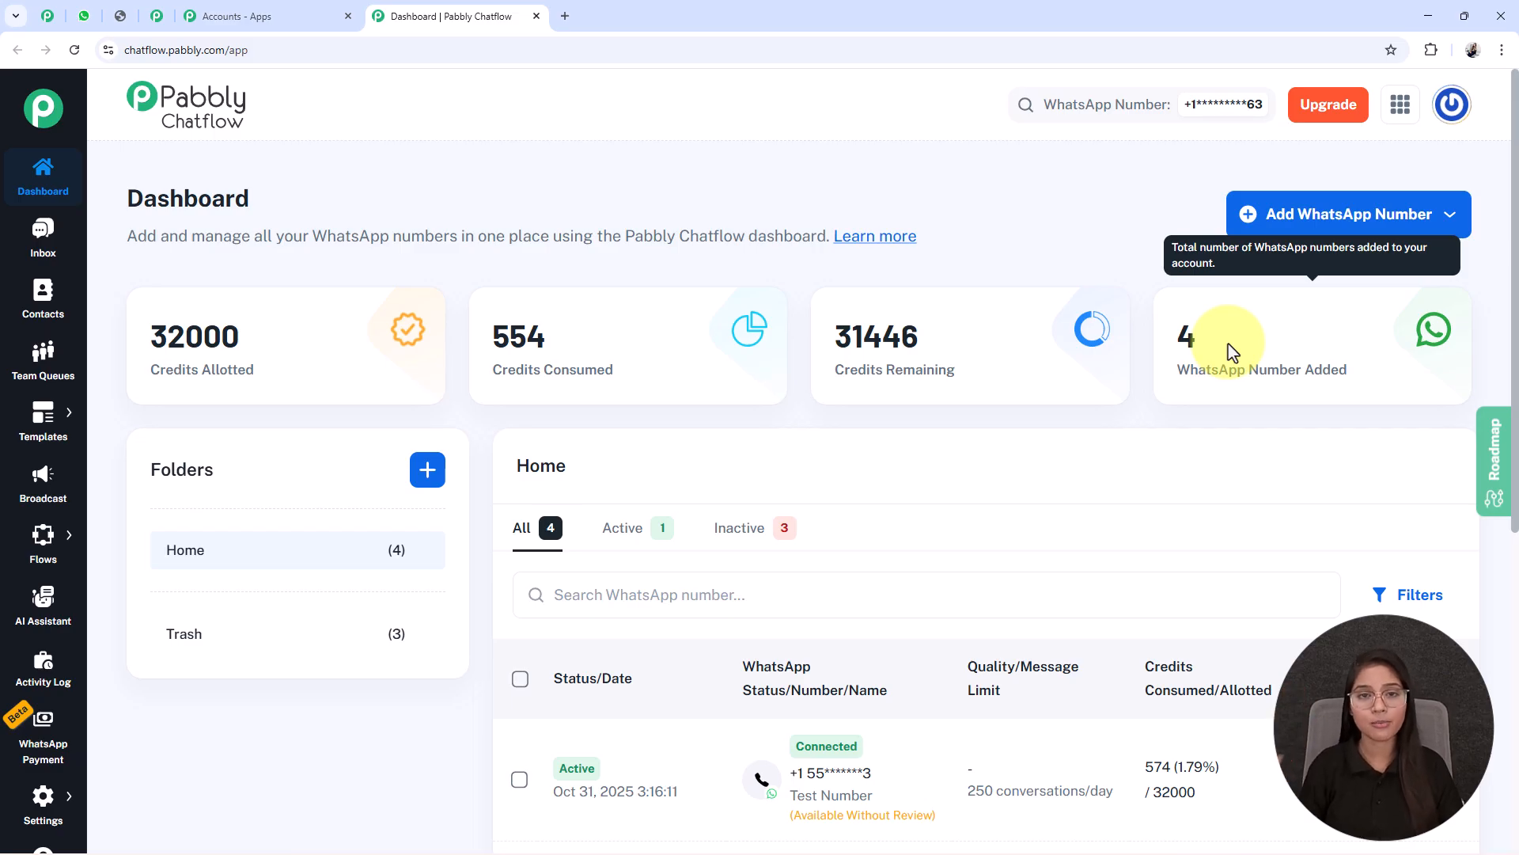
pyautogui.click(1297, 235)
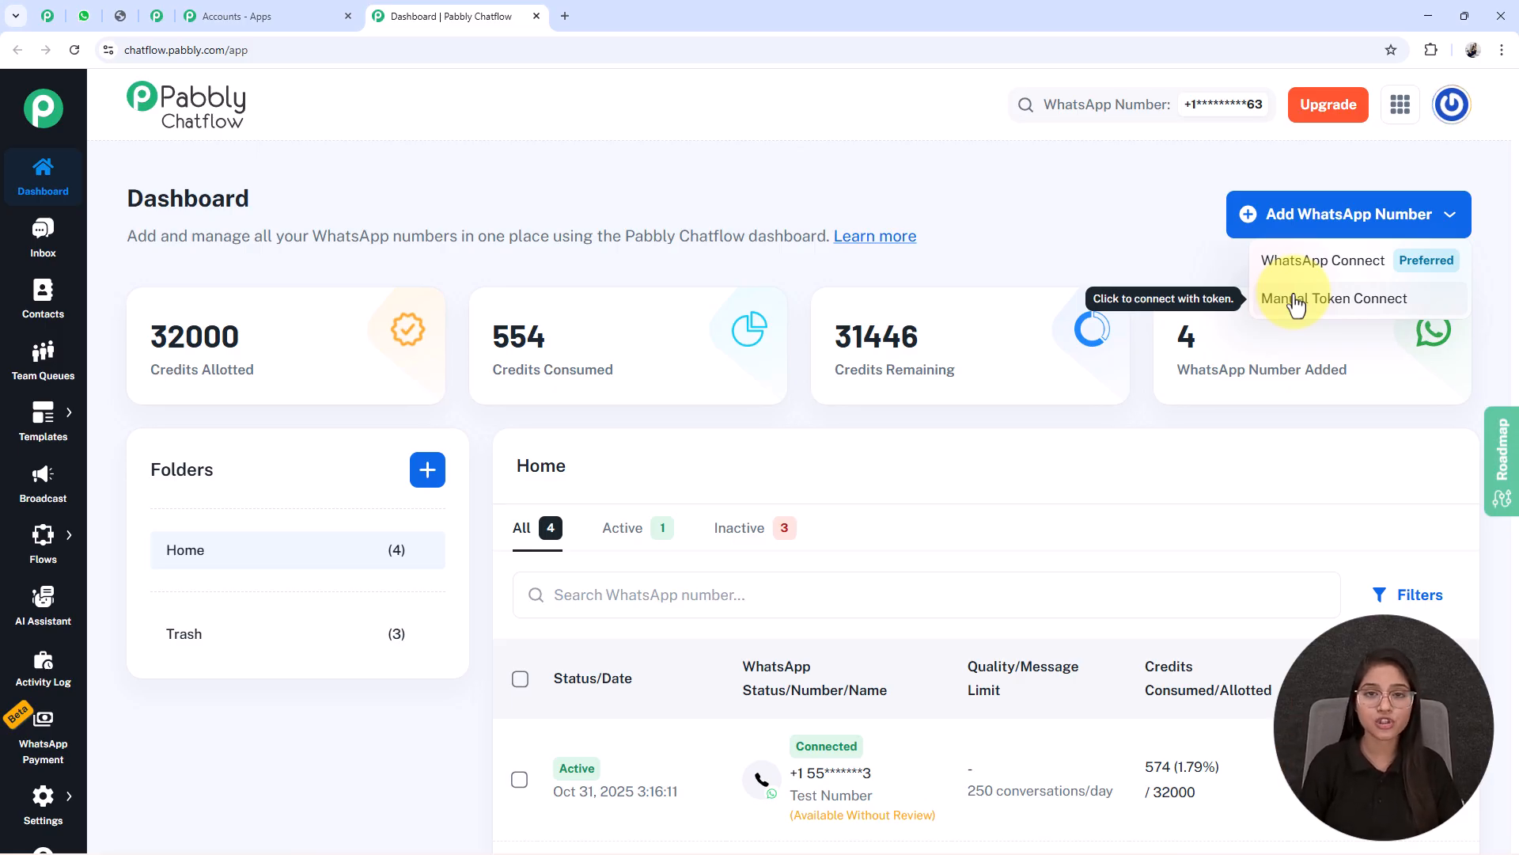
pyautogui.click(1283, 212)
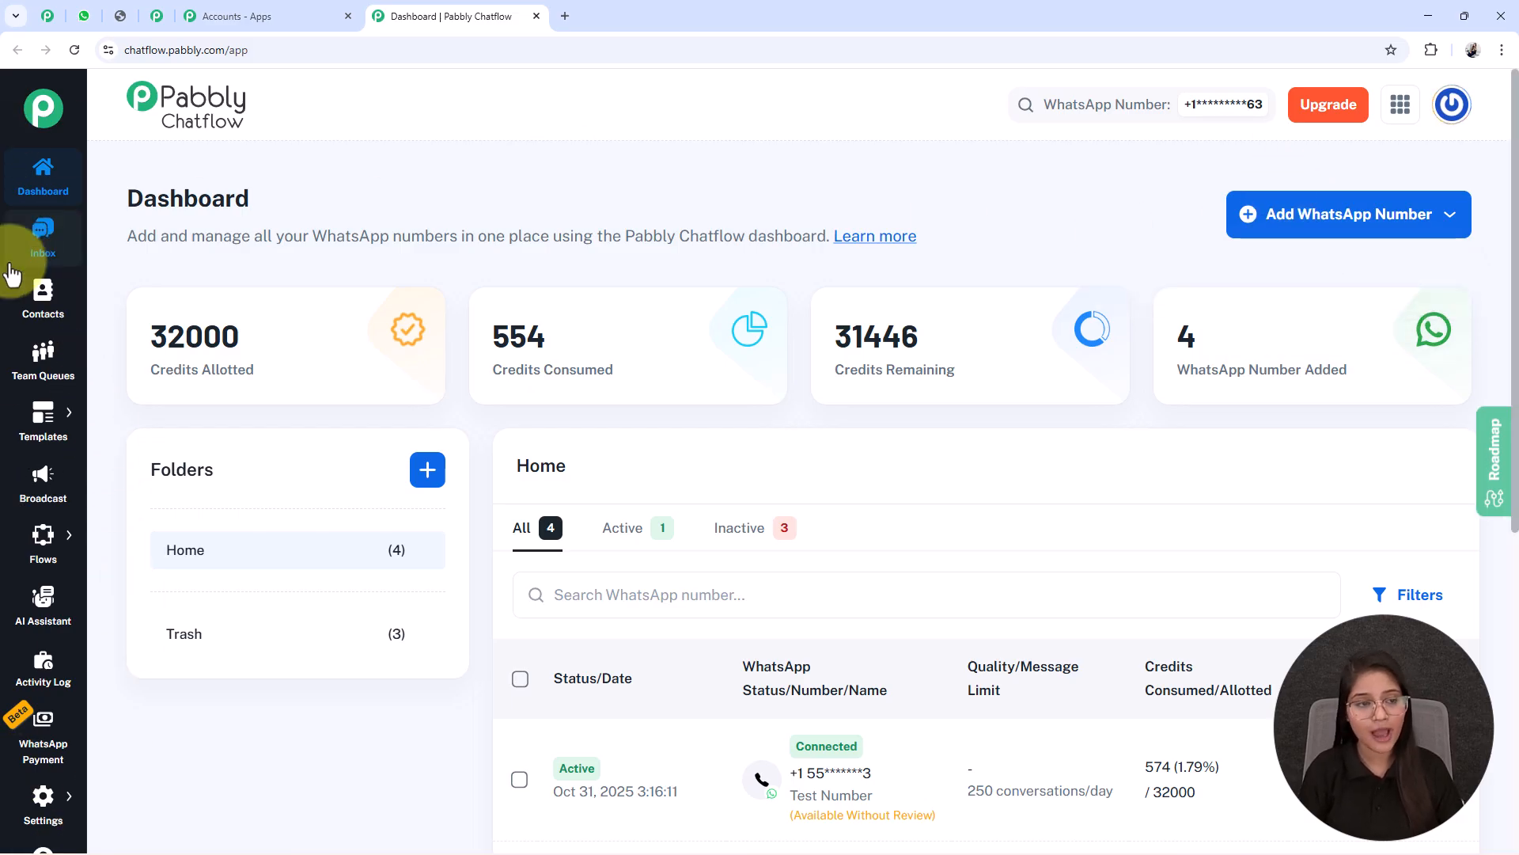
pyautogui.scroll(-1, 12, 428)
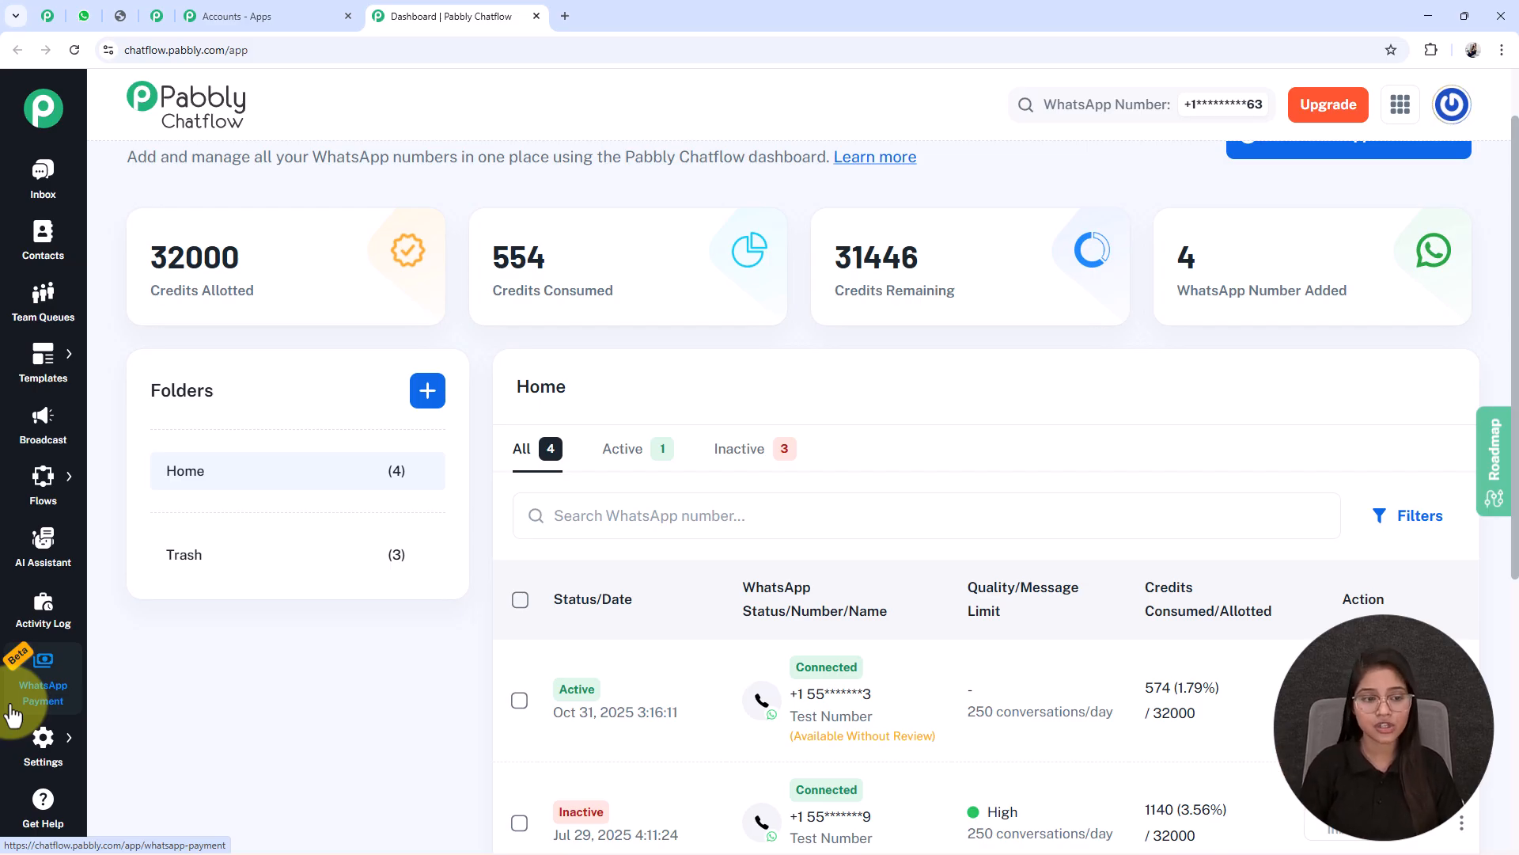
pyautogui.scroll(1, 596, 531)
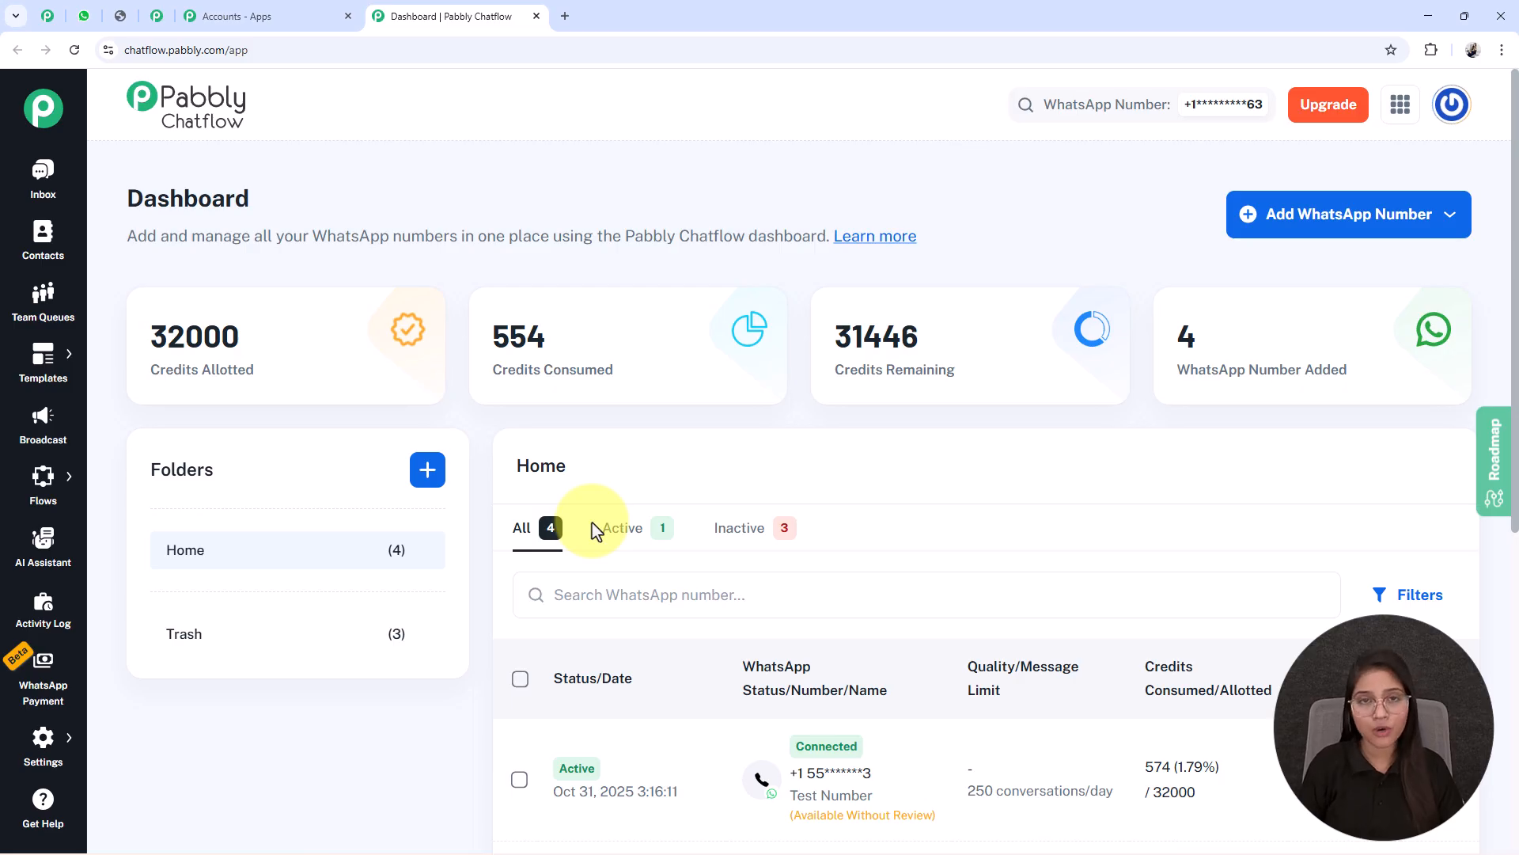
pyautogui.moveTo(43, 479)
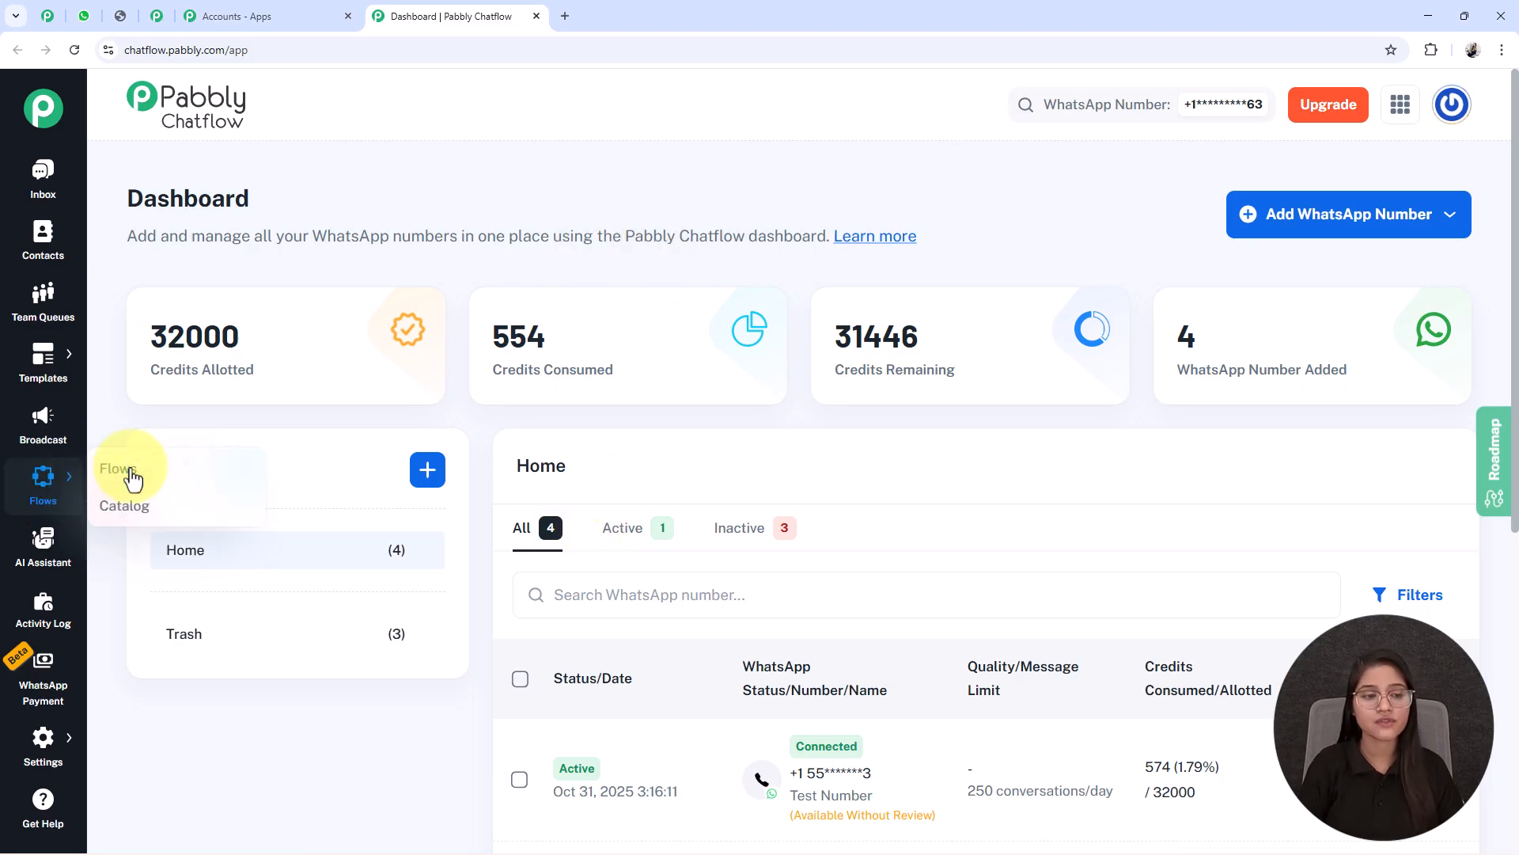
# Go to the Flow Builder list and create a new flow.
pyautogui.click(118, 469)
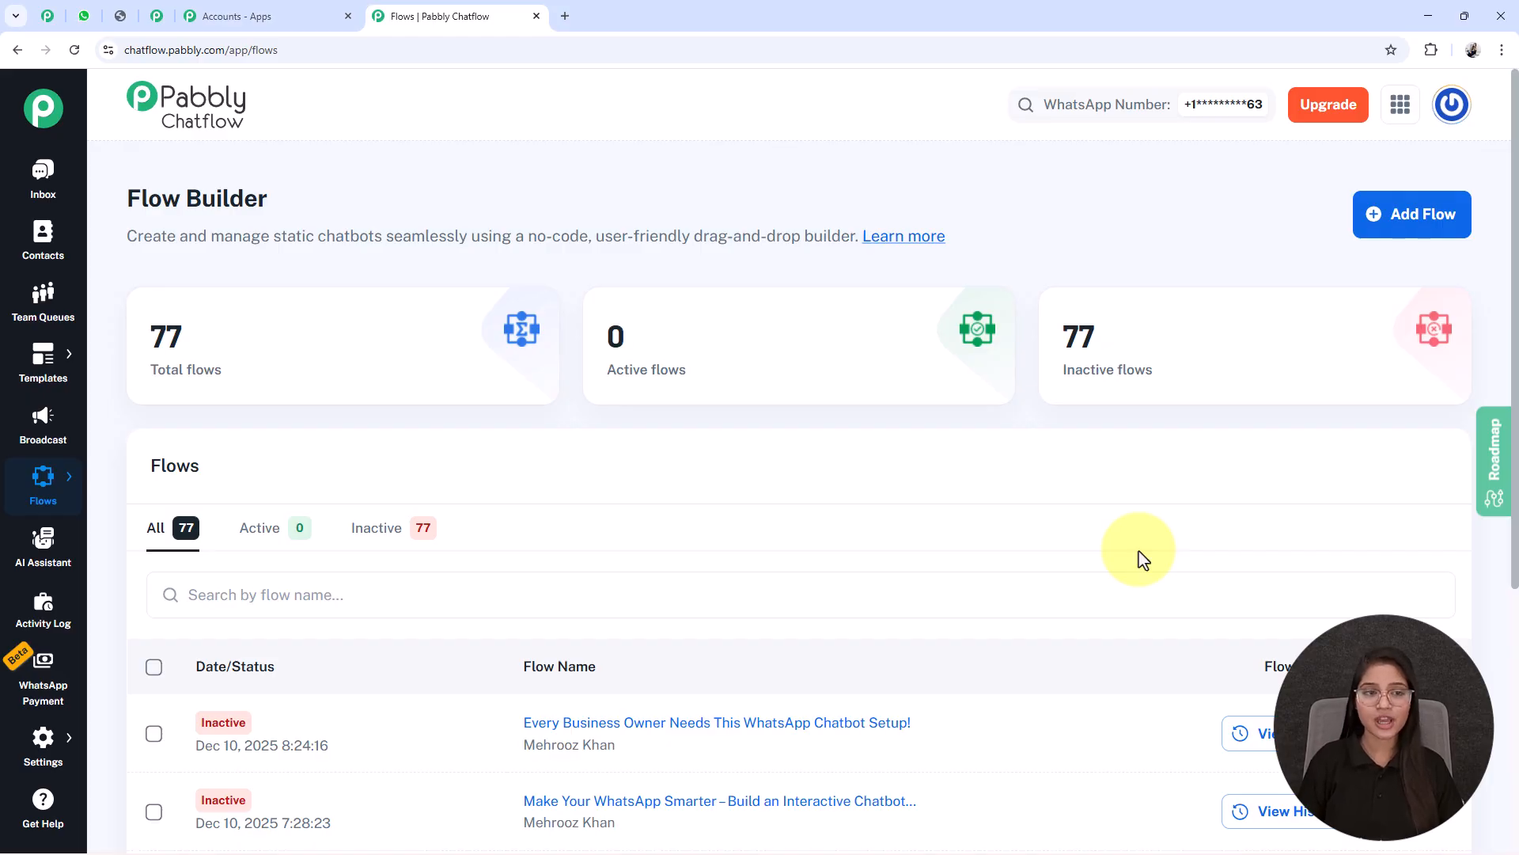
pyautogui.moveTo(115, 199); pyautogui.dragTo(457, 213)
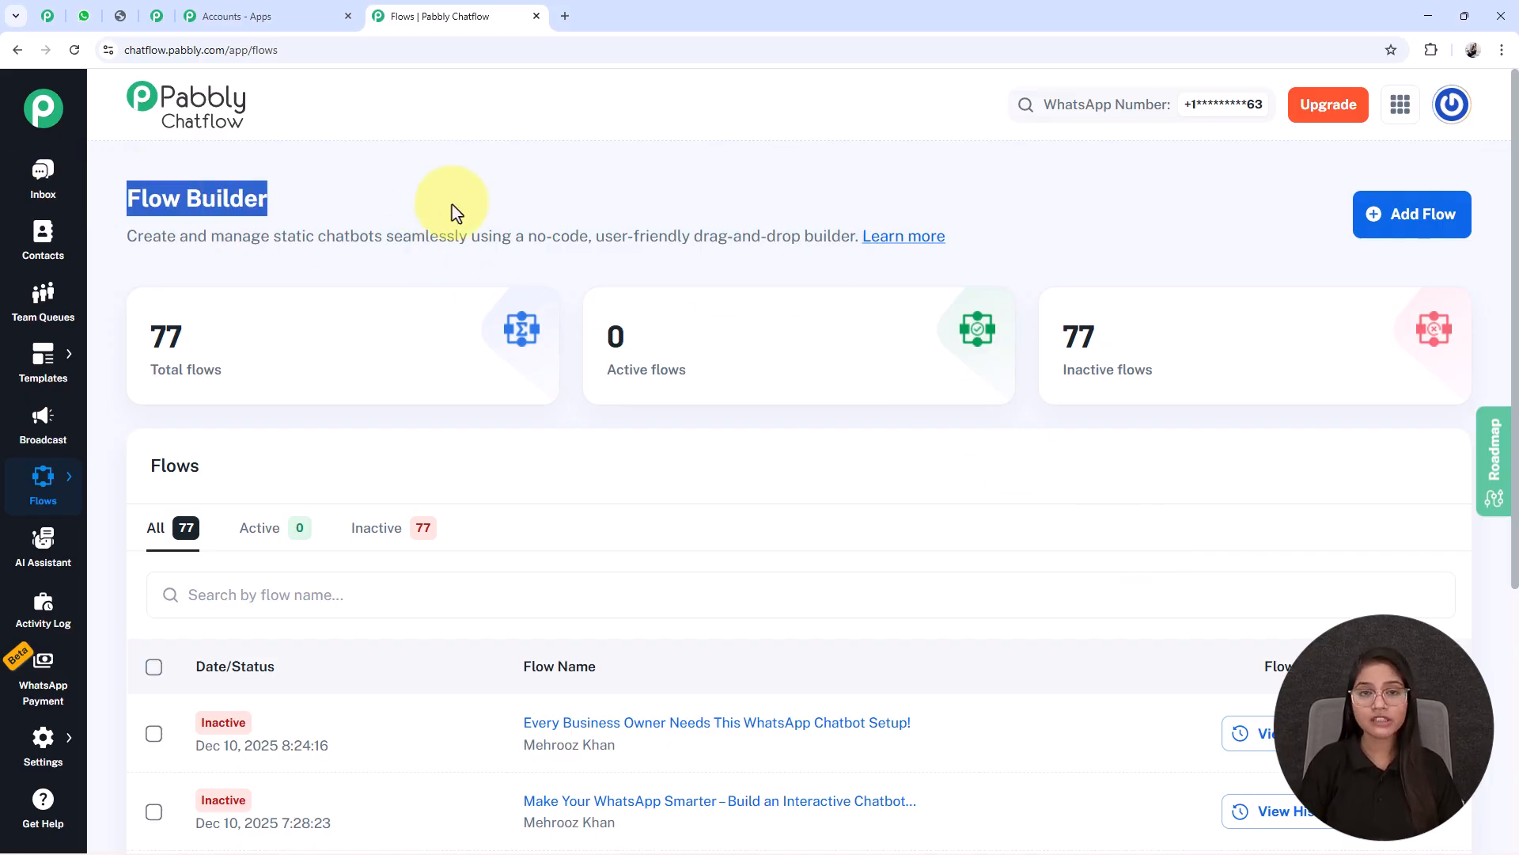
pyautogui.click(456, 214)
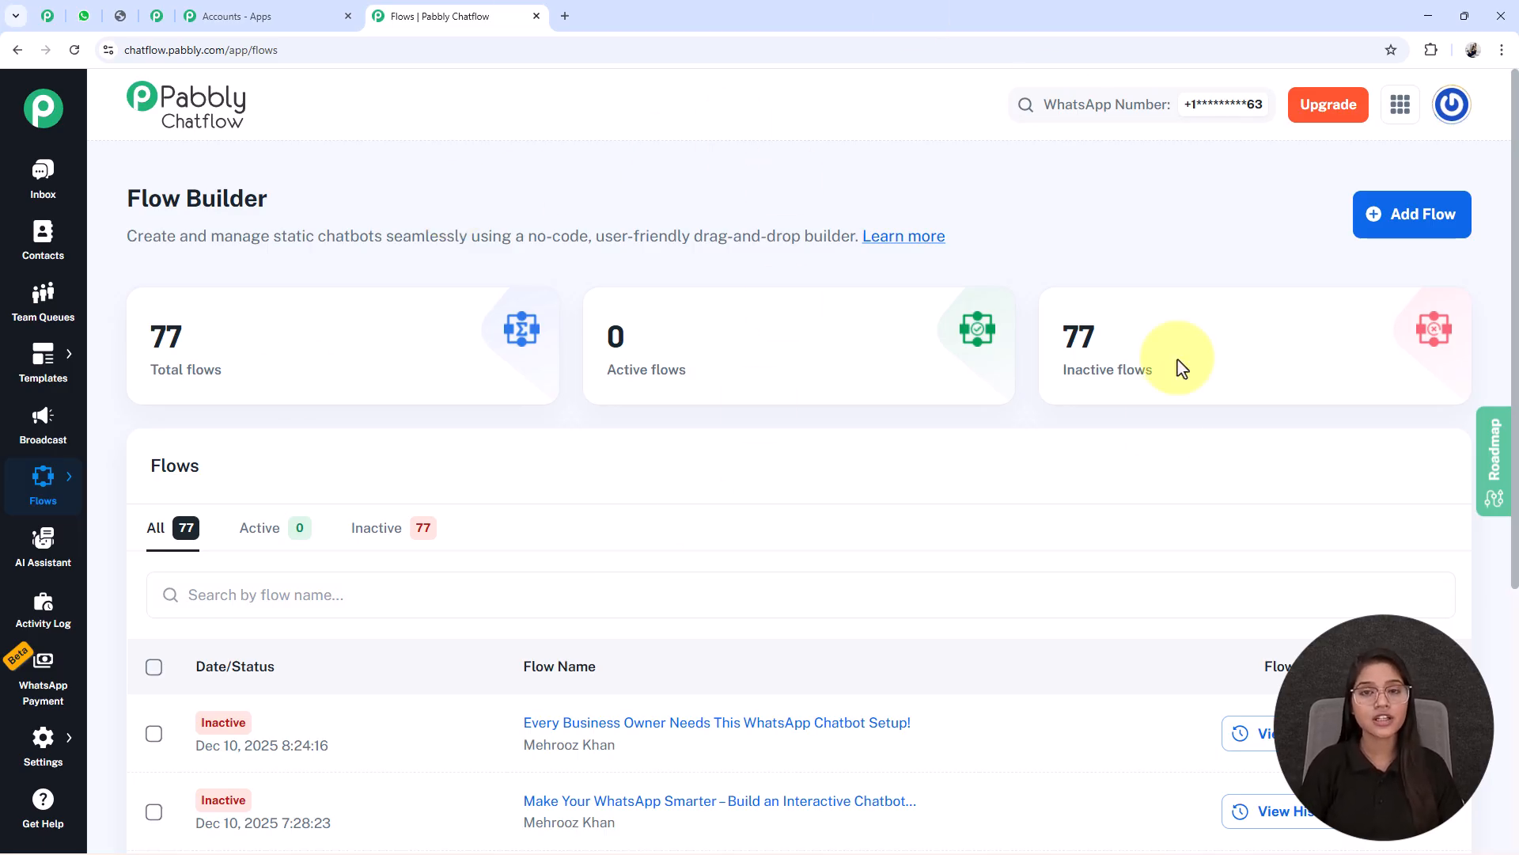
pyautogui.click(1398, 212)
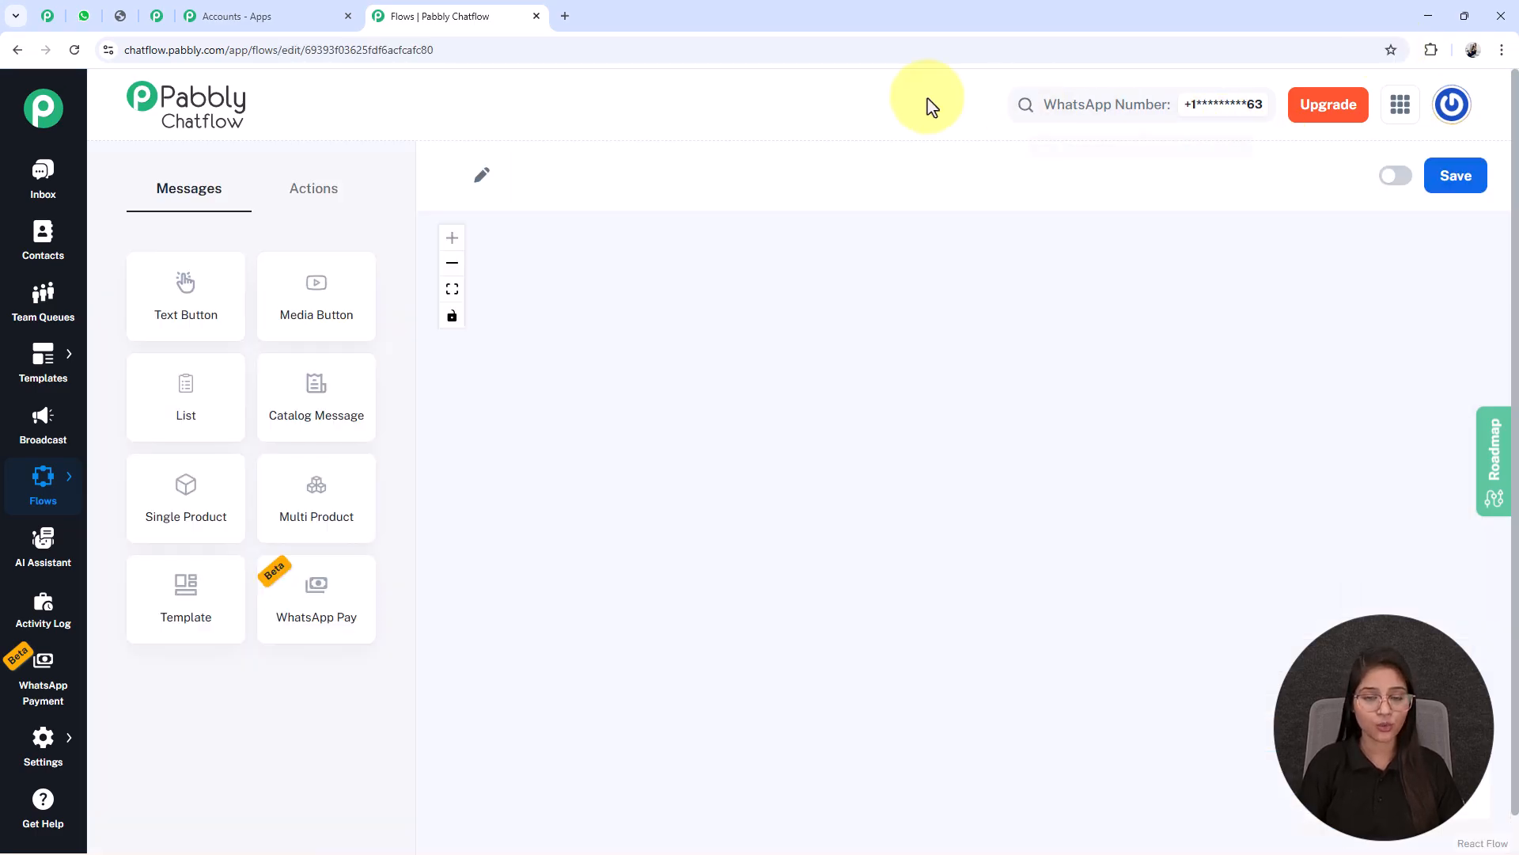
# Rename the flow from Untitled to 'WhatsApp Bot That Welcomes, Books & Follows Up Automatically!'.
pyautogui.moveTo(624, 351); pyautogui.dragTo(621, 307)
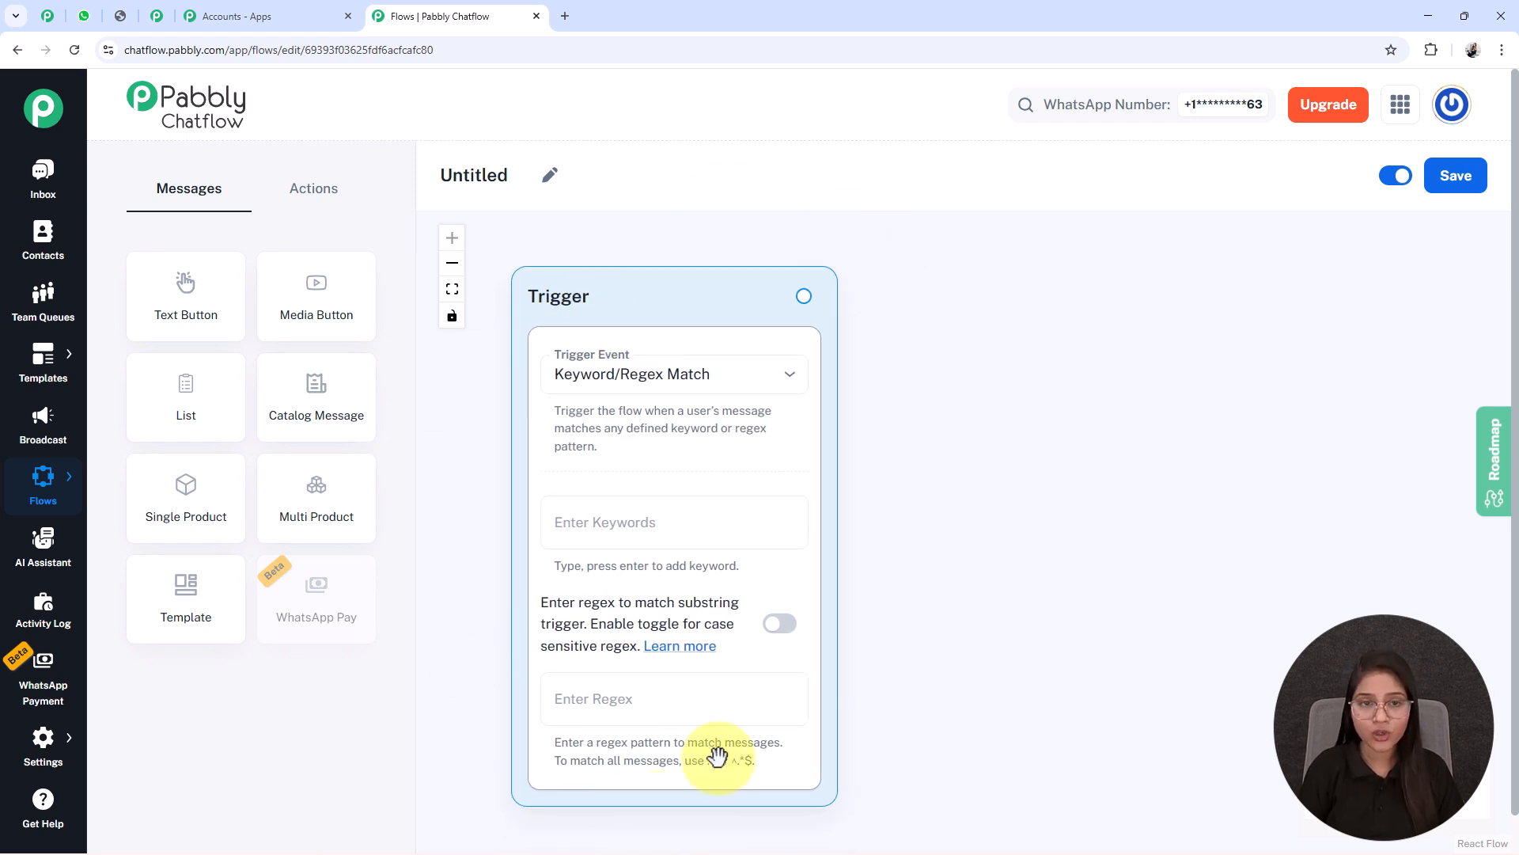
pyautogui.click(550, 180)
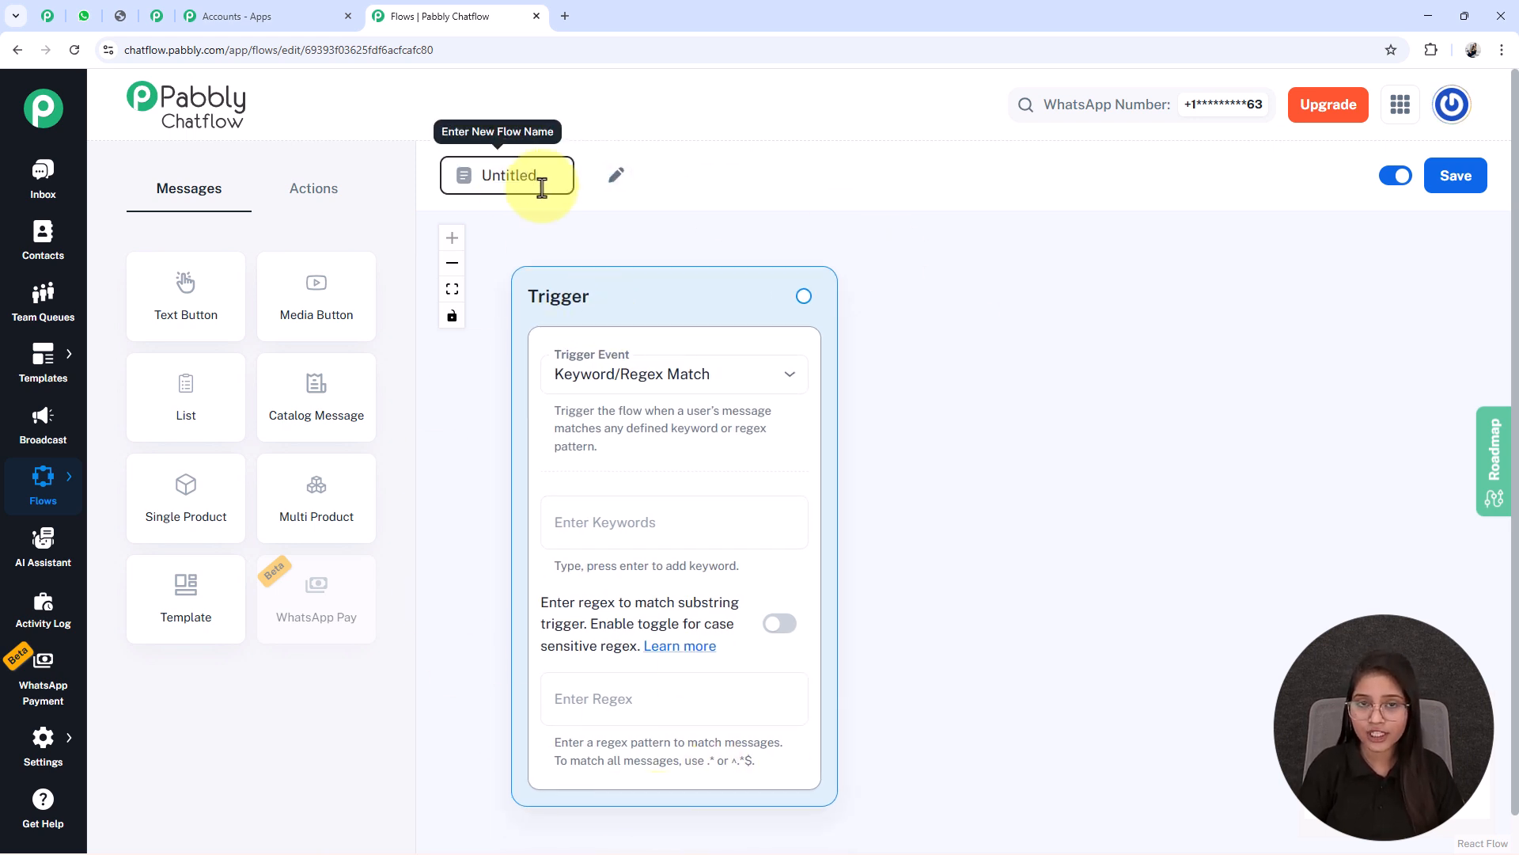
pyautogui.moveTo(553, 177); pyautogui.dragTo(453, 174)
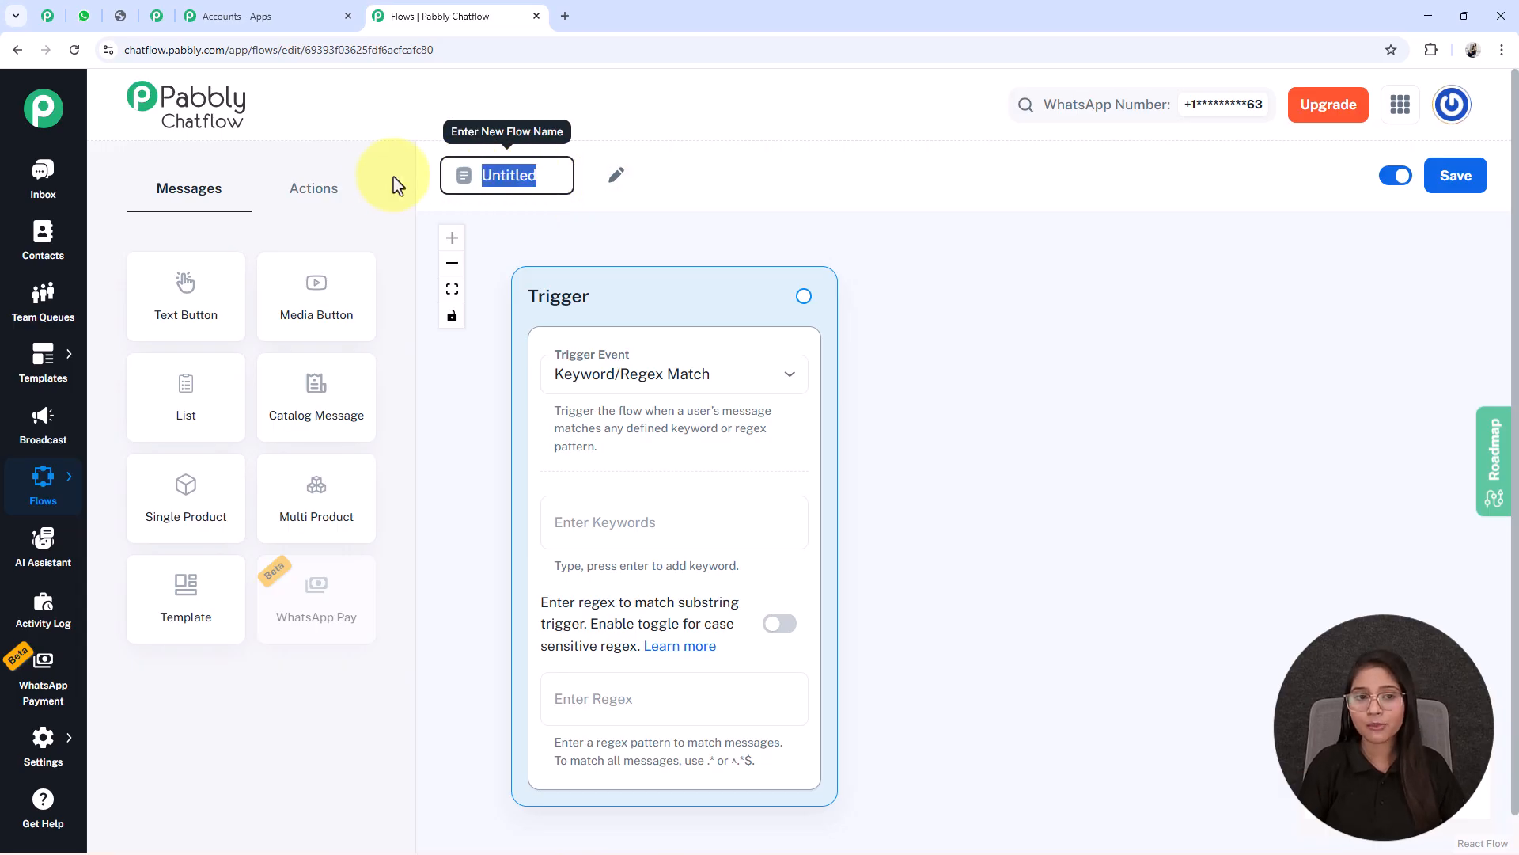
pyautogui.write('WhatsApp Bot That Welcomes, Books & Follows Up Automatically!')
pyautogui.click(941, 311)
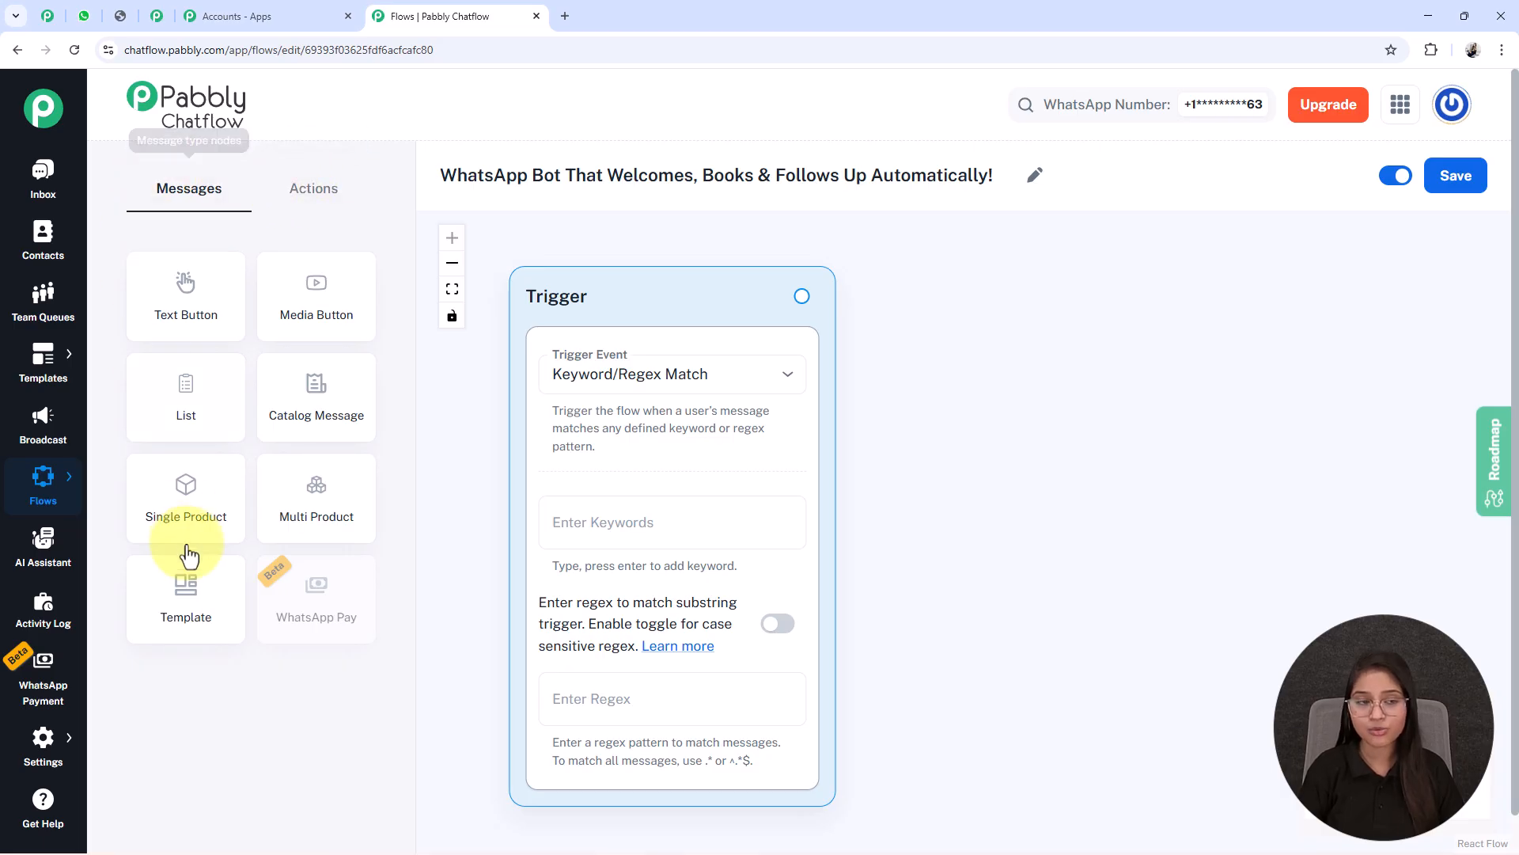
# Browse the action and message node types, then save the flow.
pyautogui.click(319, 197)
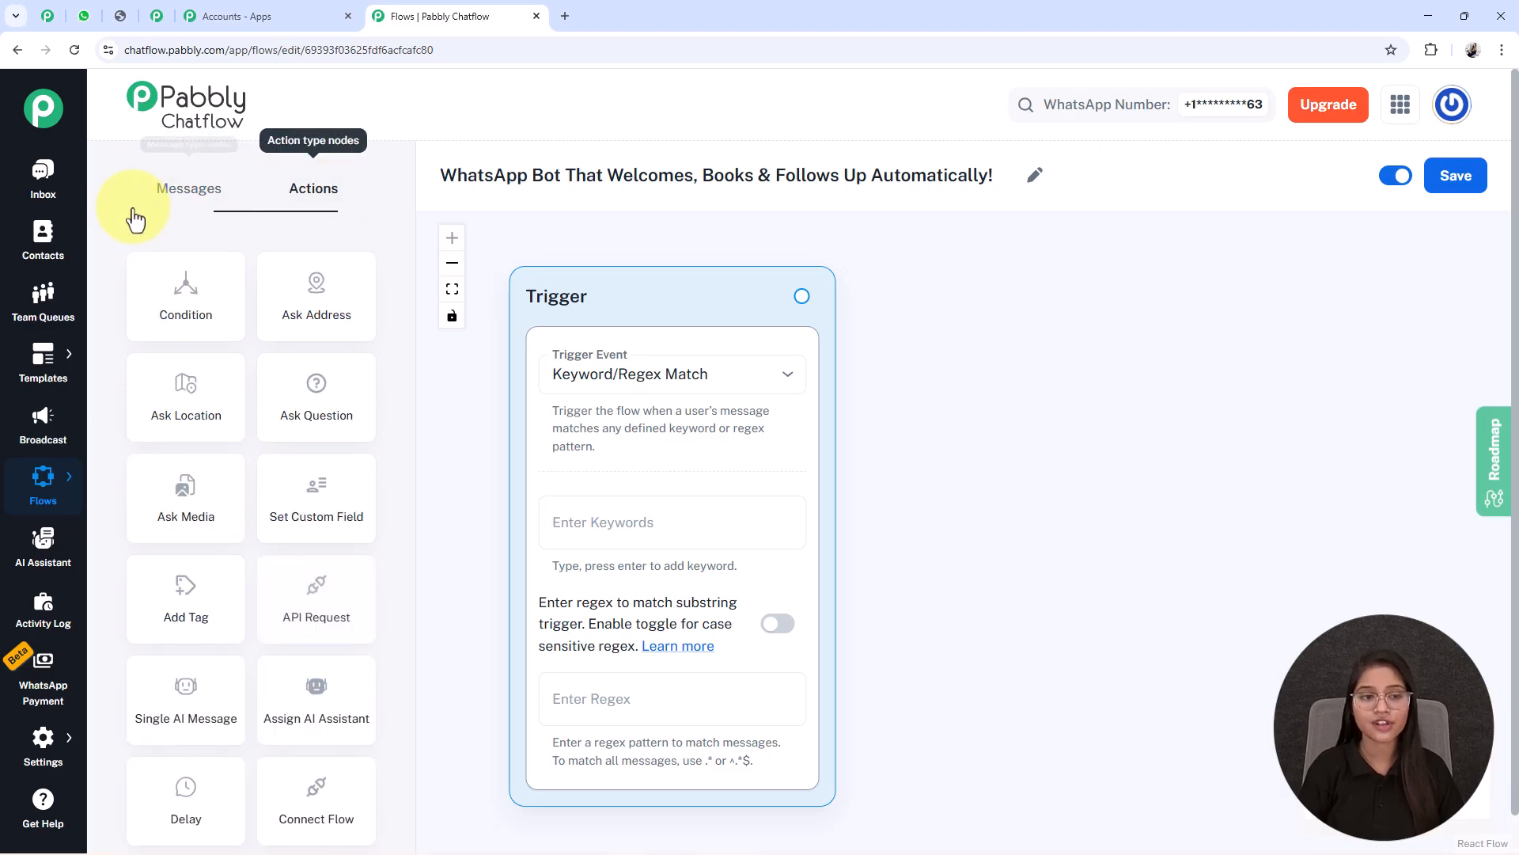
pyautogui.click(204, 199)
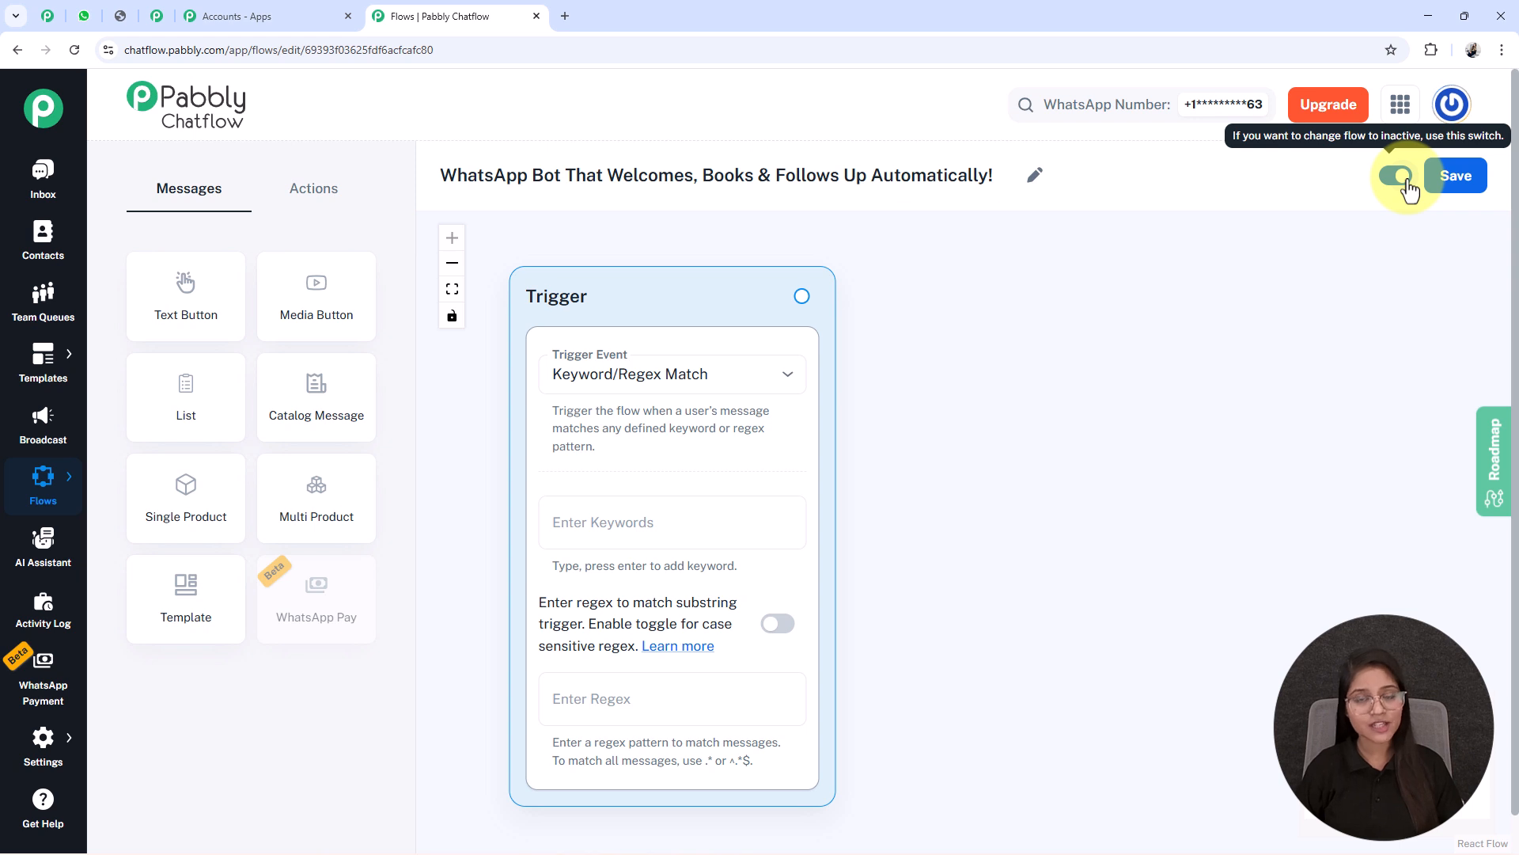
pyautogui.click(1453, 186)
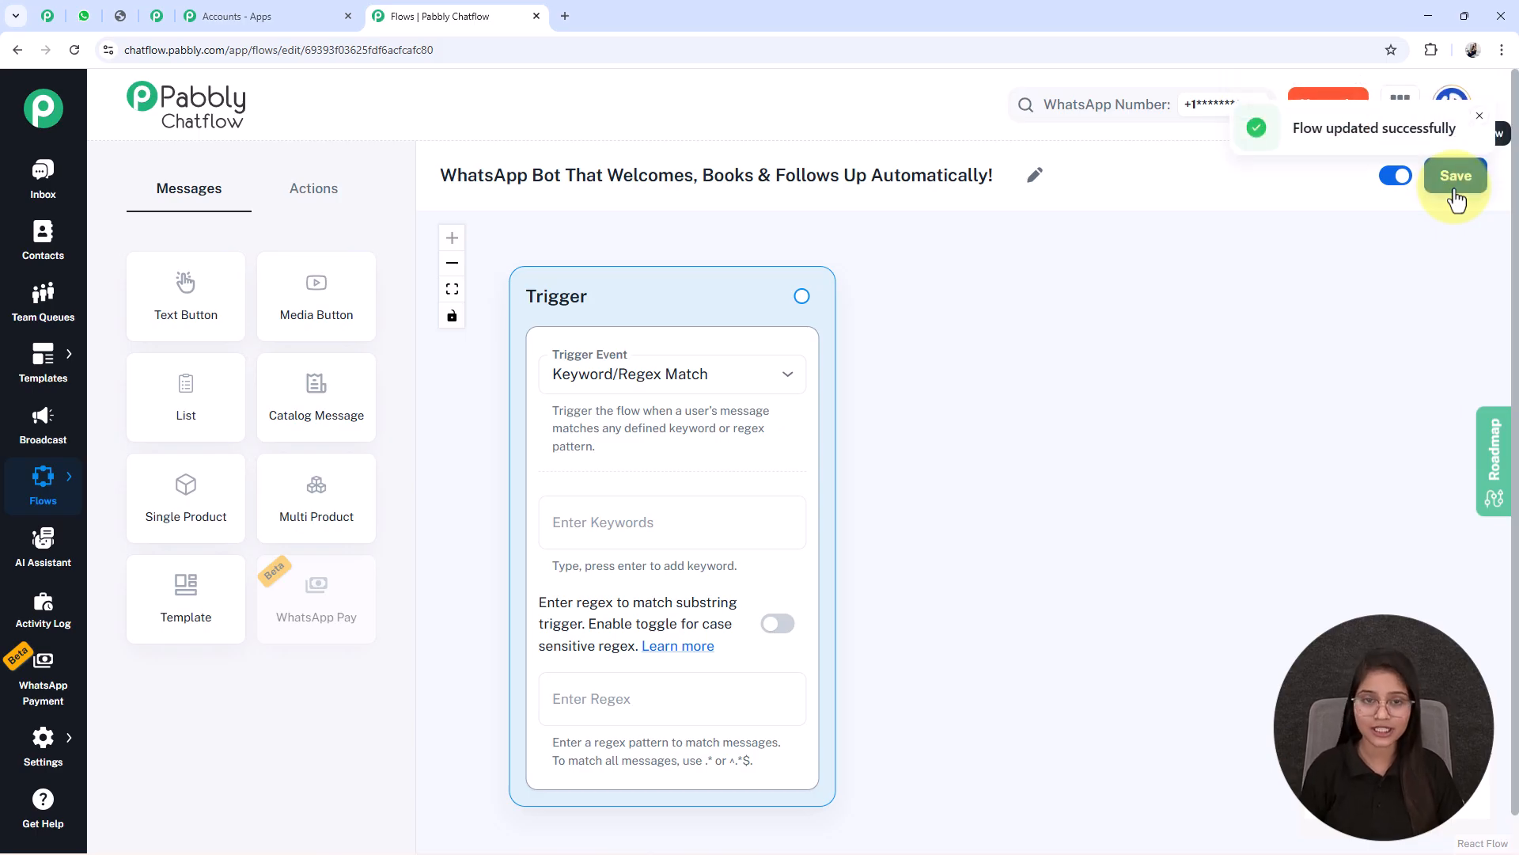
pyautogui.scroll(-3, 1350, 233)
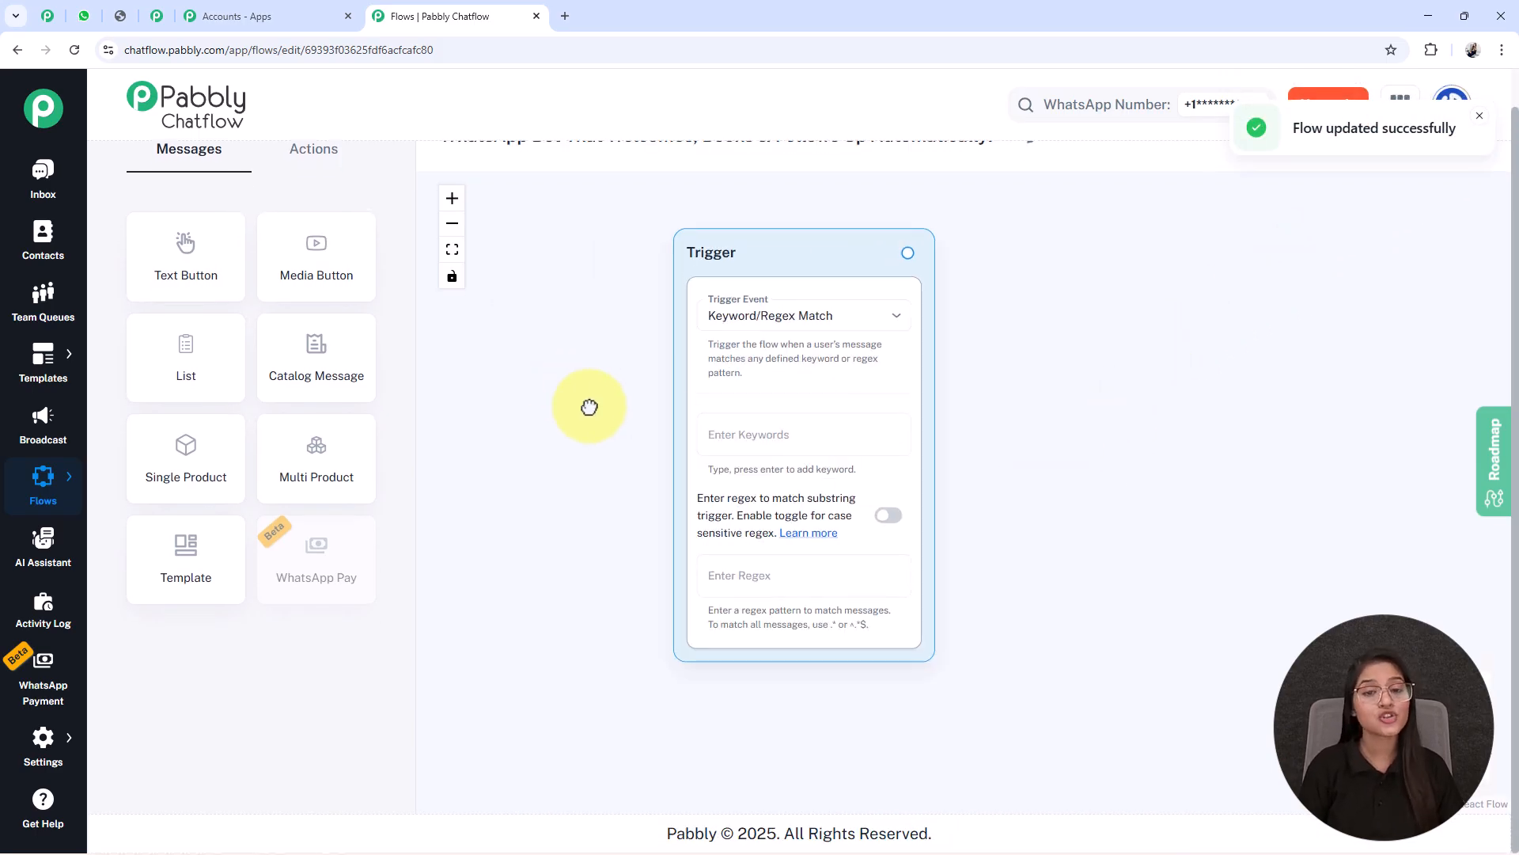
pyautogui.moveTo(583, 389); pyautogui.dragTo(597, 426)
# Set the trigger event to Keyword/Regex Match with keywords Hi and Hello.
pyautogui.scroll(1, 356, 332)
pyautogui.moveTo(814, 339); pyautogui.dragTo(631, 338)
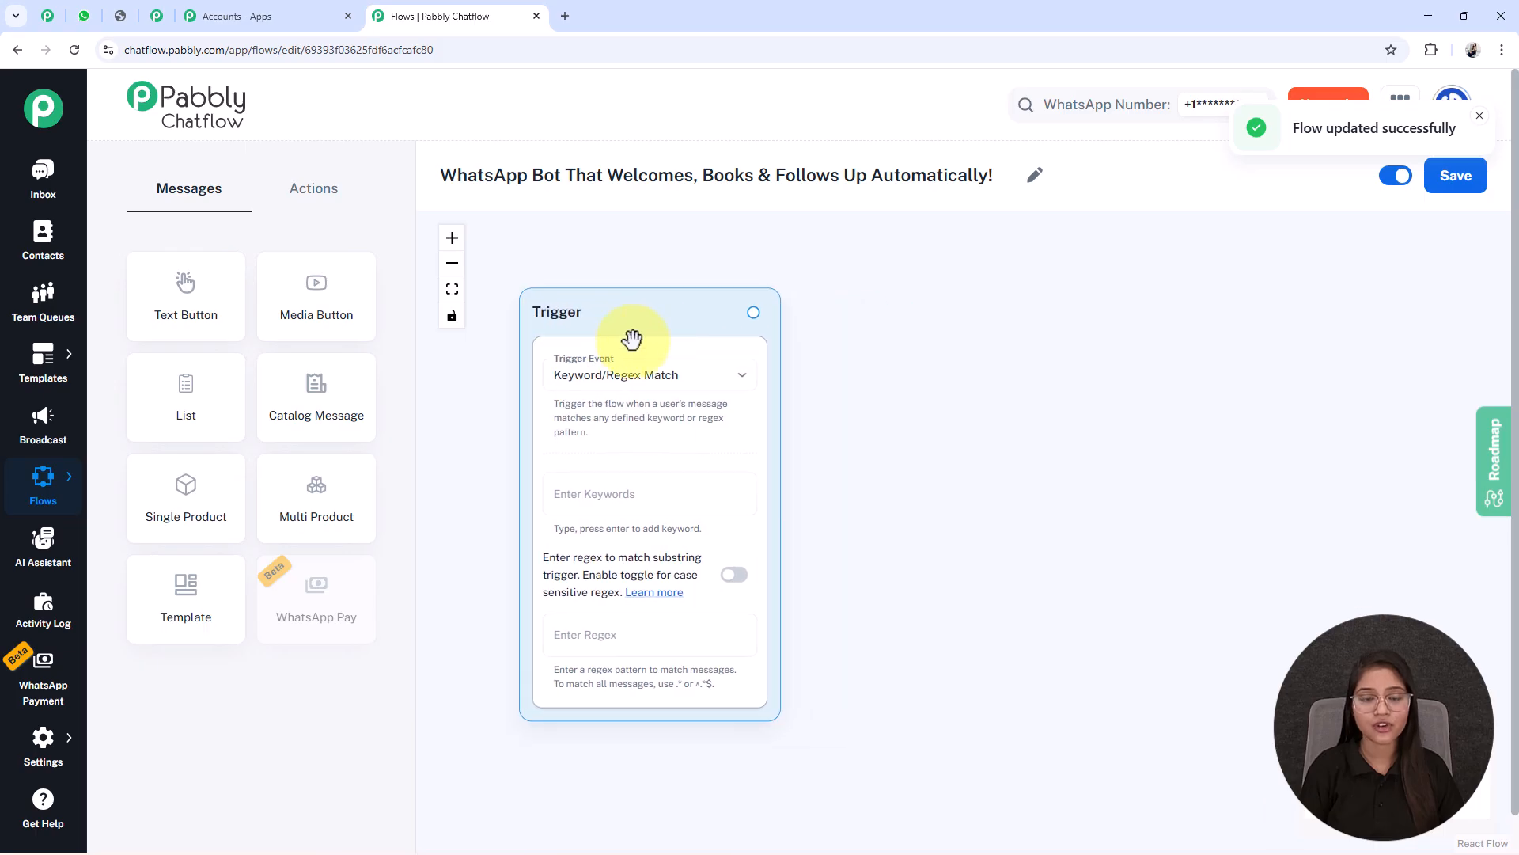
pyautogui.click(620, 393)
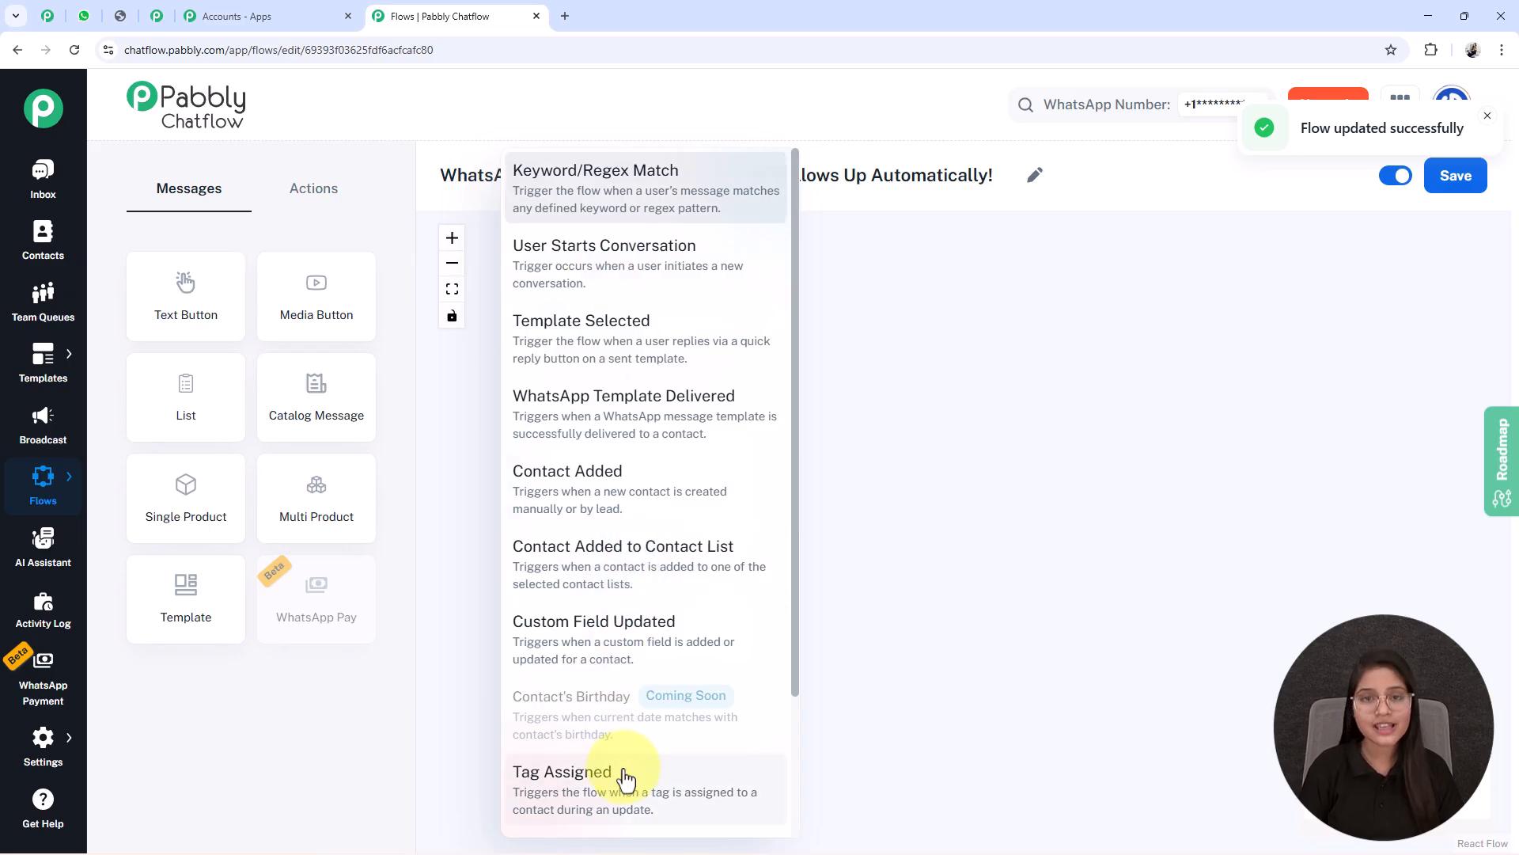
pyautogui.click(562, 204)
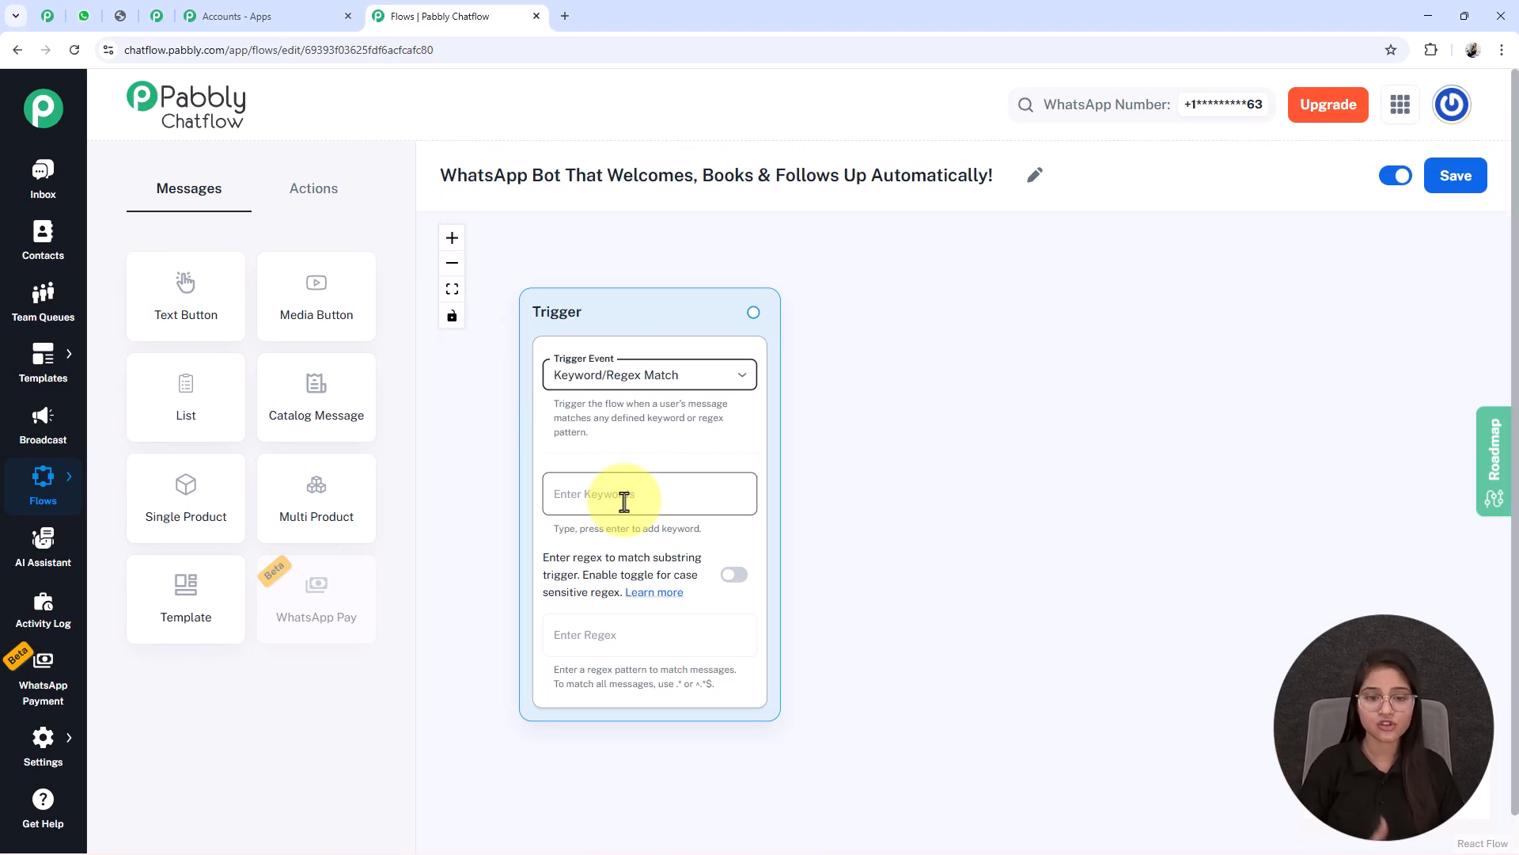
pyautogui.click(624, 501)
pyautogui.write('Hi')
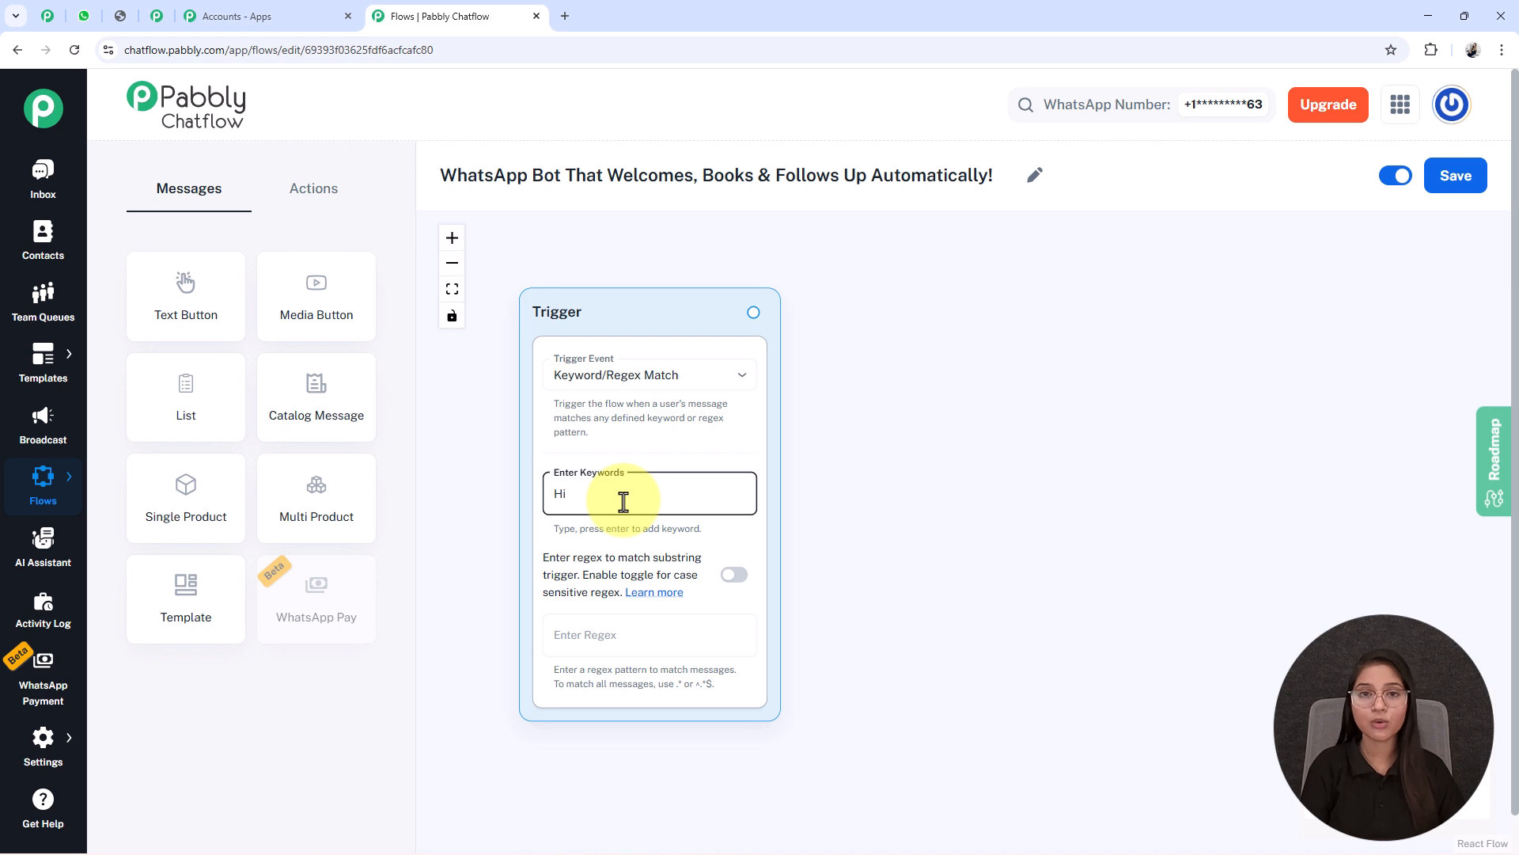
pyautogui.press('Return')
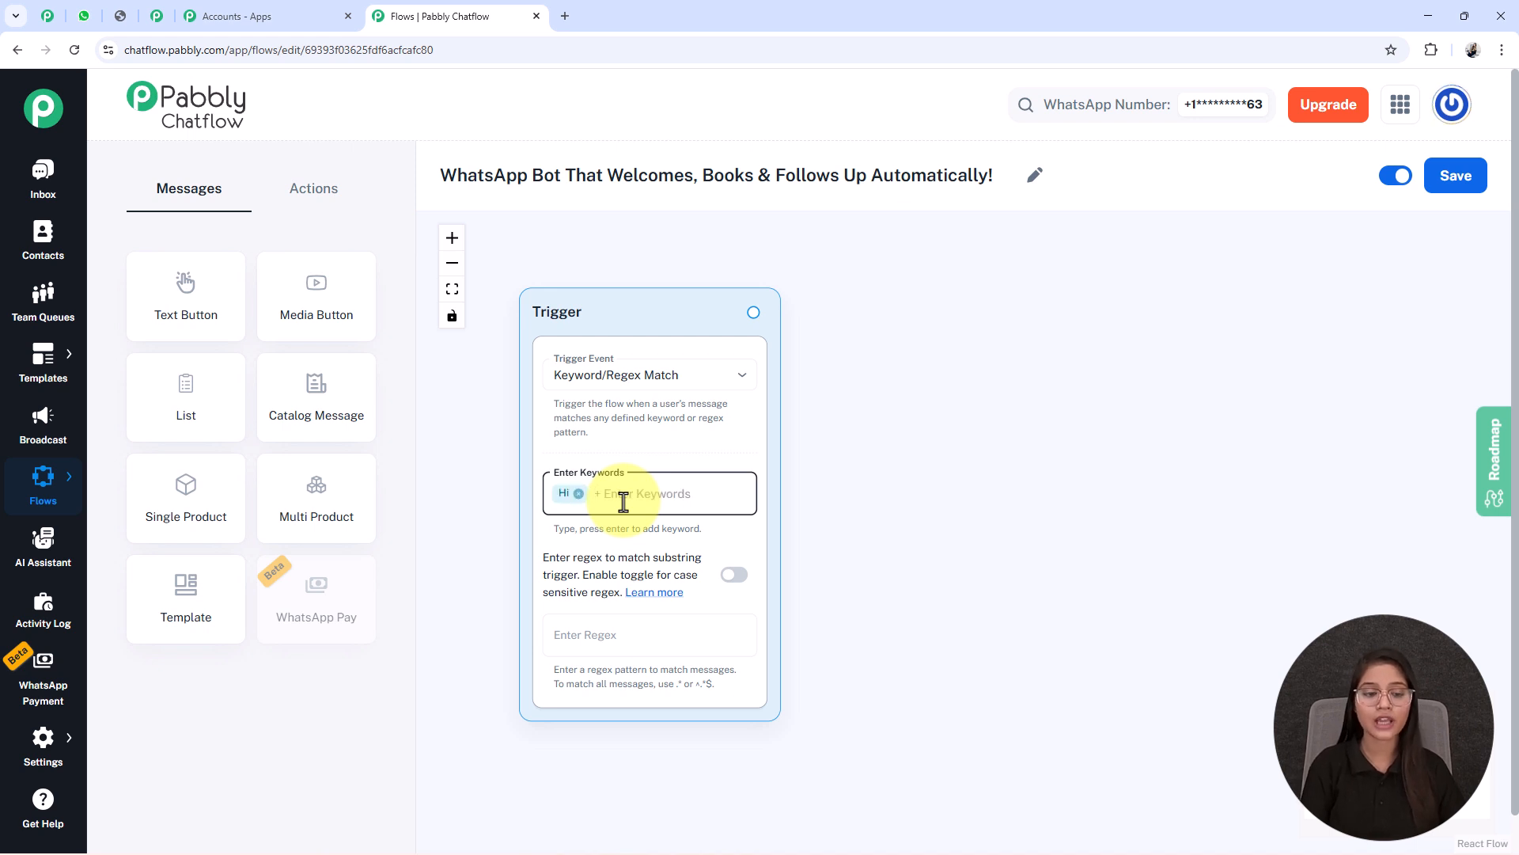
pyautogui.write('Hello')
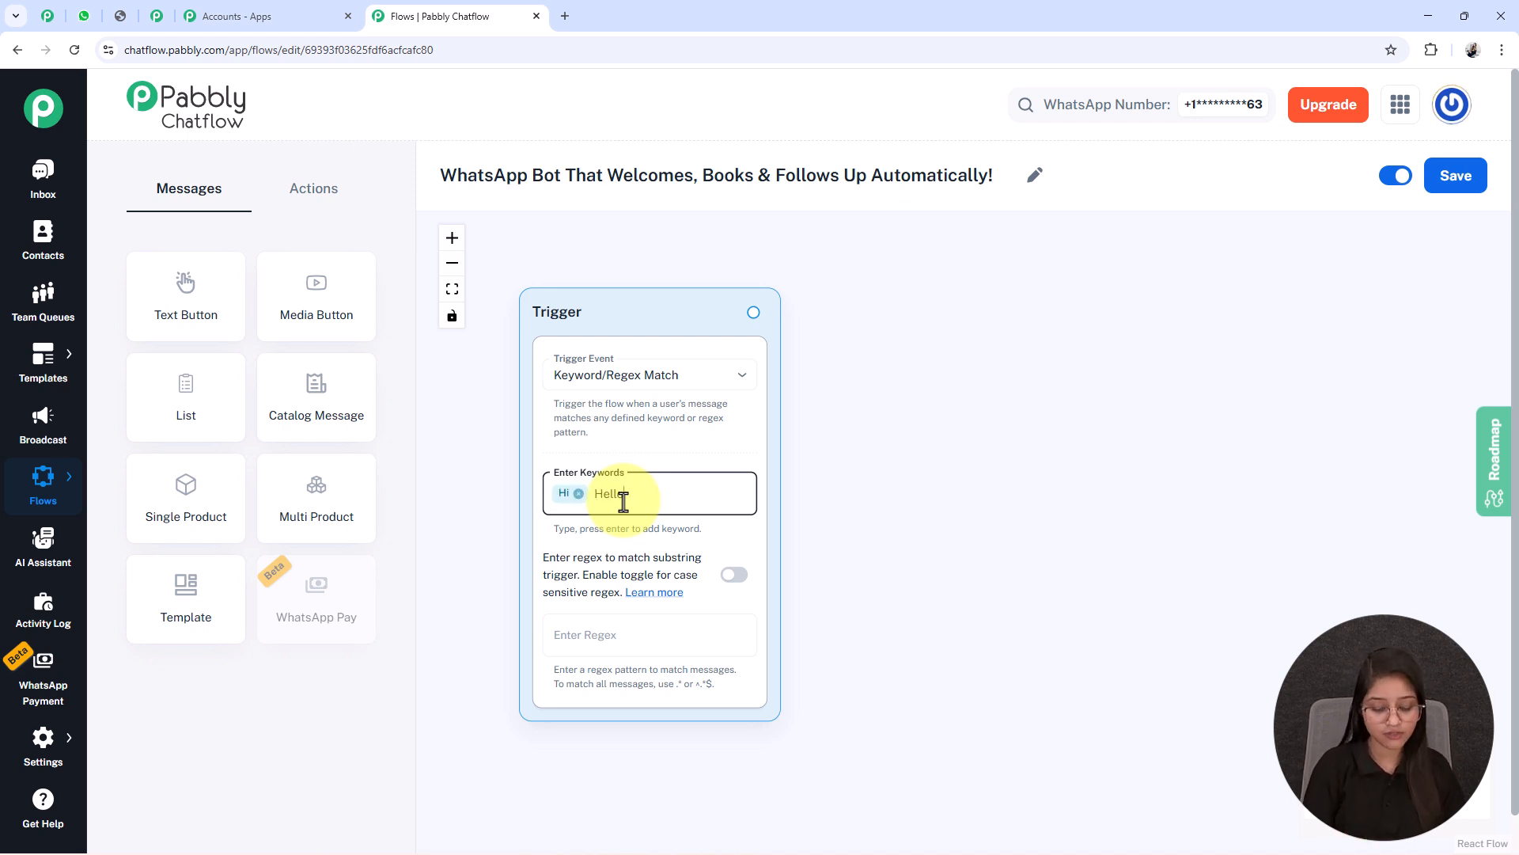
pyautogui.press('Return')
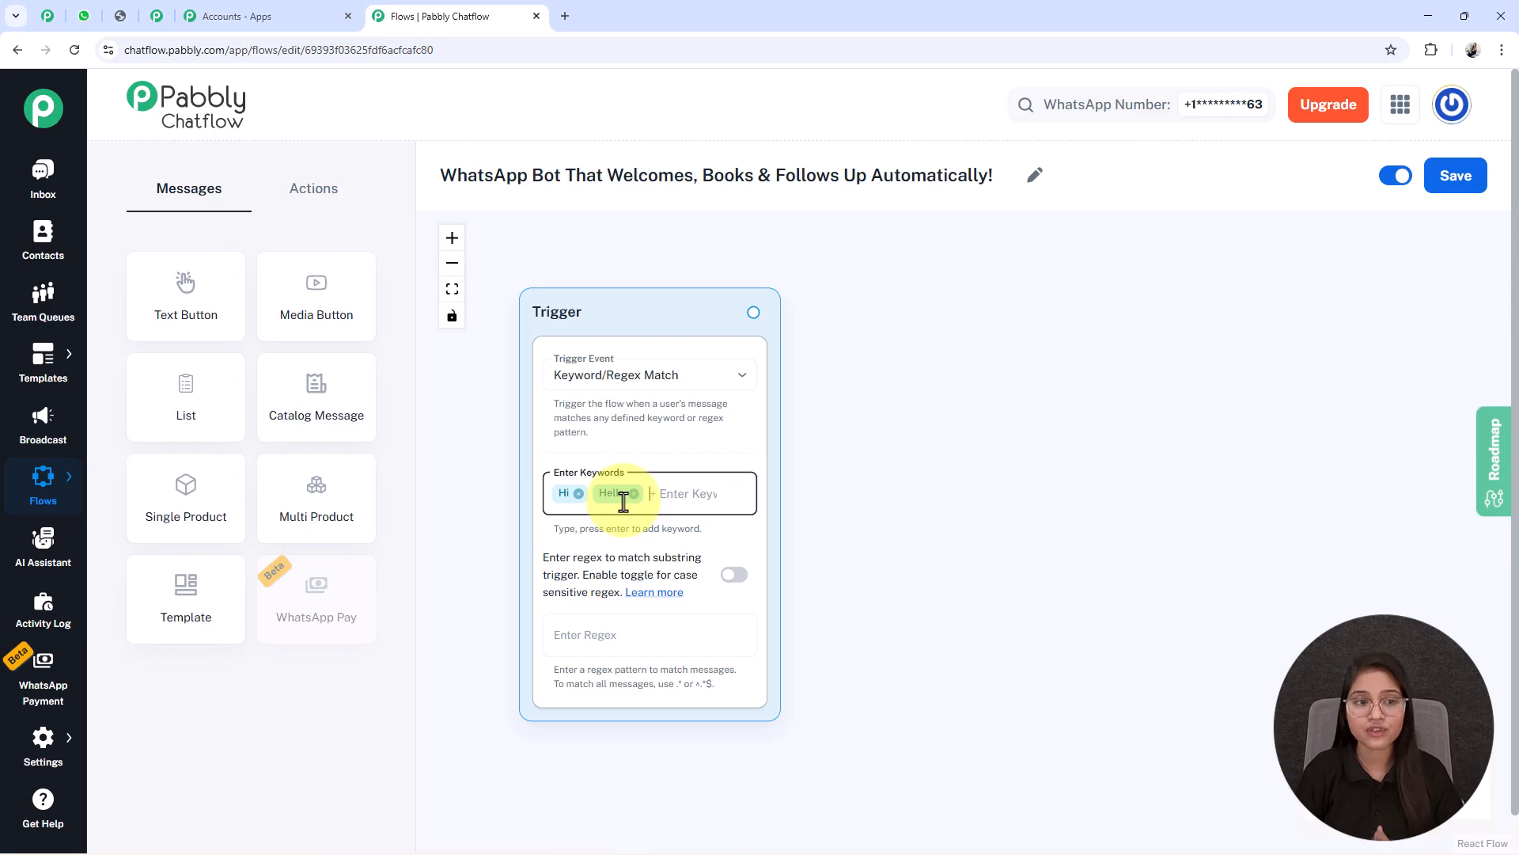
pyautogui.click(196, 304)
# Place a Text Button node beside the Trigger and paste in the pharmacy welcome message.
pyautogui.moveTo(907, 507); pyautogui.dragTo(892, 350)
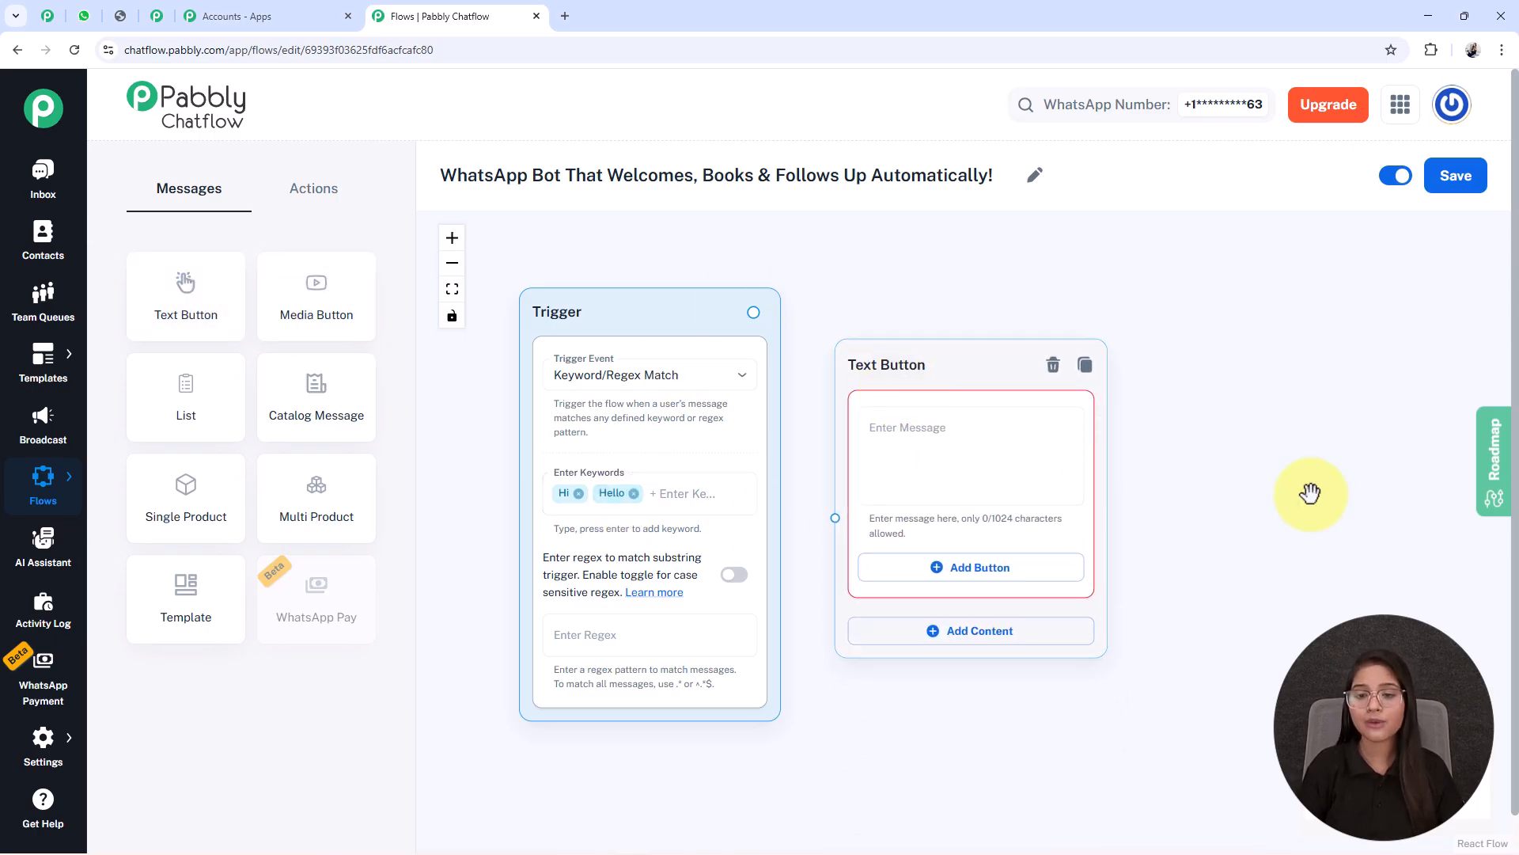
pyautogui.moveTo(1231, 487); pyautogui.dragTo(982, 482)
pyautogui.scroll(2, 982, 481)
pyautogui.click(583, 392)
pyautogui.hotkey('ctrl', 'v')
# Add two reply buttons named Order Medicines and Upload Prescription.
pyautogui.scroll(-2, 677, 473)
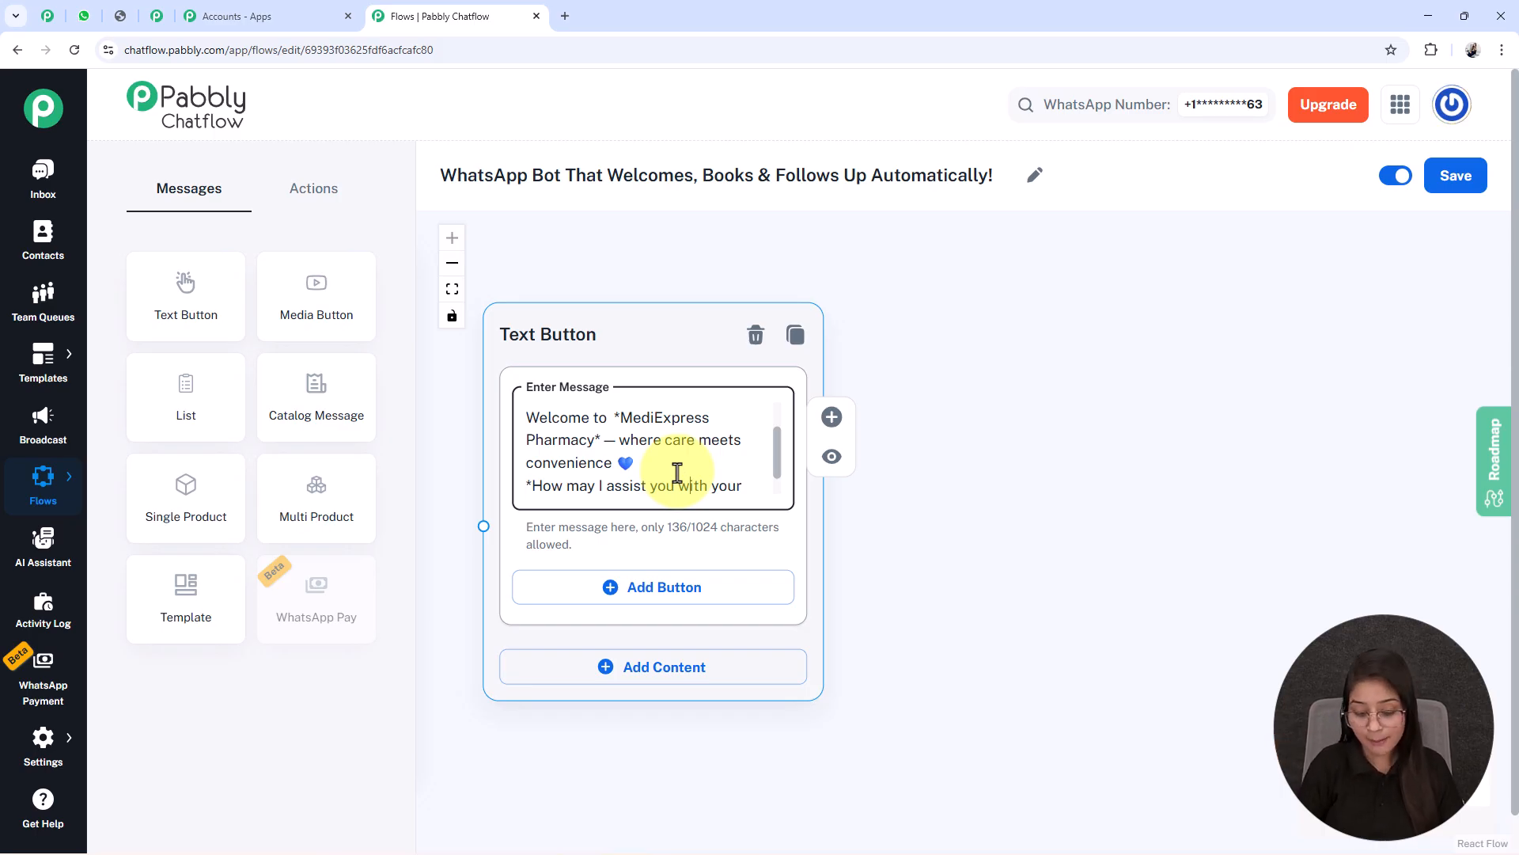
pyautogui.scroll(-1, 678, 474)
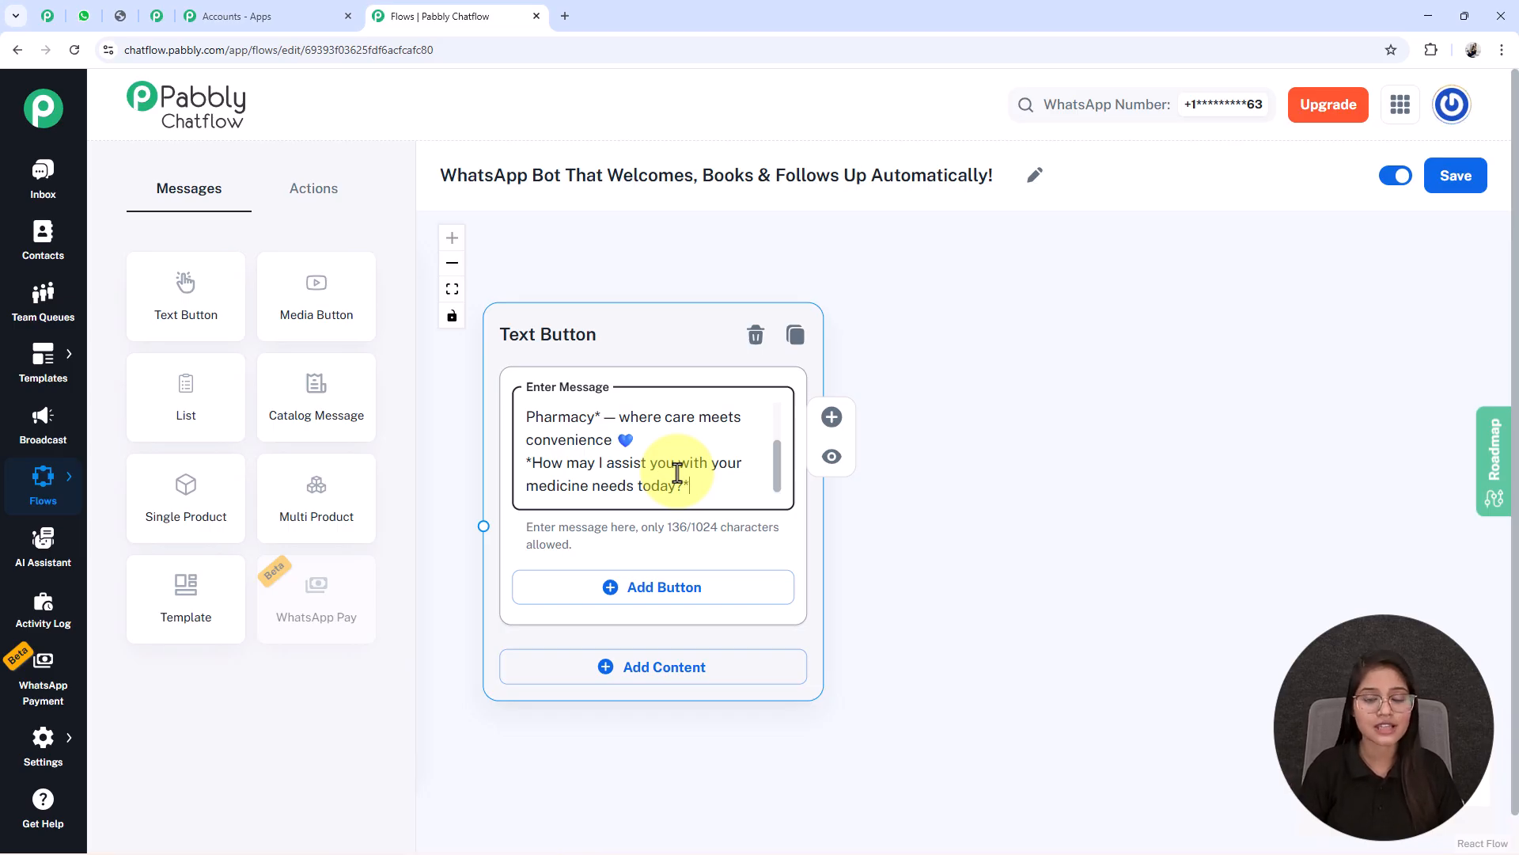
pyautogui.scroll(-1, 677, 473)
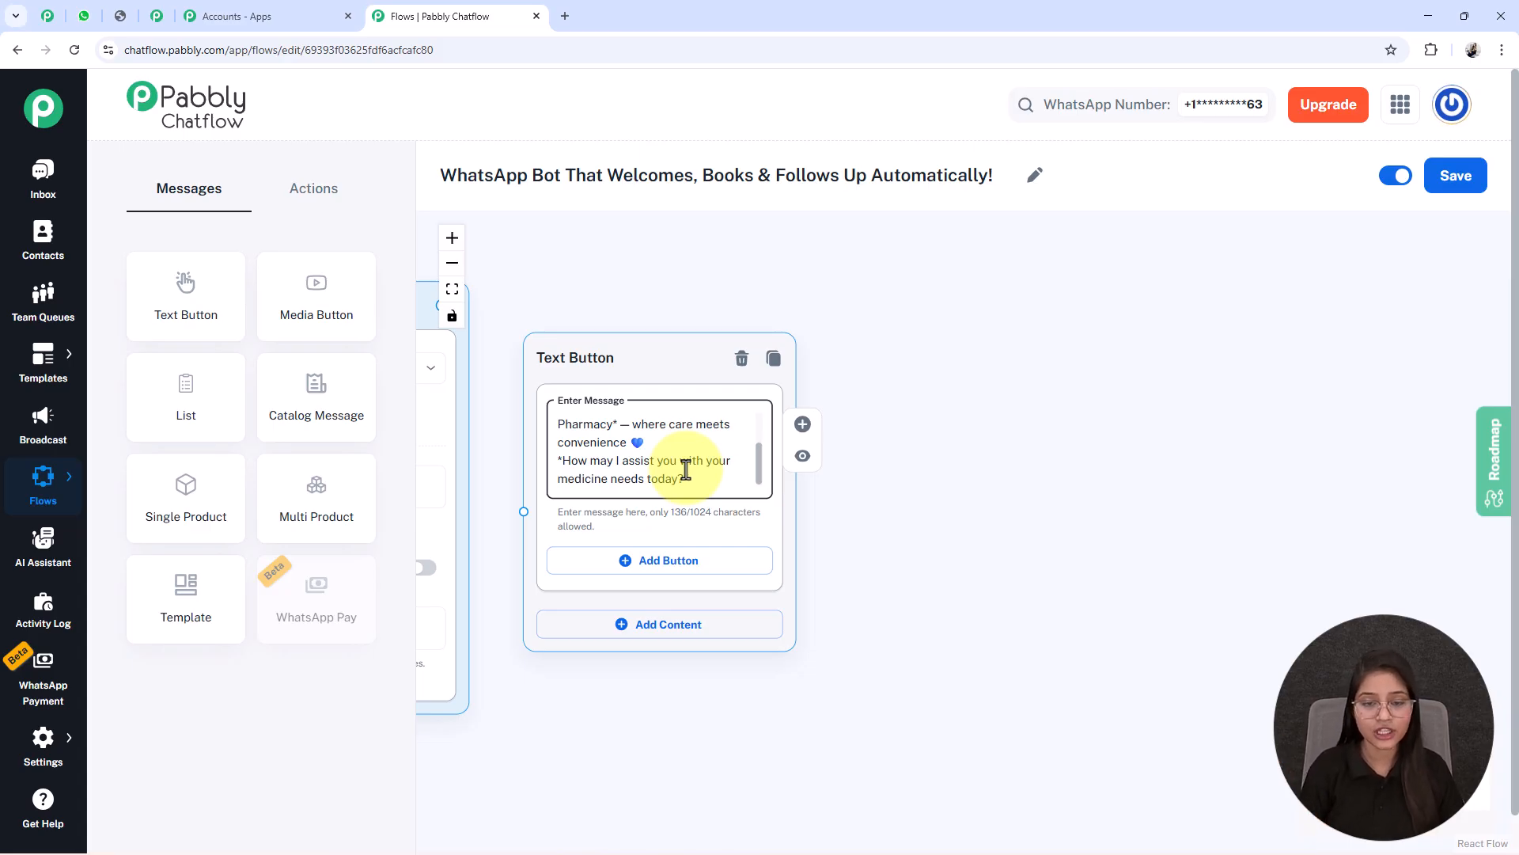
pyautogui.moveTo(857, 676); pyautogui.dragTo(857, 636)
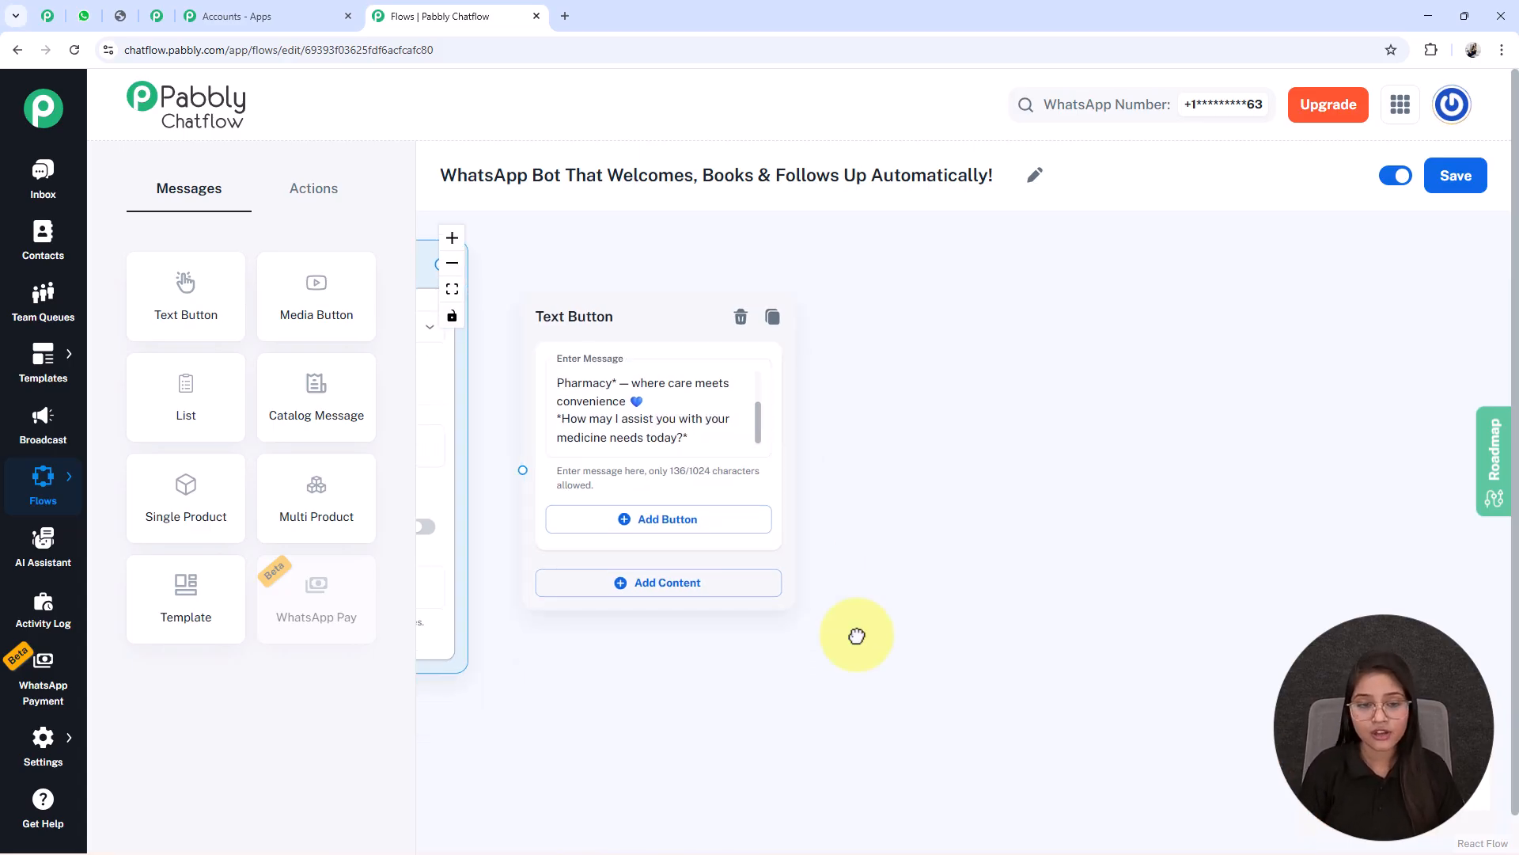
pyautogui.click(723, 532)
pyautogui.scroll(-2, 939, 611)
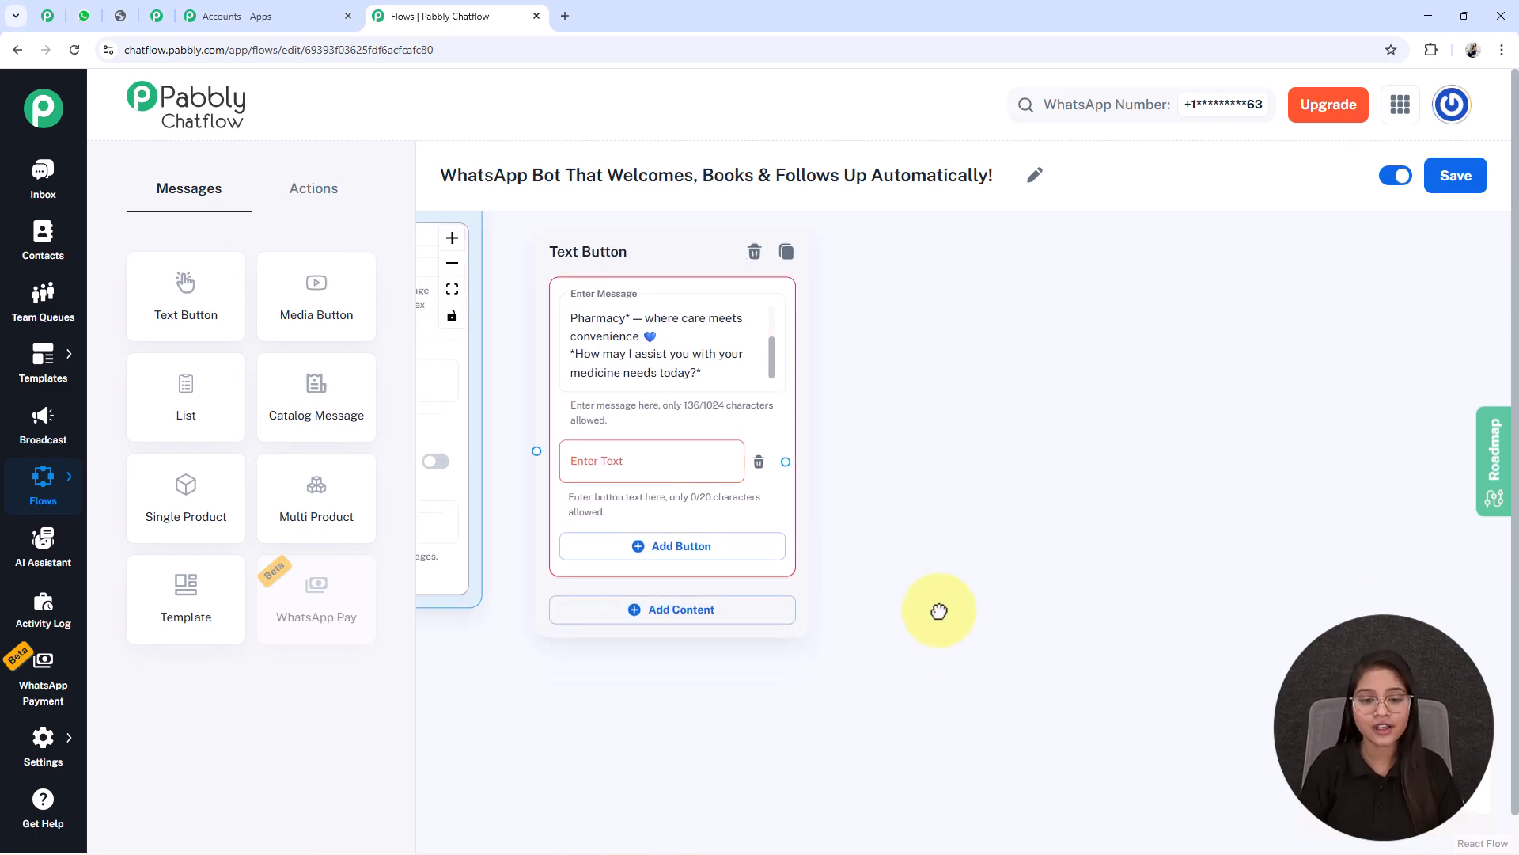
pyautogui.click(677, 534)
pyautogui.moveTo(614, 485); pyautogui.dragTo(664, 483)
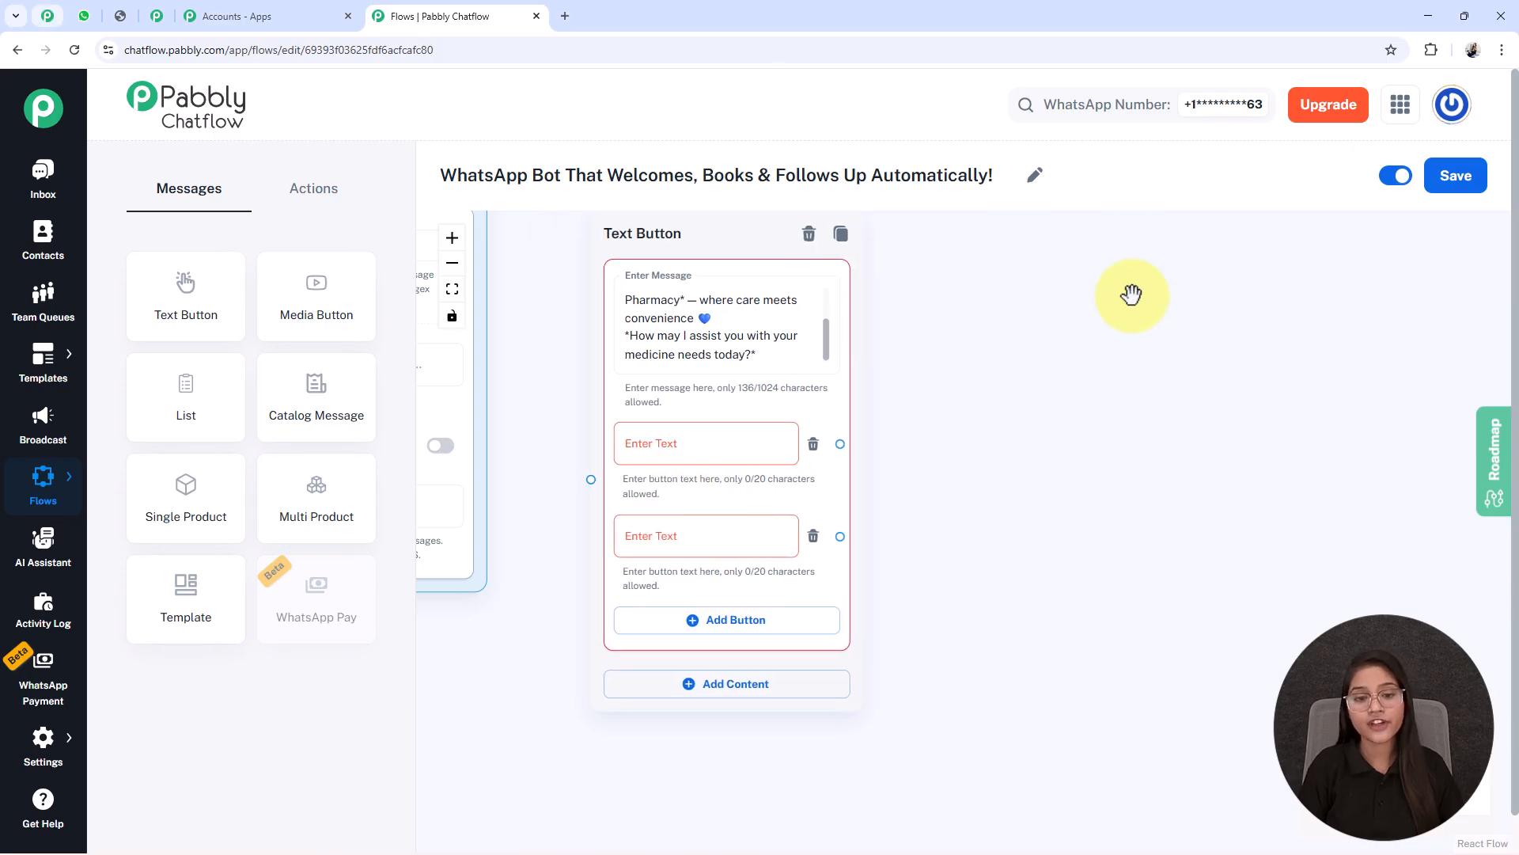
pyautogui.click(678, 449)
pyautogui.write('Order Medicines')
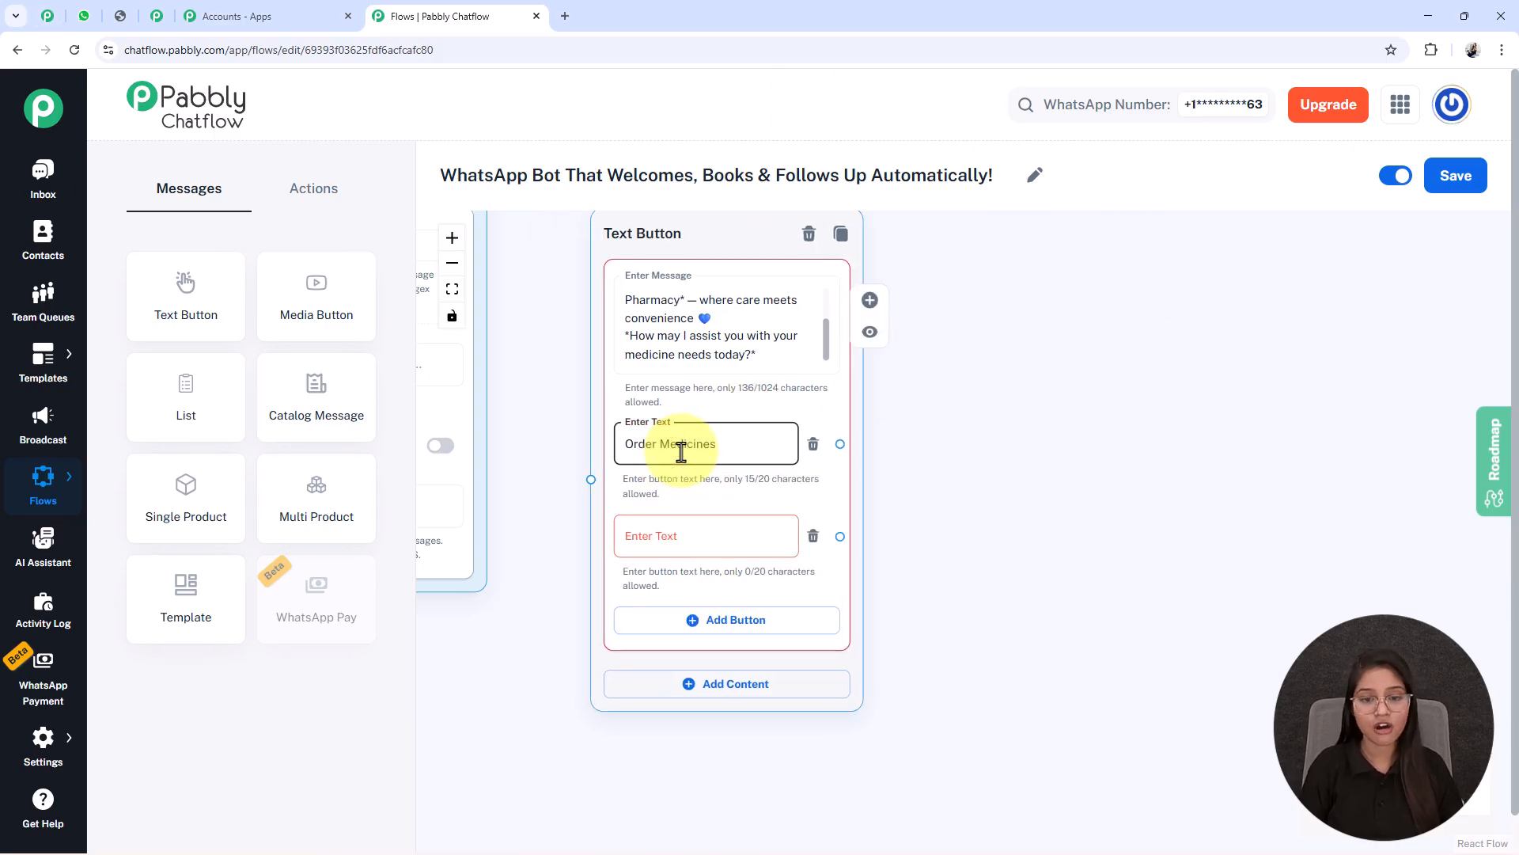
pyautogui.click(645, 542)
pyautogui.write('Upload Prescription')
# Connect the Trigger node to the welcome message.
pyautogui.scroll(-3, 773, 539)
pyautogui.moveTo(654, 499); pyautogui.dragTo(703, 569)
pyautogui.moveTo(769, 508); pyautogui.dragTo(737, 496)
pyautogui.moveTo(605, 352); pyautogui.dragTo(667, 552)
pyautogui.moveTo(1186, 606); pyautogui.dragTo(1049, 581)
# Drag a List message onto the canvas next to the welcome Text Button node.
pyautogui.moveTo(864, 562); pyautogui.dragTo(1064, 589)
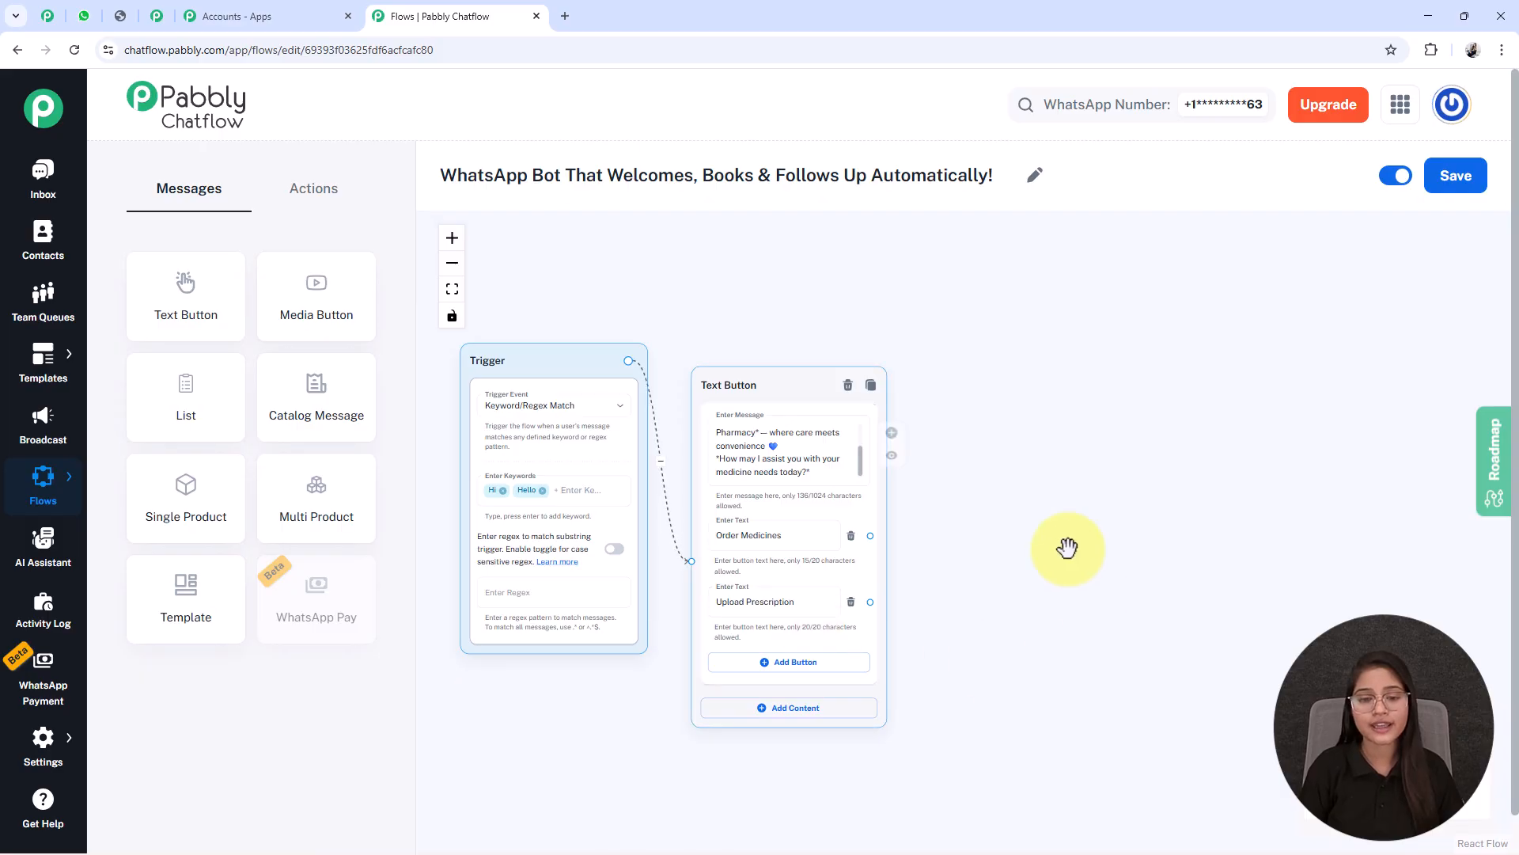
pyautogui.scroll(5, 787, 590)
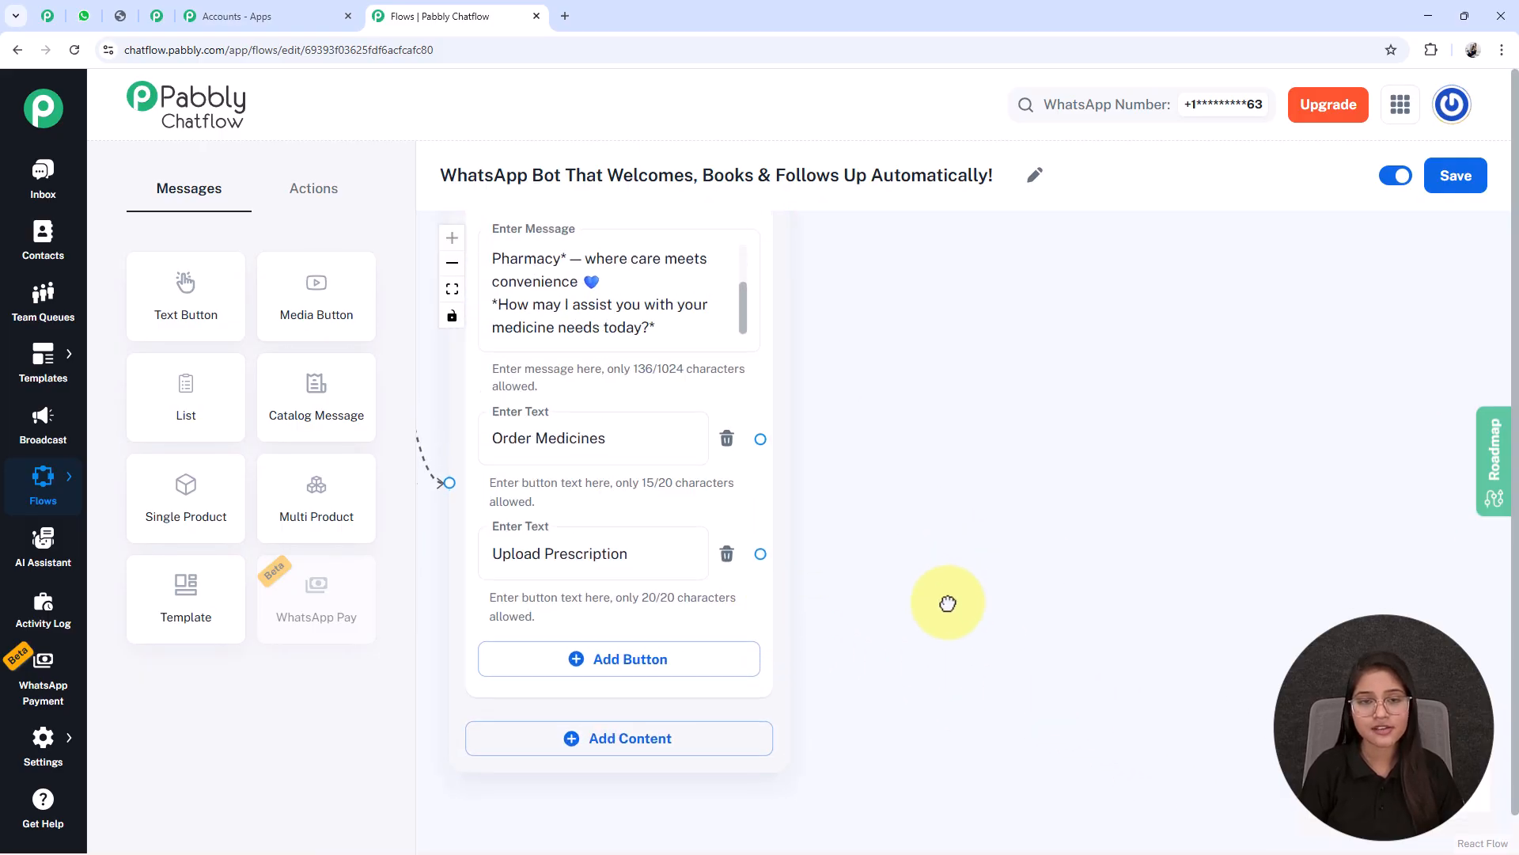
pyautogui.moveTo(951, 588); pyautogui.dragTo(947, 606)
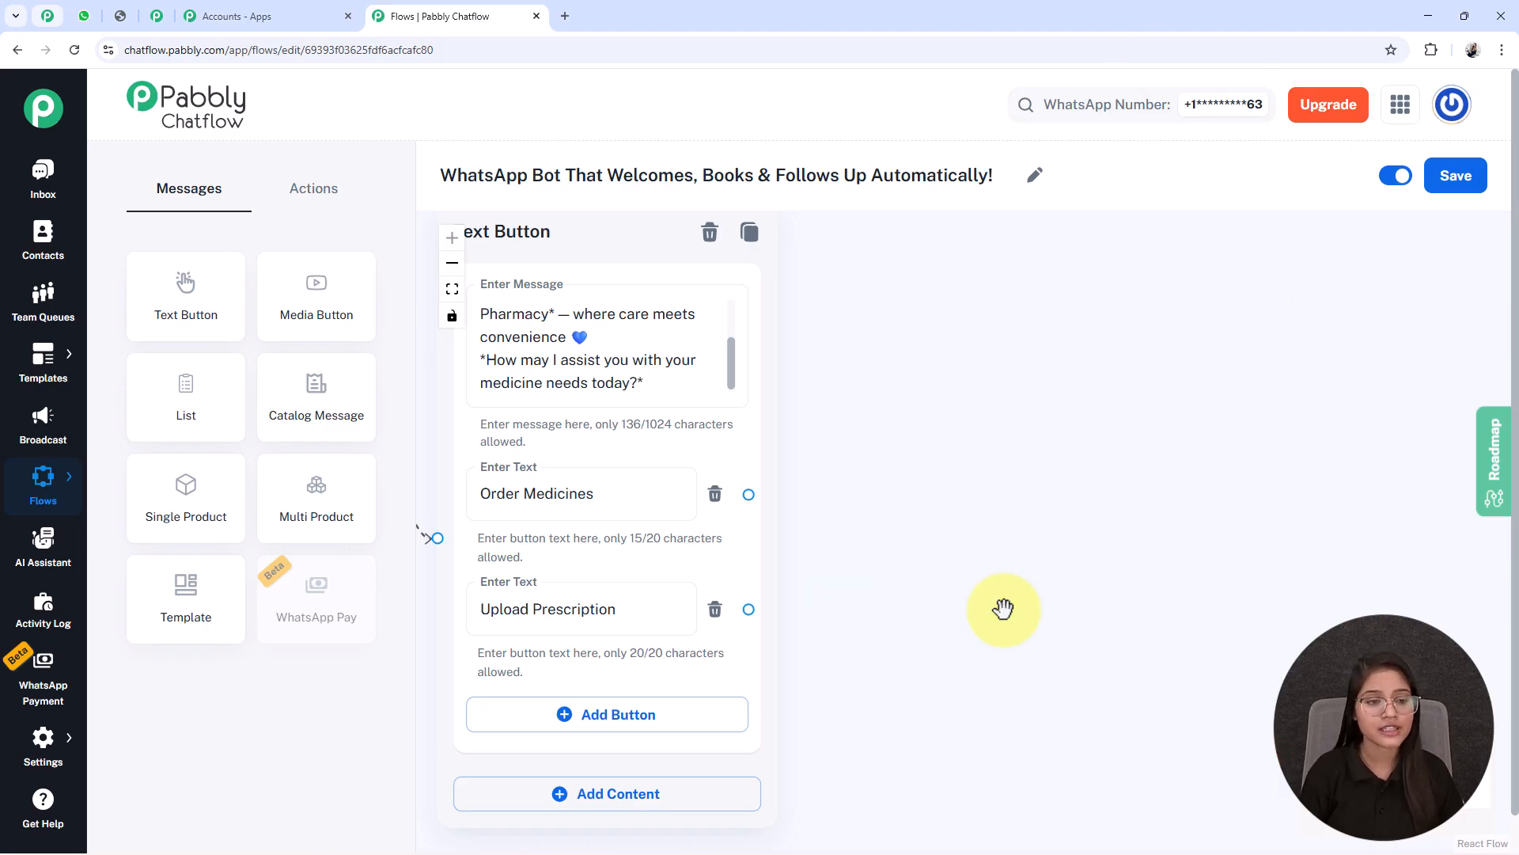
pyautogui.moveTo(211, 421); pyautogui.dragTo(792, 436)
pyautogui.moveTo(628, 453); pyautogui.dragTo(1004, 283)
pyautogui.moveTo(1418, 416); pyautogui.dragTo(1228, 422)
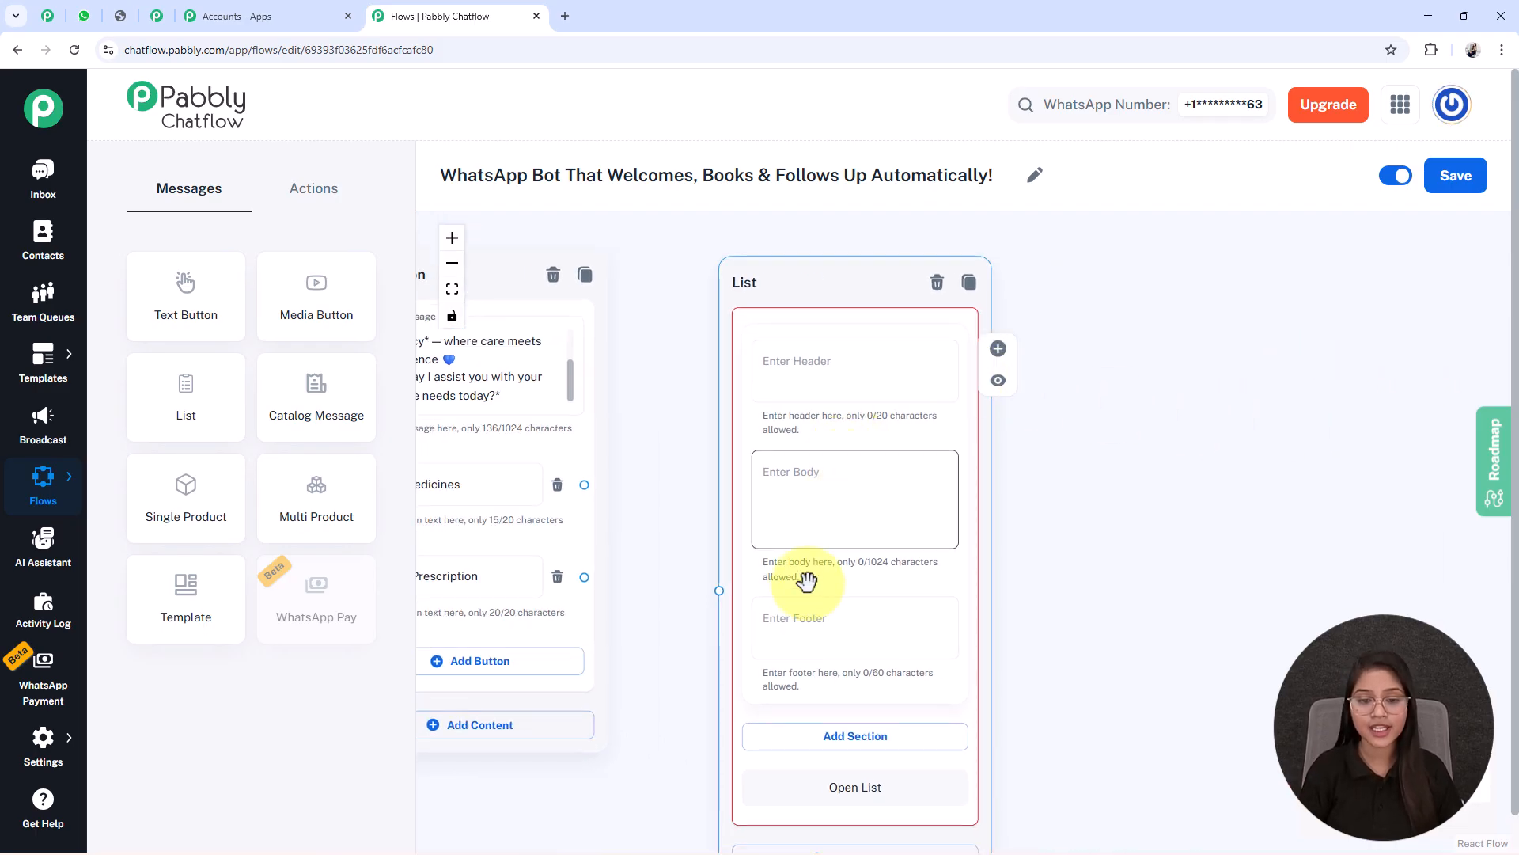
pyautogui.moveTo(855, 579); pyautogui.dragTo(833, 568)
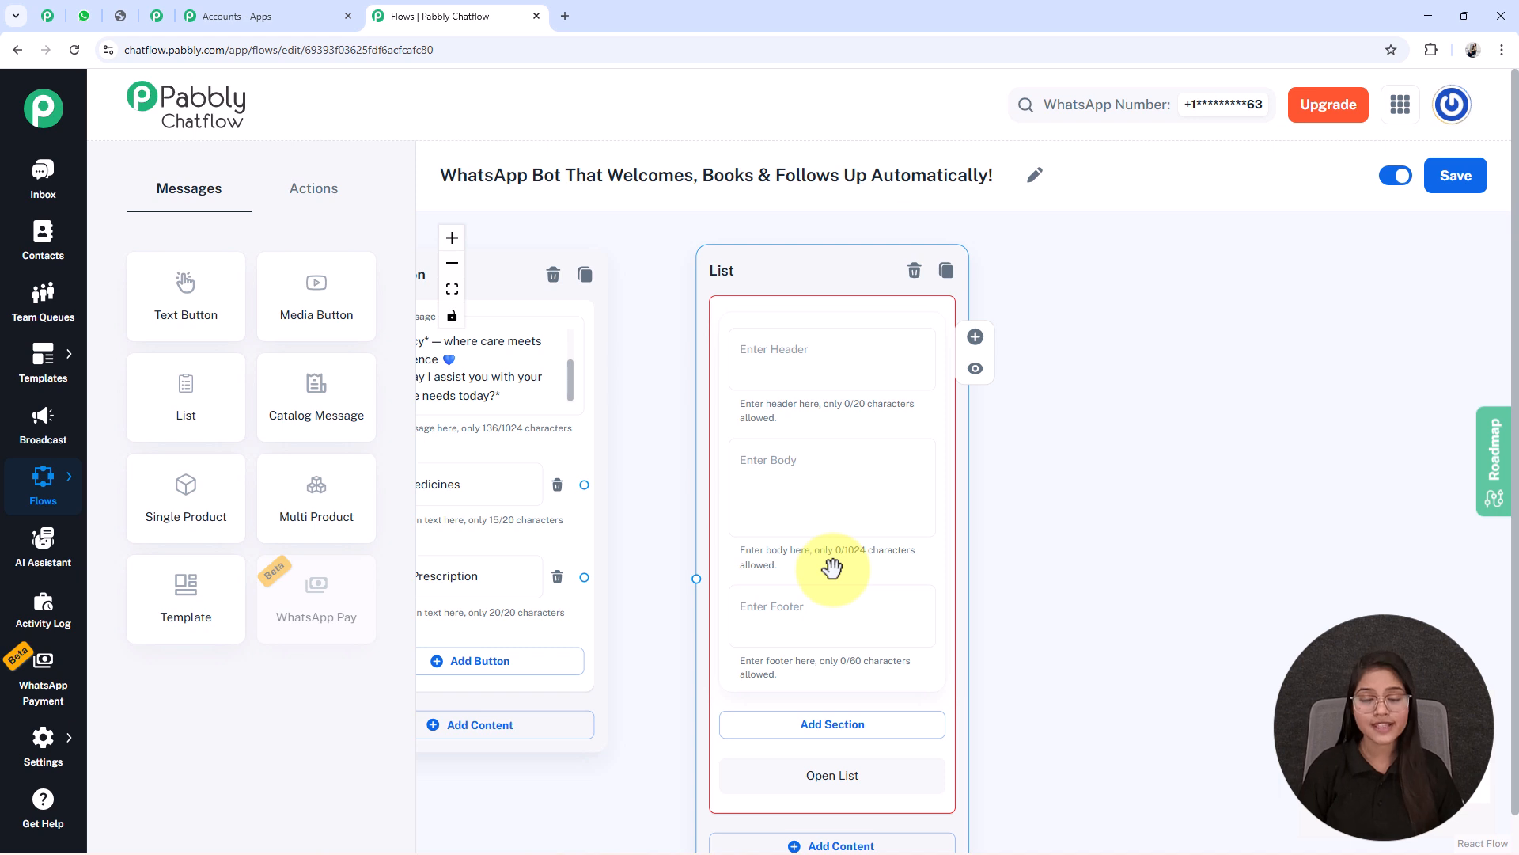
pyautogui.click(760, 638)
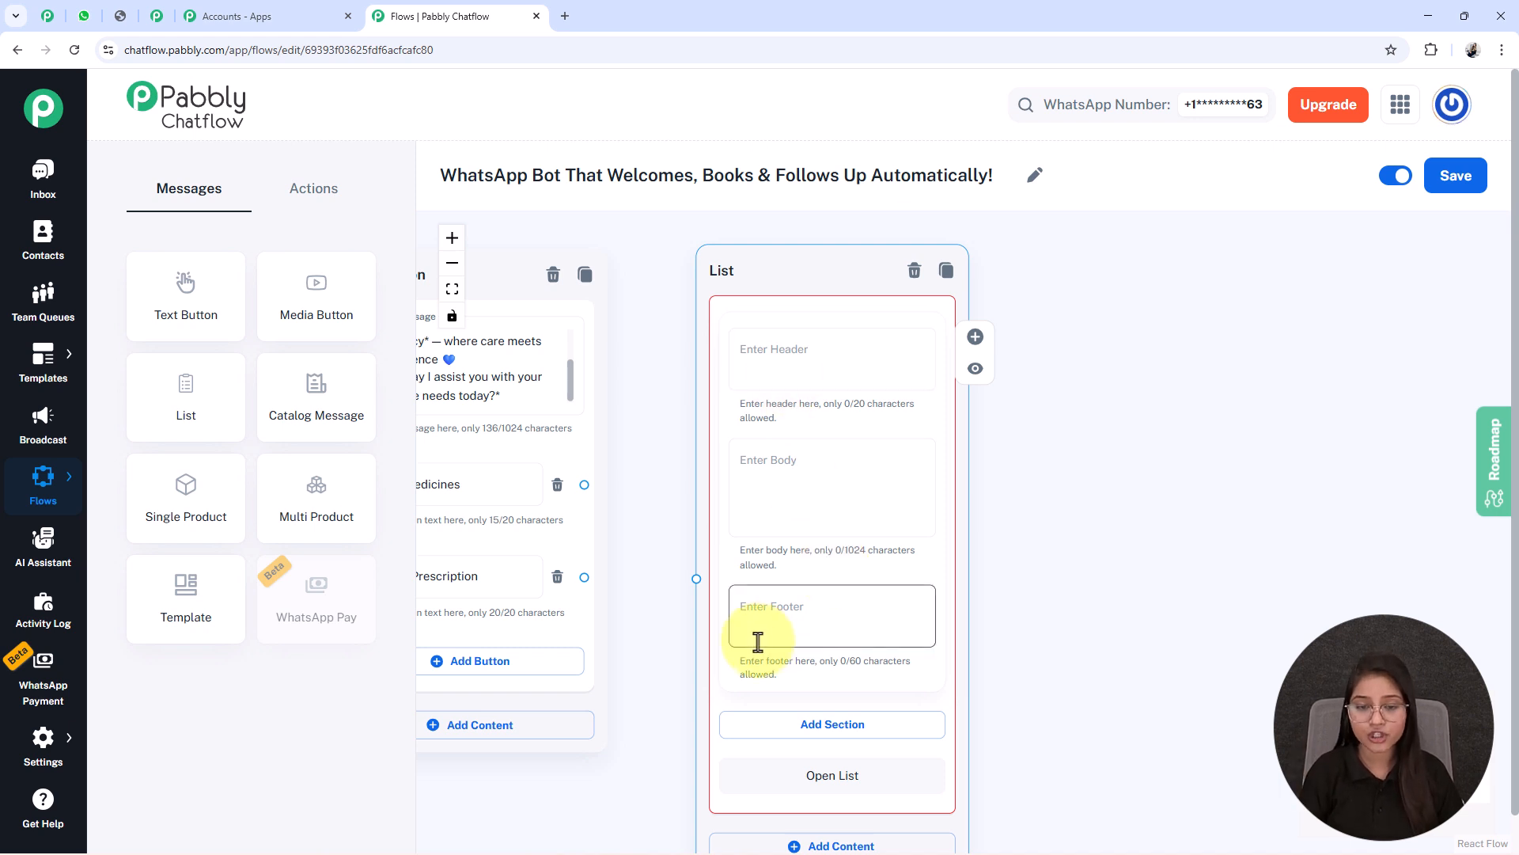
pyautogui.click(763, 523)
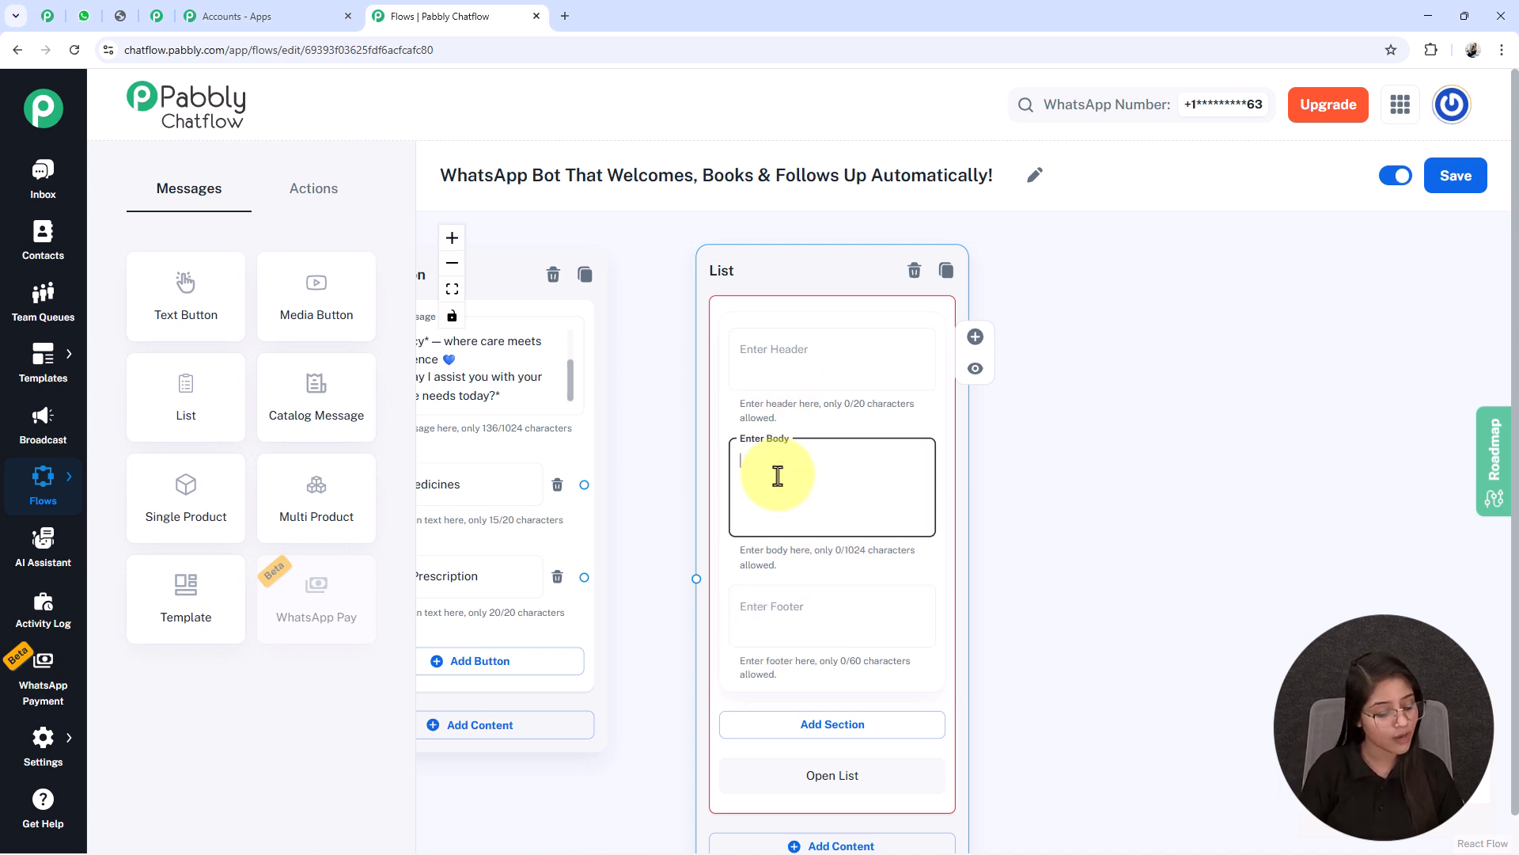
# Paste the body 'Sure! Please choose a category 👇' and add a section titled Category.
pyautogui.write('*Sure! Please choose a category* 👇')
pyautogui.moveTo(1072, 664); pyautogui.dragTo(1072, 556)
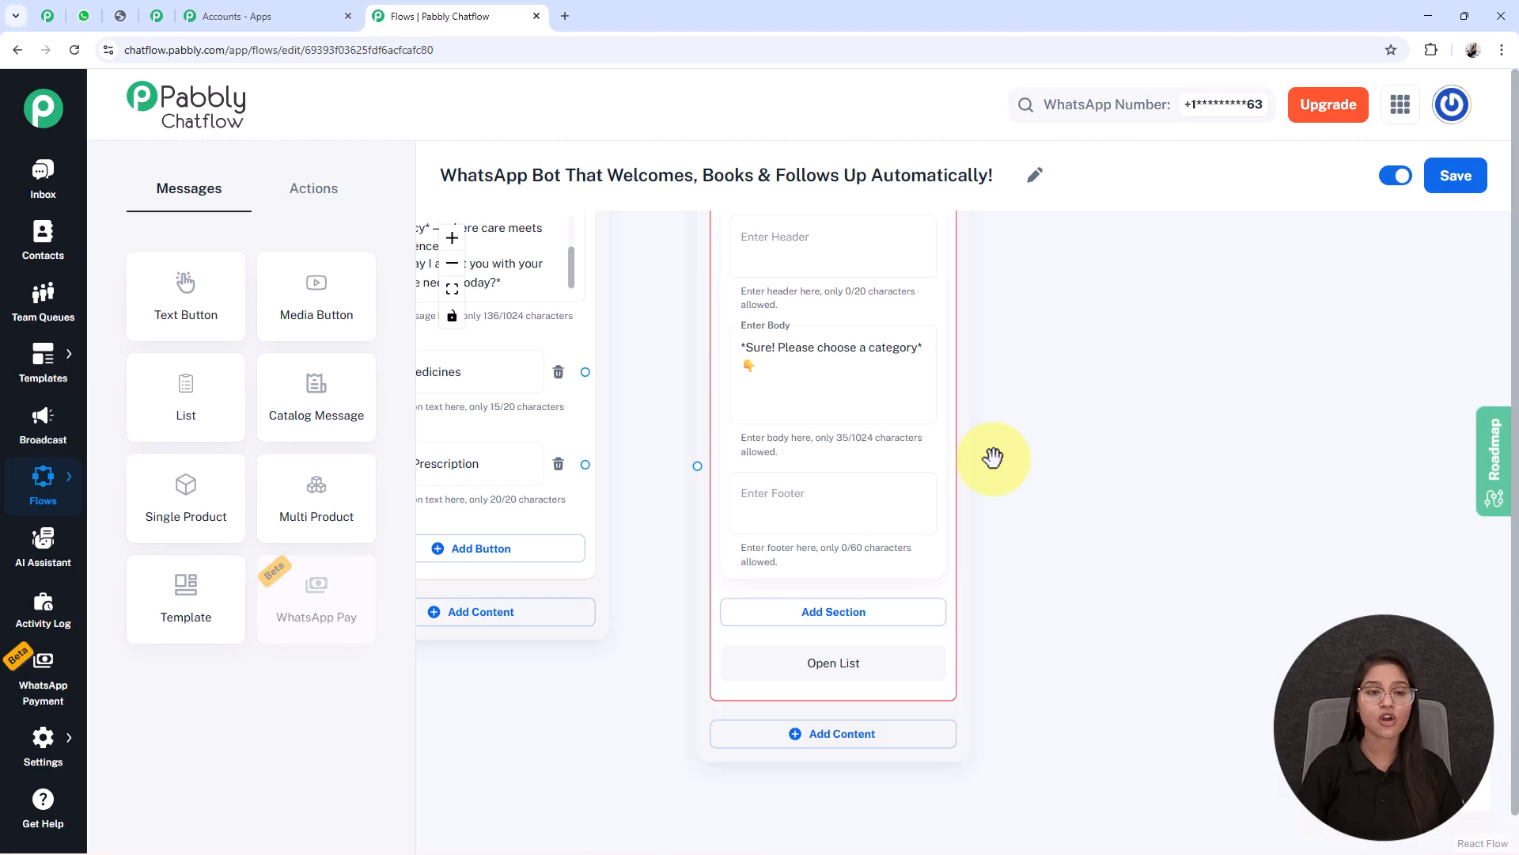
pyautogui.click(814, 610)
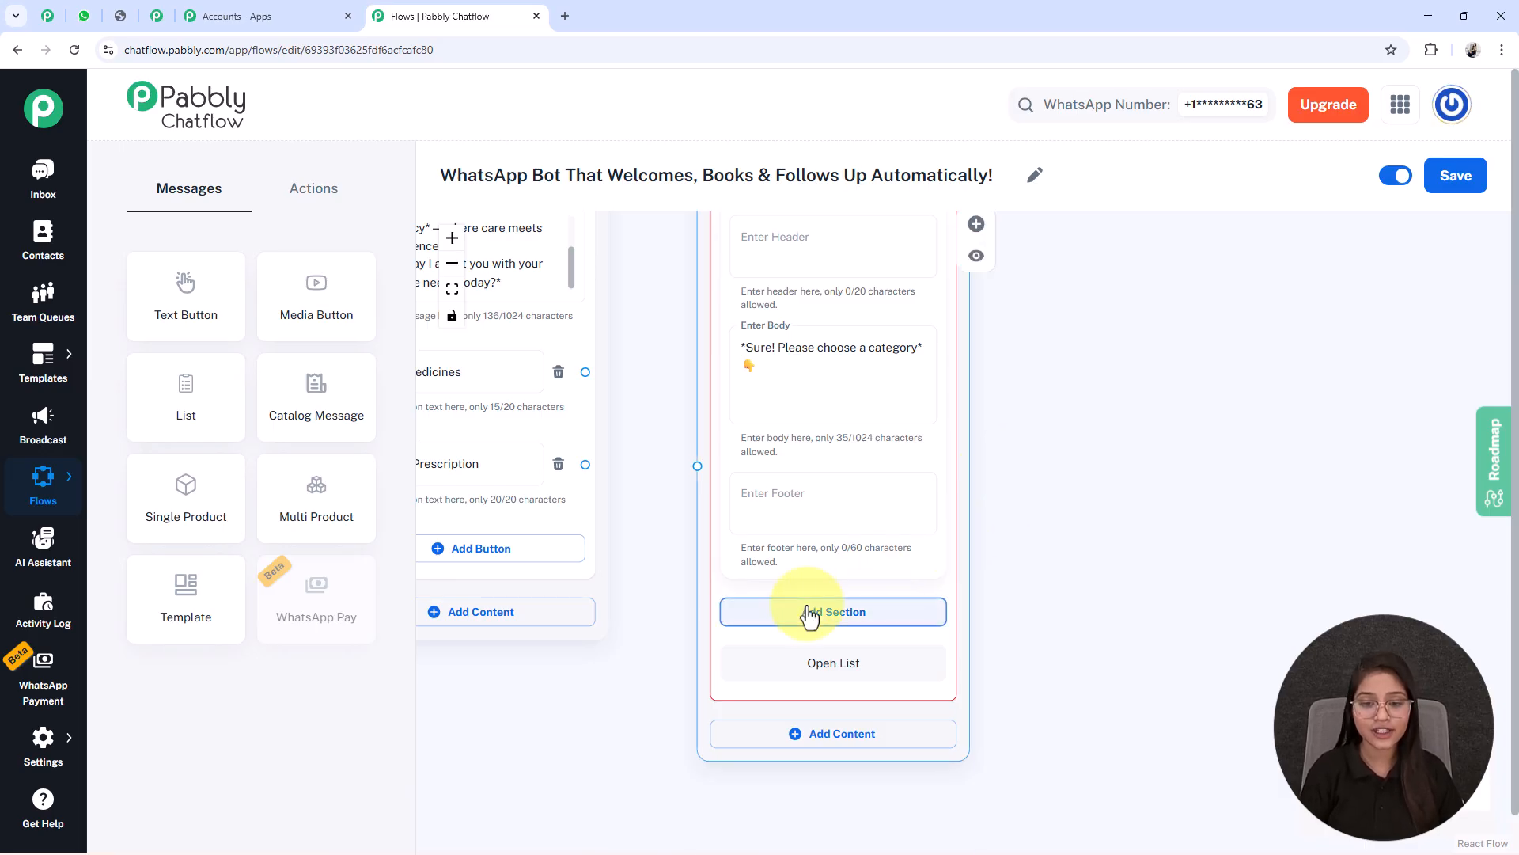
pyautogui.moveTo(1058, 701); pyautogui.dragTo(1070, 523)
pyautogui.click(773, 478)
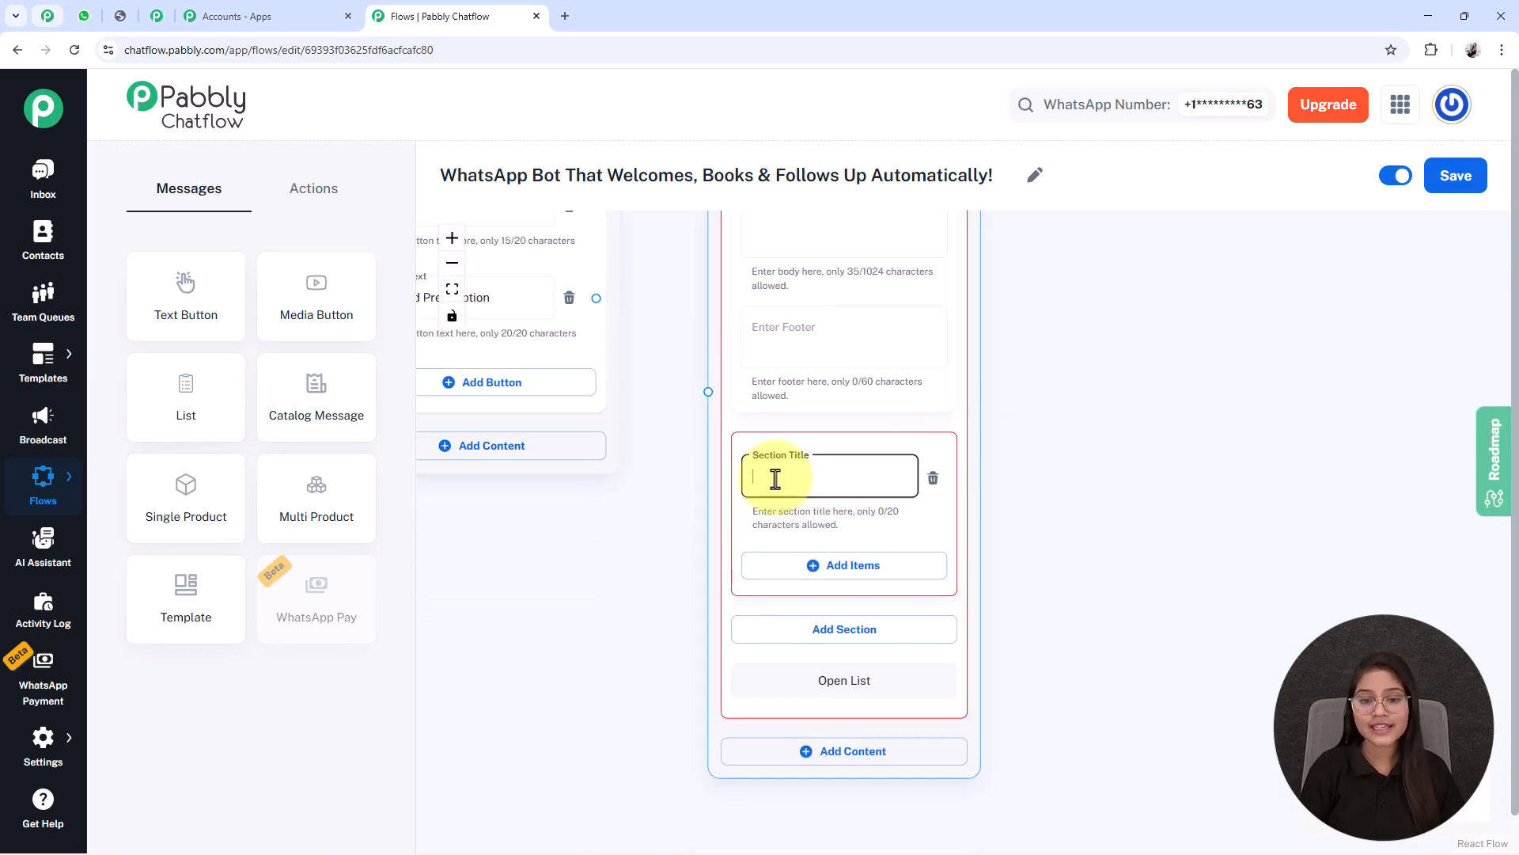
pyautogui.write('Category')
pyautogui.moveTo(1126, 603); pyautogui.dragTo(1119, 528)
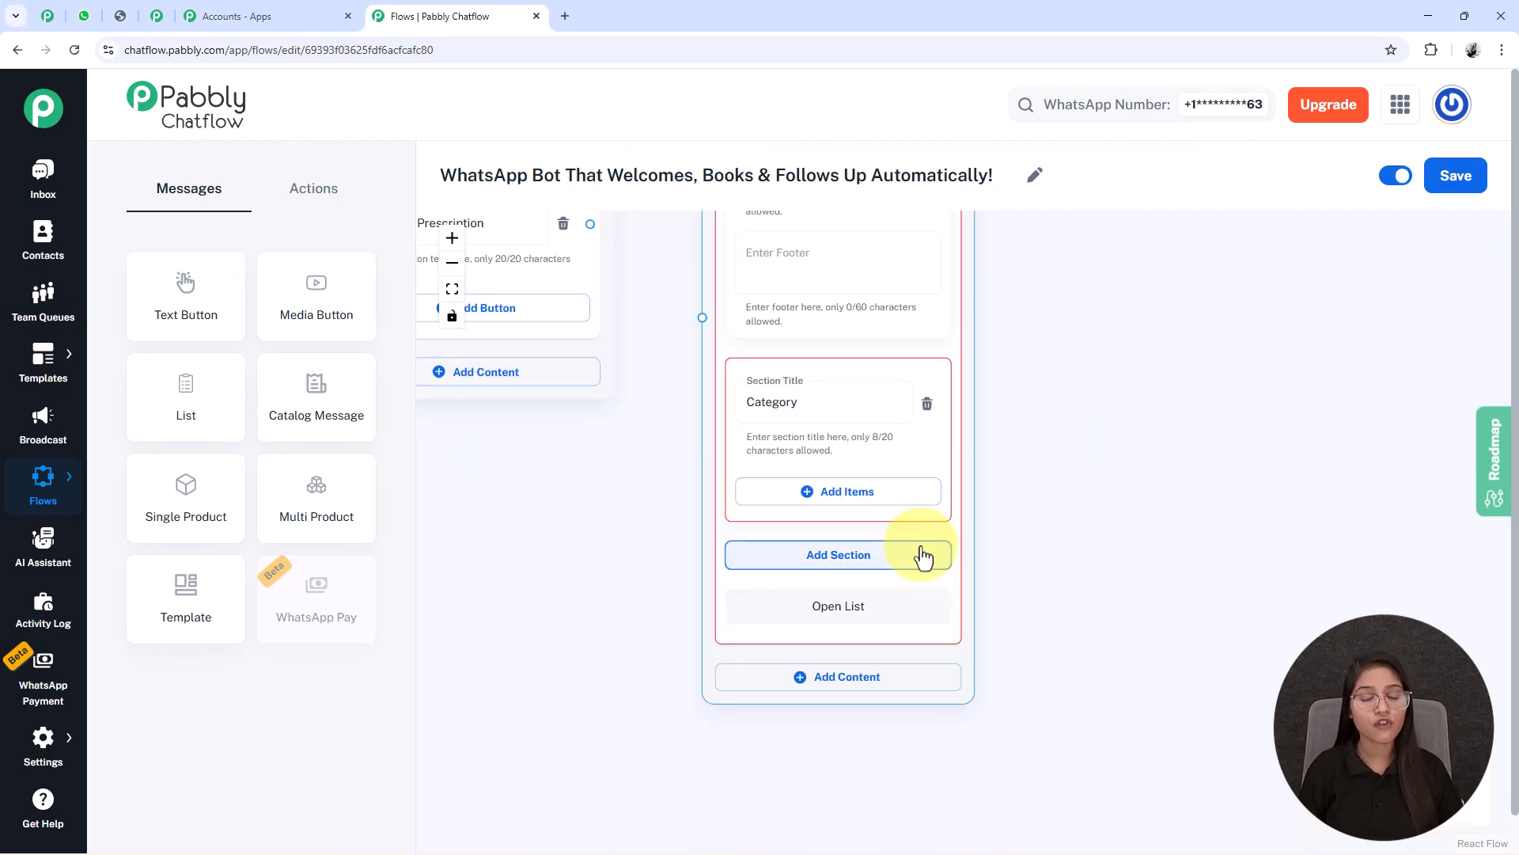
# Add items so the Category section lists Pain Relief through Vitamins & Supplements.
pyautogui.click(815, 495)
pyautogui.scroll(-3, 1011, 438)
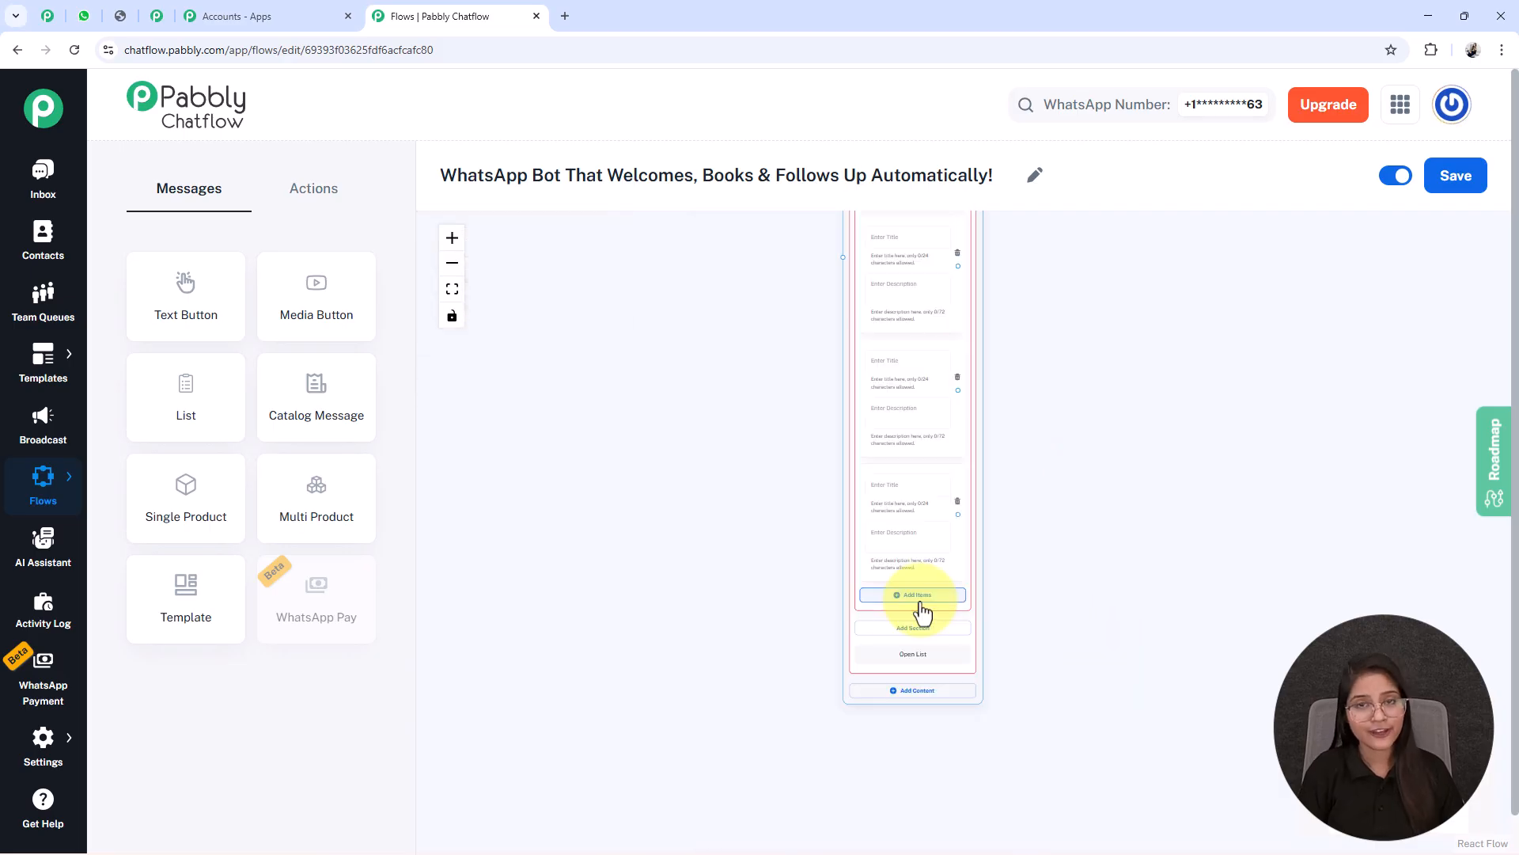
pyautogui.click(918, 599)
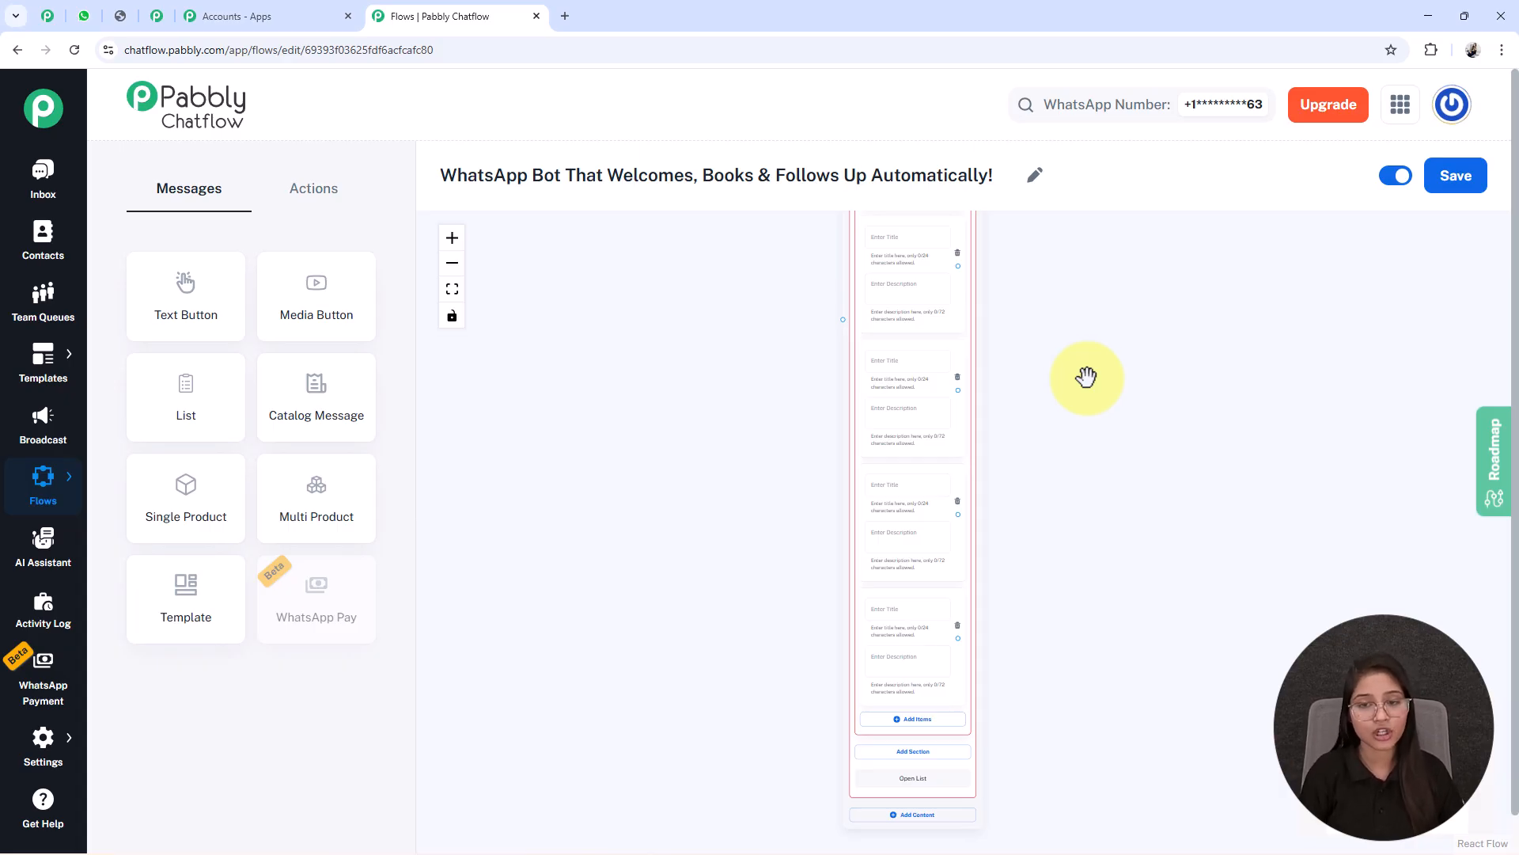
pyautogui.moveTo(1085, 383); pyautogui.dragTo(1079, 451)
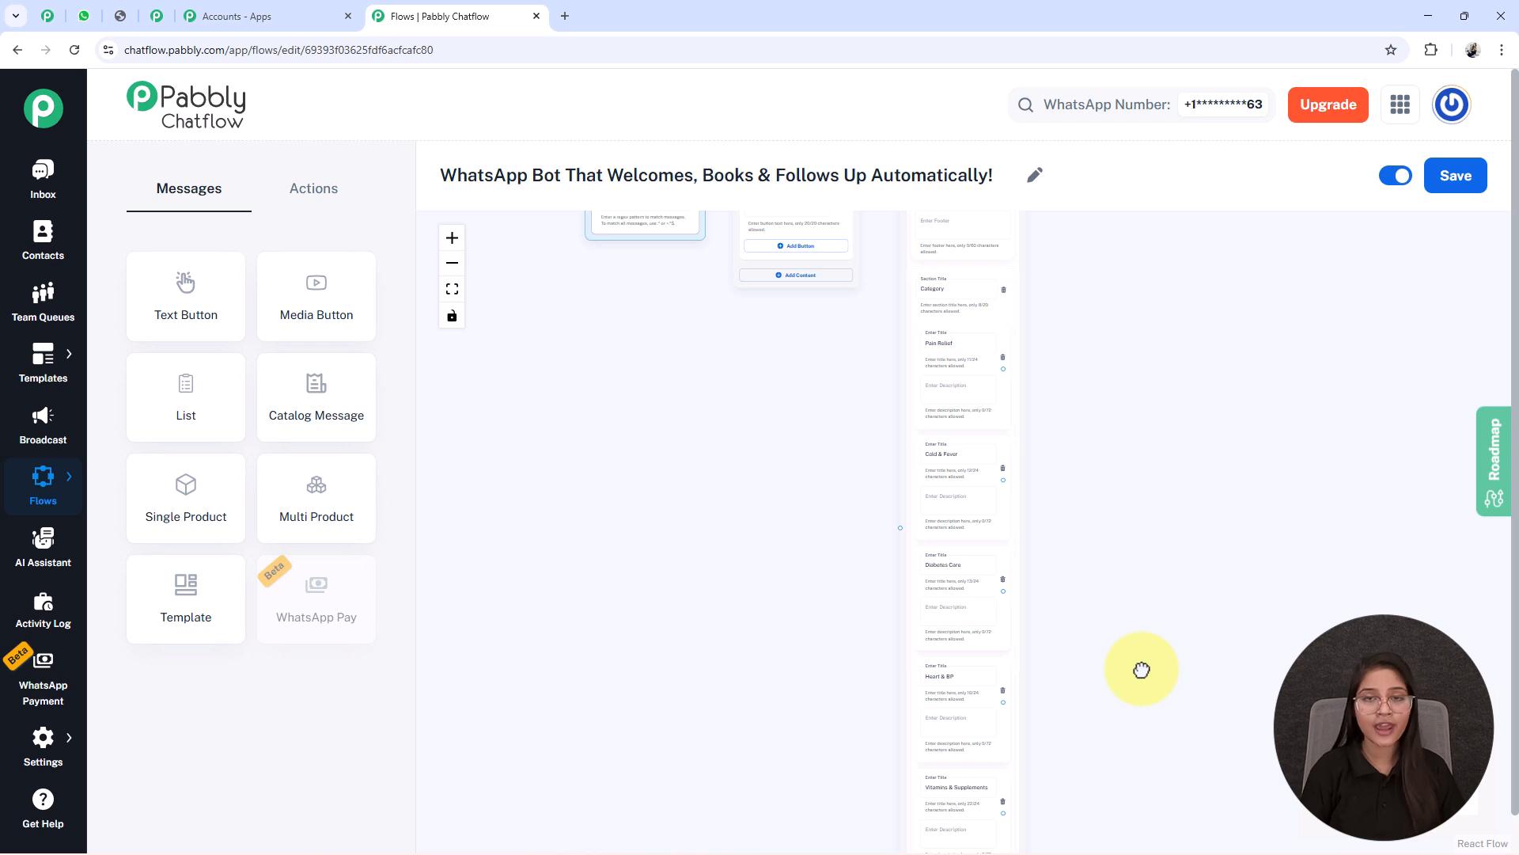
pyautogui.moveTo(1142, 670); pyautogui.dragTo(1068, 565)
pyautogui.scroll(2, 1064, 663)
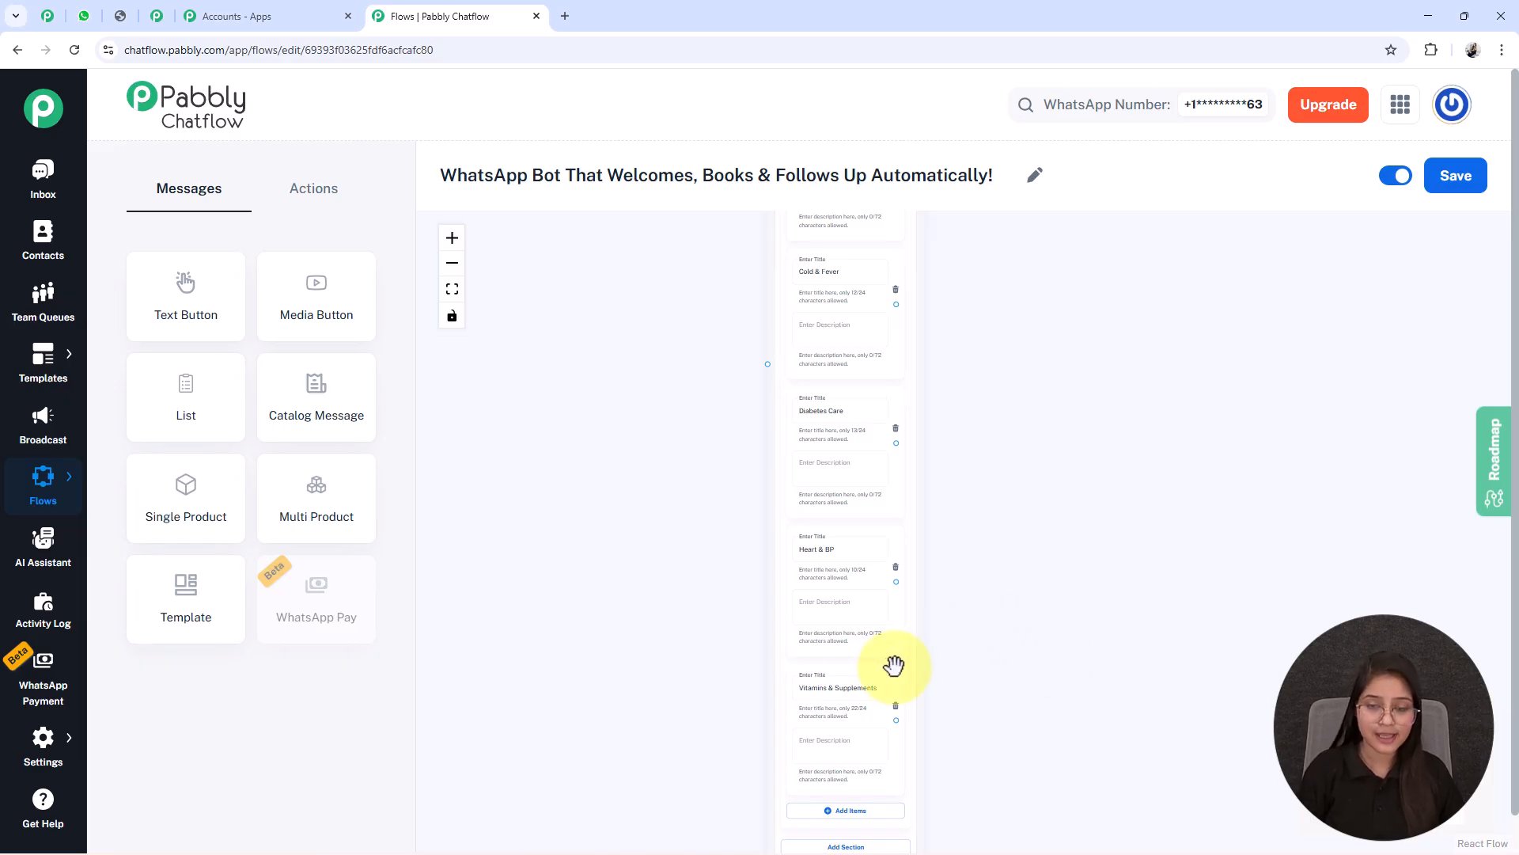
pyautogui.scroll(-3, 900, 664)
# Connect the Order Medicines option on the Text Button node to the category List node.
pyautogui.moveTo(720, 559); pyautogui.dragTo(692, 804)
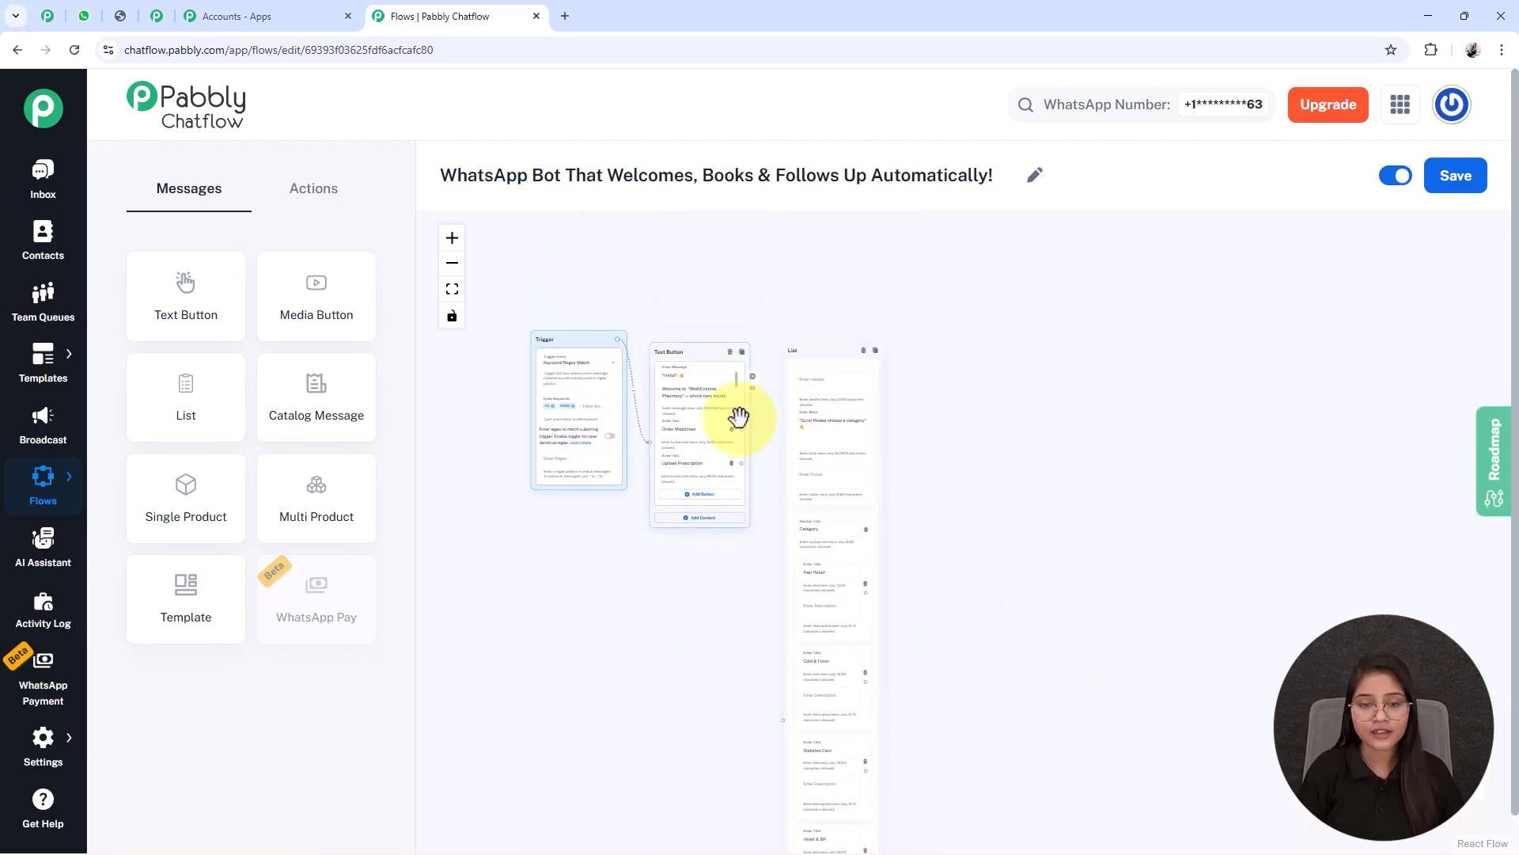
pyautogui.moveTo(742, 429); pyautogui.dragTo(783, 720)
pyautogui.moveTo(1065, 728); pyautogui.dragTo(1001, 511)
pyautogui.scroll(-2, 905, 478)
pyautogui.moveTo(1070, 613); pyautogui.dragTo(887, 596)
pyautogui.scroll(5, 732, 544)
pyautogui.moveTo(685, 485); pyautogui.dragTo(777, 515)
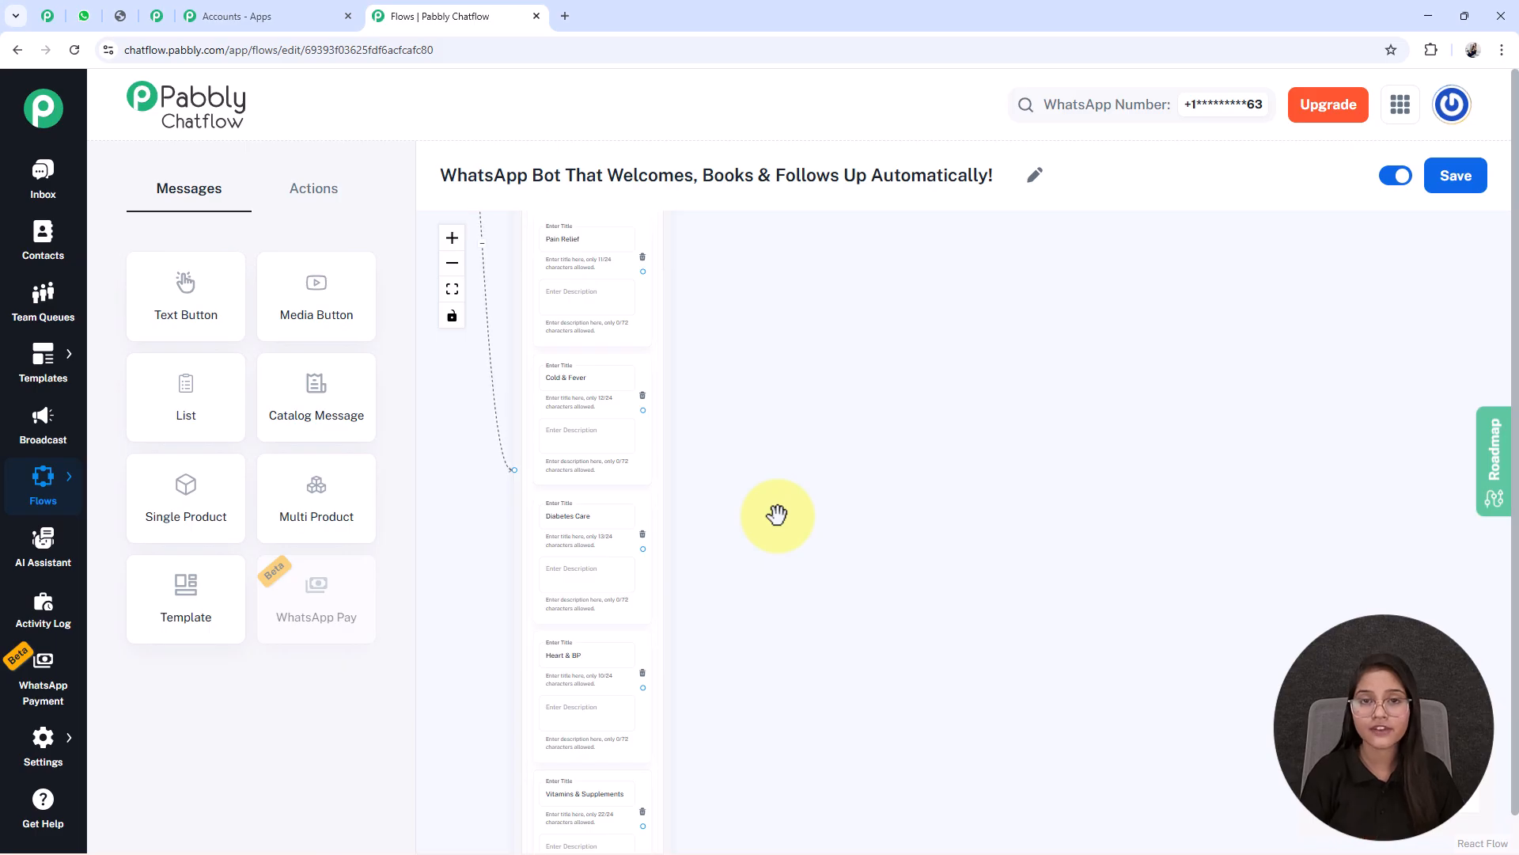
pyautogui.scroll(1, 777, 515)
# Place a Set Custom Field node beside the Category list, targeting CategoryType.
pyautogui.click(312, 196)
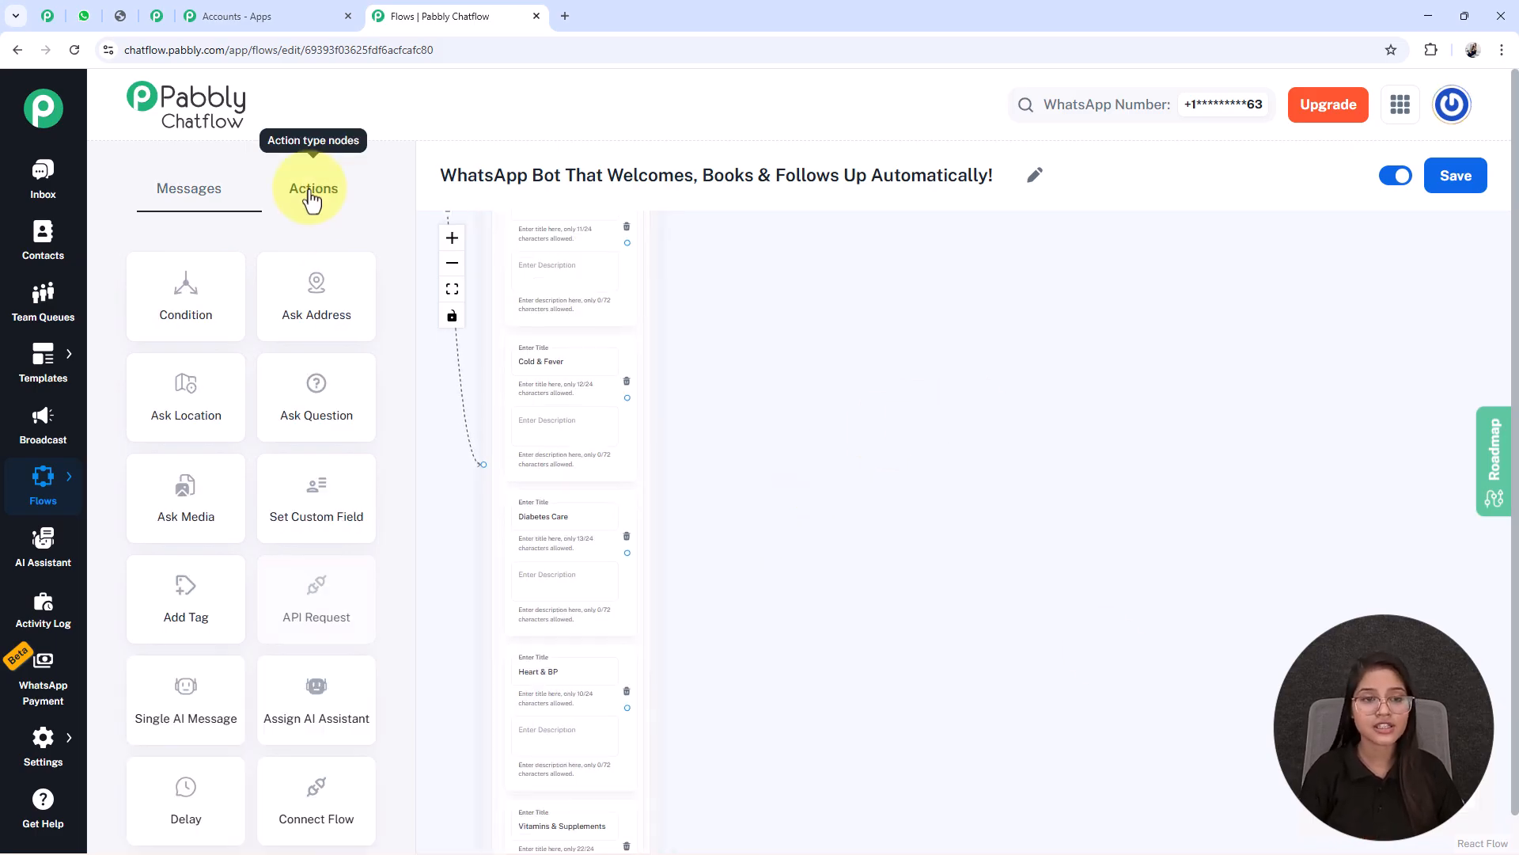
pyautogui.moveTo(908, 467); pyautogui.dragTo(1061, 654)
pyautogui.moveTo(542, 258); pyautogui.dragTo(990, 495)
pyautogui.moveTo(1040, 636); pyautogui.dragTo(900, 742)
pyautogui.click(848, 498)
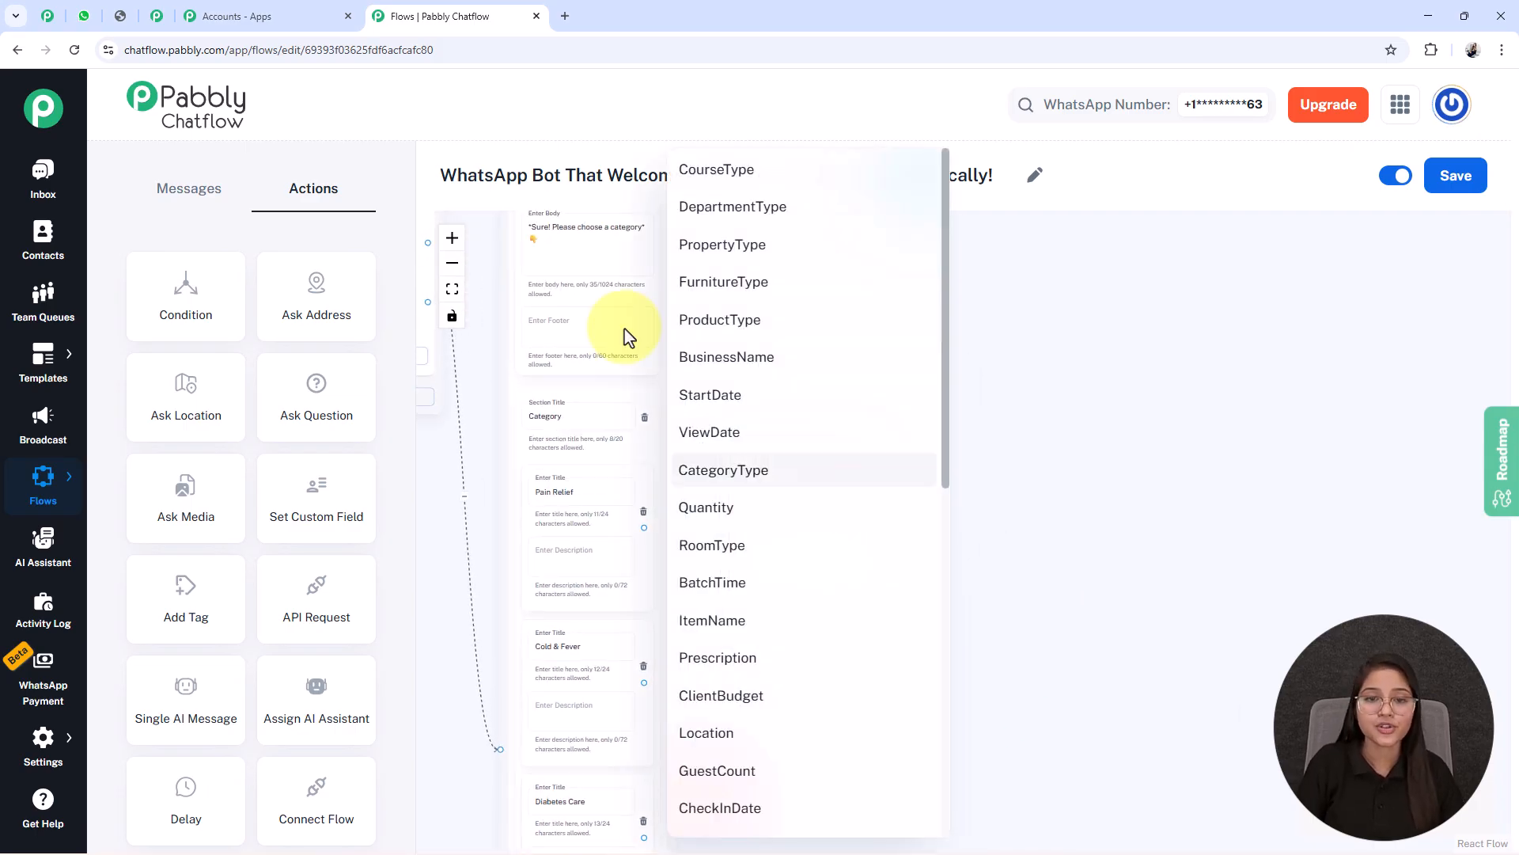
pyautogui.click(729, 470)
# Copy the Pain Relief title into the custom field node's value box.
pyautogui.moveTo(758, 540); pyautogui.dragTo(830, 427)
pyautogui.scroll(3, 823, 423)
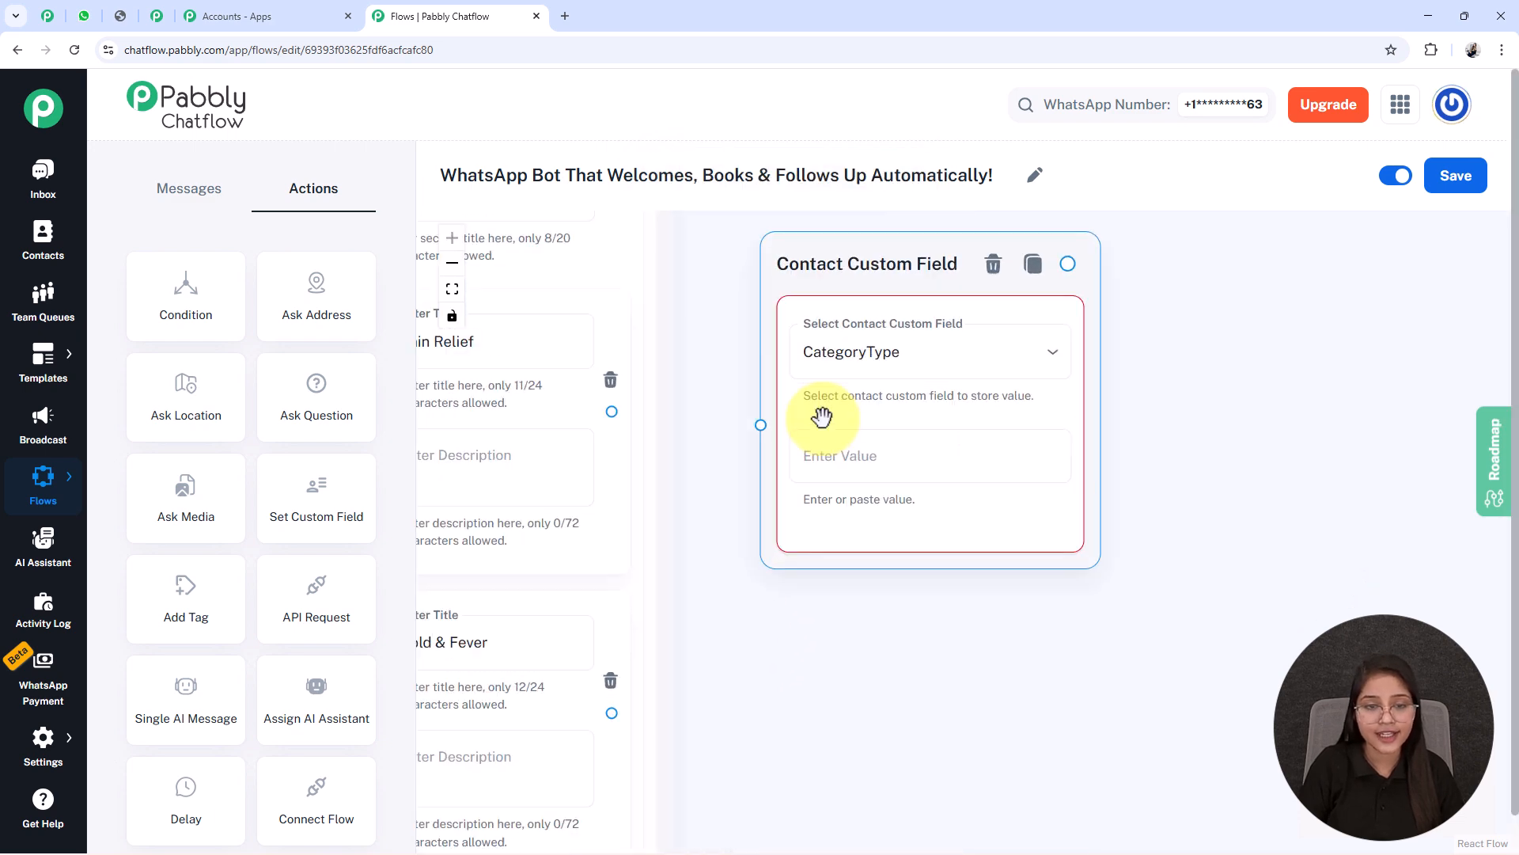
pyautogui.scroll(2, 597, 380)
pyautogui.tripleClick(523, 338)
pyautogui.hotkey('ctrl', 'c')
pyautogui.click(918, 467)
pyautogui.hotkey('ctrl', 'v')
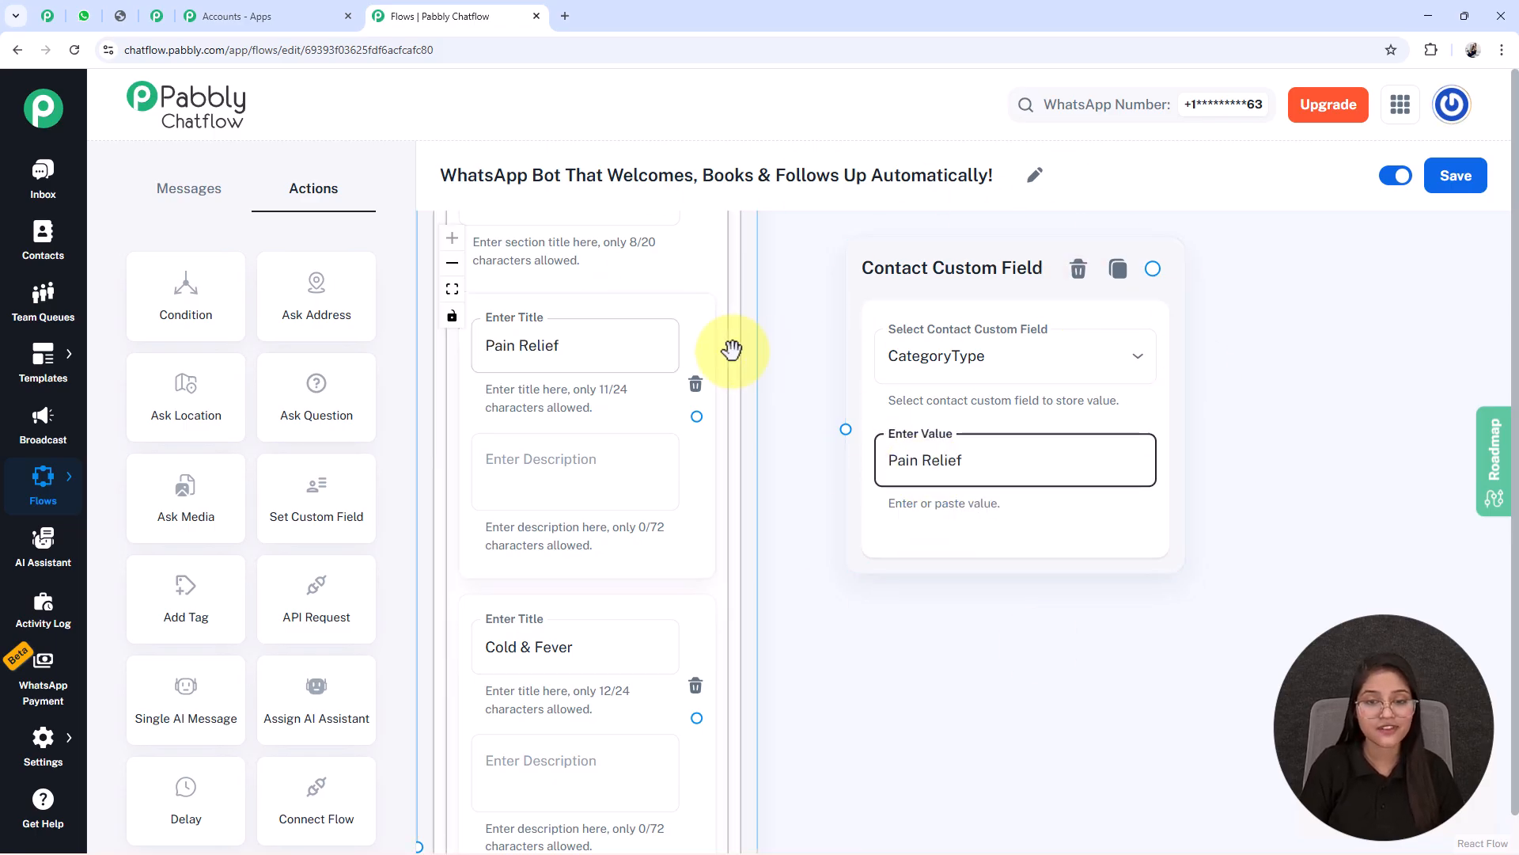
# Connect the Pain Relief item to the custom field node and save the flow.
pyautogui.moveTo(897, 281); pyautogui.dragTo(888, 335)
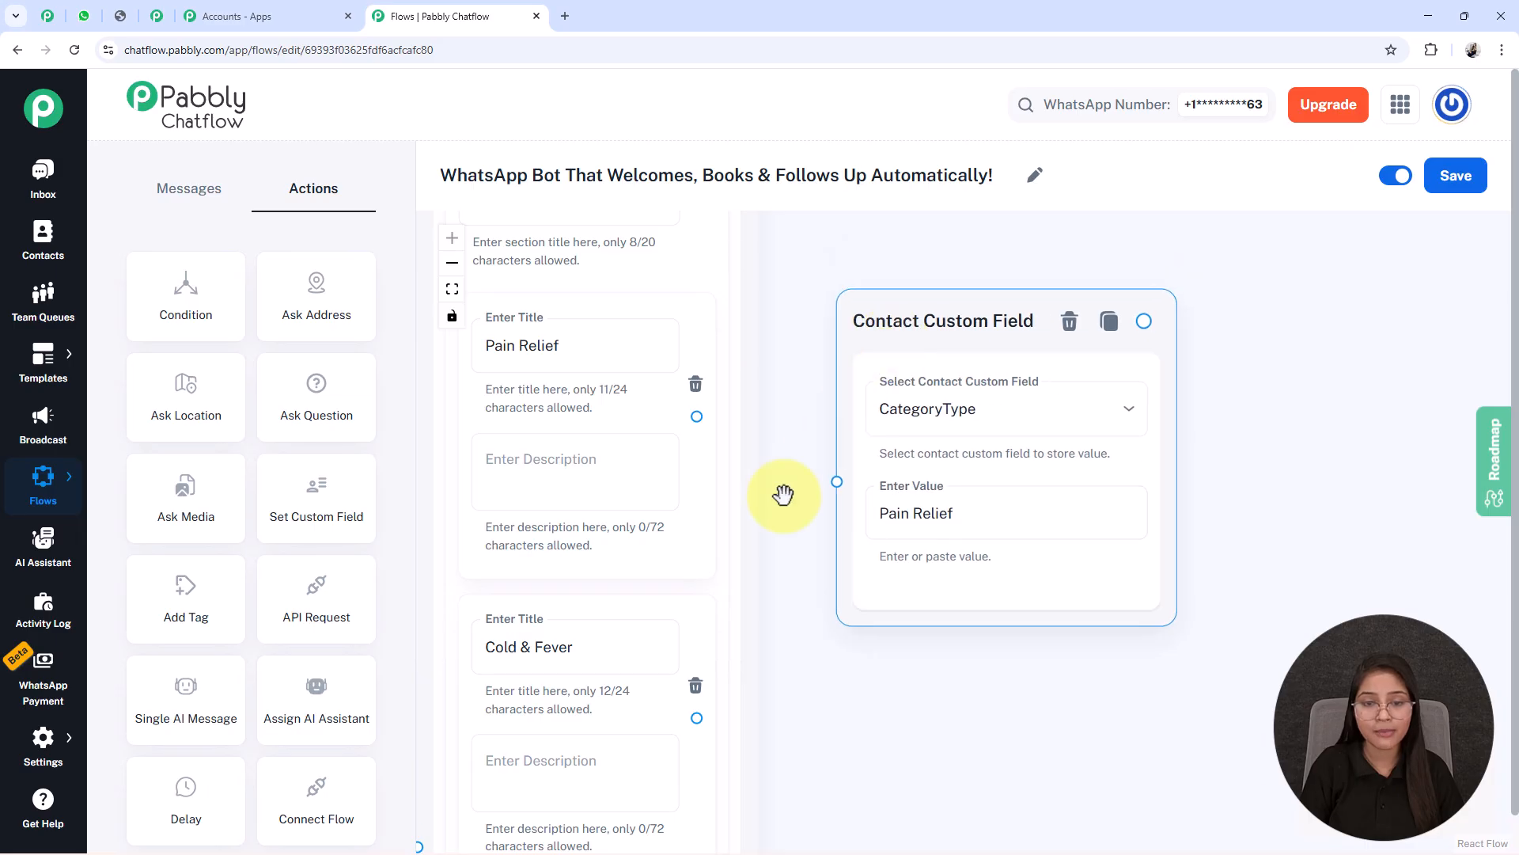
pyautogui.moveTo(783, 495); pyautogui.dragTo(828, 445)
pyautogui.moveTo(741, 367); pyautogui.dragTo(878, 431)
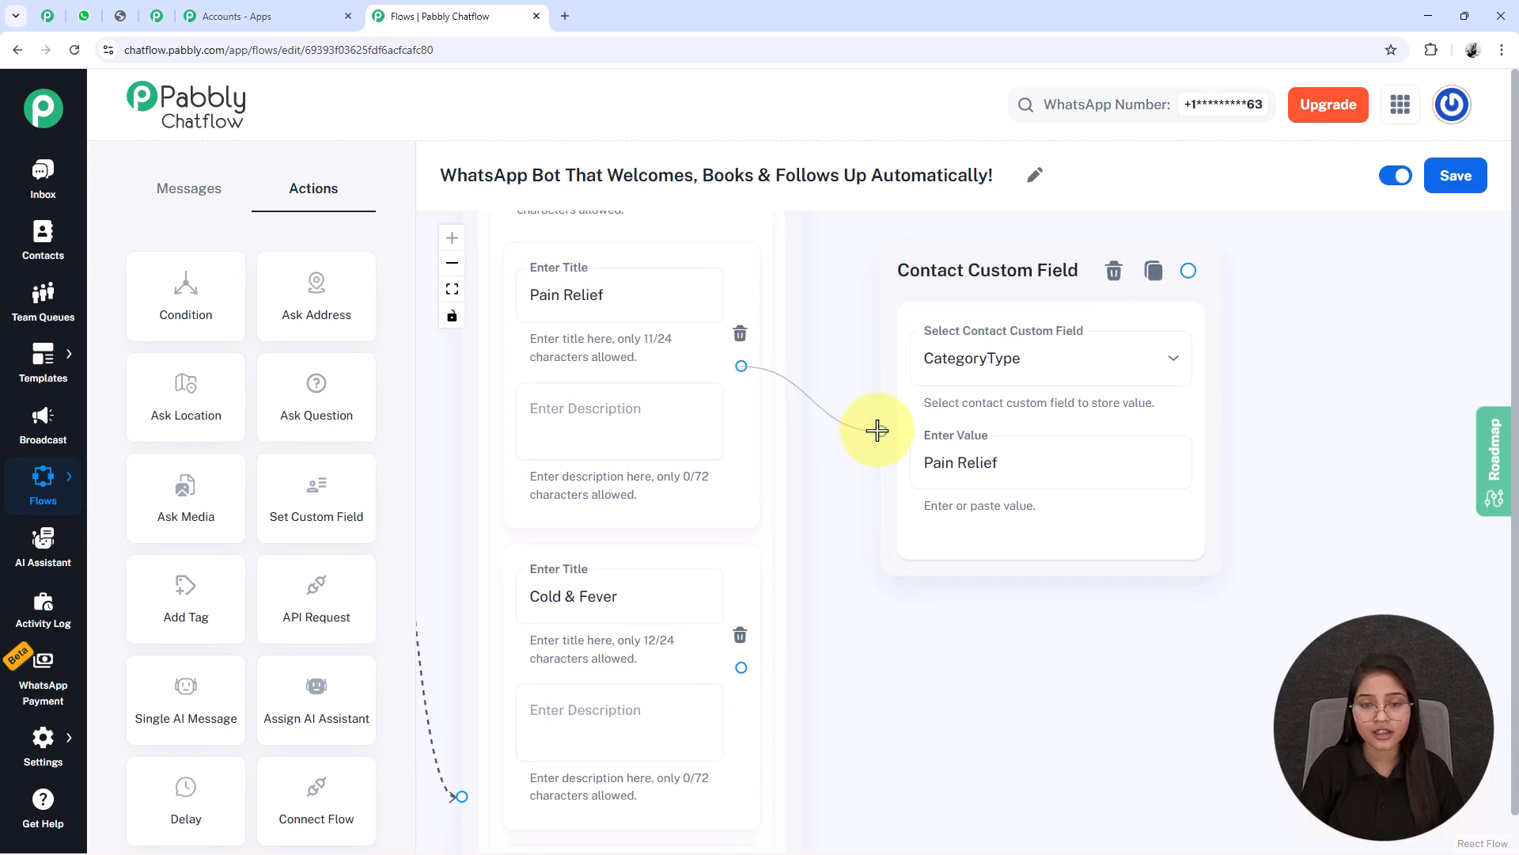
pyautogui.moveTo(891, 793); pyautogui.dragTo(966, 298)
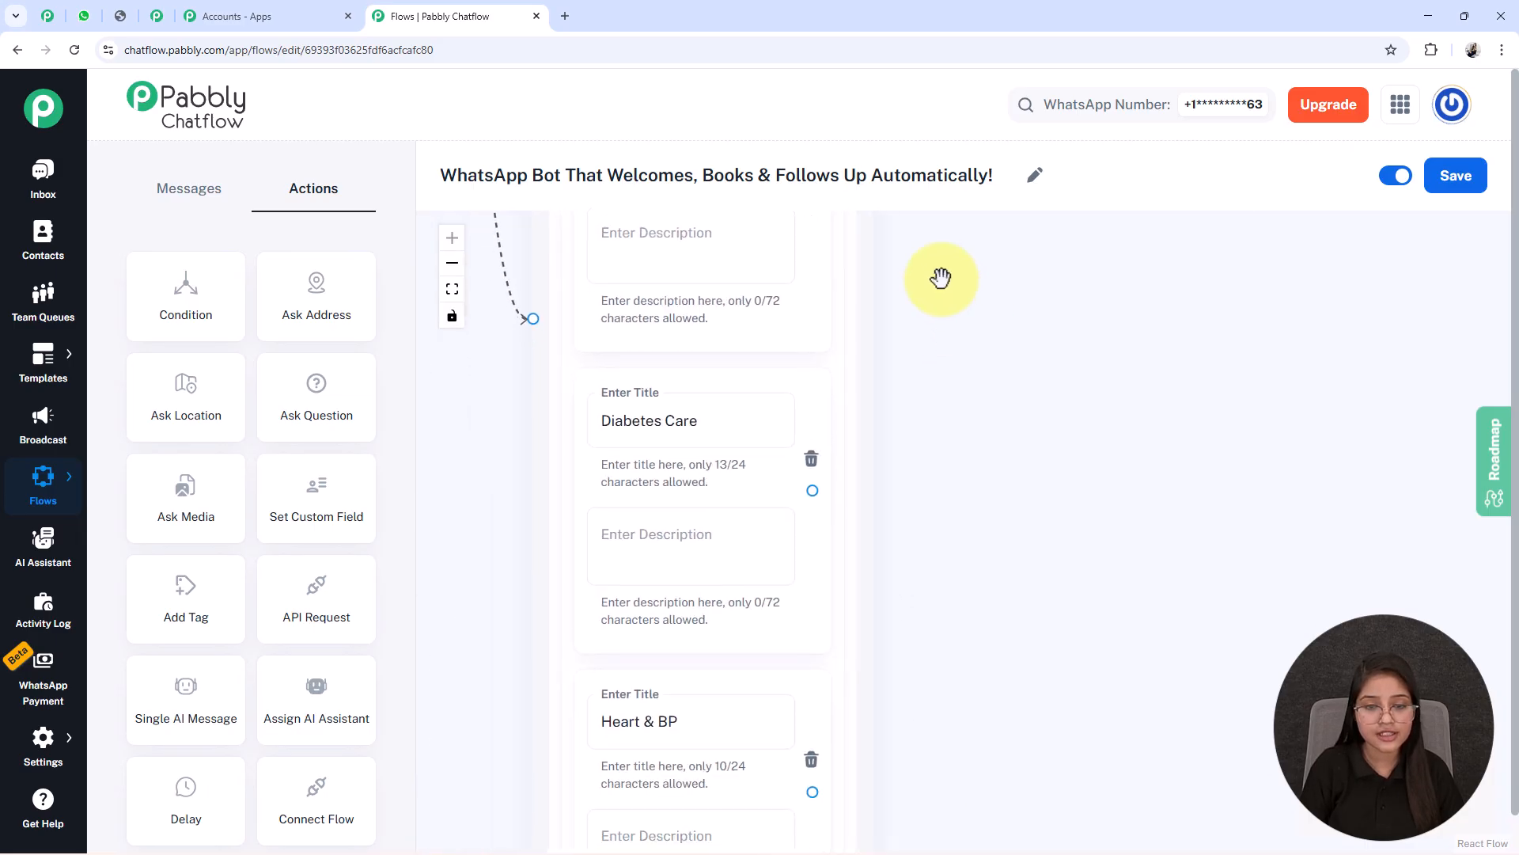
pyautogui.scroll(-2, 740, 693)
pyautogui.moveTo(1133, 467); pyautogui.dragTo(972, 733)
pyautogui.scroll(2, 885, 455)
pyautogui.moveTo(673, 502); pyautogui.dragTo(736, 606)
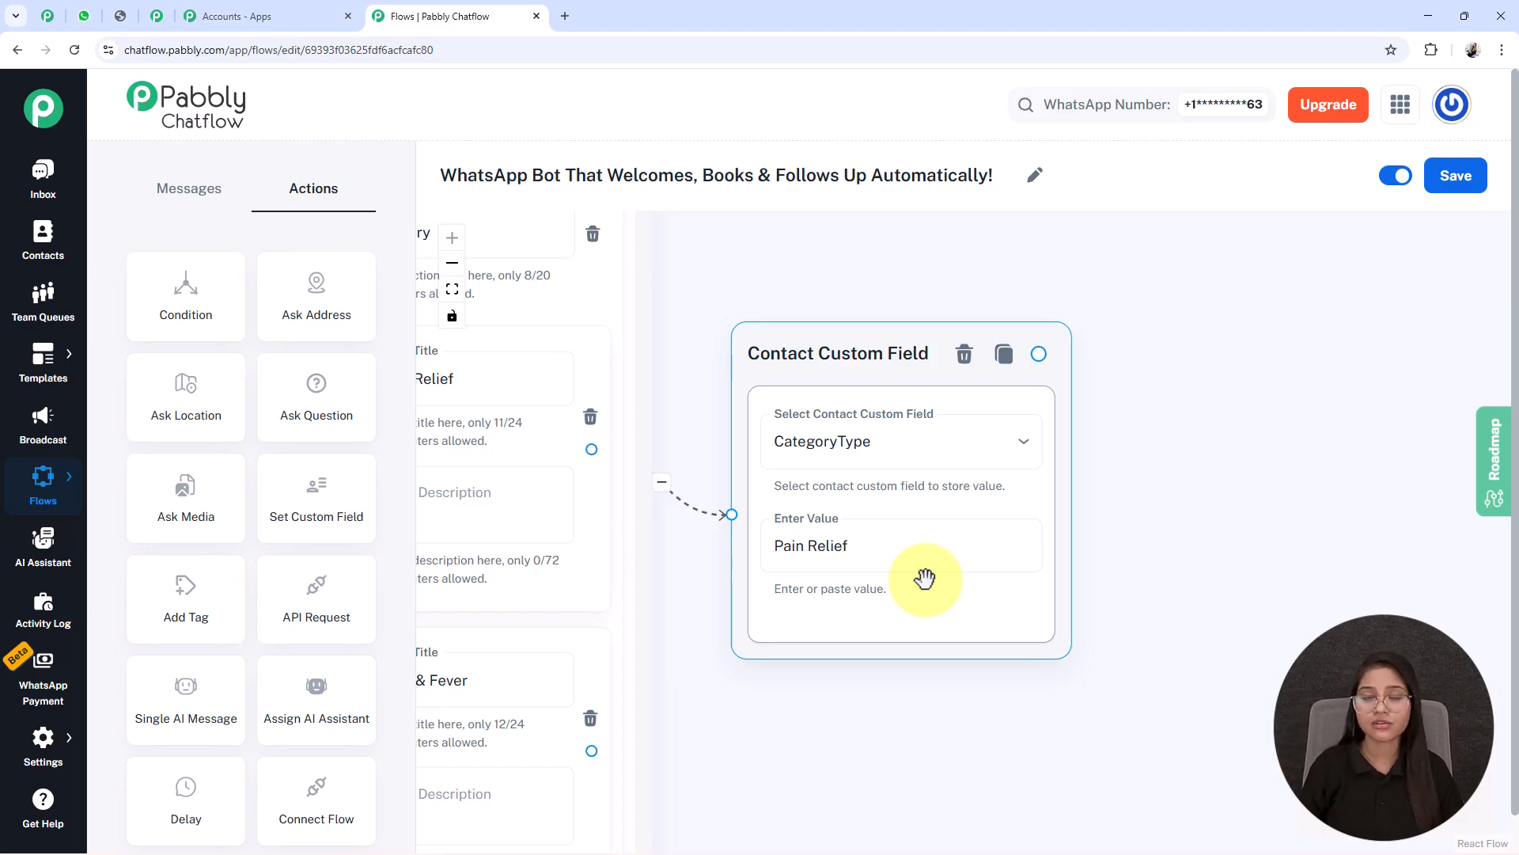
pyautogui.click(1456, 175)
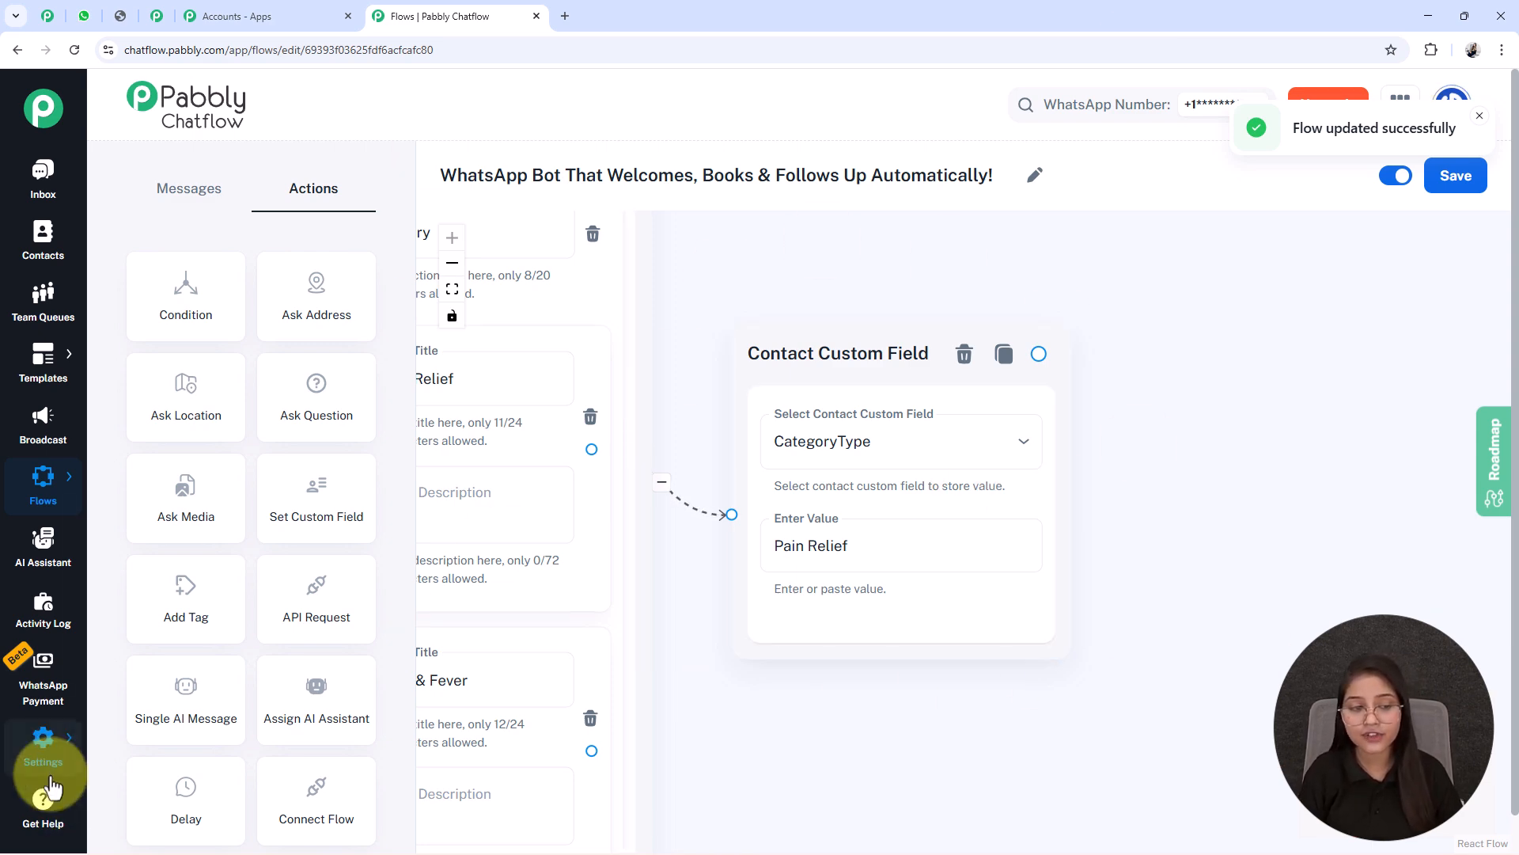
pyautogui.moveTo(52, 780)
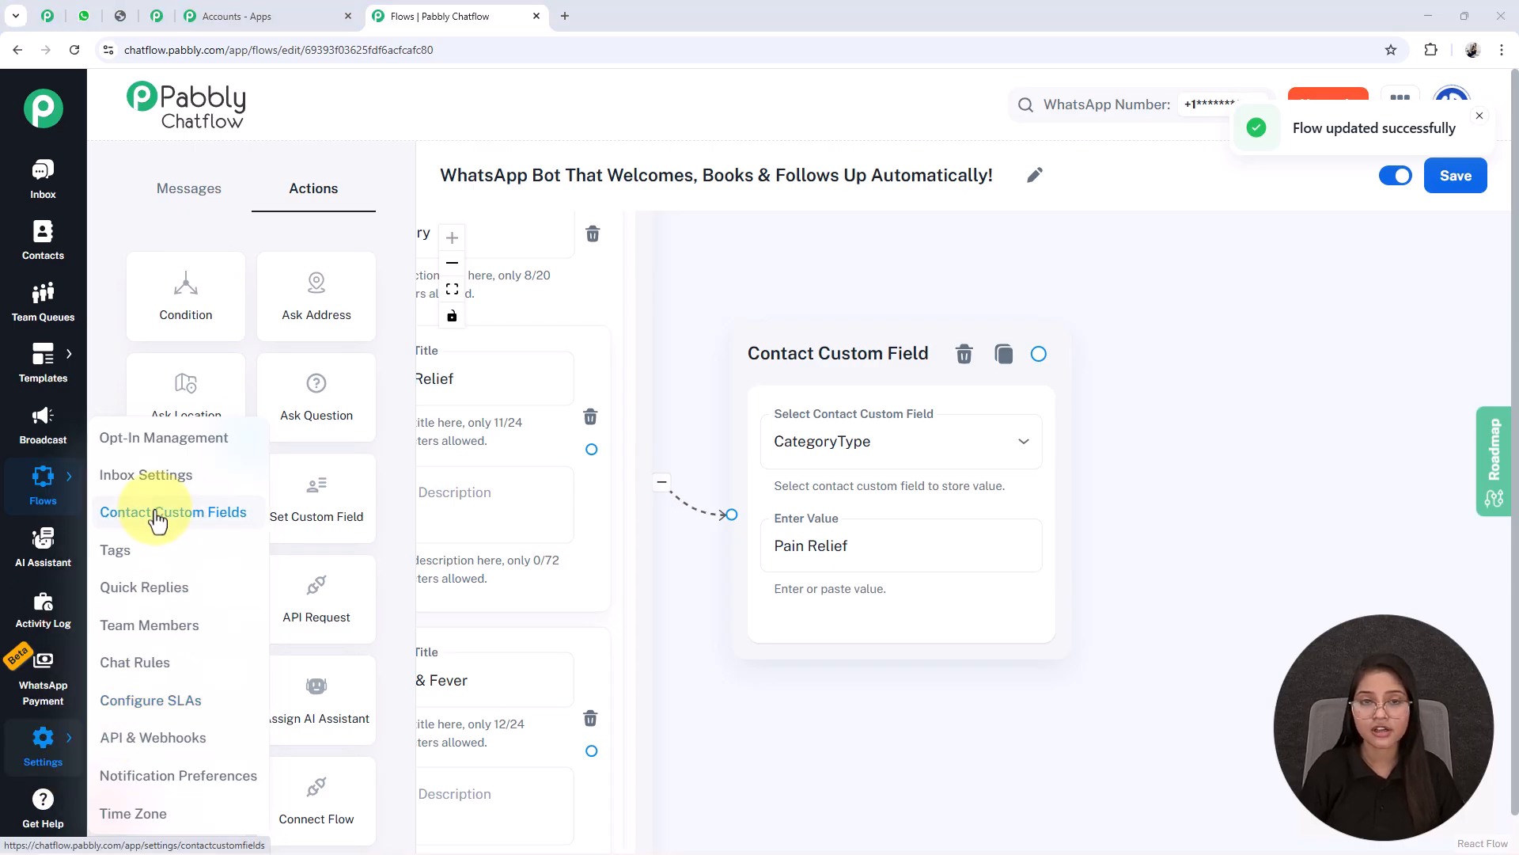
pyautogui.rightClick(158, 521)
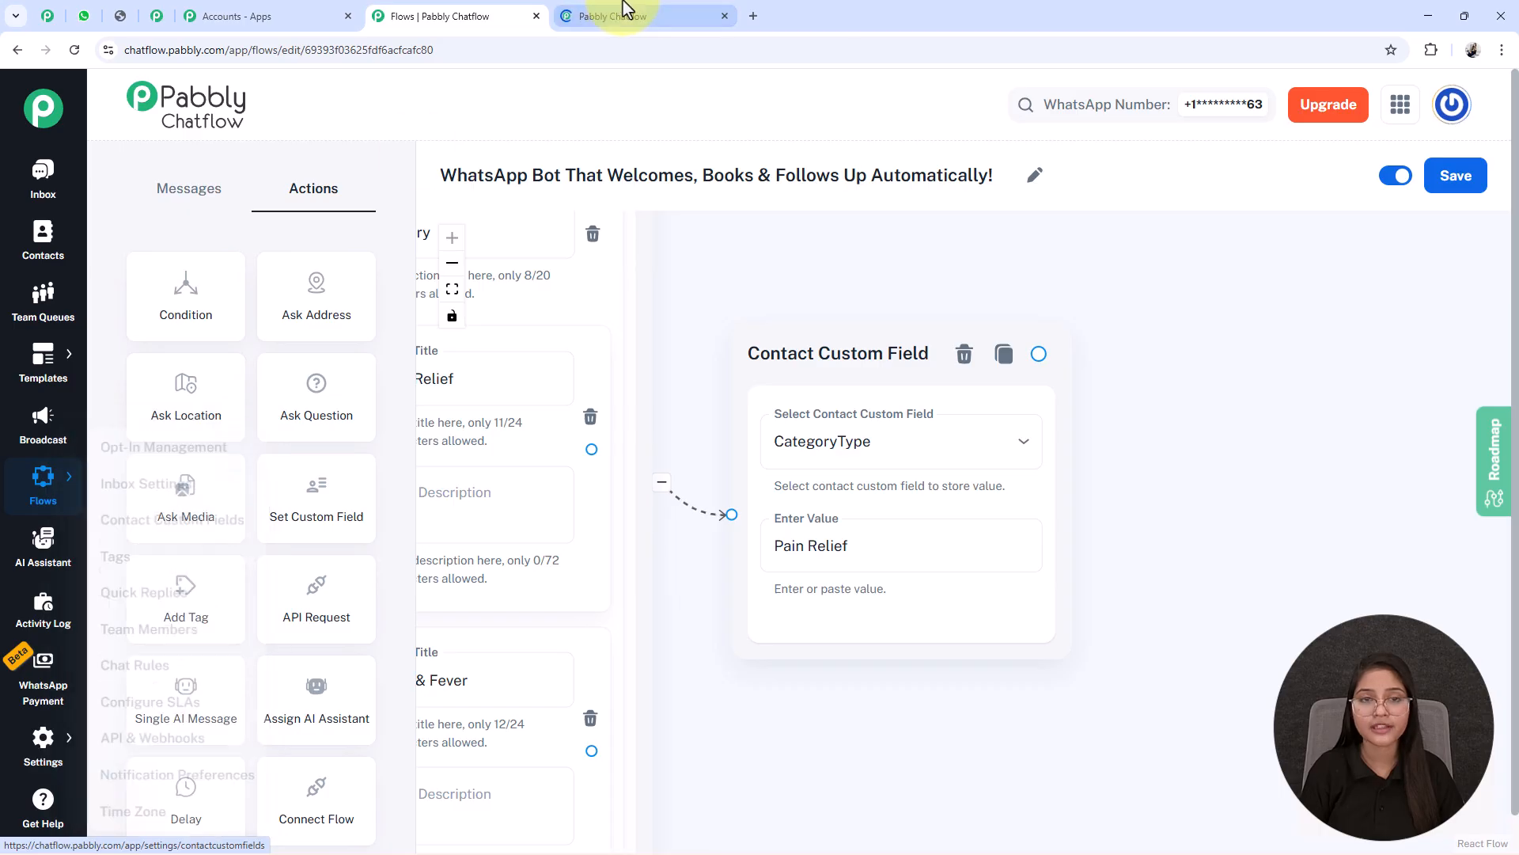
pyautogui.click(625, 14)
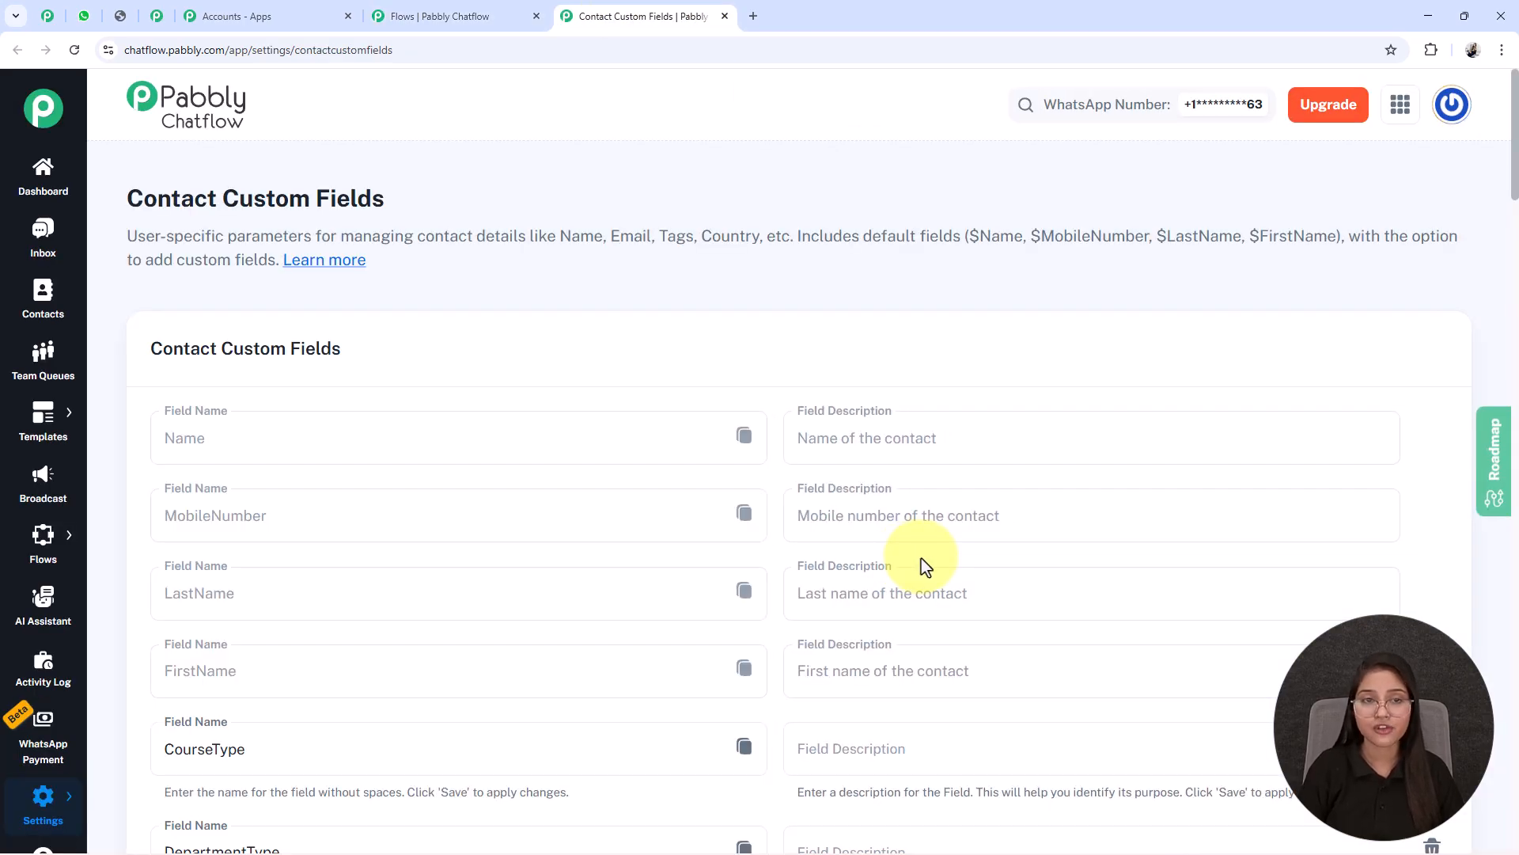
pyautogui.scroll(-8, 926, 567)
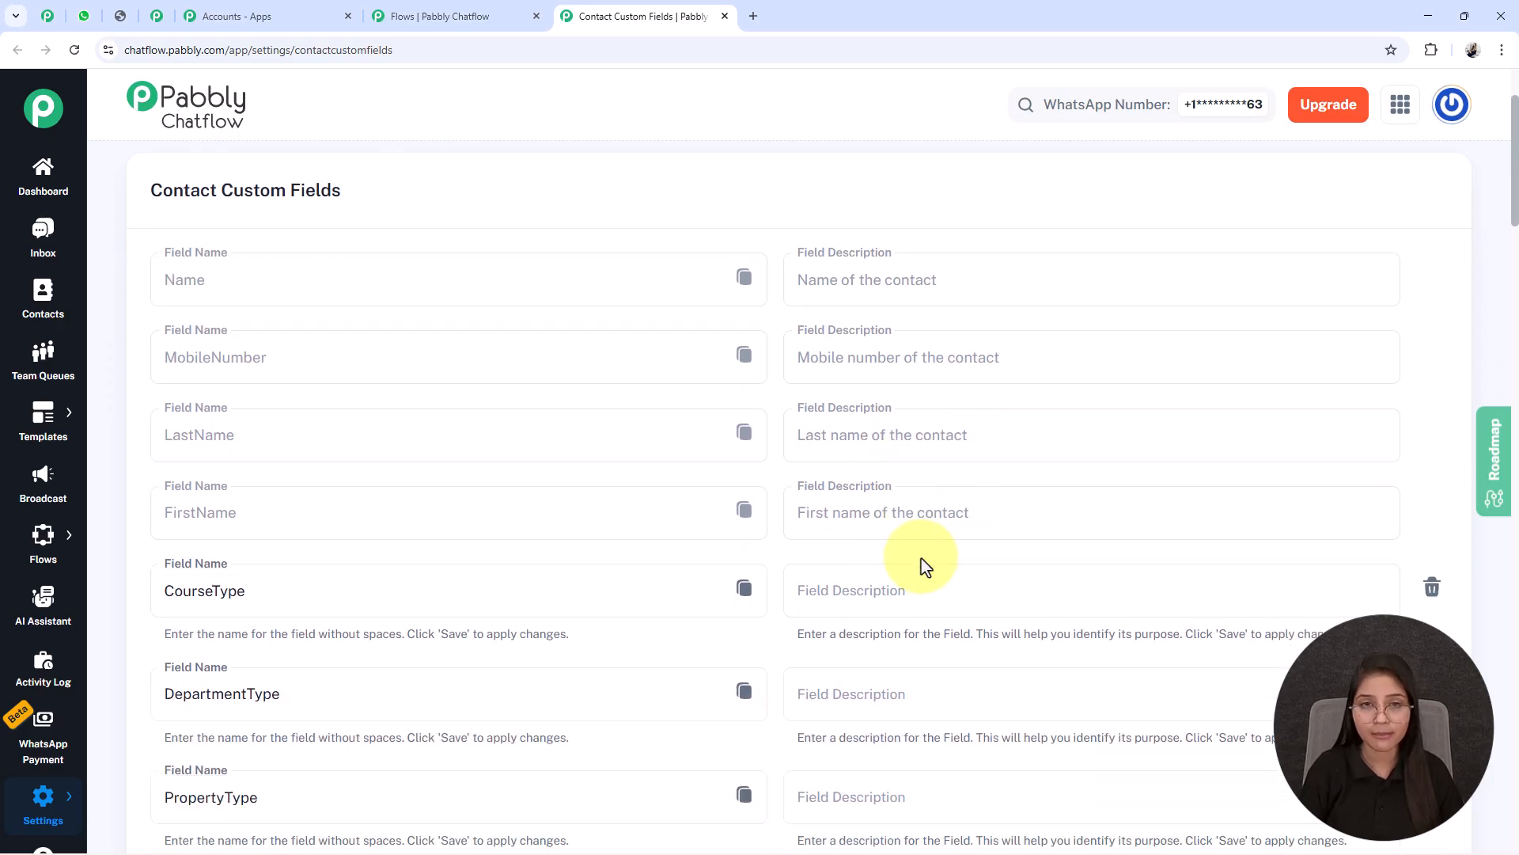
pyautogui.scroll(-15, 926, 566)
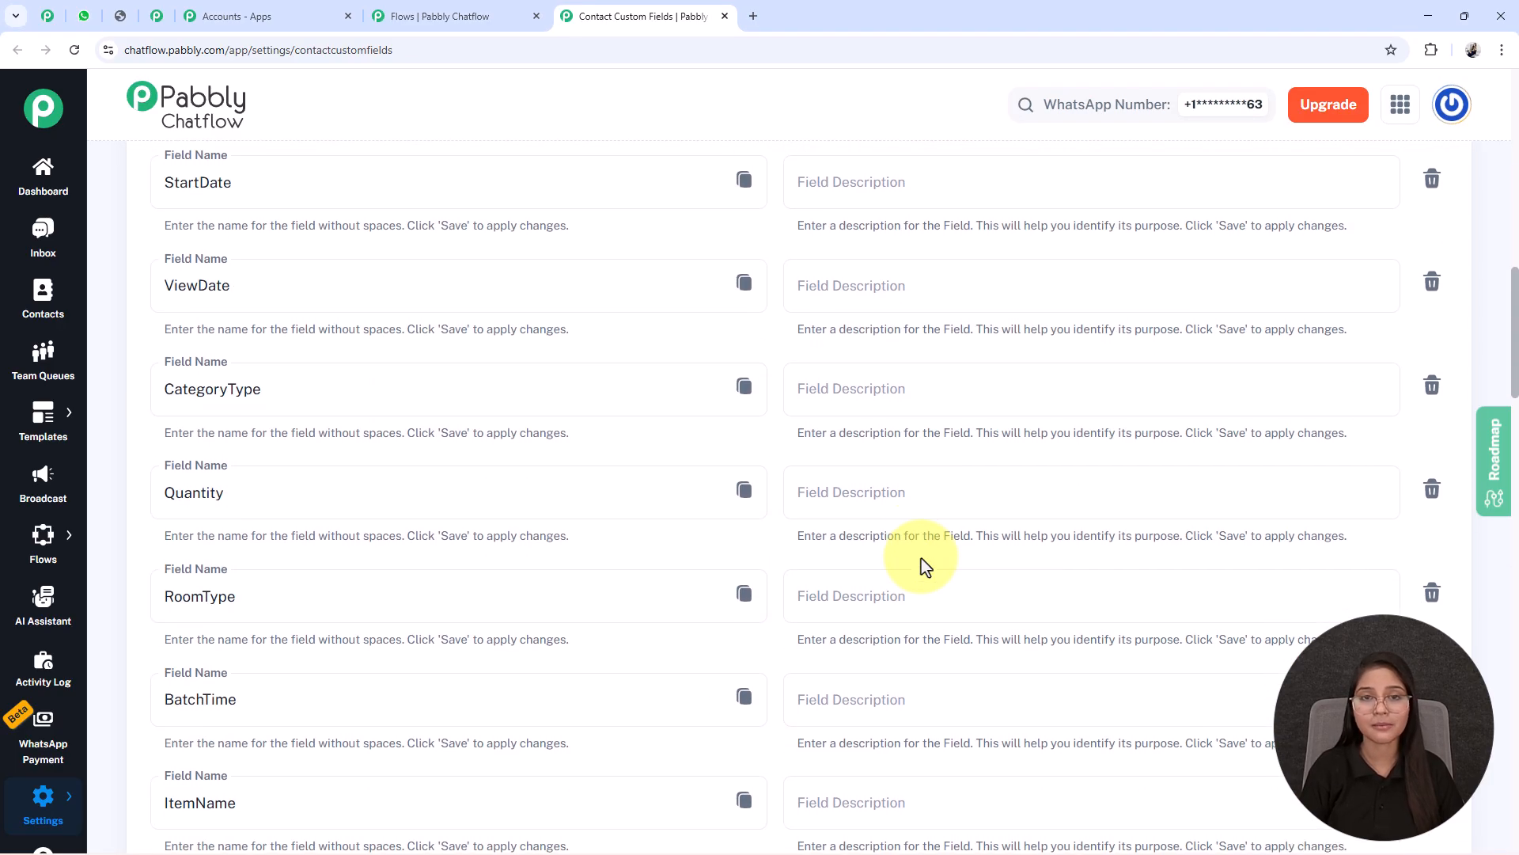
pyautogui.scroll(10, 922, 559)
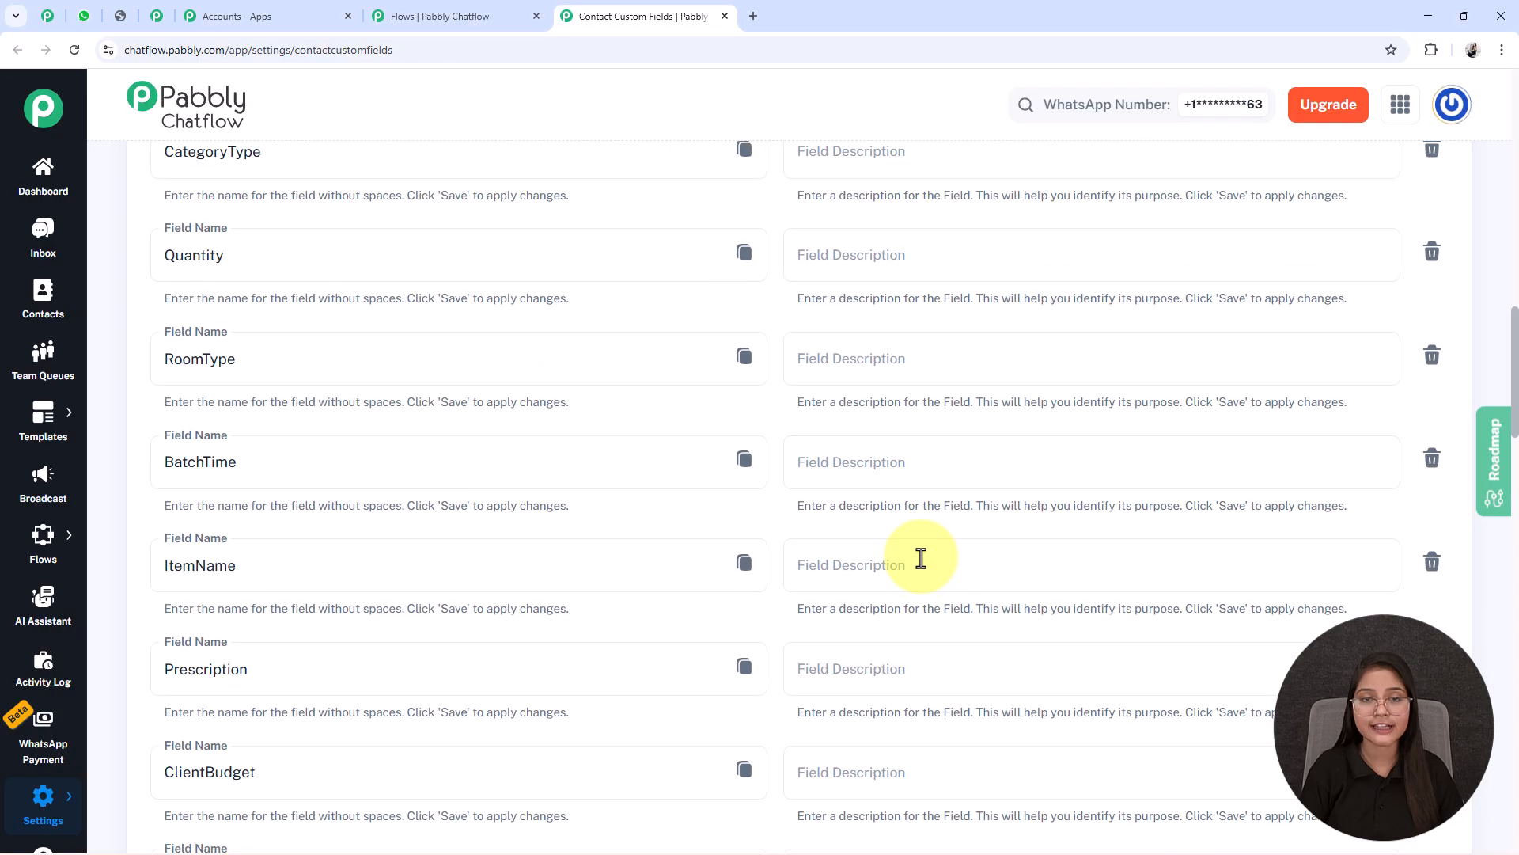
pyautogui.scroll(-7, 921, 558)
pyautogui.scroll(-14, 921, 559)
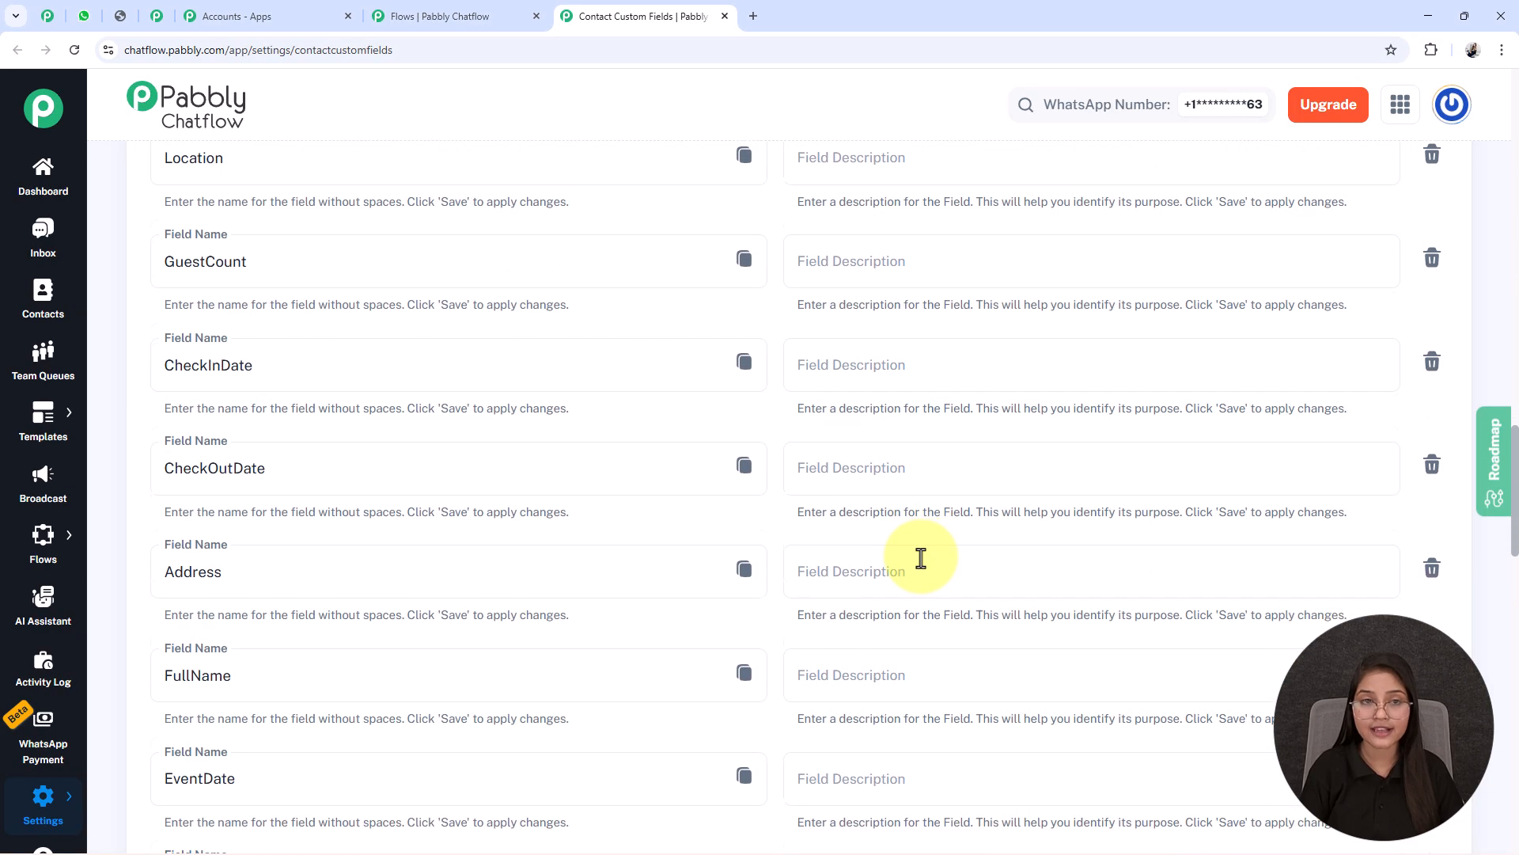
pyautogui.scroll(-12, 926, 566)
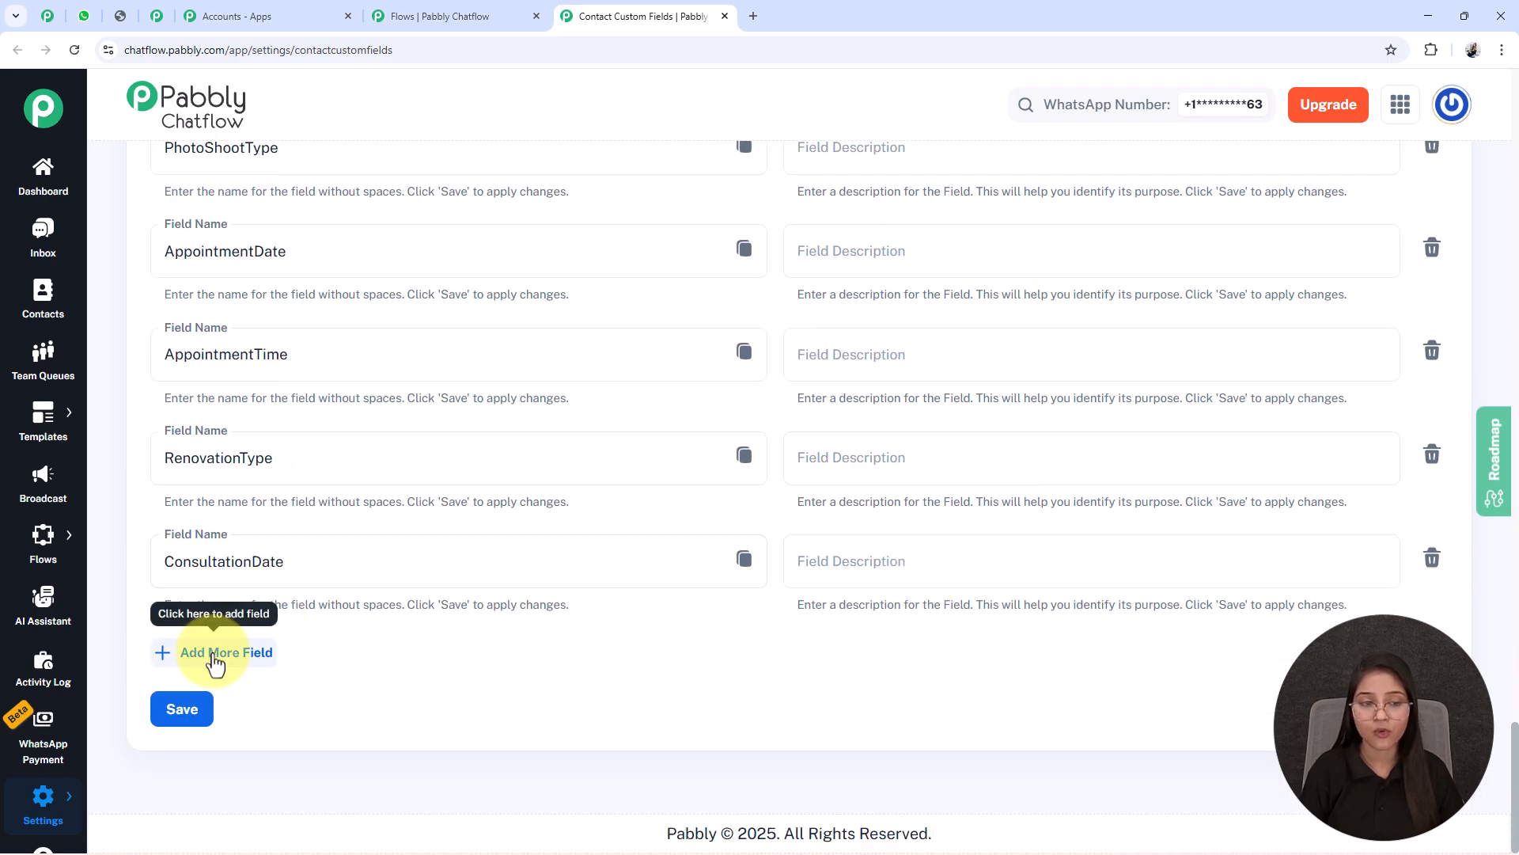
pyautogui.click(215, 654)
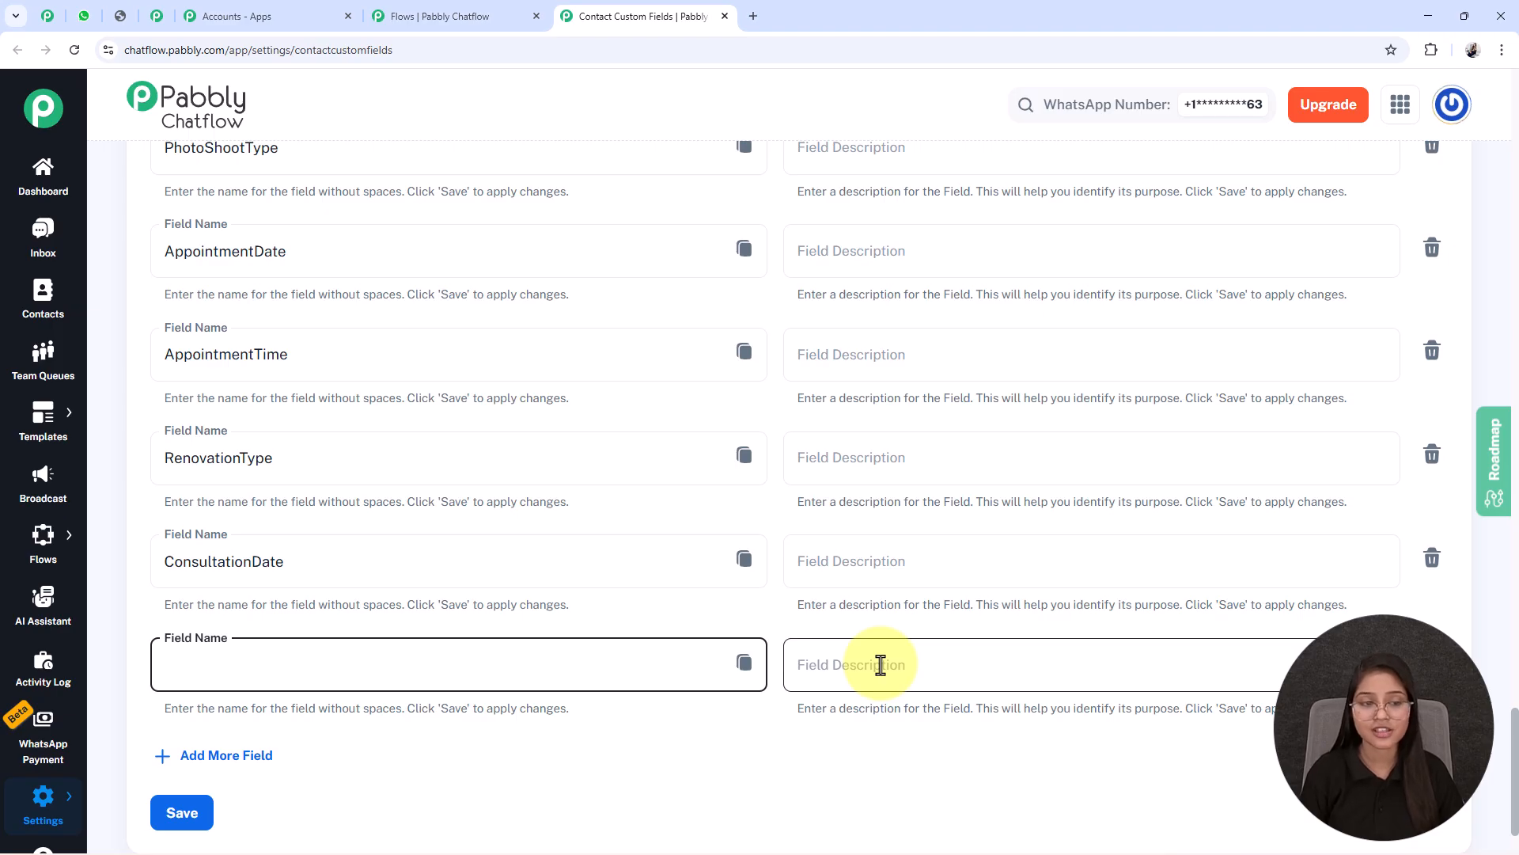
pyautogui.scroll(20, 881, 664)
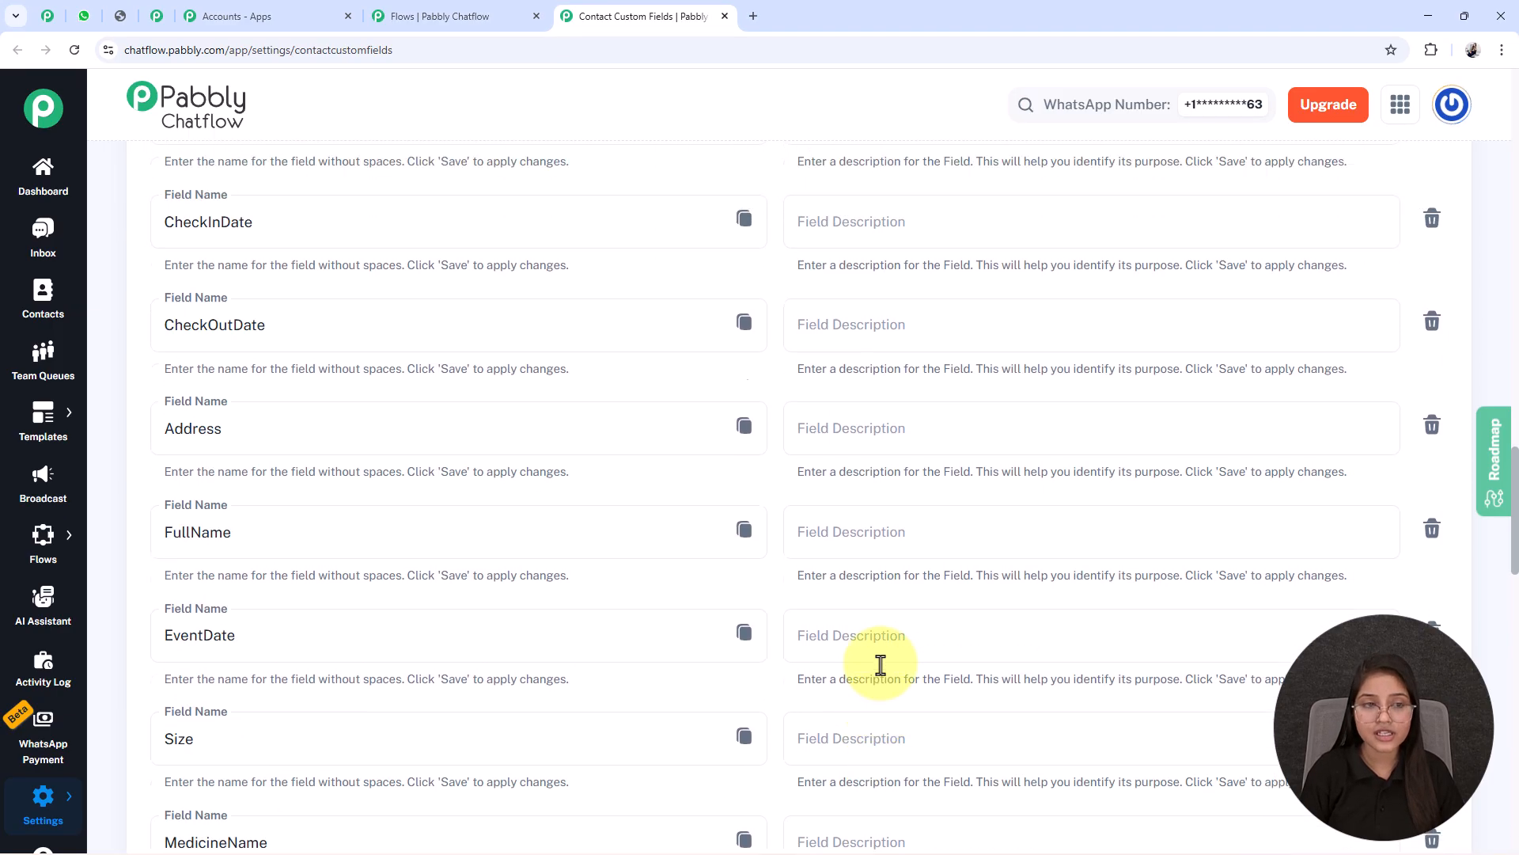
pyautogui.scroll(7, 880, 664)
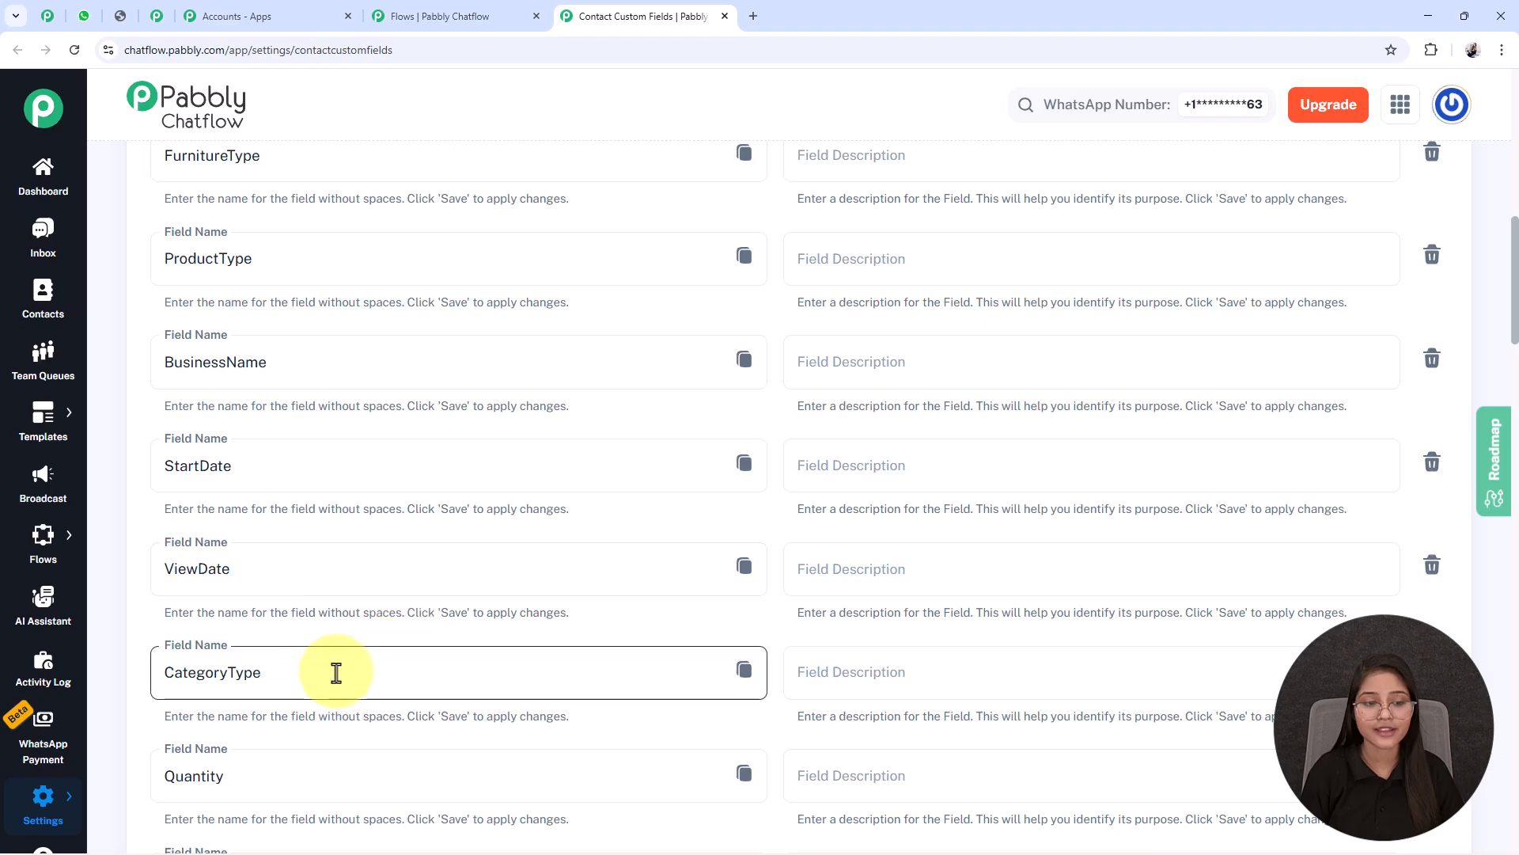
pyautogui.moveTo(333, 671); pyautogui.dragTo(91, 671)
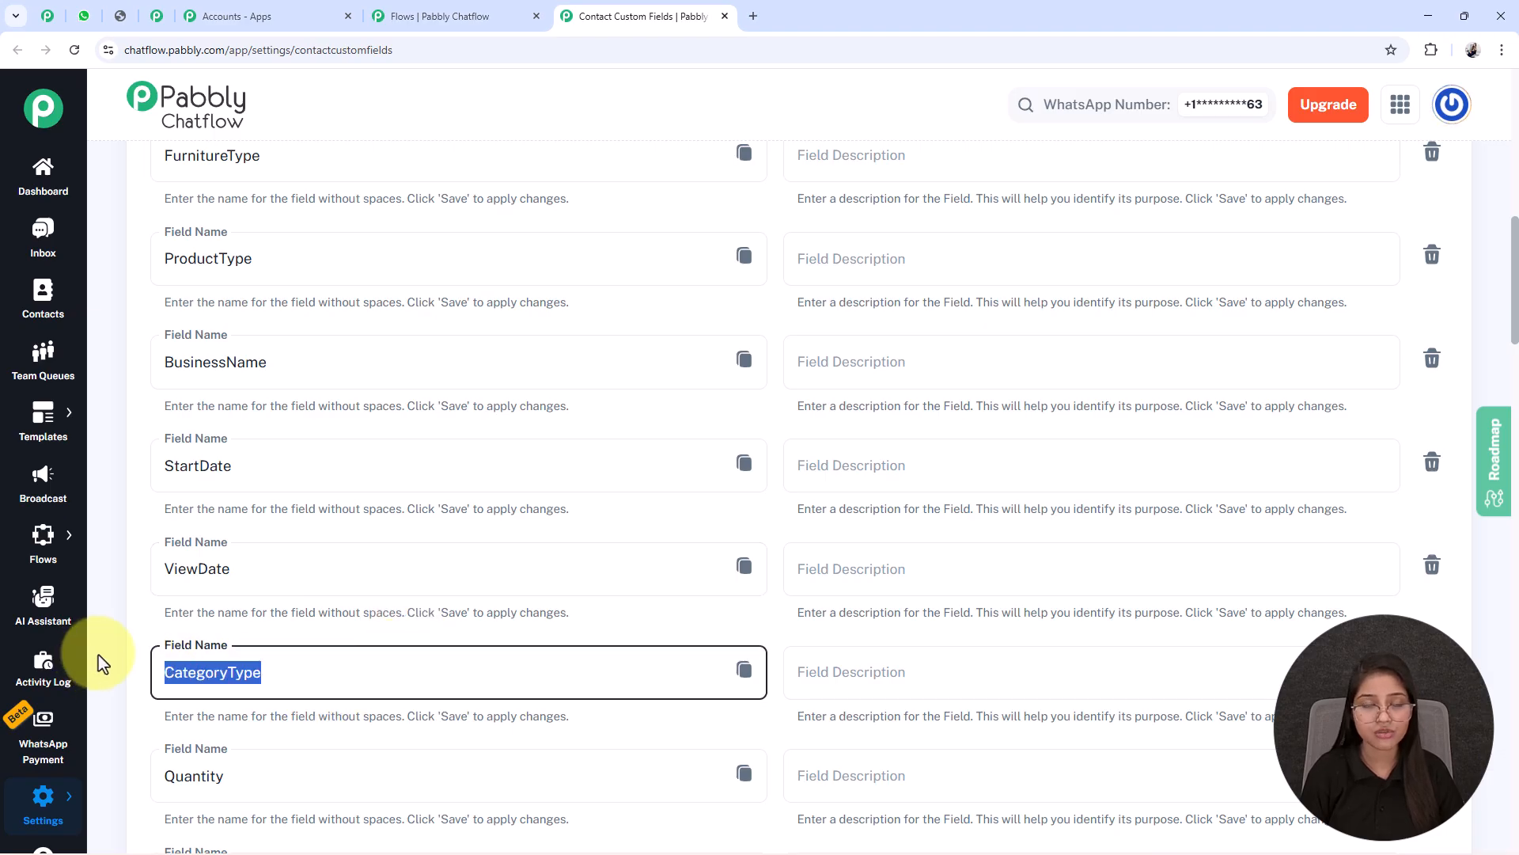
pyautogui.click(724, 16)
pyautogui.moveTo(943, 719); pyautogui.dragTo(1010, 559)
pyautogui.moveTo(968, 619); pyautogui.dragTo(916, 641)
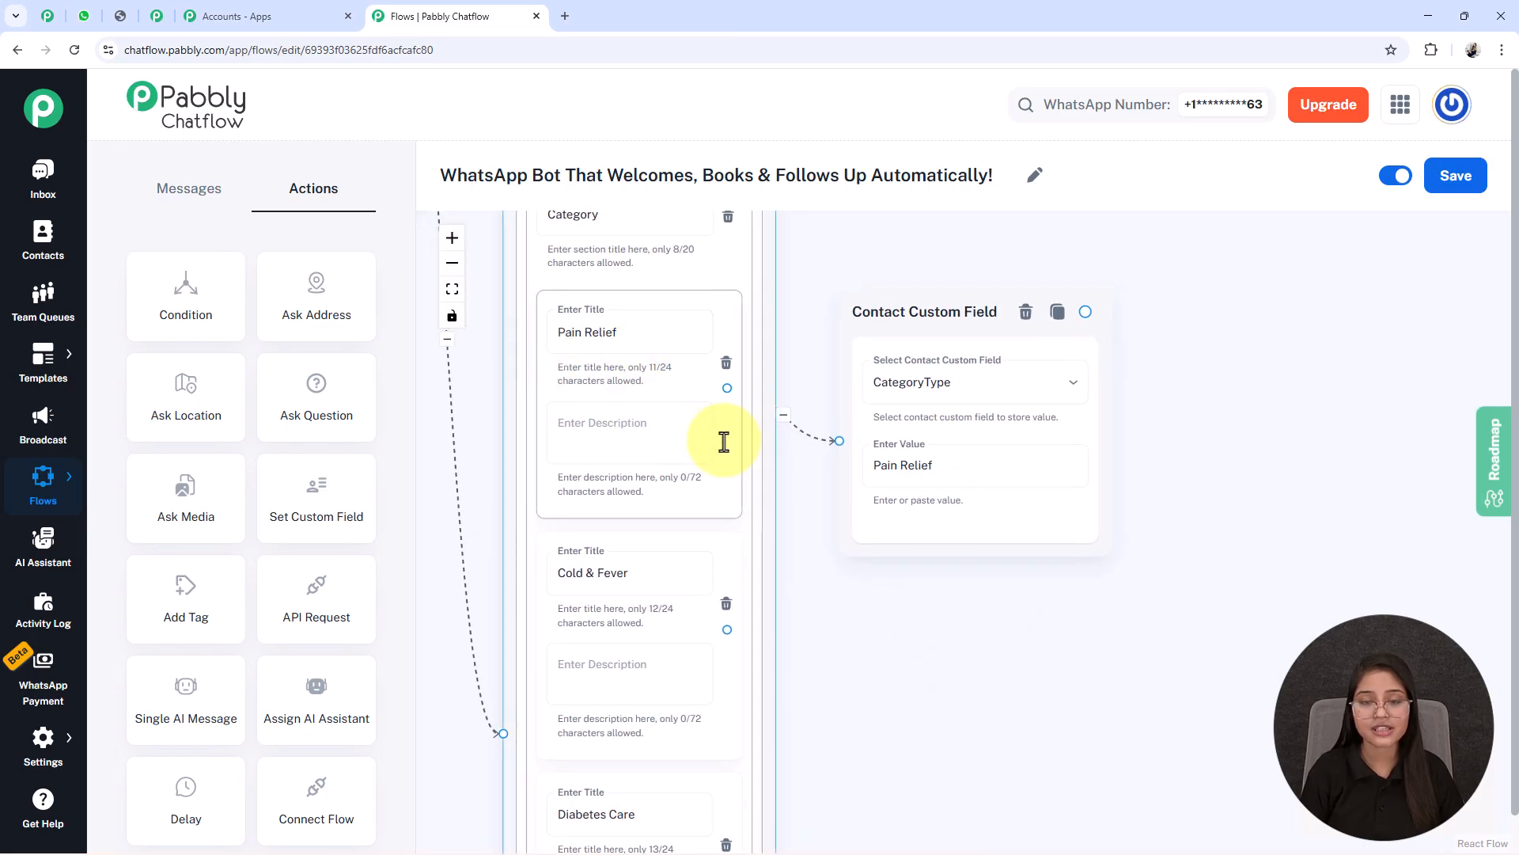
pyautogui.moveTo(933, 532); pyautogui.dragTo(926, 496)
pyautogui.moveTo(901, 586); pyautogui.dragTo(885, 405)
pyautogui.scroll(-2, 885, 368)
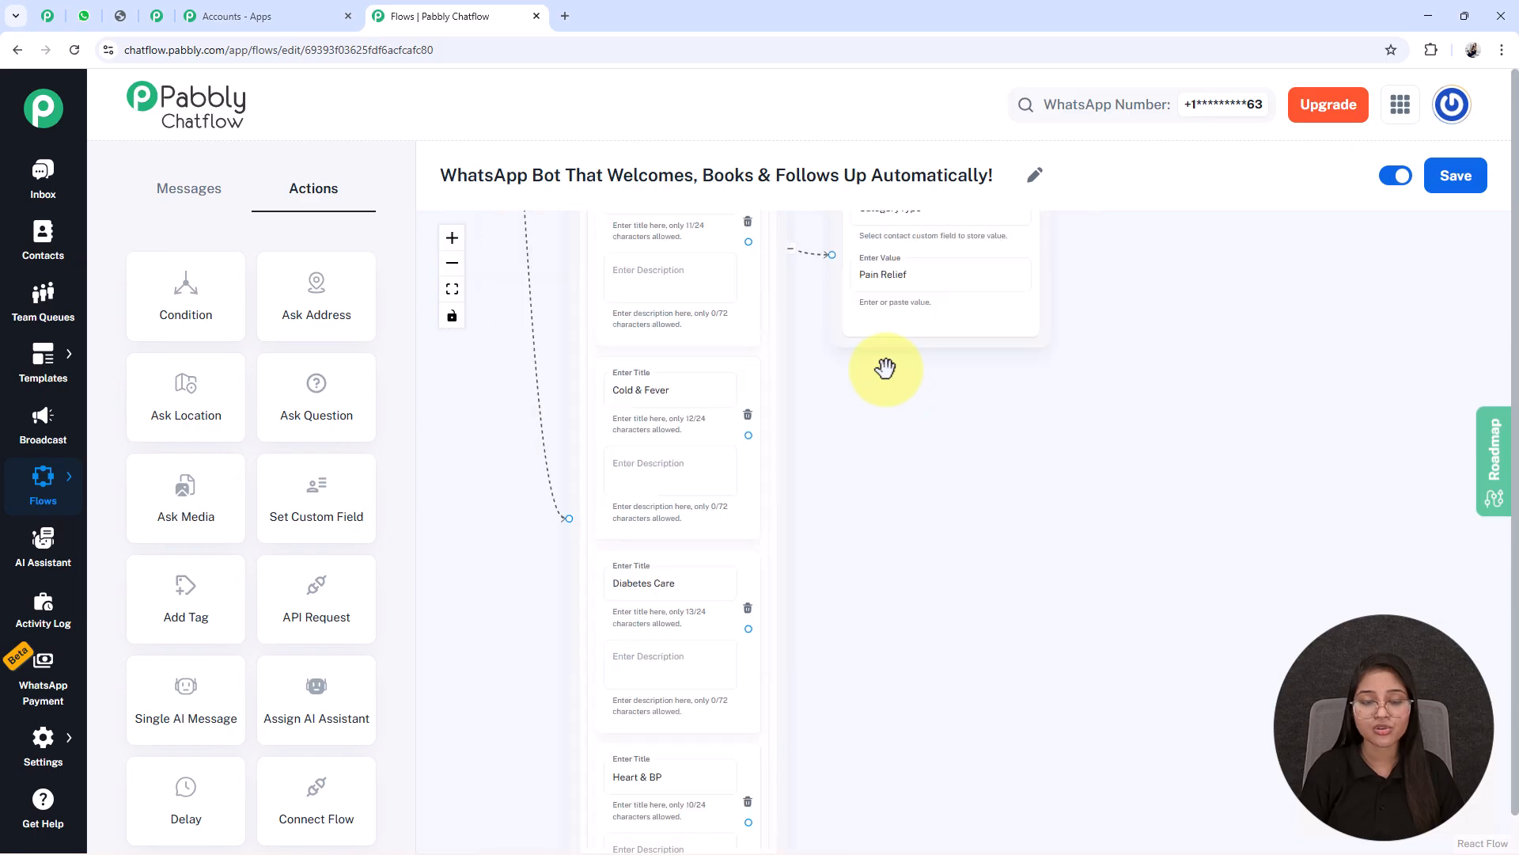
pyautogui.moveTo(957, 442); pyautogui.dragTo(871, 356)
pyautogui.scroll(-2, 871, 357)
pyautogui.moveTo(858, 434); pyautogui.dragTo(844, 304)
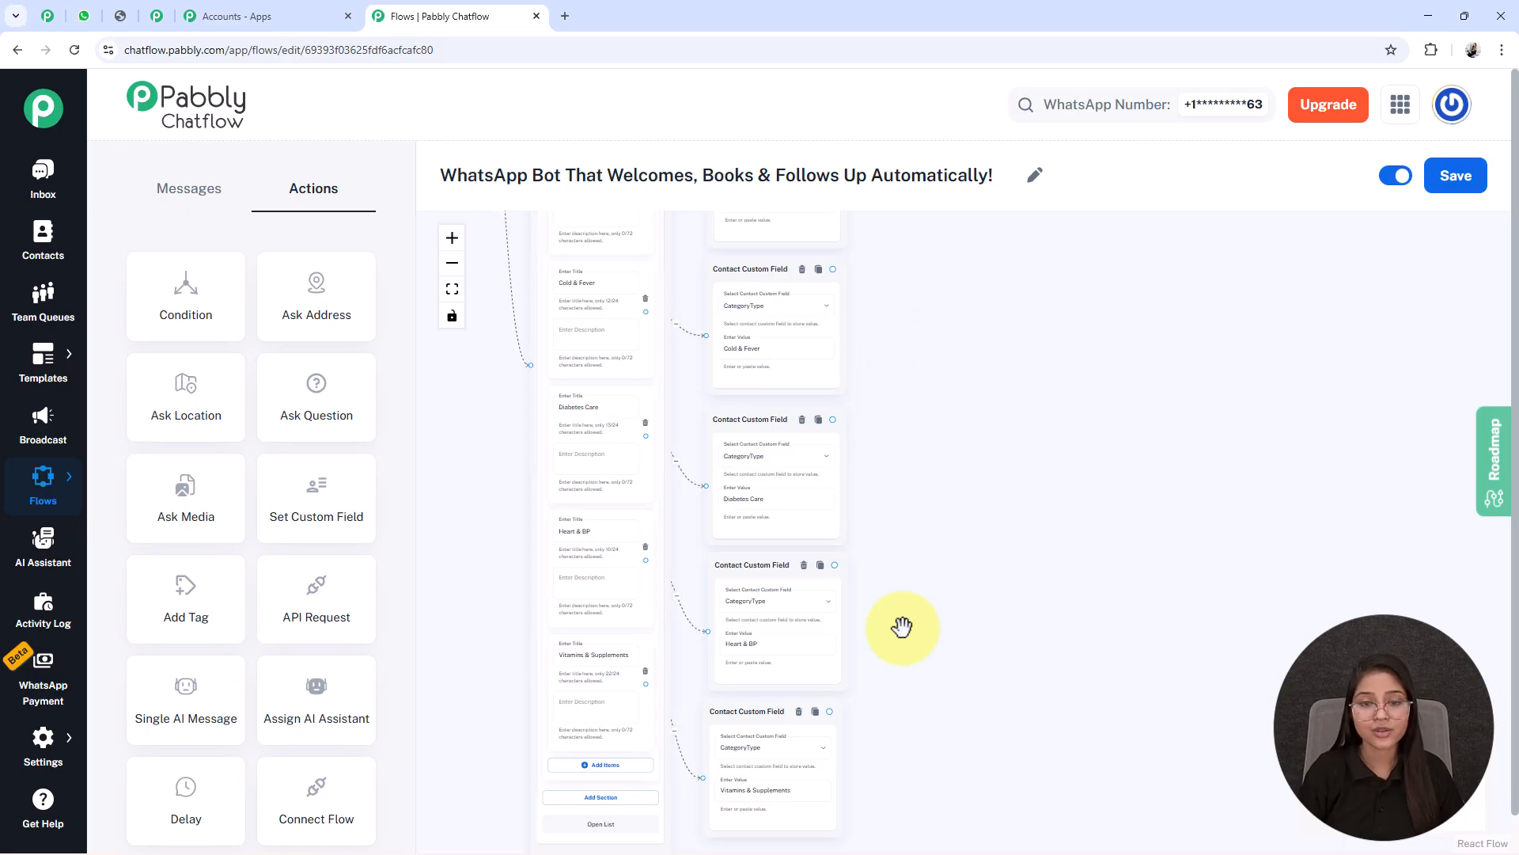
pyautogui.scroll(2, 901, 710)
pyautogui.moveTo(901, 710); pyautogui.dragTo(937, 569)
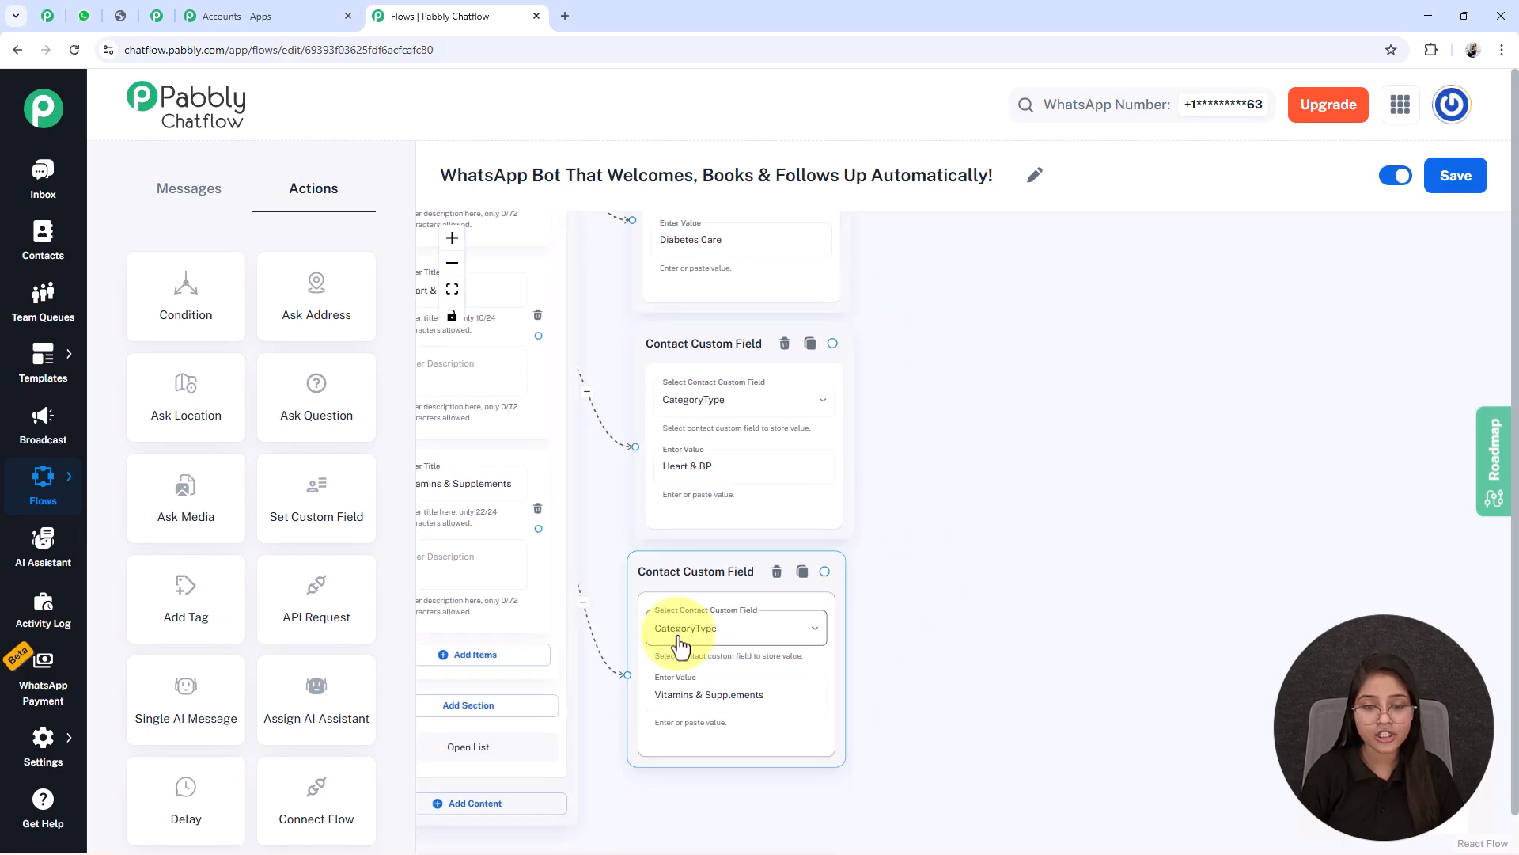
pyautogui.moveTo(912, 403); pyautogui.dragTo(1026, 519)
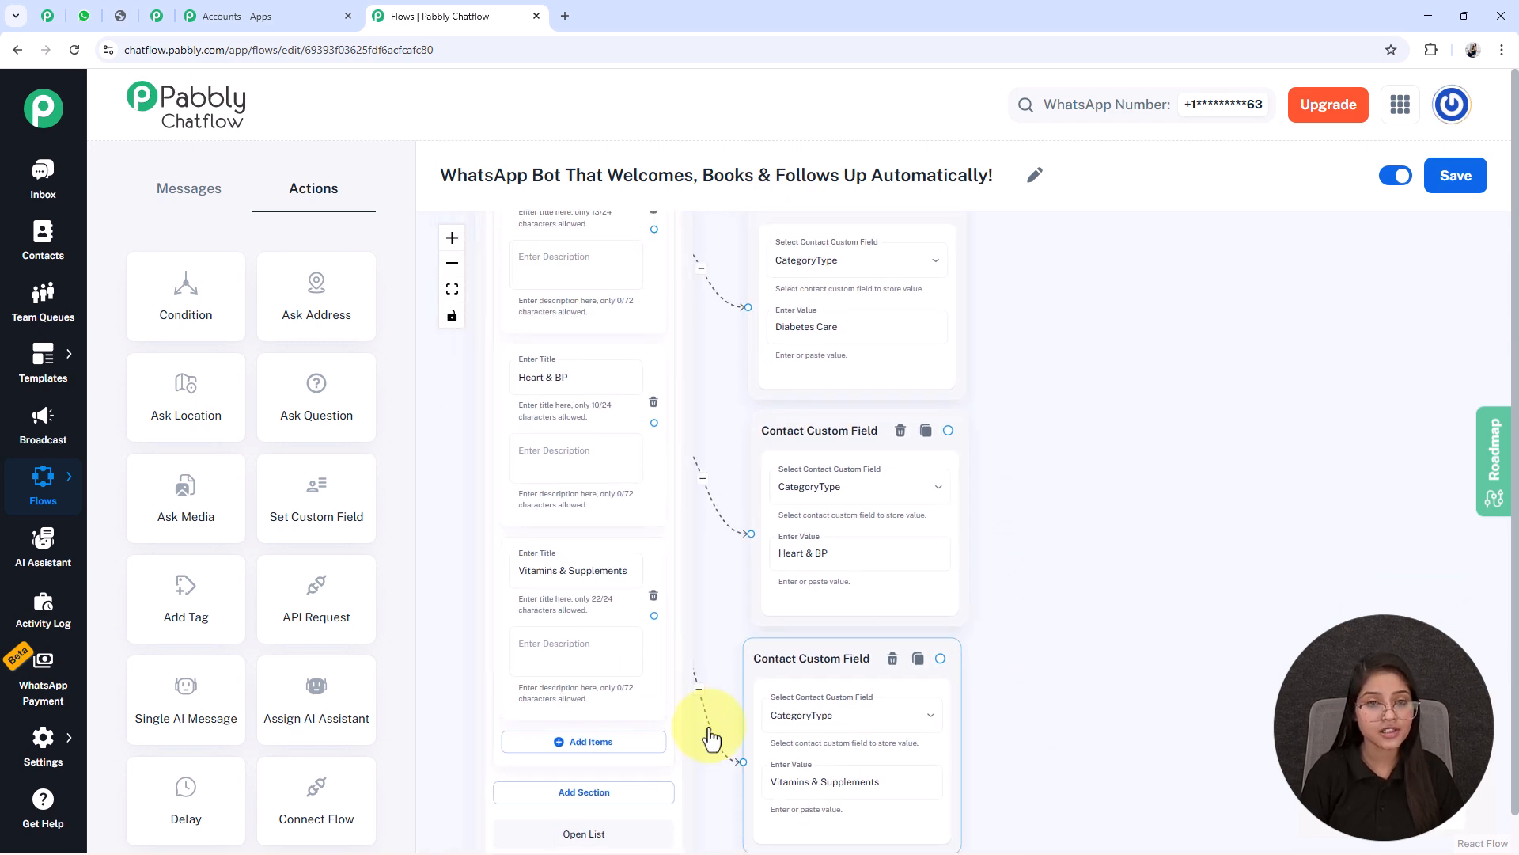
pyautogui.moveTo(1129, 542); pyautogui.dragTo(1008, 681)
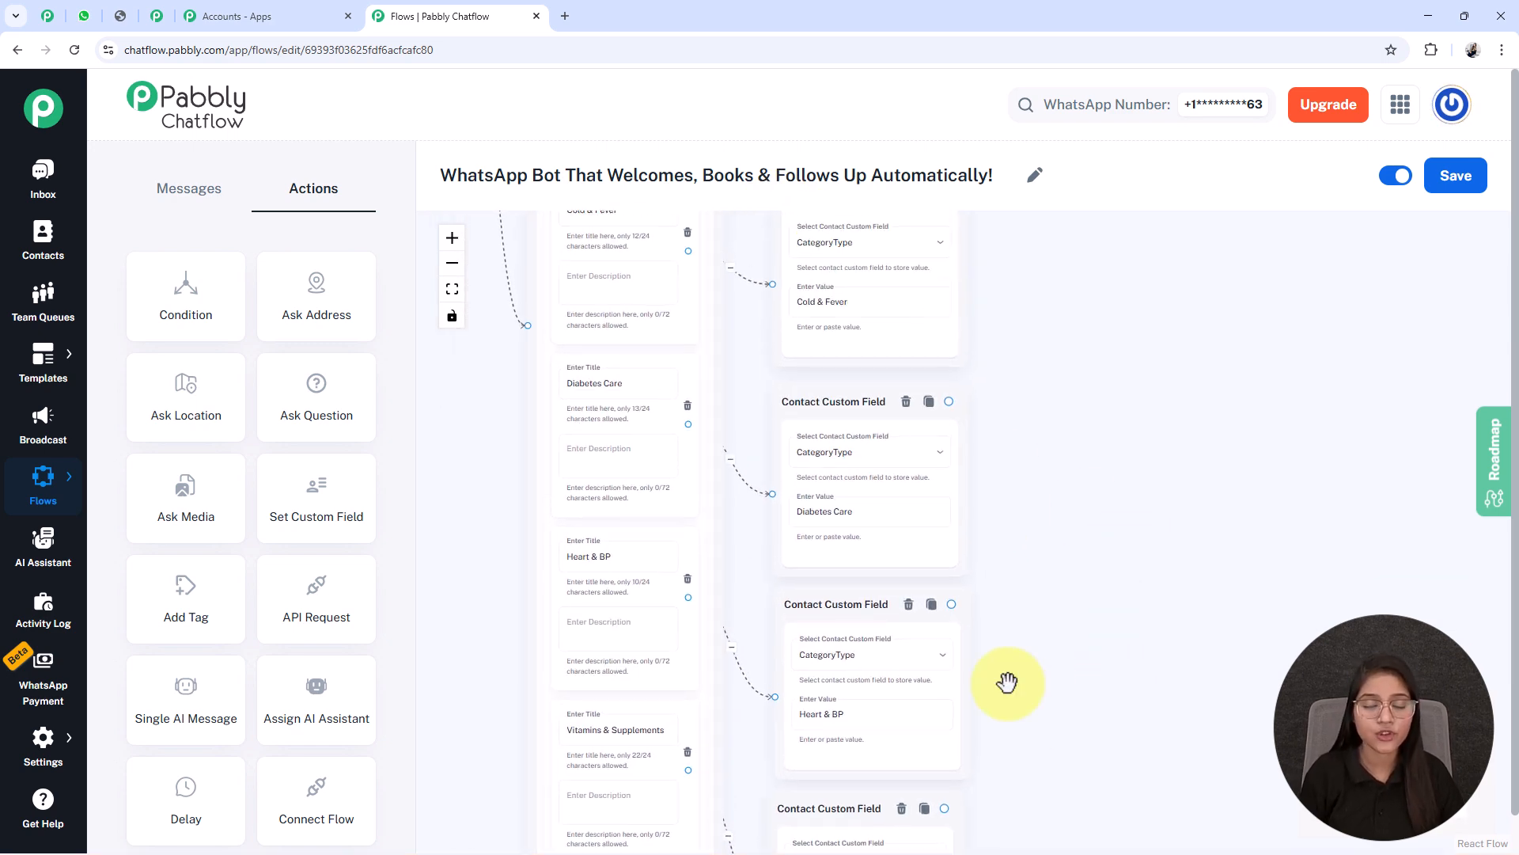
pyautogui.click(584, 397)
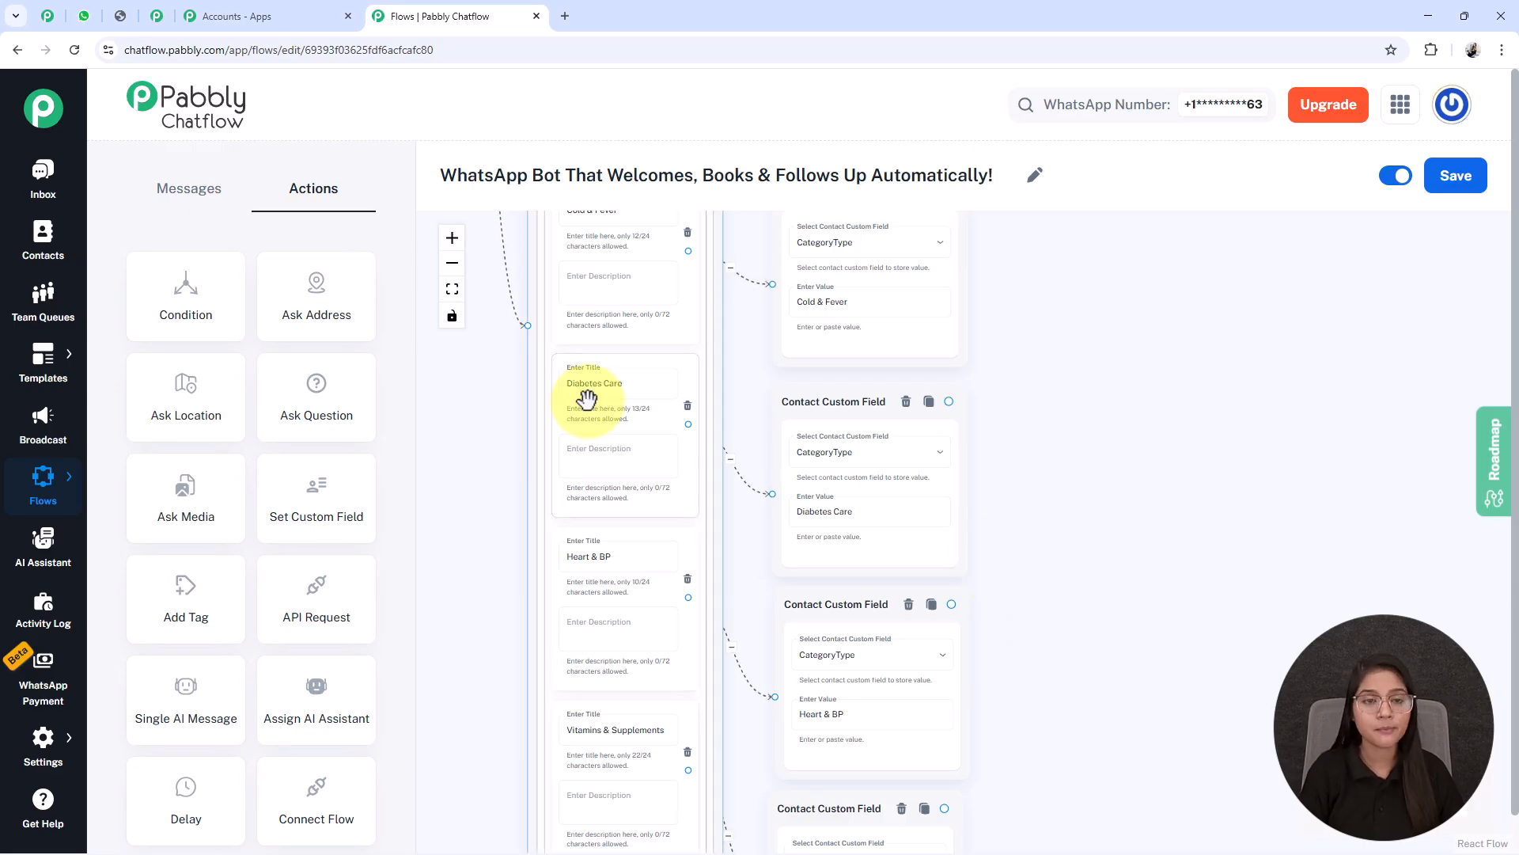
pyautogui.tripleClick(589, 380)
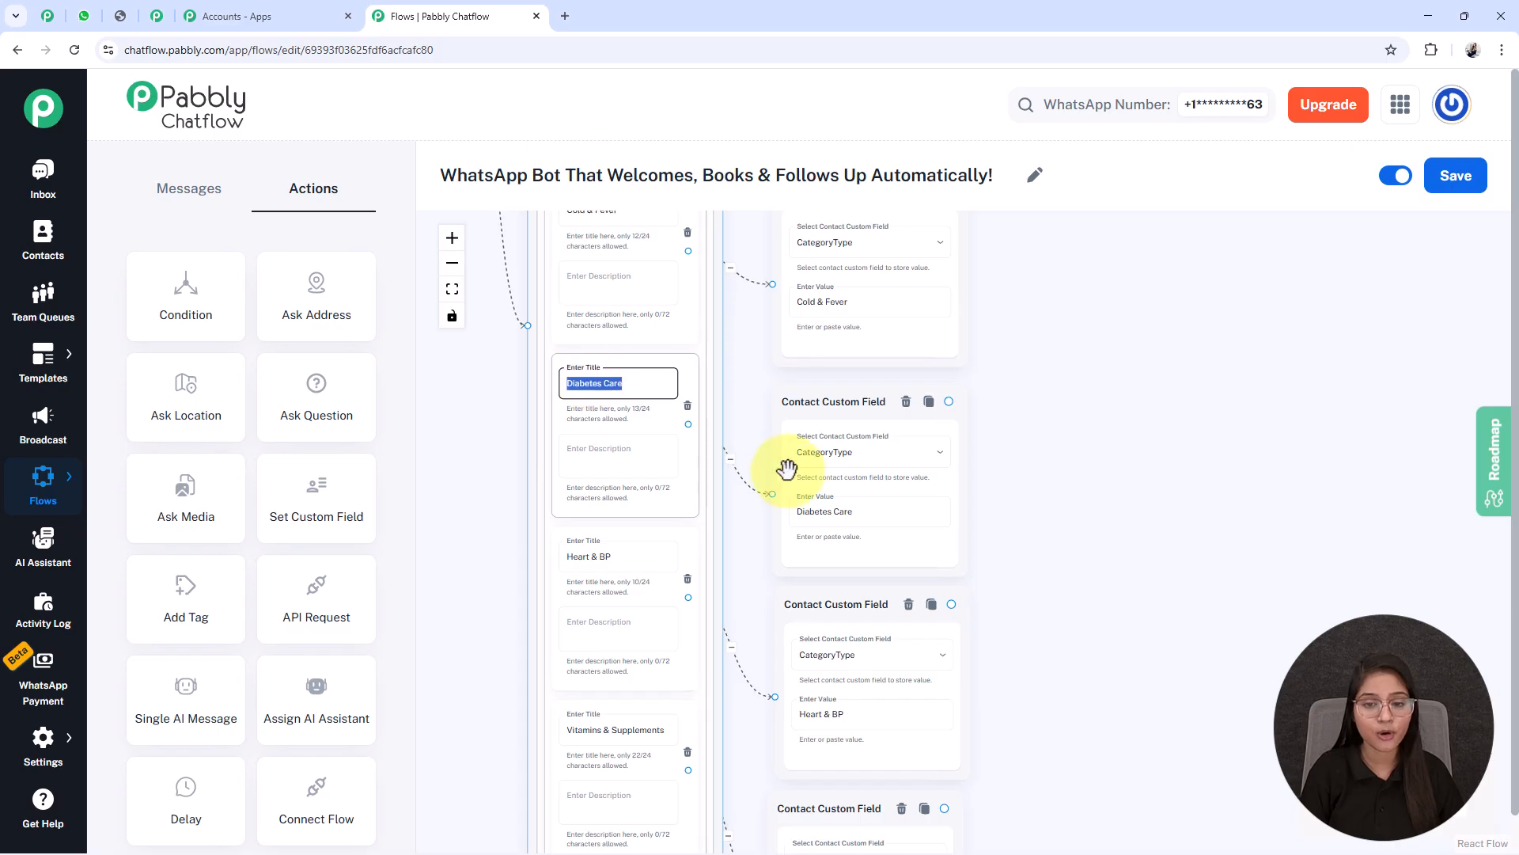
pyautogui.tripleClick(795, 513)
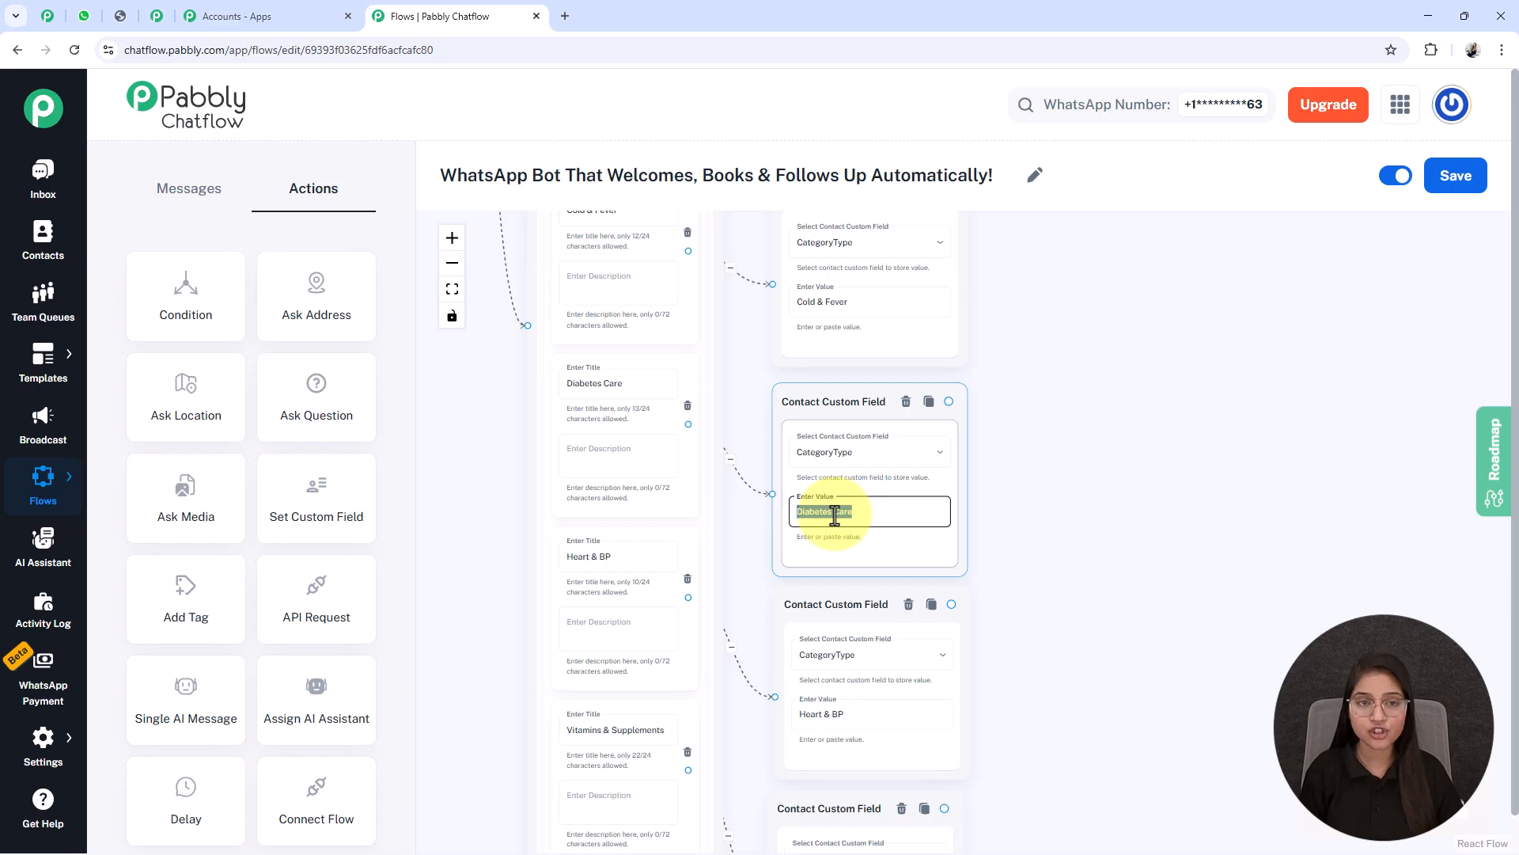
pyautogui.scroll(-4, 902, 472)
pyautogui.moveTo(1074, 484); pyautogui.dragTo(928, 515)
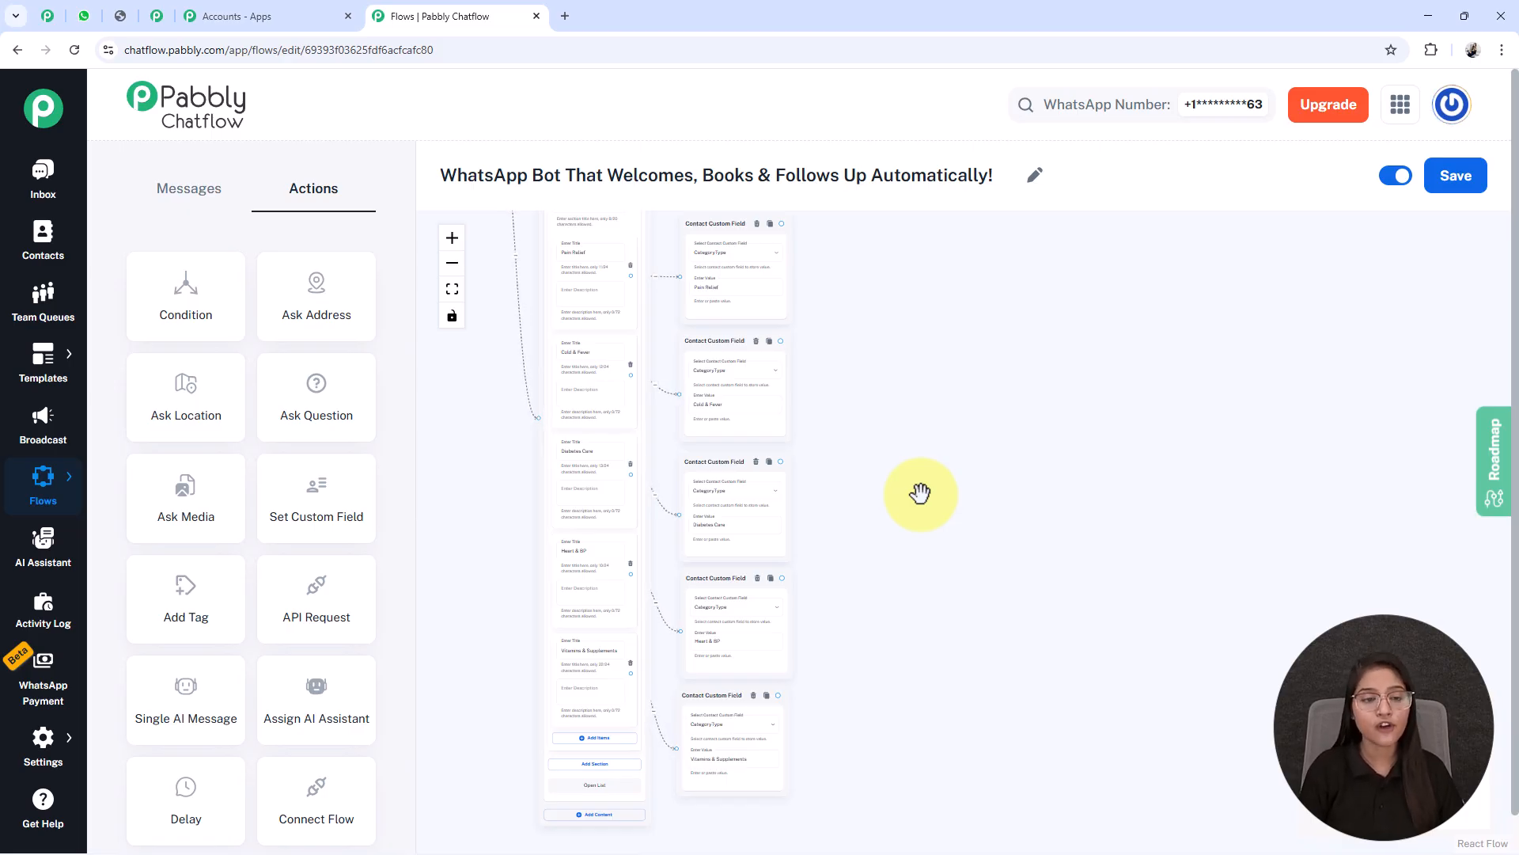
# Add an Ask Question node and paste in the medicine-name prompt.
pyautogui.moveTo(329, 313); pyautogui.dragTo(960, 585)
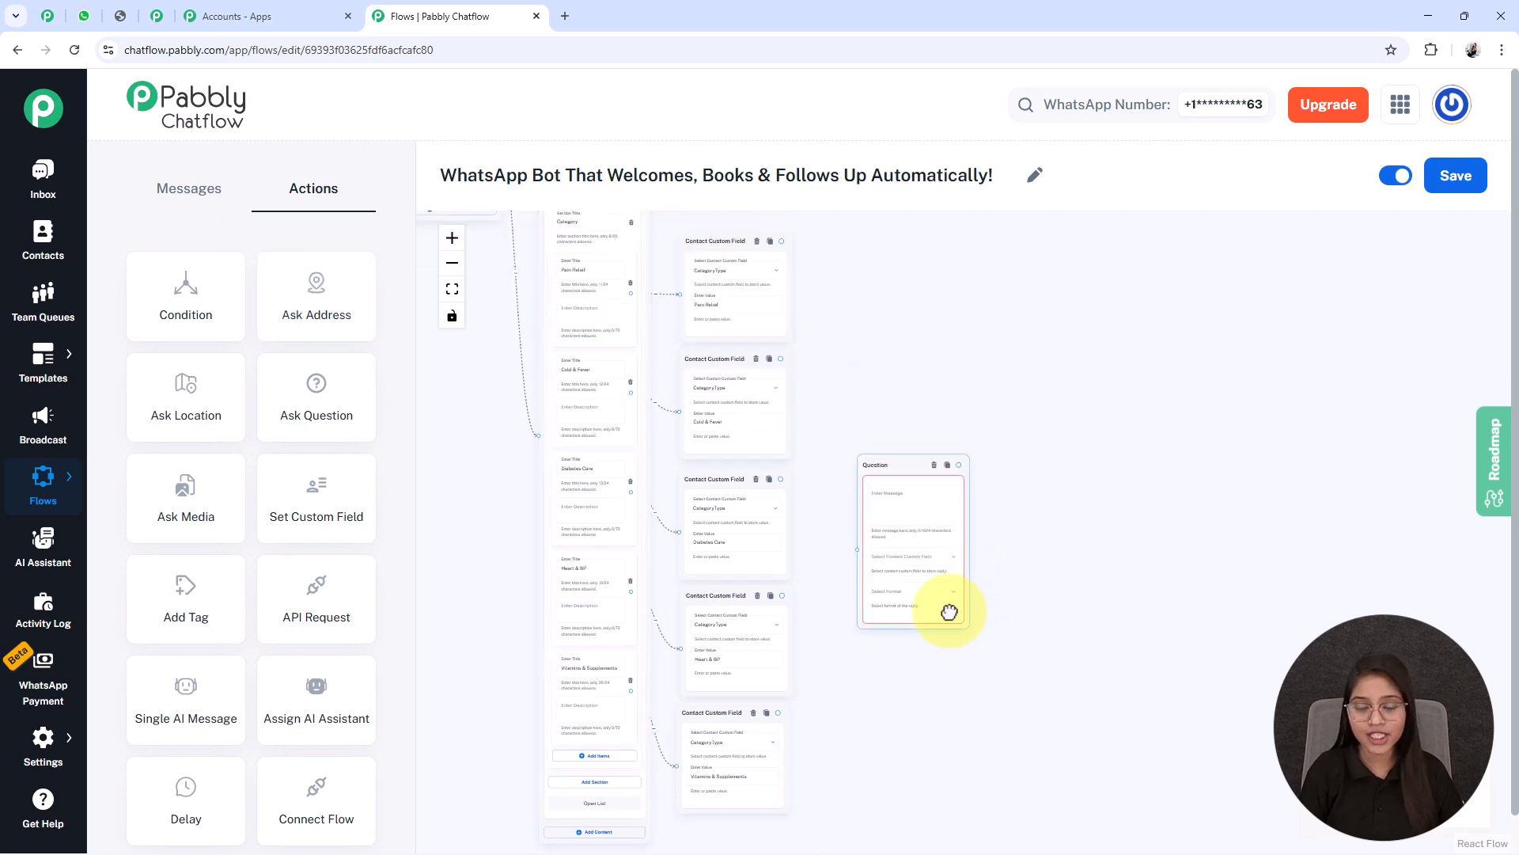
pyautogui.scroll(3, 922, 499)
pyautogui.scroll(2, 871, 422)
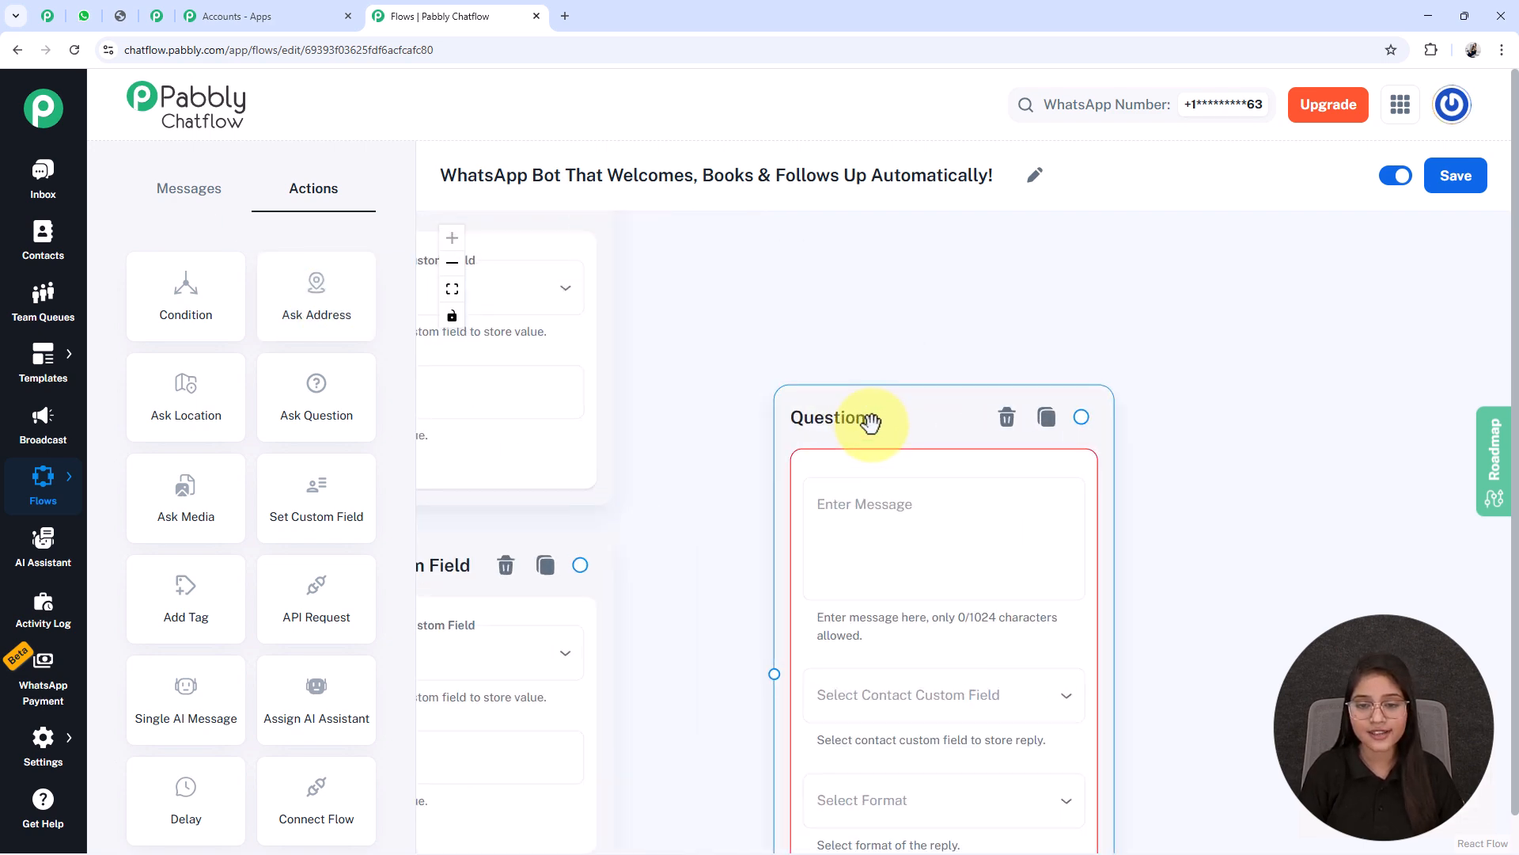
pyautogui.scroll(2, 804, 377)
pyautogui.click(869, 492)
pyautogui.write('*Please share the medicine name* 💊')
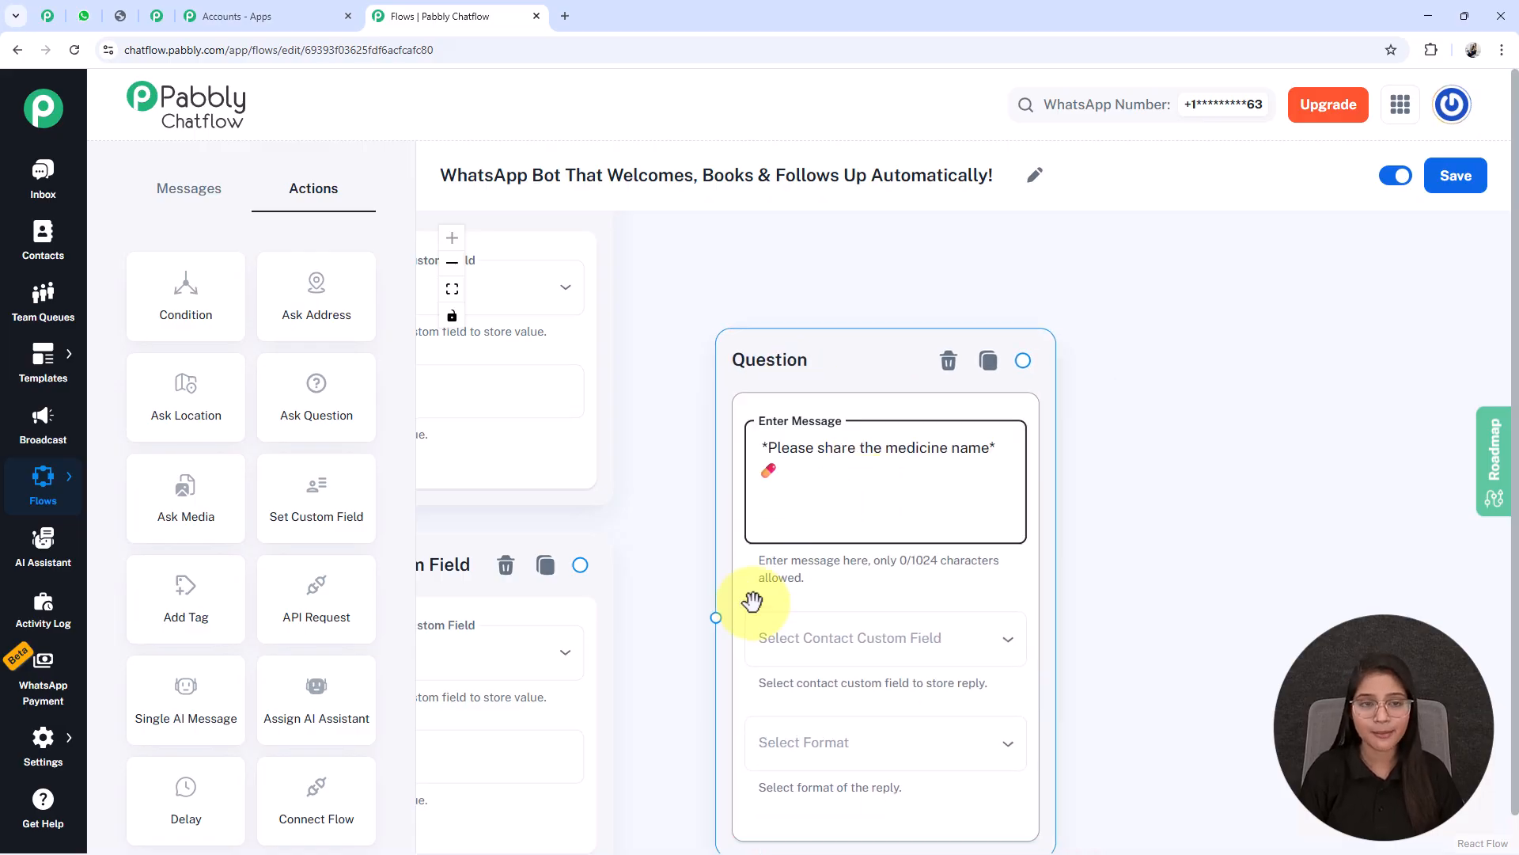
# Save the reply to the MedicineName custom field with Text as the reply format.
pyautogui.click(871, 661)
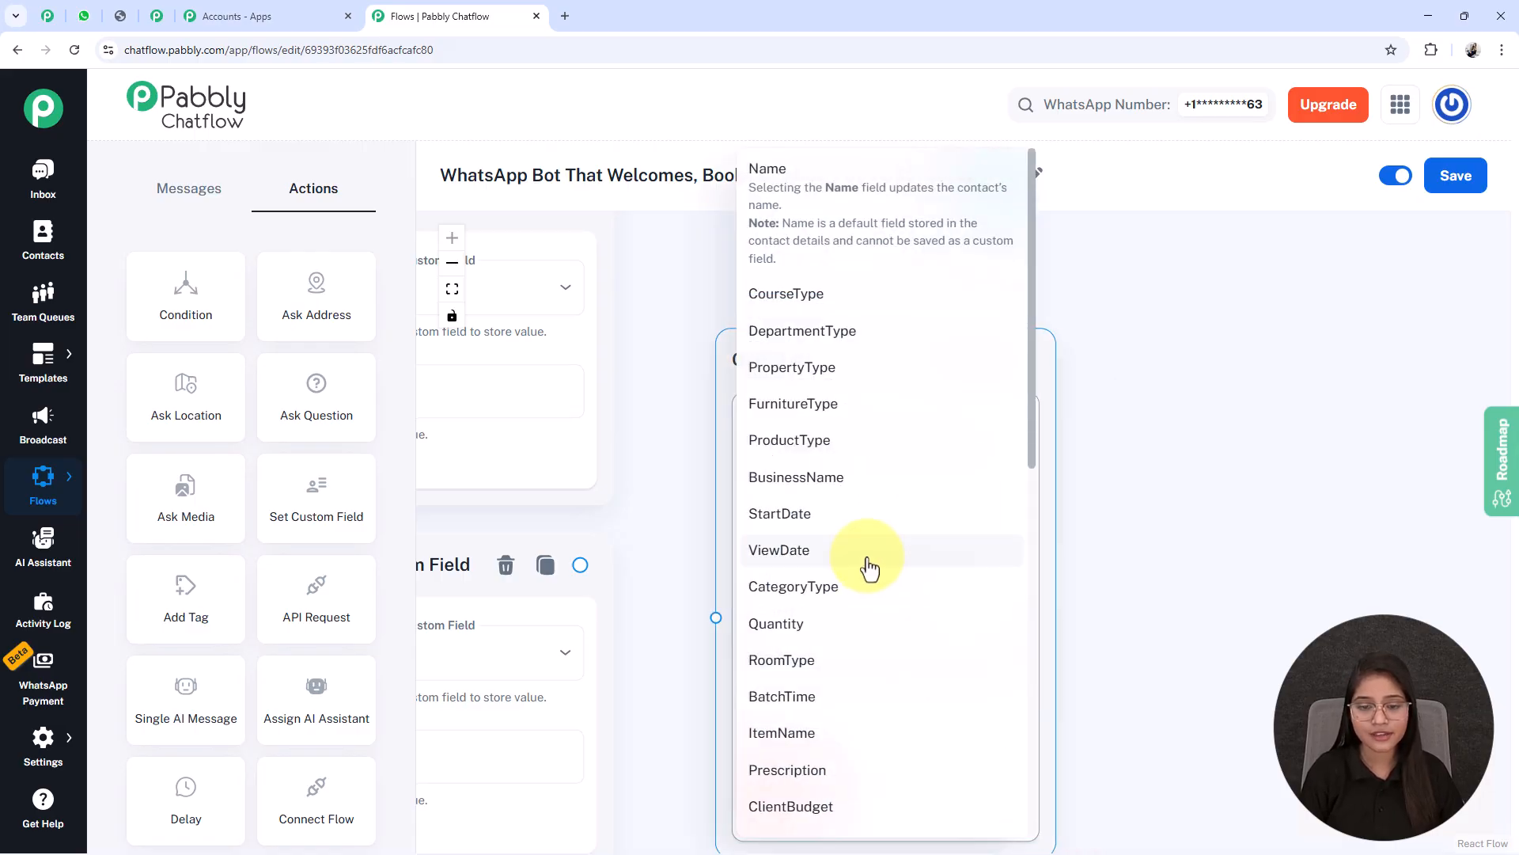
pyautogui.scroll(-5, 868, 568)
pyautogui.click(839, 665)
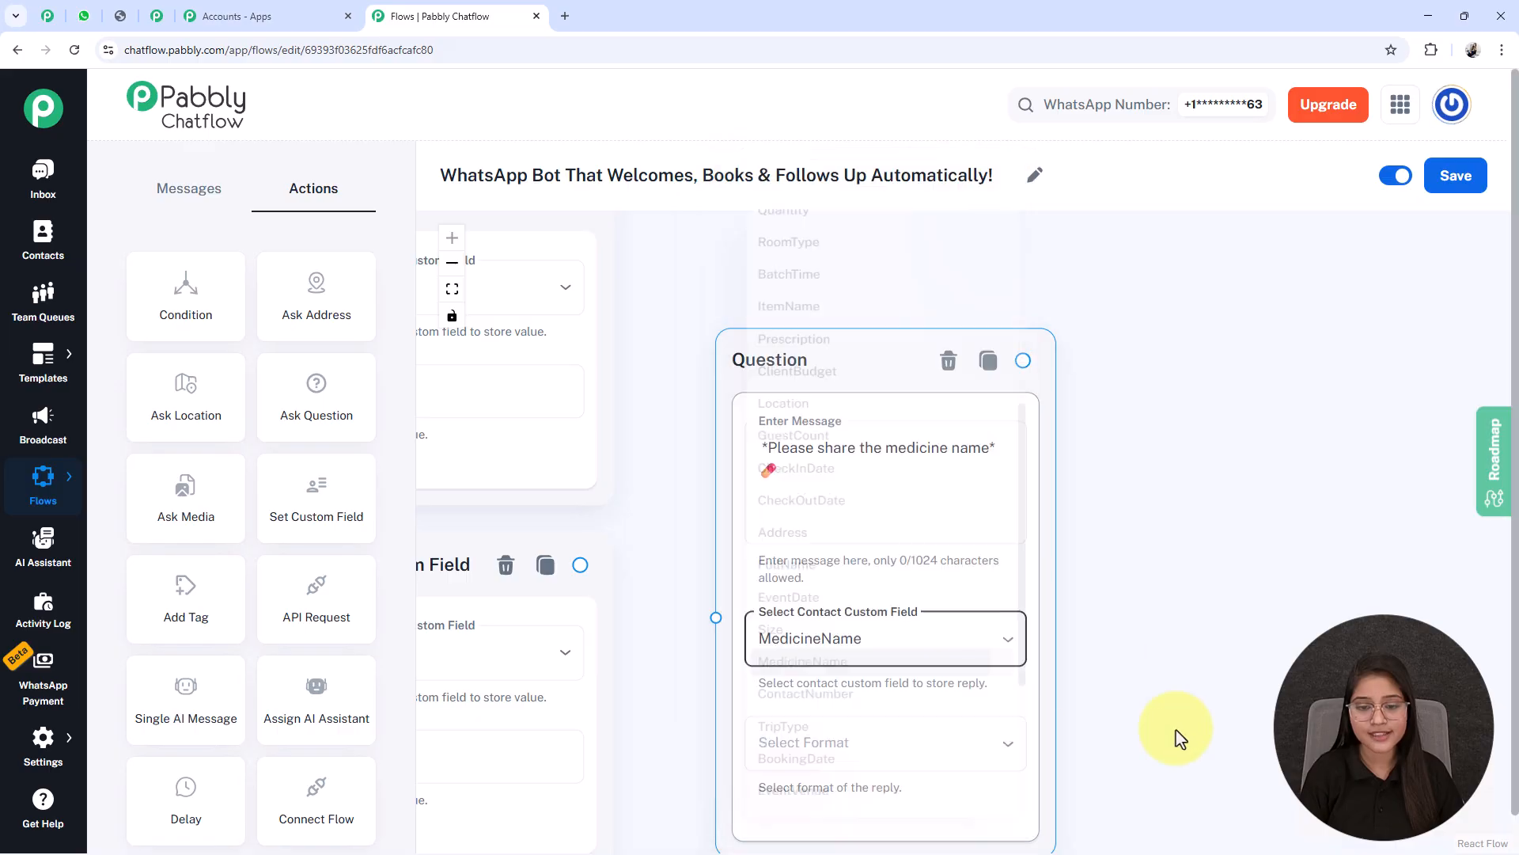
pyautogui.scroll(-3, 1163, 490)
pyautogui.click(816, 528)
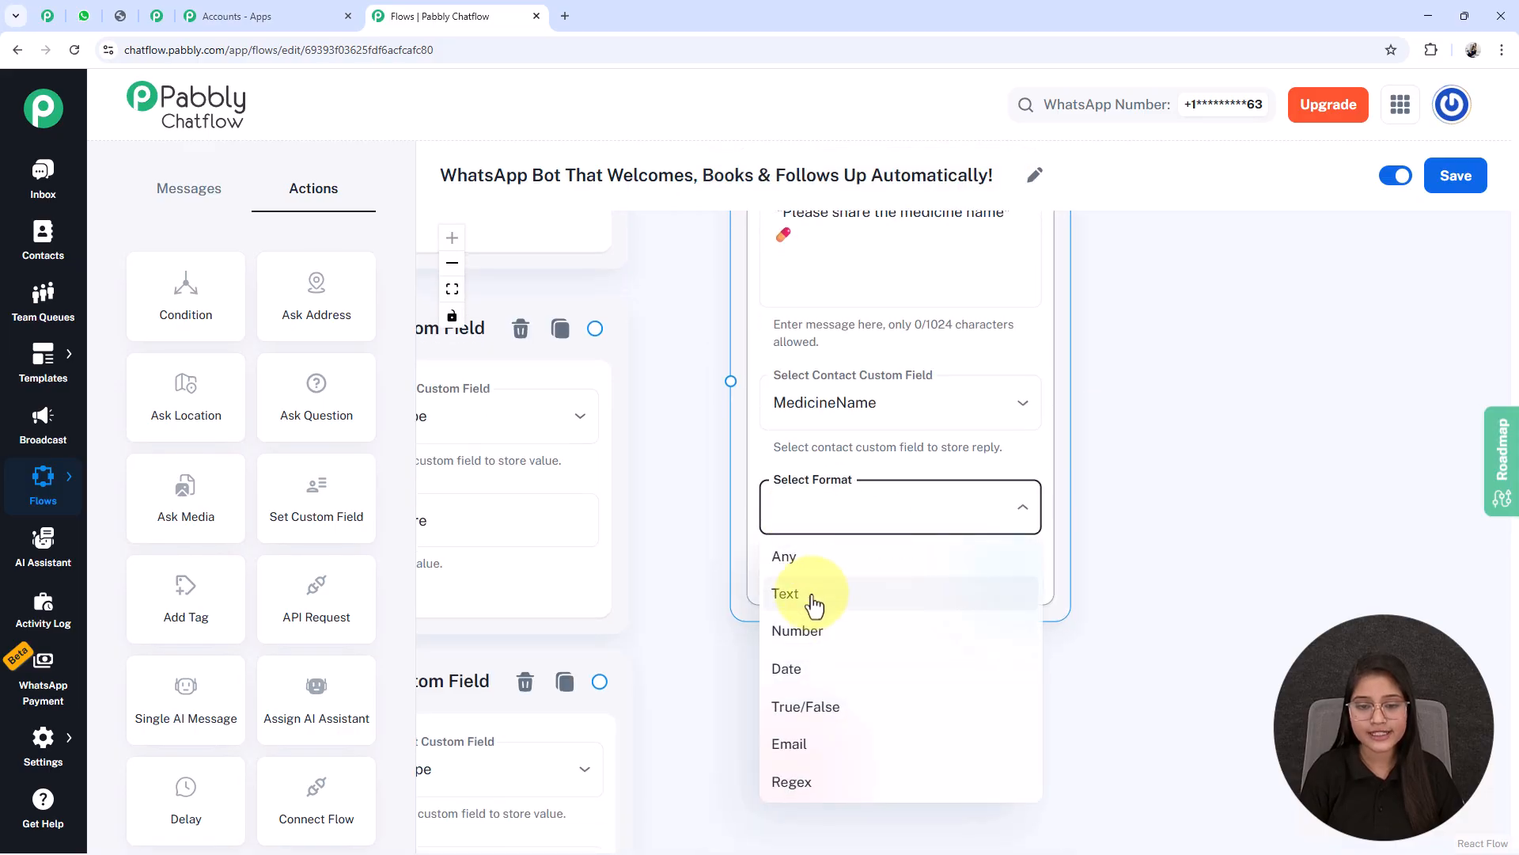
pyautogui.click(814, 606)
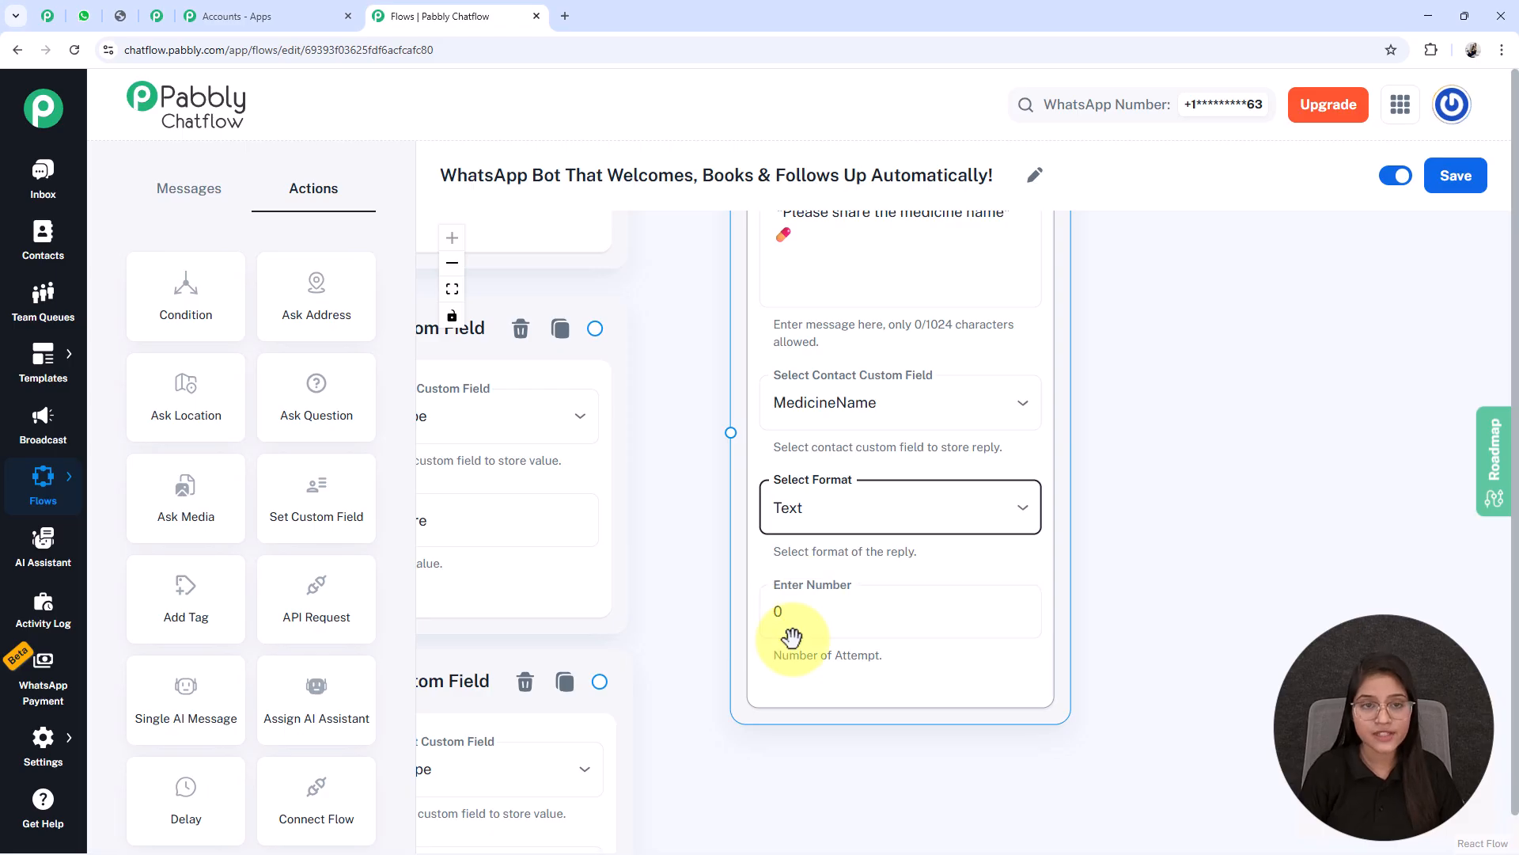
pyautogui.click(843, 529)
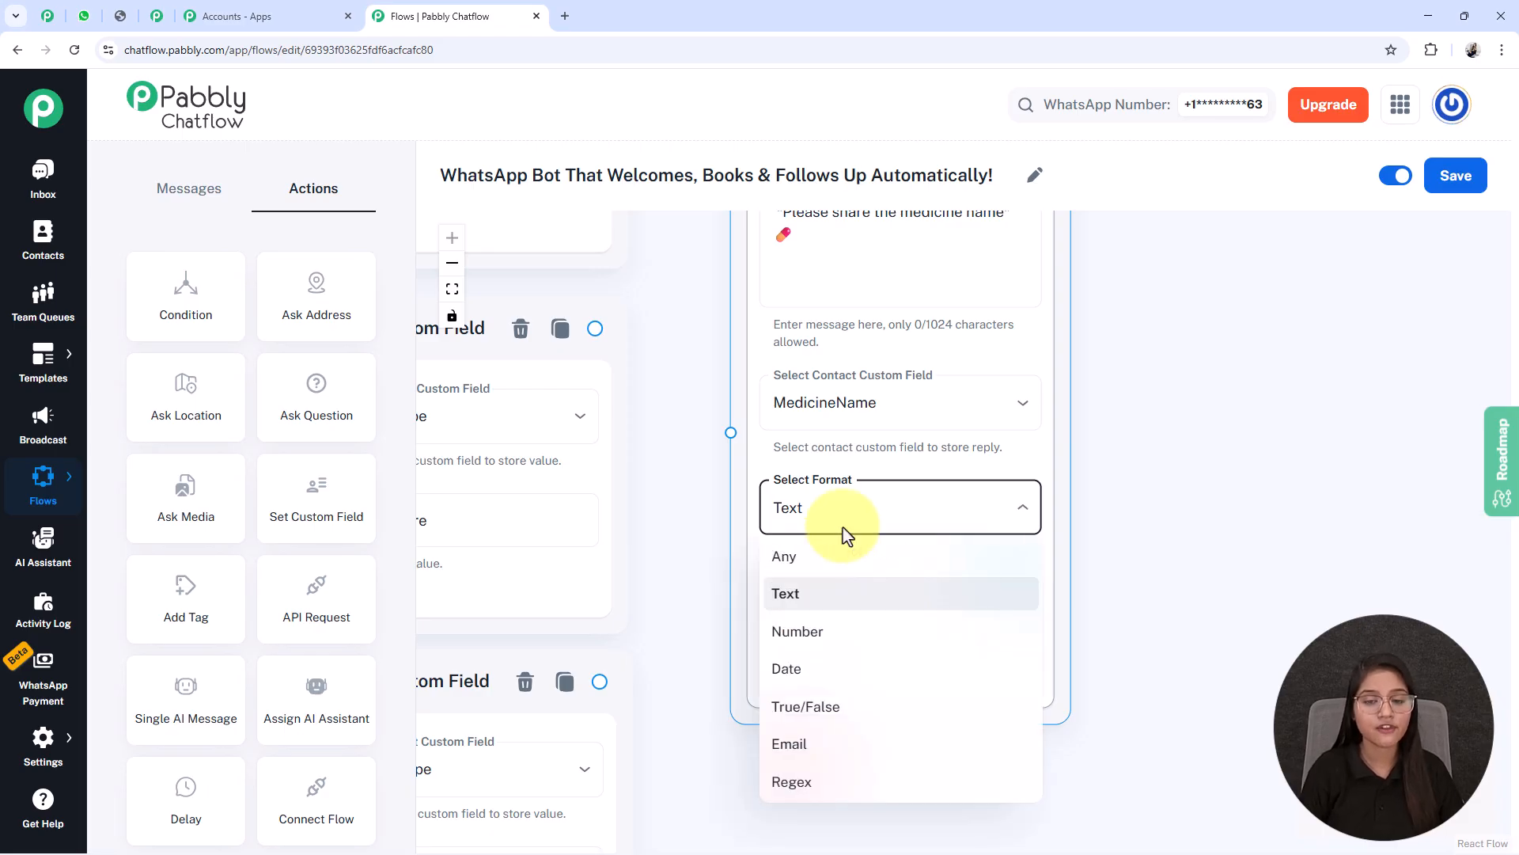
pyautogui.click(819, 616)
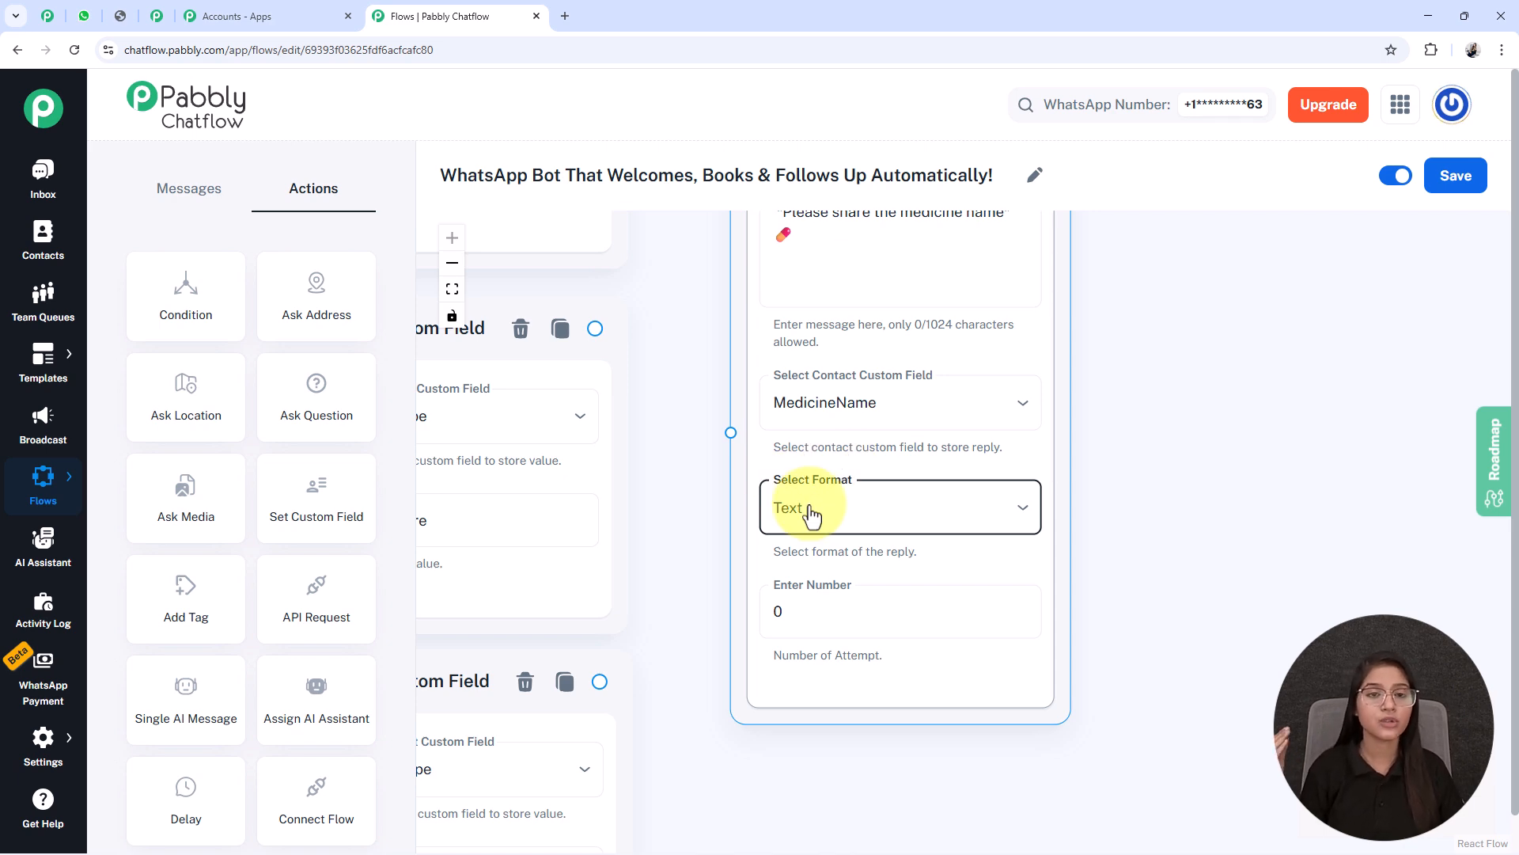
# Set the question's number of attempts to 0.
pyautogui.click(813, 604)
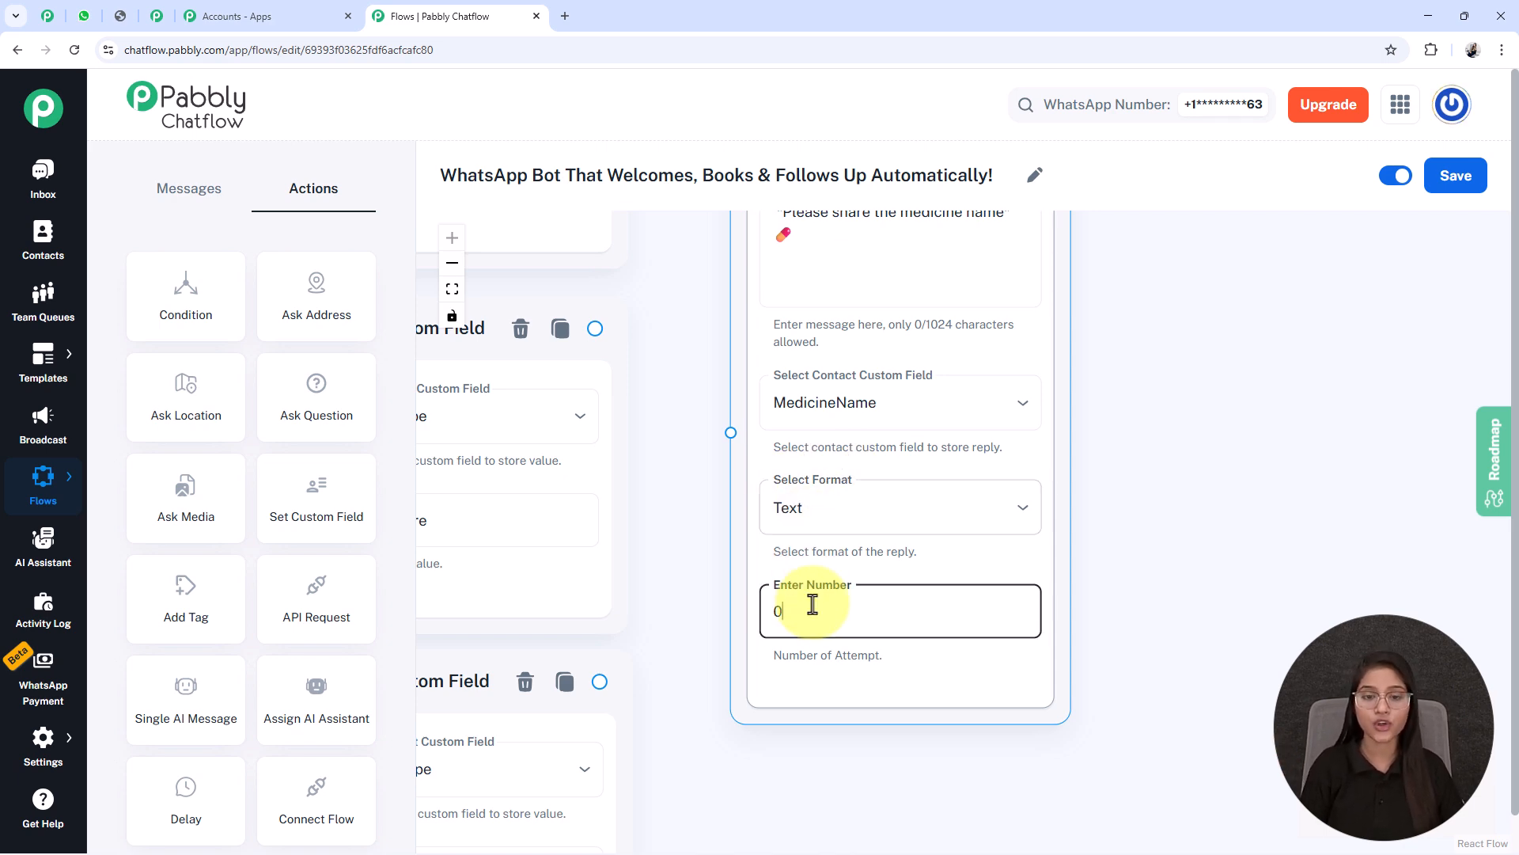
pyautogui.press('BackSpace')
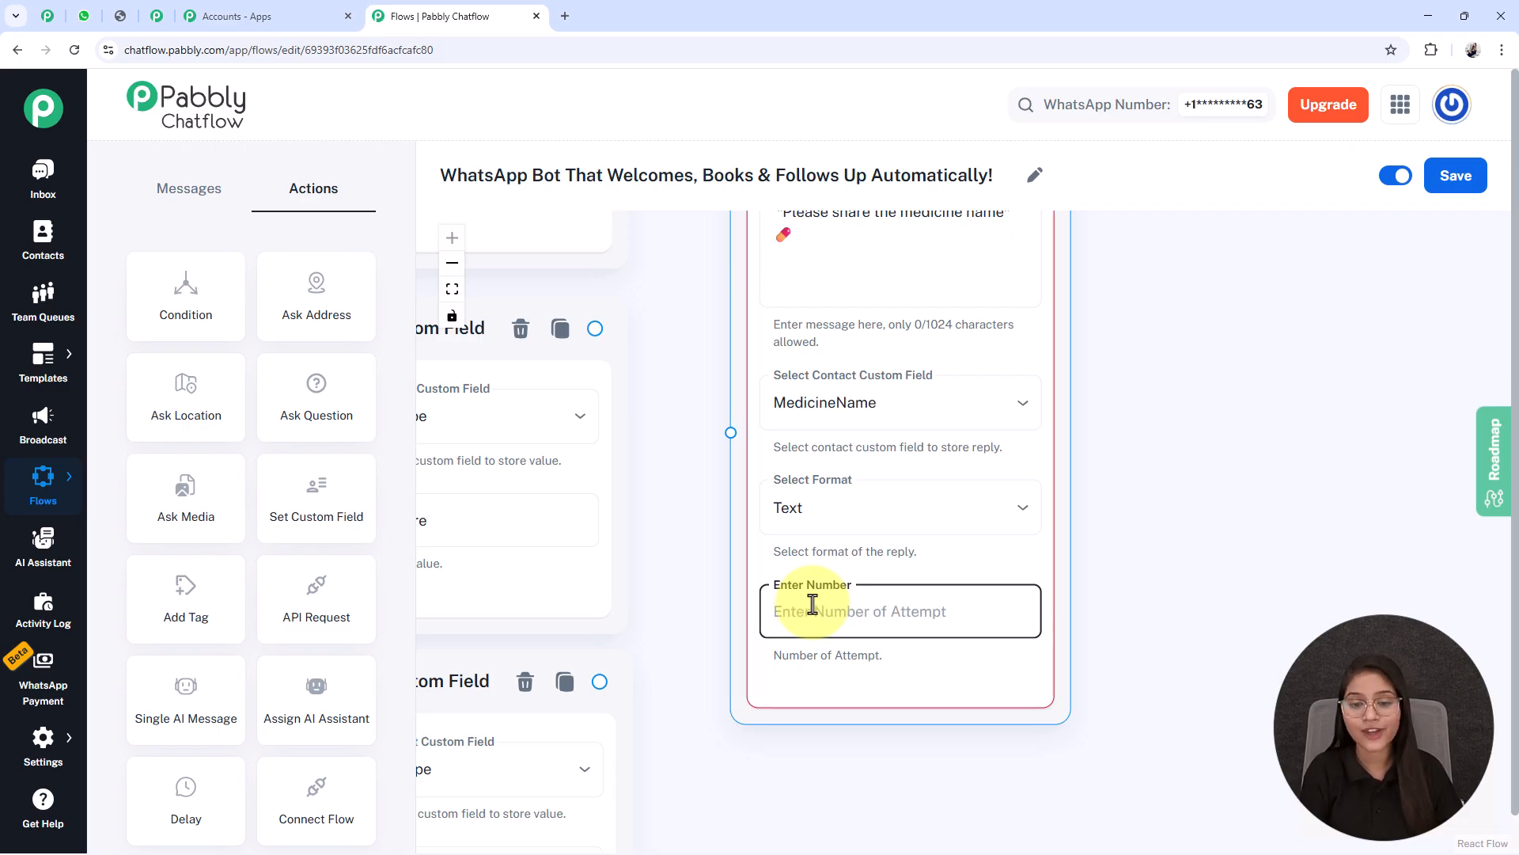
pyautogui.write('1')
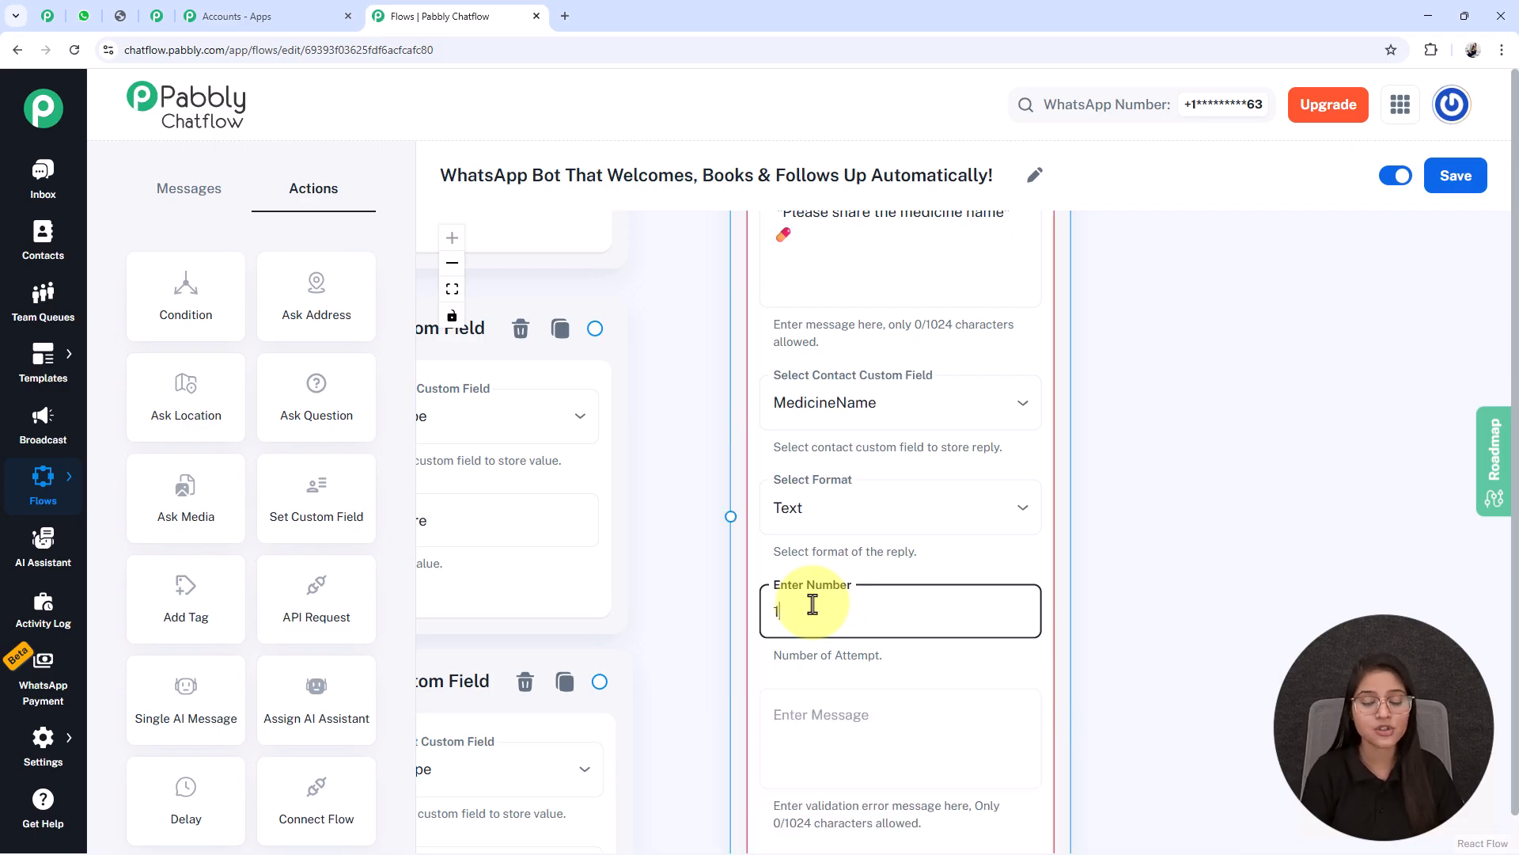
pyautogui.moveTo(1179, 658); pyautogui.dragTo(1175, 477)
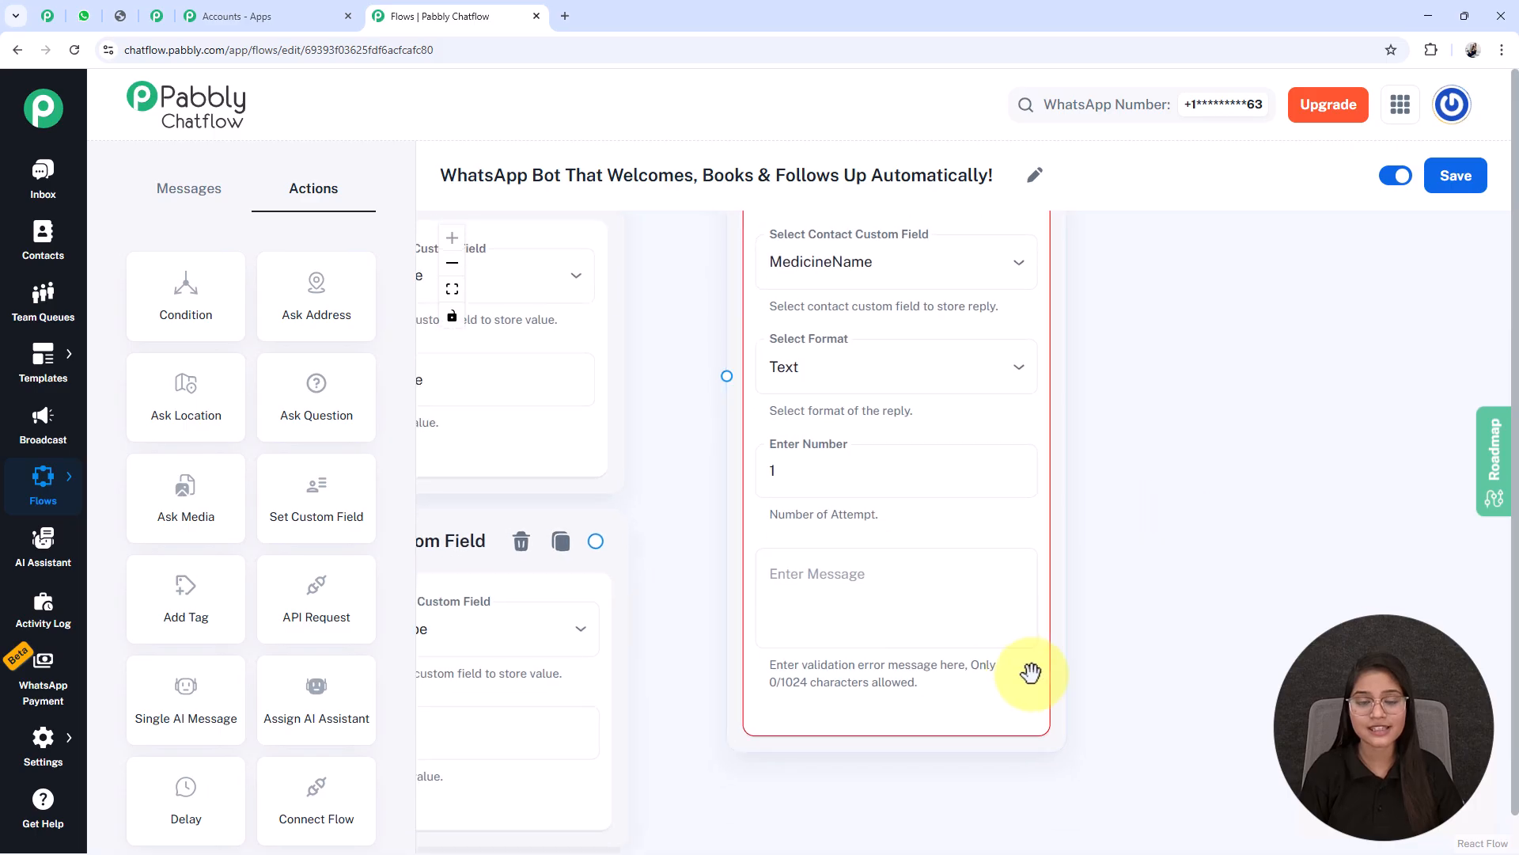
pyautogui.click(831, 473)
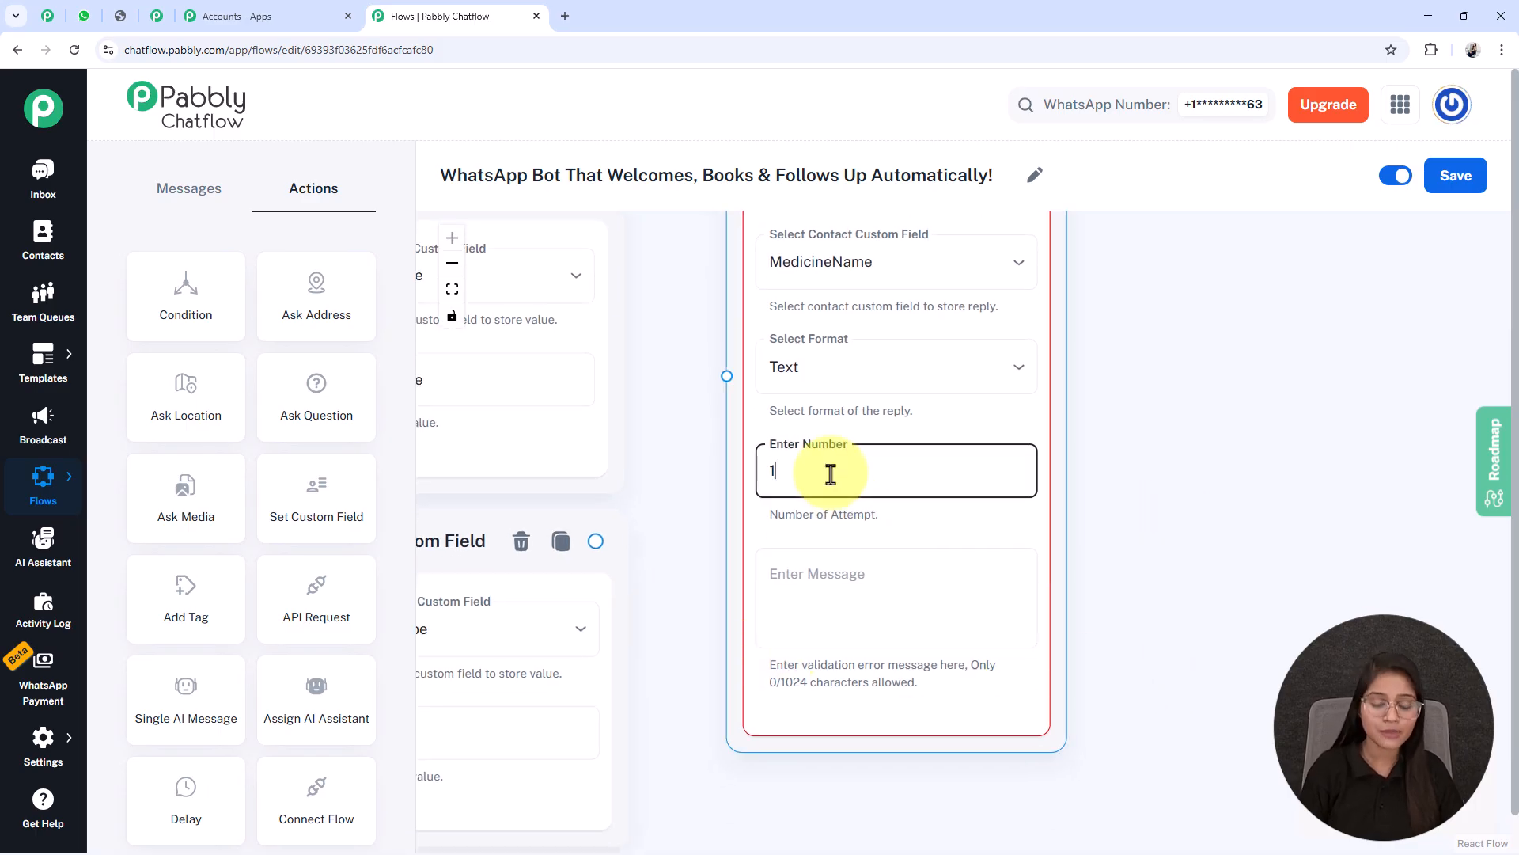
pyautogui.press('BackSpace')
pyautogui.write('0')
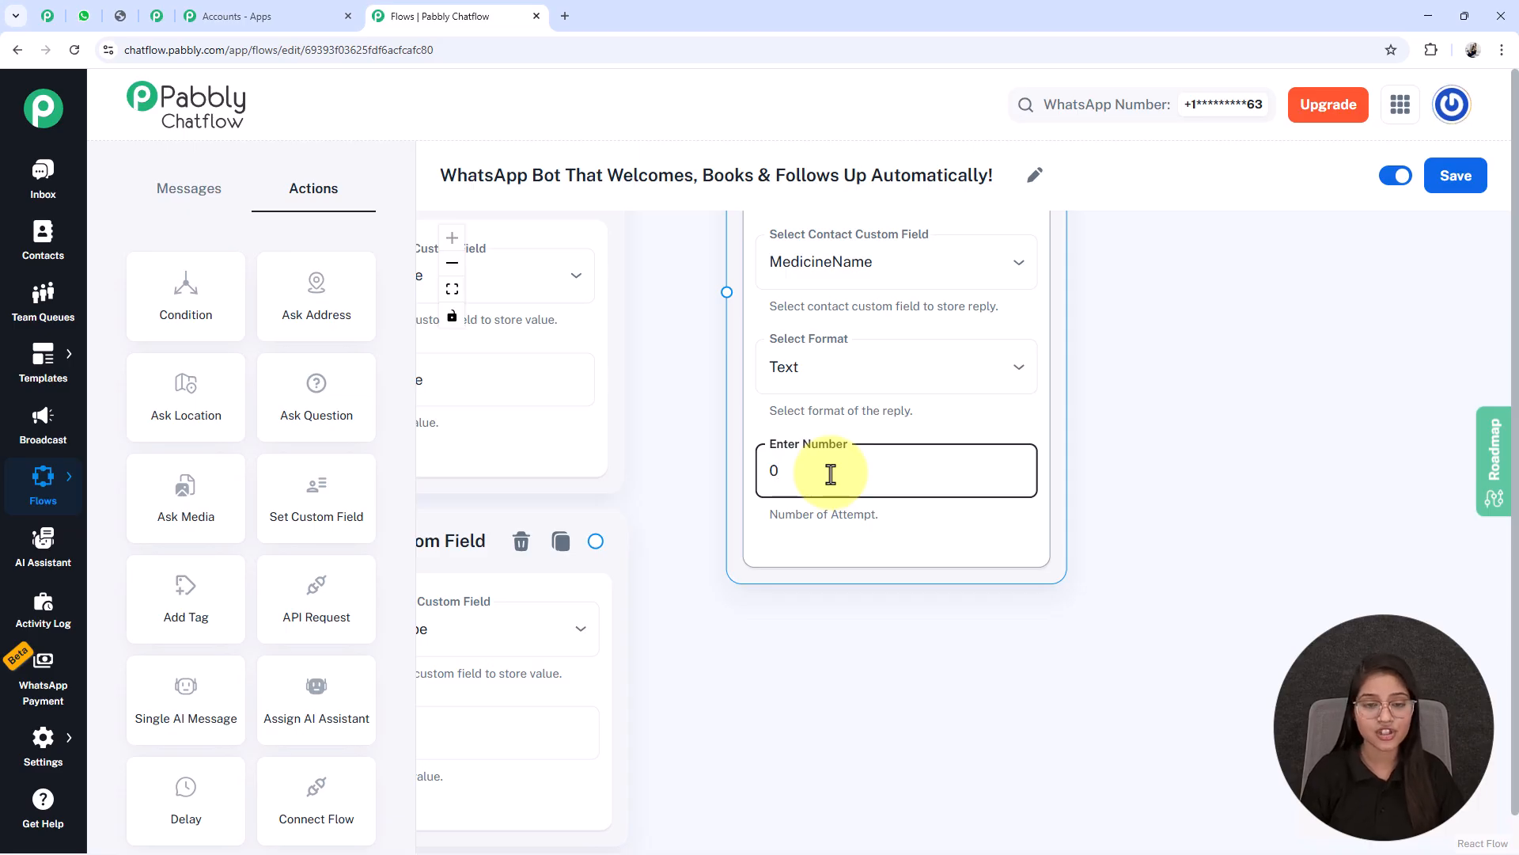
pyautogui.scroll(-5, 831, 473)
# Pan and scroll the canvas to center the medicine-name question node.
pyautogui.moveTo(818, 582); pyautogui.dragTo(800, 614)
pyautogui.scroll(-3, 712, 459)
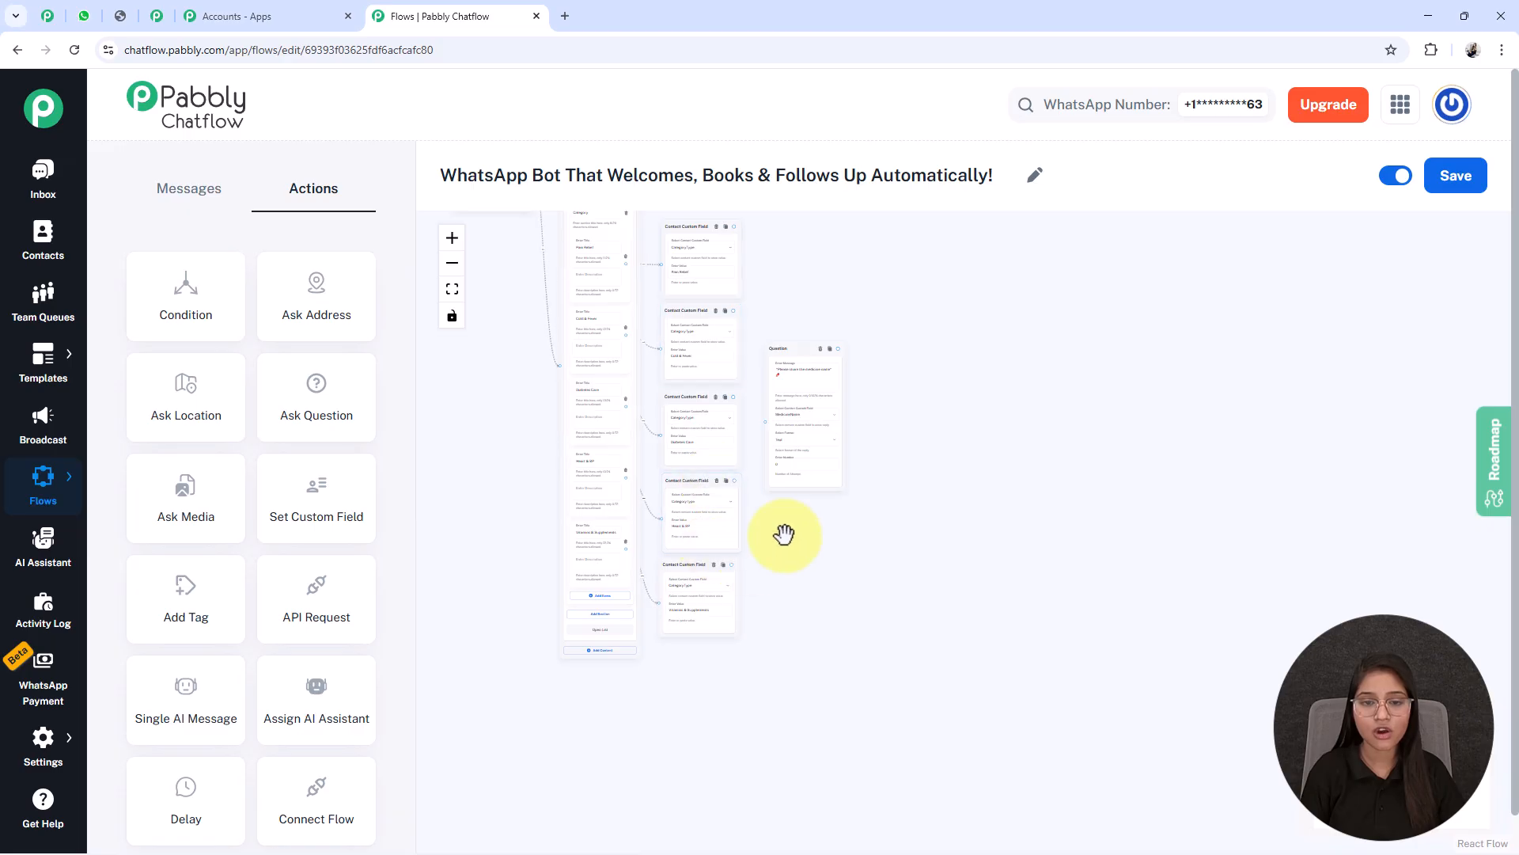
pyautogui.moveTo(784, 535); pyautogui.dragTo(773, 631)
pyautogui.scroll(5, 780, 549)
pyautogui.scroll(-2, 802, 474)
pyautogui.moveTo(870, 521); pyautogui.dragTo(873, 554)
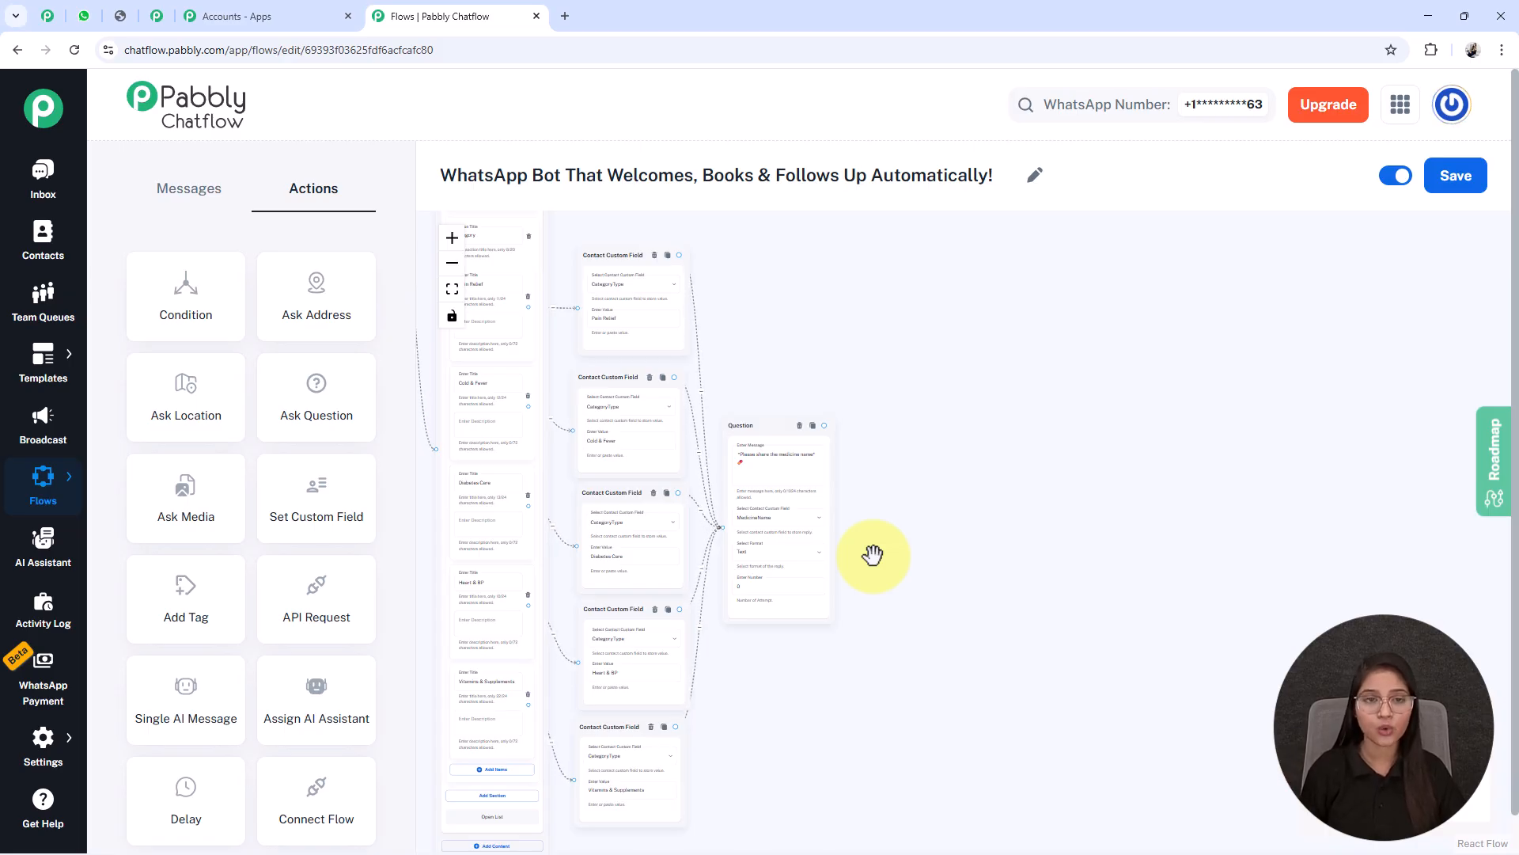
pyautogui.scroll(5, 875, 554)
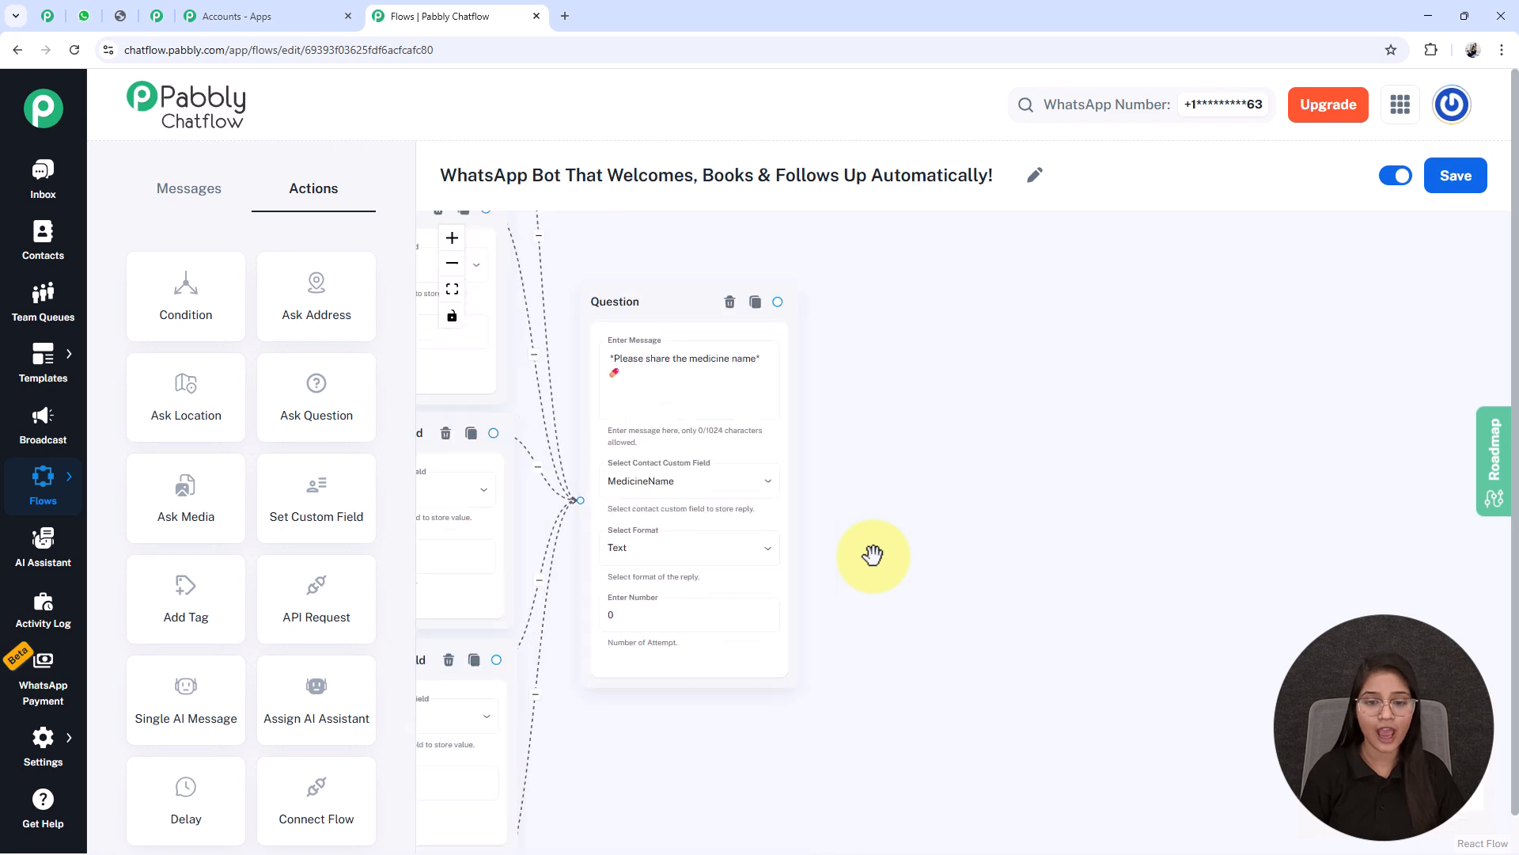
pyautogui.moveTo(939, 430); pyautogui.dragTo(901, 442)
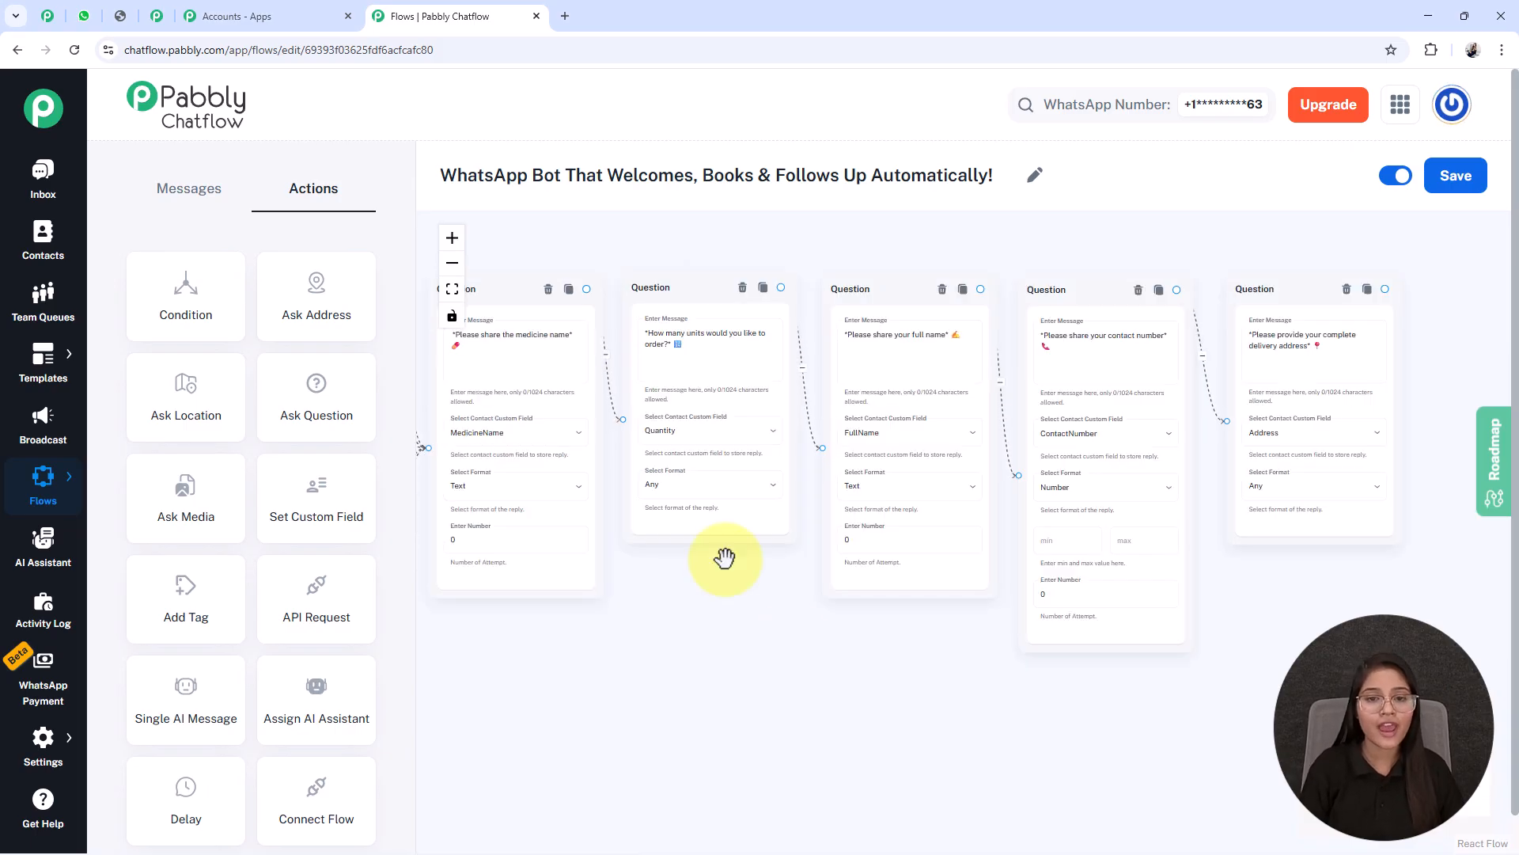
# Change the medicine-name question's reply format from Text to Any.
pyautogui.click(868, 558)
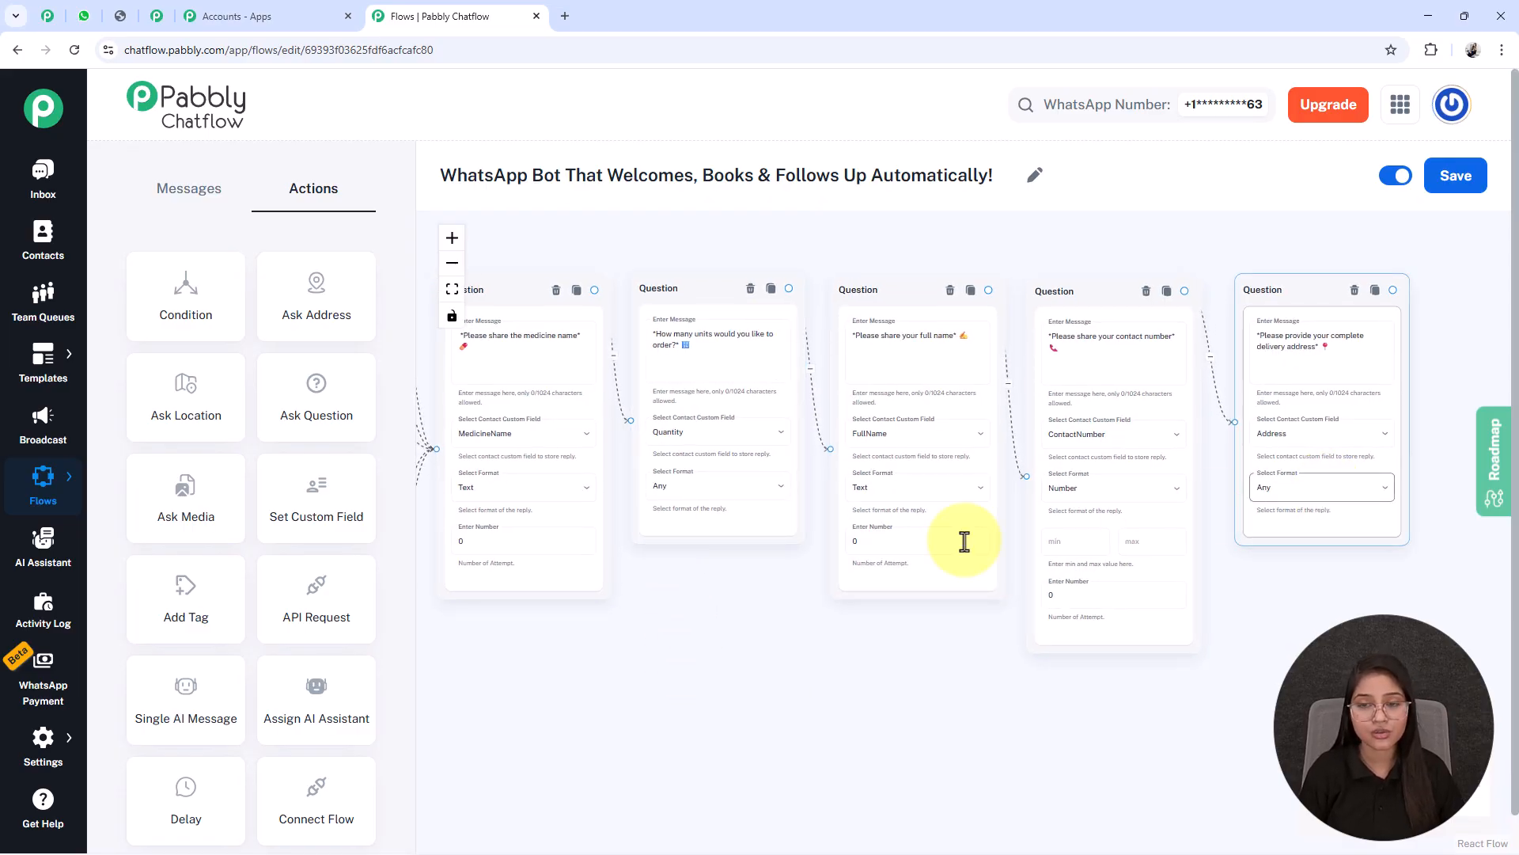
pyautogui.scroll(3, 630, 577)
pyautogui.moveTo(651, 607); pyautogui.dragTo(762, 737)
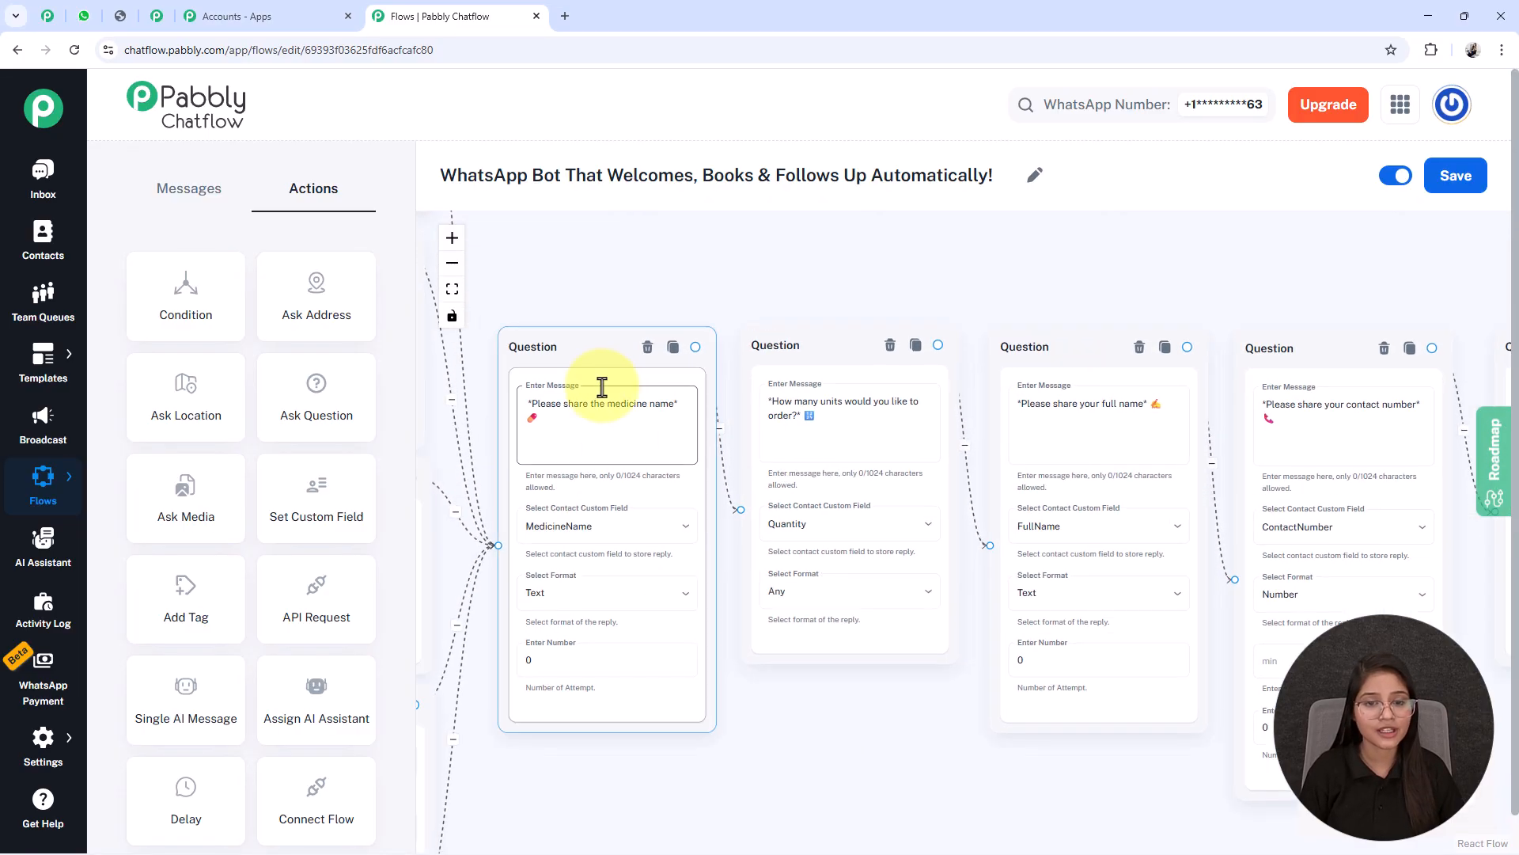
pyautogui.click(574, 638)
pyautogui.scroll(2, 574, 638)
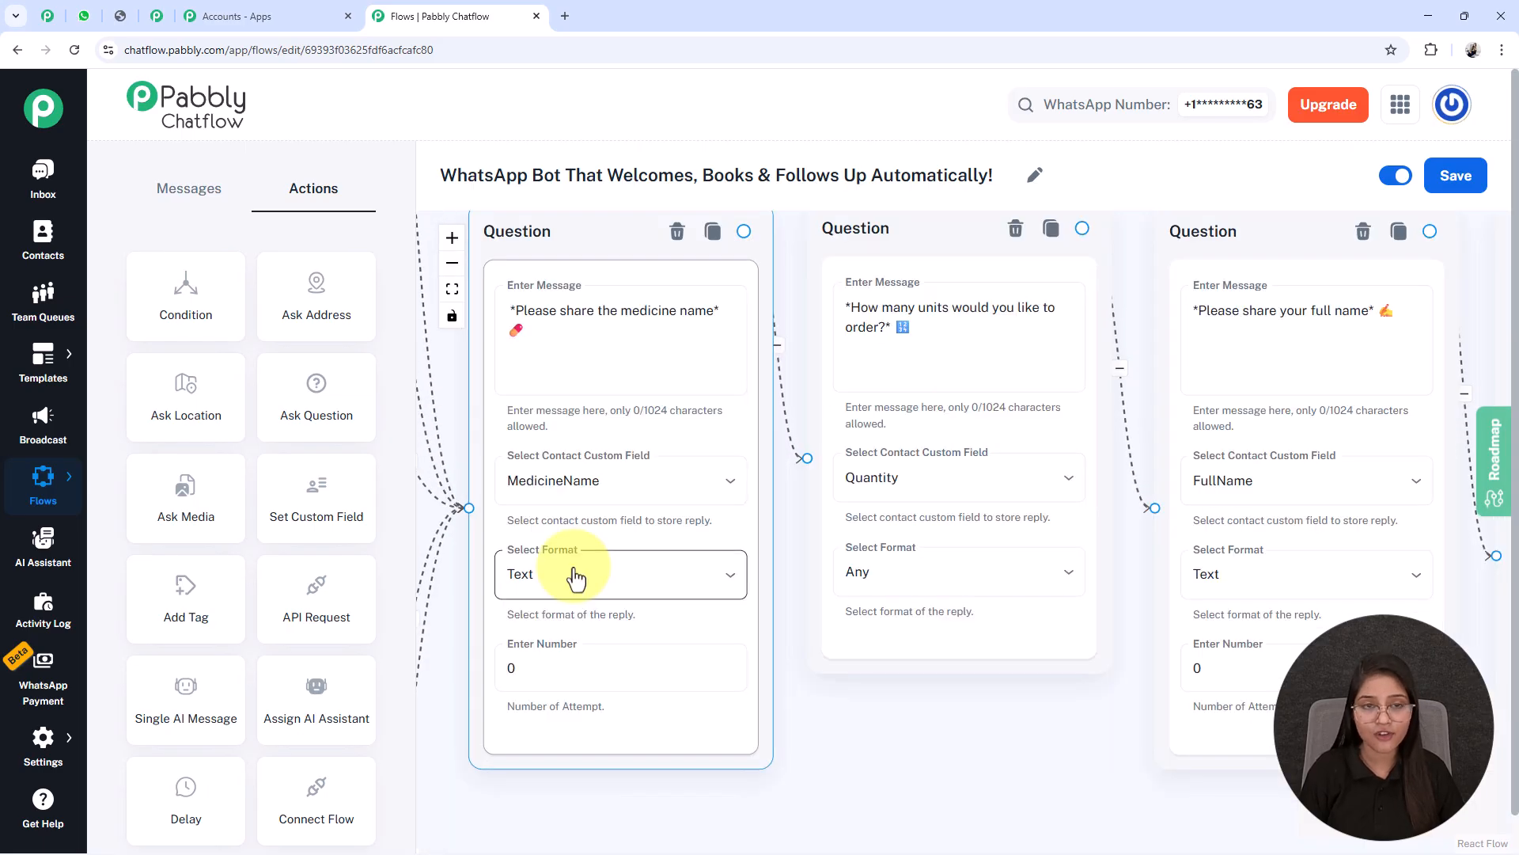
pyautogui.click(575, 577)
pyautogui.click(545, 595)
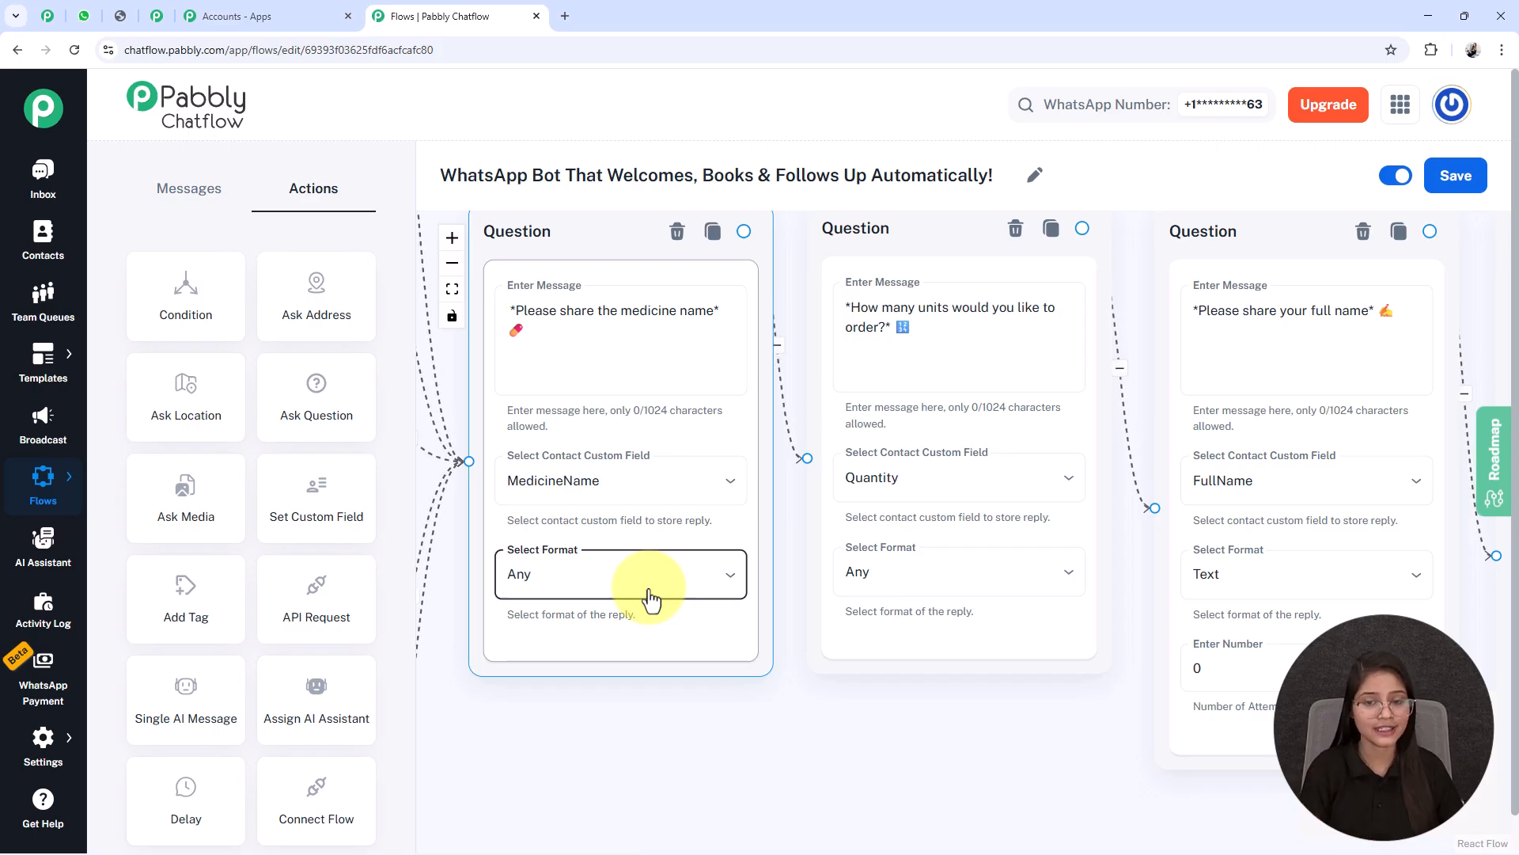
# Pan along the chain to review the quantity, contact number and delivery address questions.
pyautogui.moveTo(1021, 740); pyautogui.dragTo(737, 756)
pyautogui.click(617, 239)
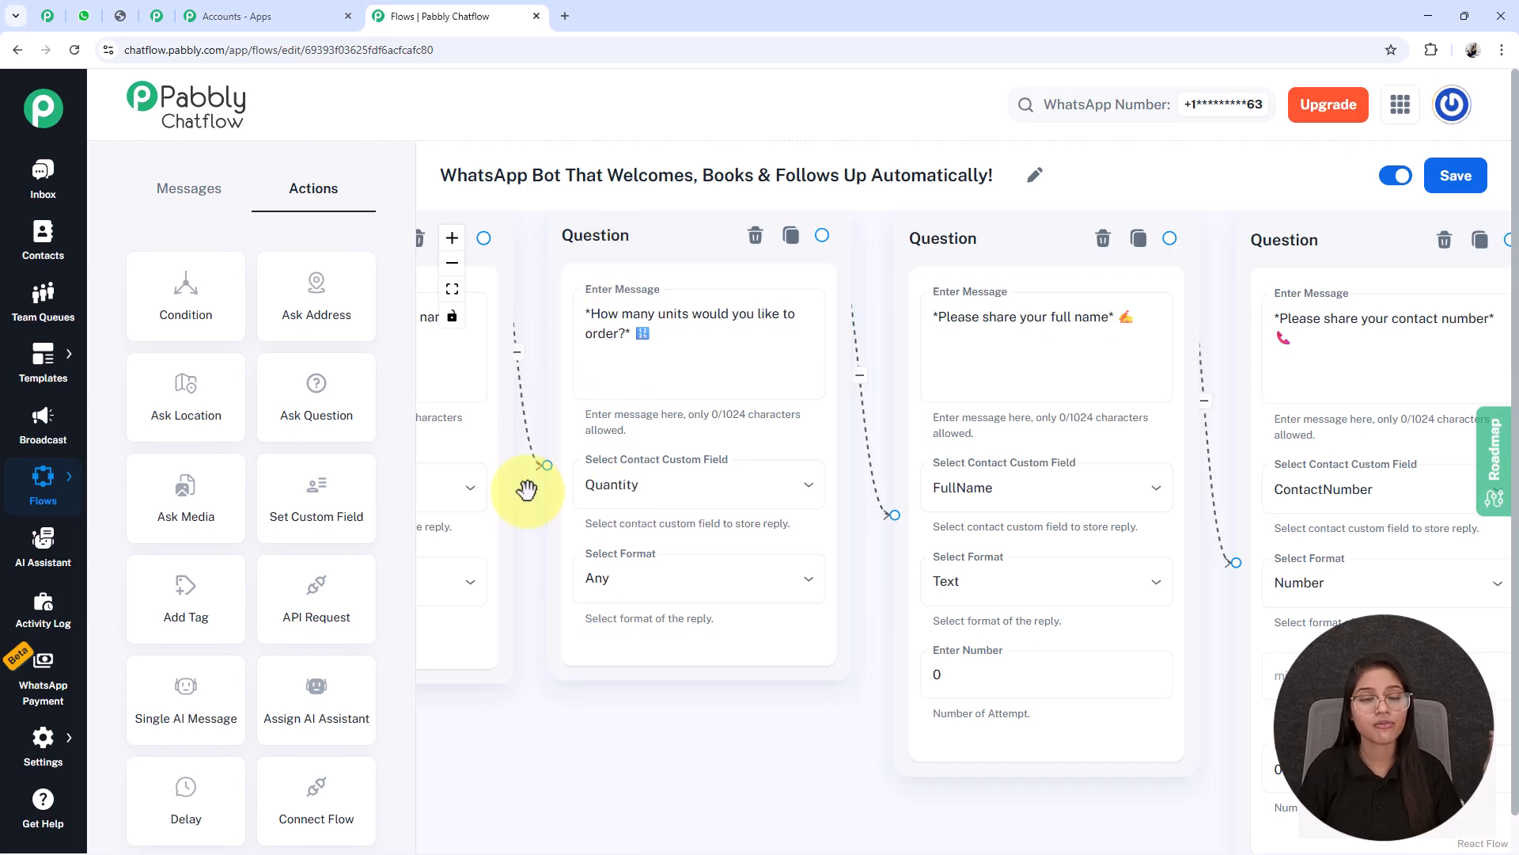
pyautogui.moveTo(715, 722); pyautogui.dragTo(664, 727)
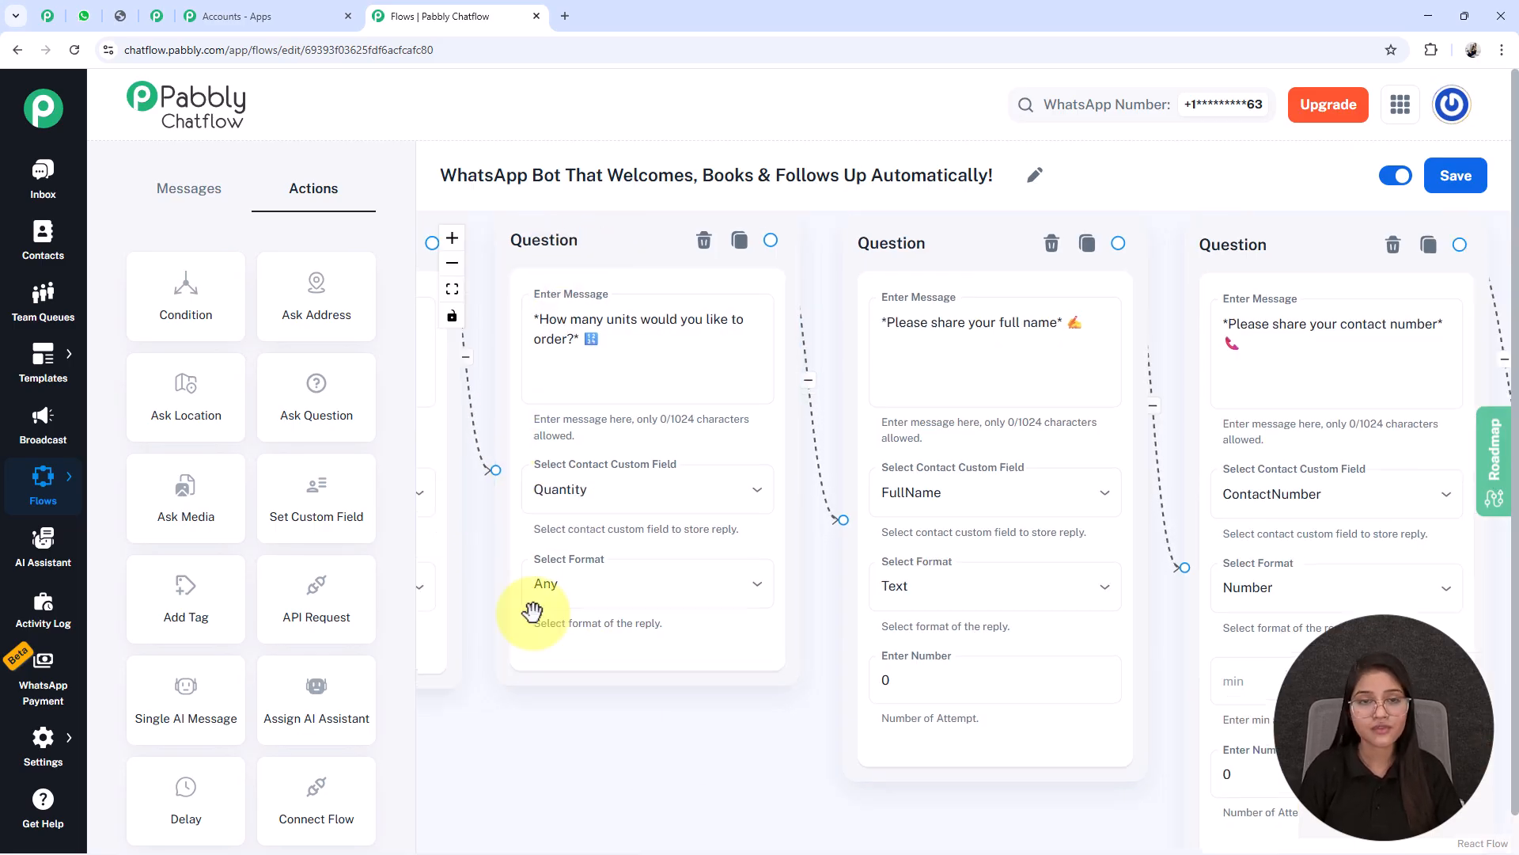
pyautogui.moveTo(739, 783); pyautogui.dragTo(543, 785)
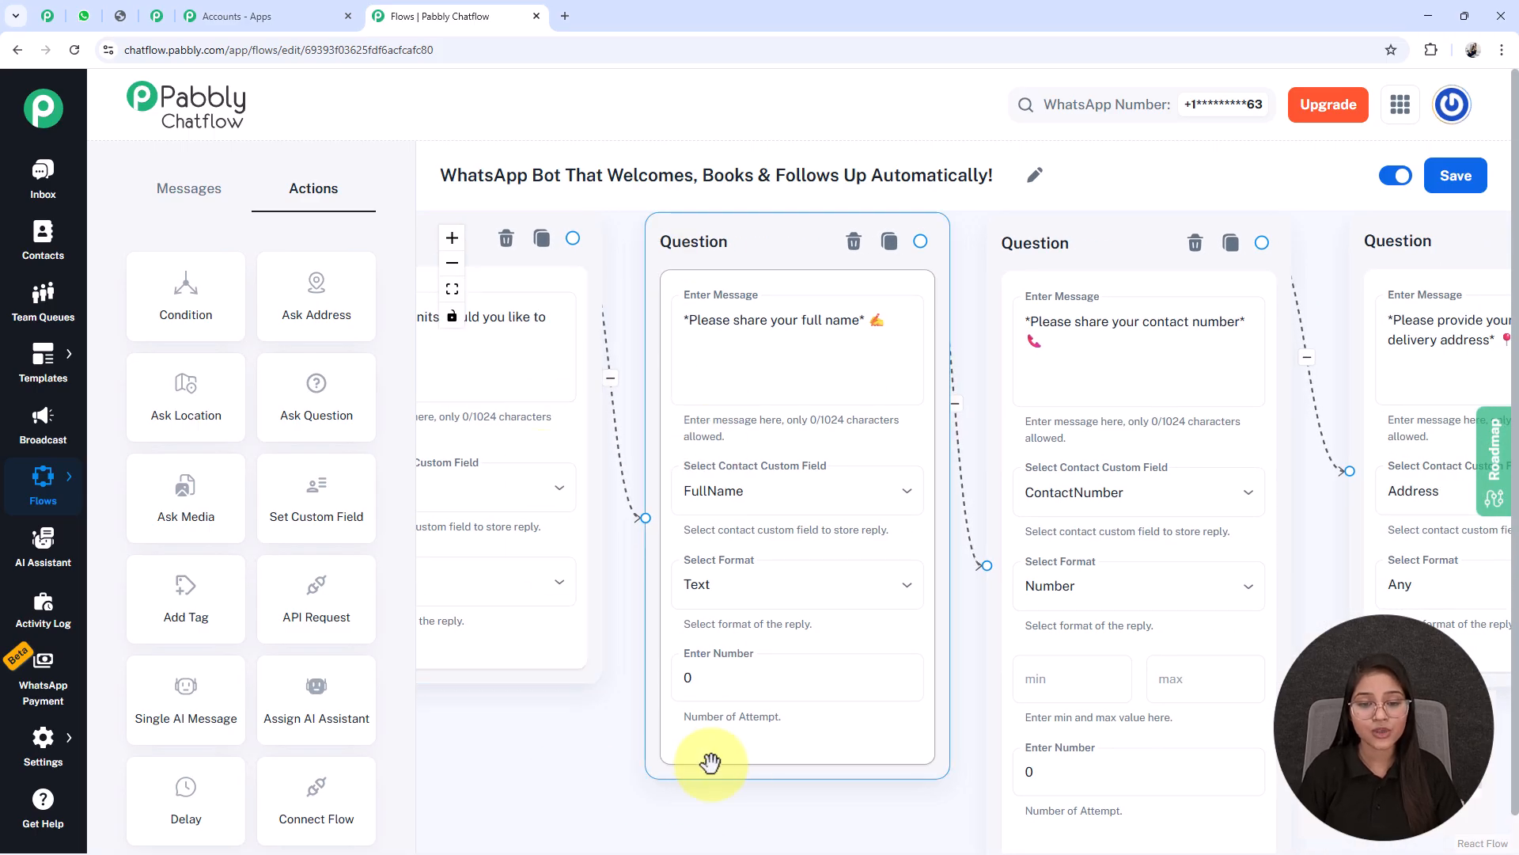
pyautogui.moveTo(773, 814); pyautogui.dragTo(680, 793)
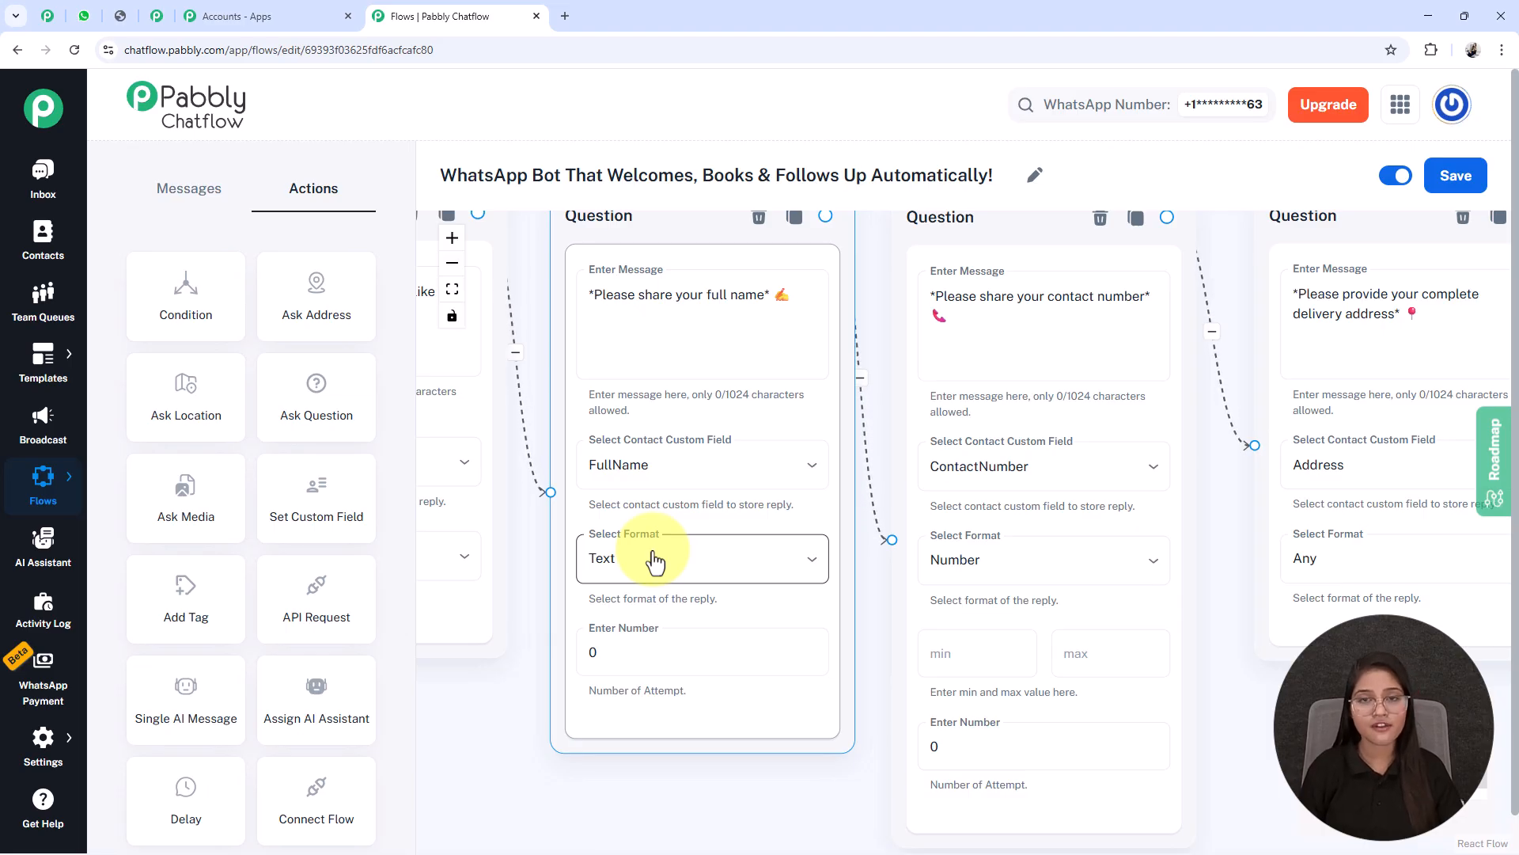
pyautogui.moveTo(1237, 712); pyautogui.dragTo(885, 696)
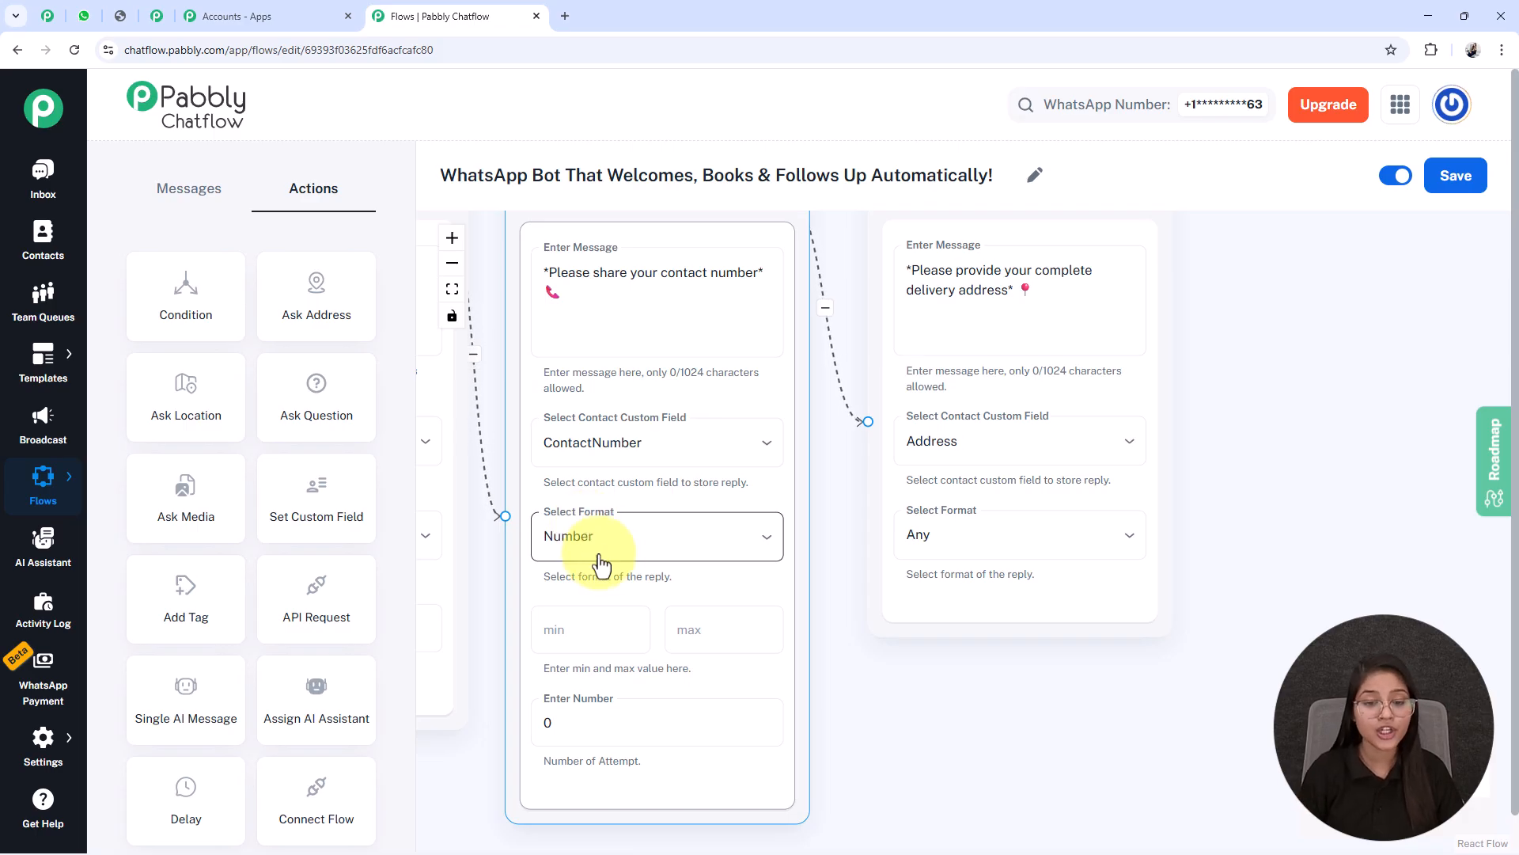
pyautogui.scroll(1, 611, 562)
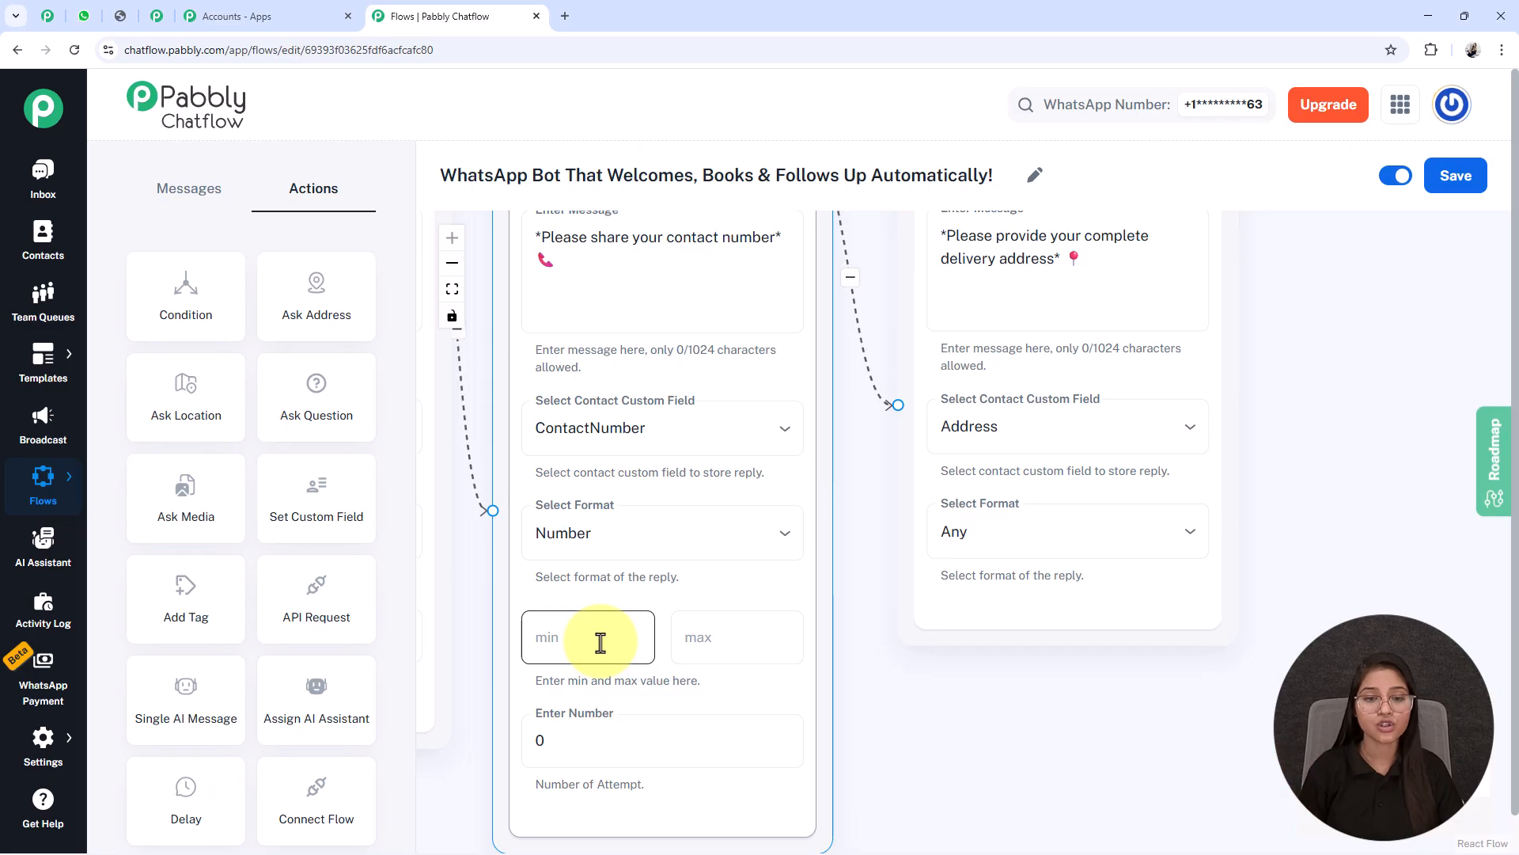
pyautogui.scroll(-4, 601, 643)
pyautogui.scroll(3, 731, 665)
pyautogui.moveTo(948, 719); pyautogui.dragTo(725, 746)
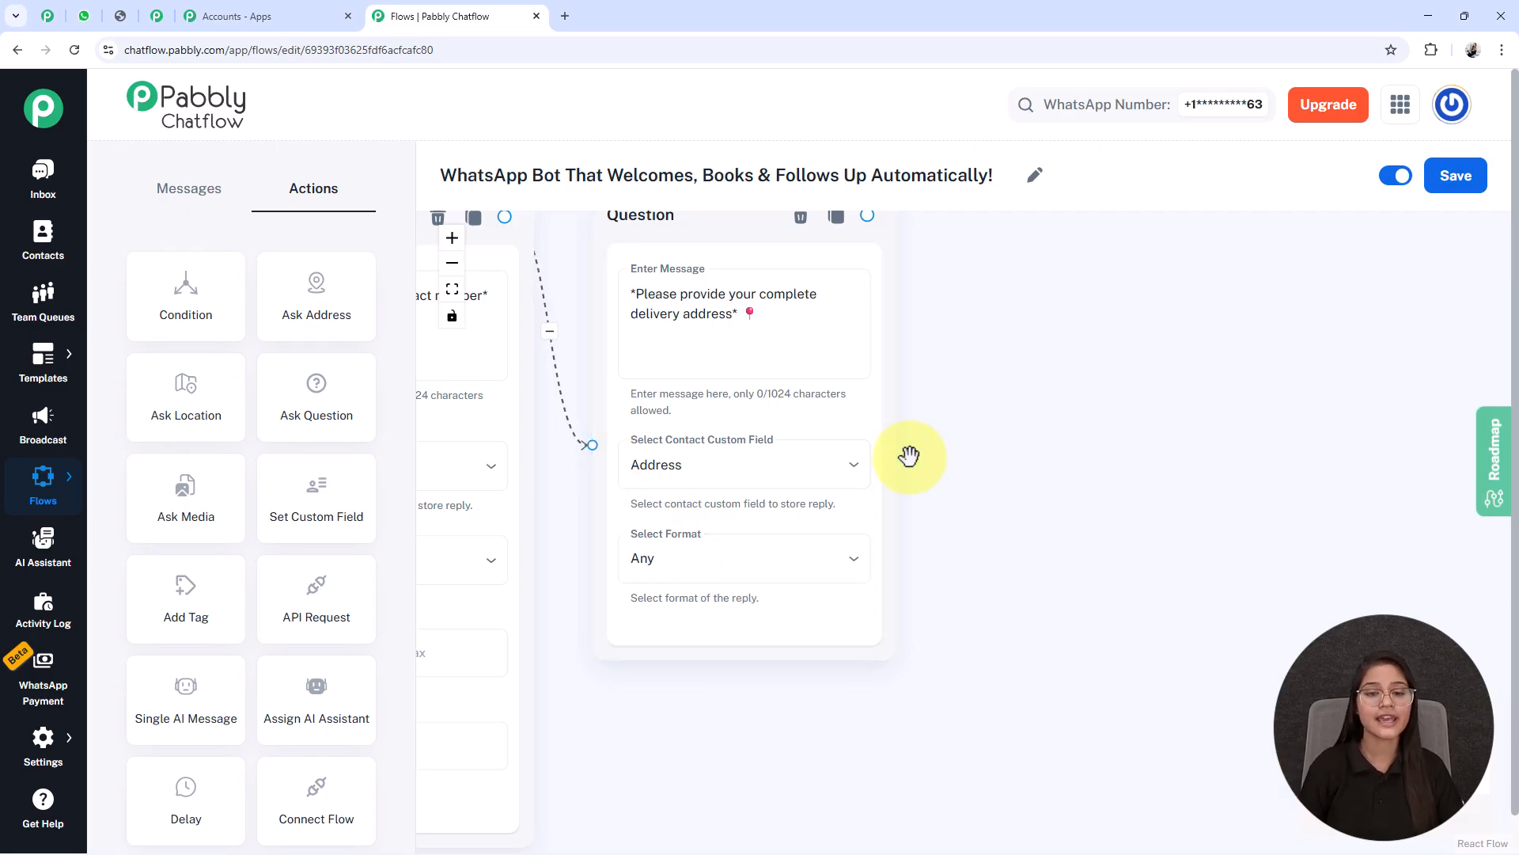
pyautogui.scroll(-4, 908, 456)
pyautogui.scroll(-1, 475, 404)
pyautogui.scroll(1, 246, 392)
pyautogui.moveTo(577, 601); pyautogui.dragTo(837, 643)
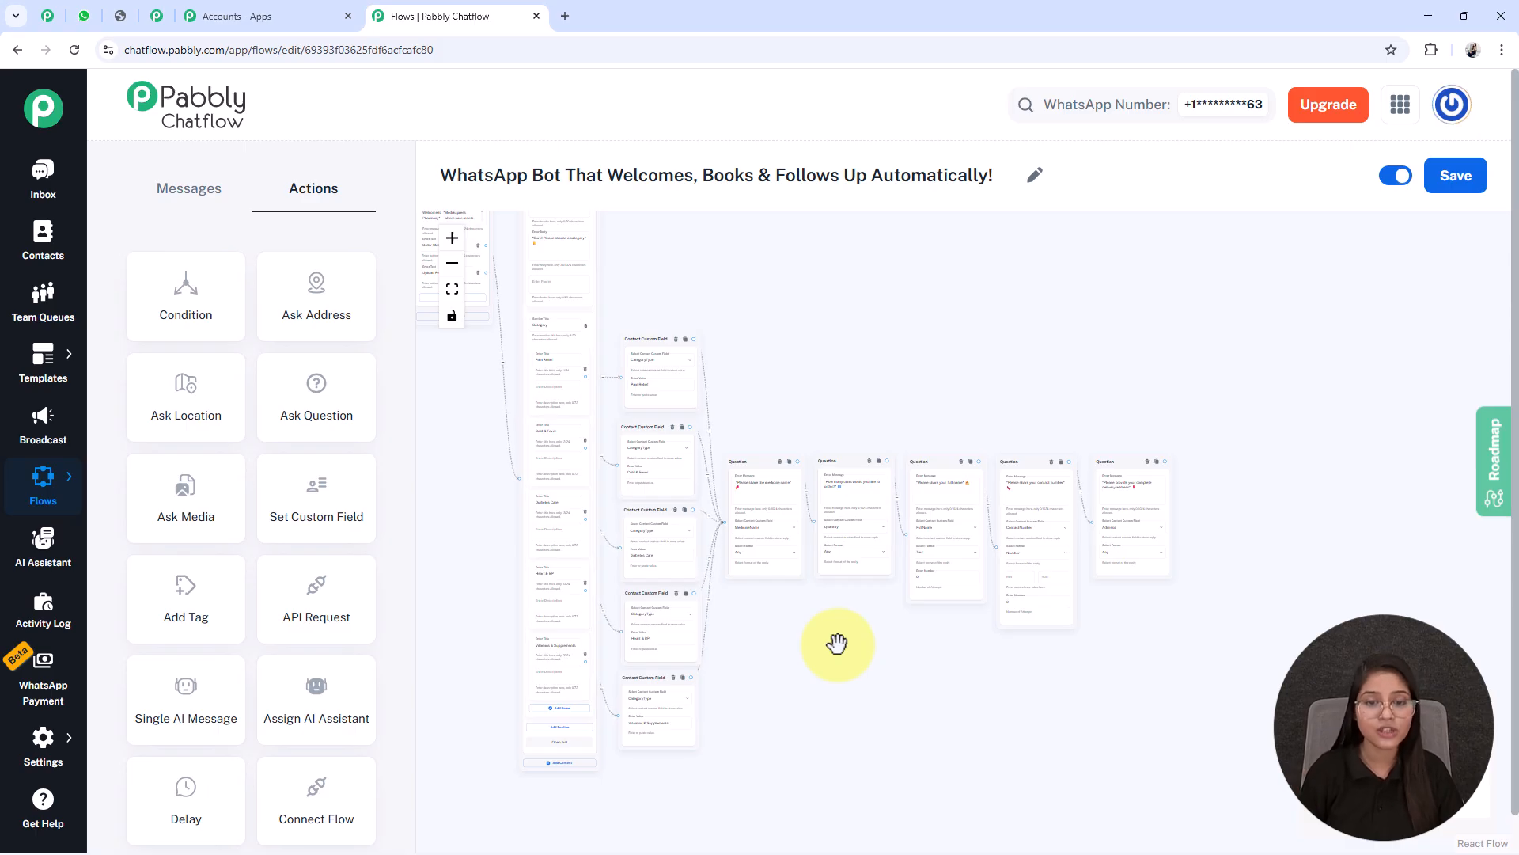
pyautogui.scroll(2, 837, 644)
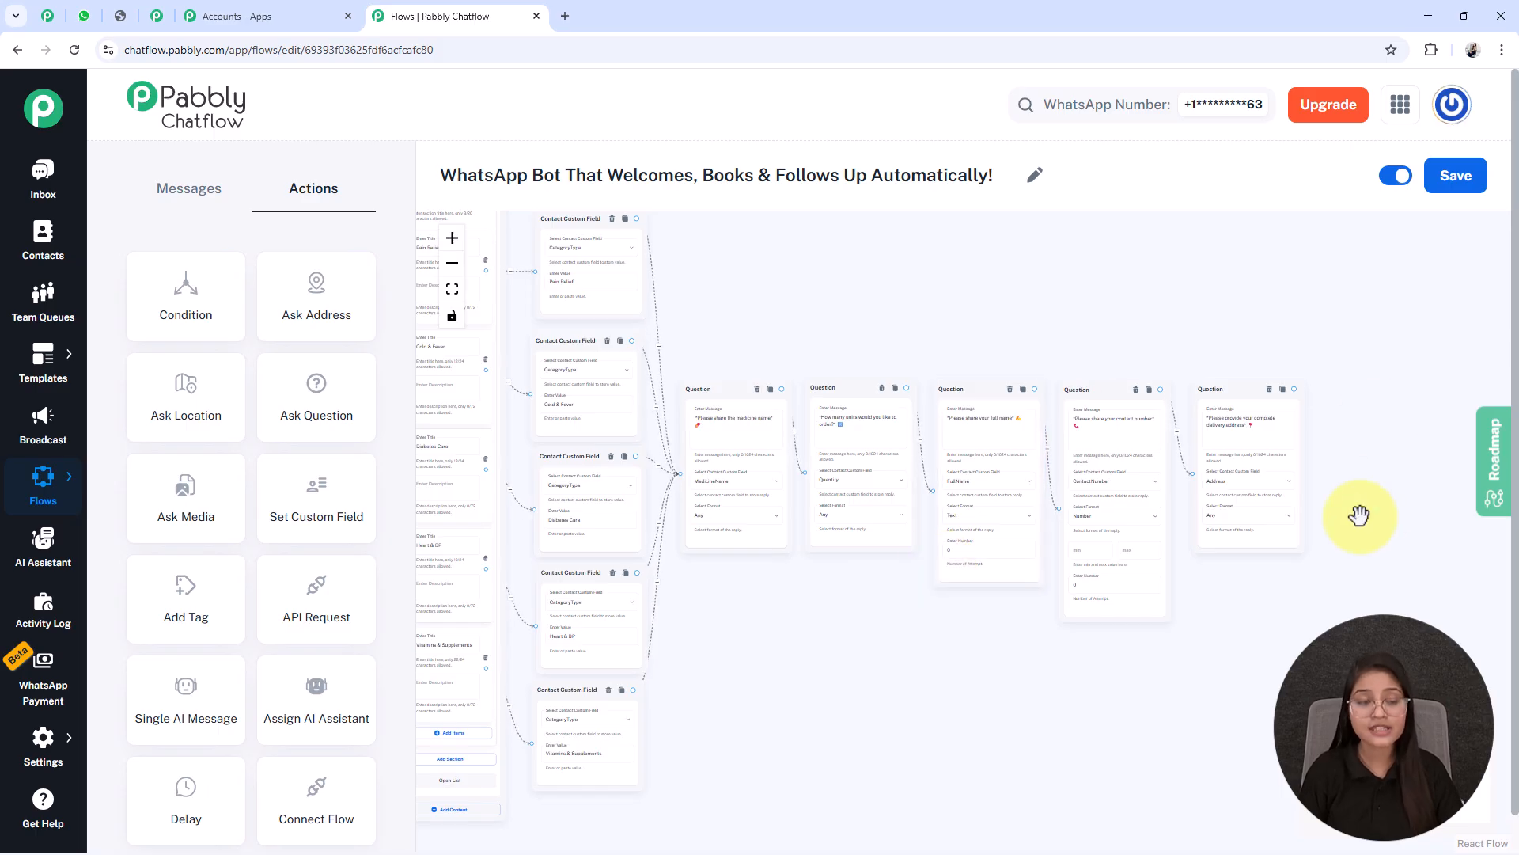
pyautogui.scroll(3, 1359, 515)
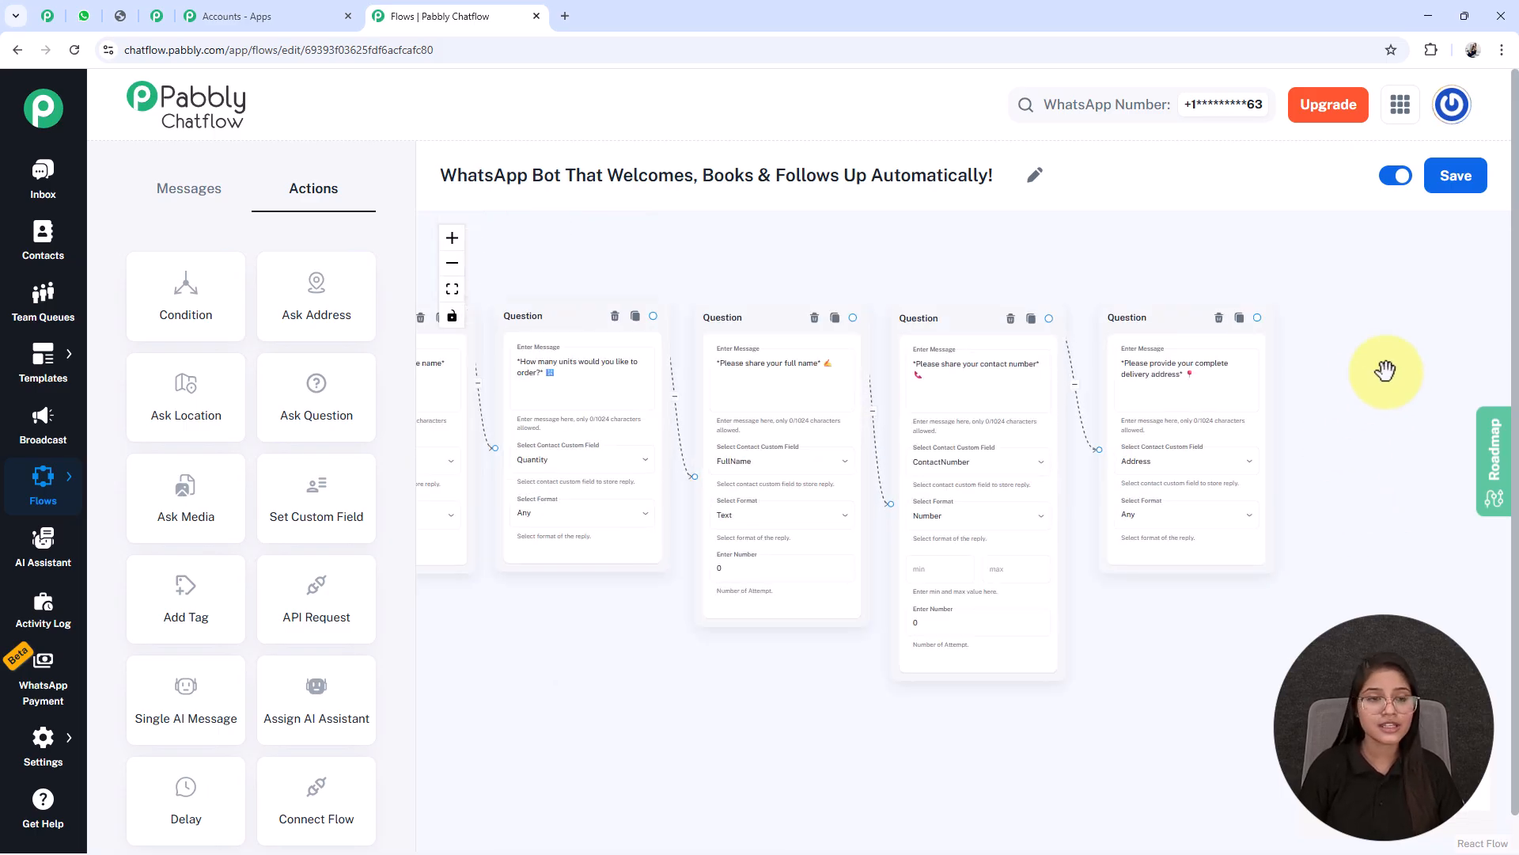
# Place a new Text Button node after the delivery address question.
pyautogui.click(194, 190)
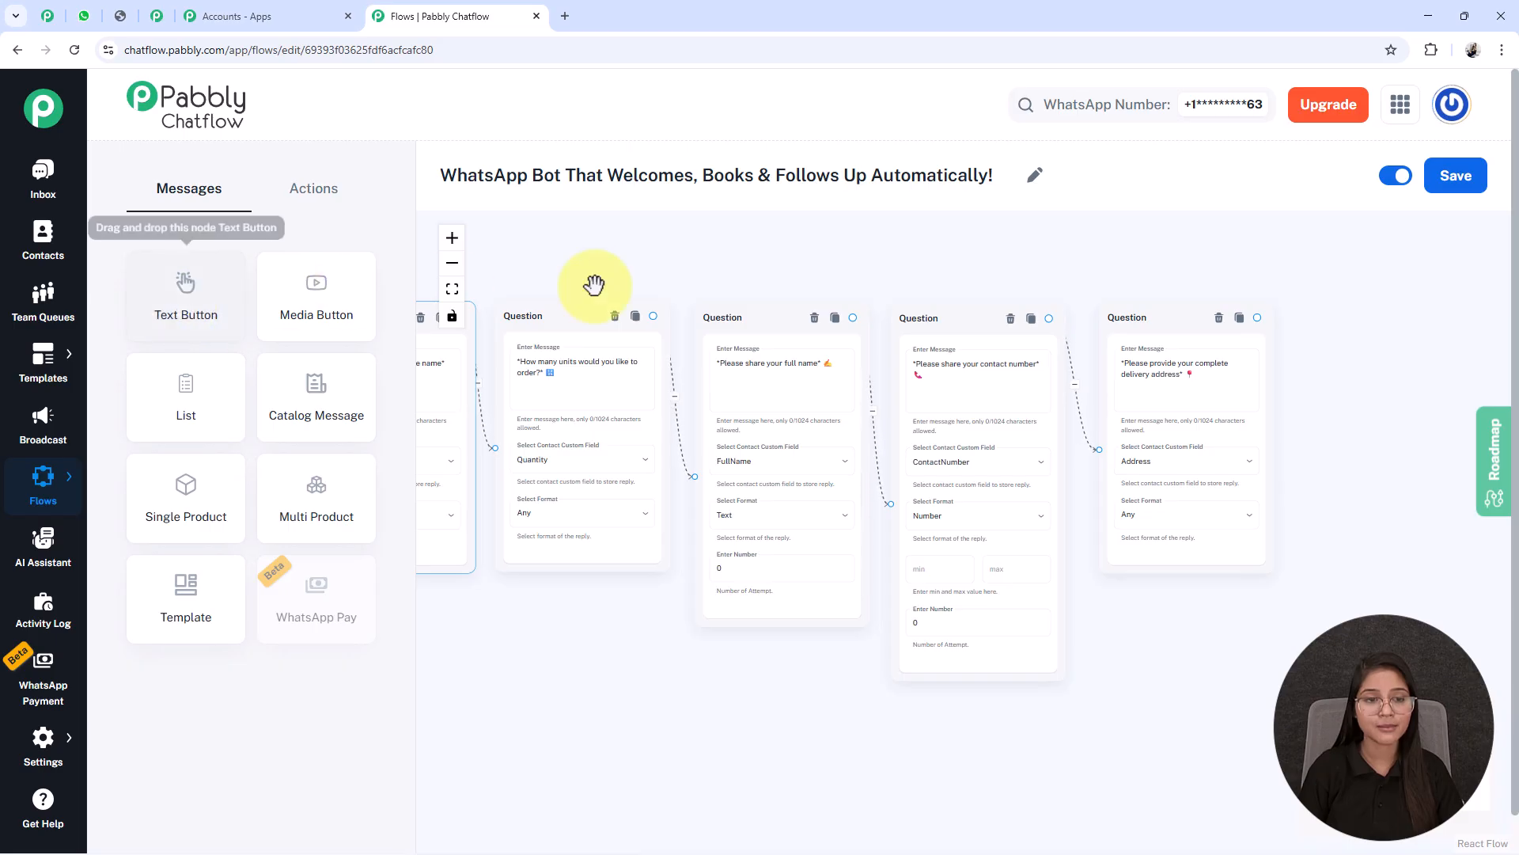
pyautogui.click(451, 290)
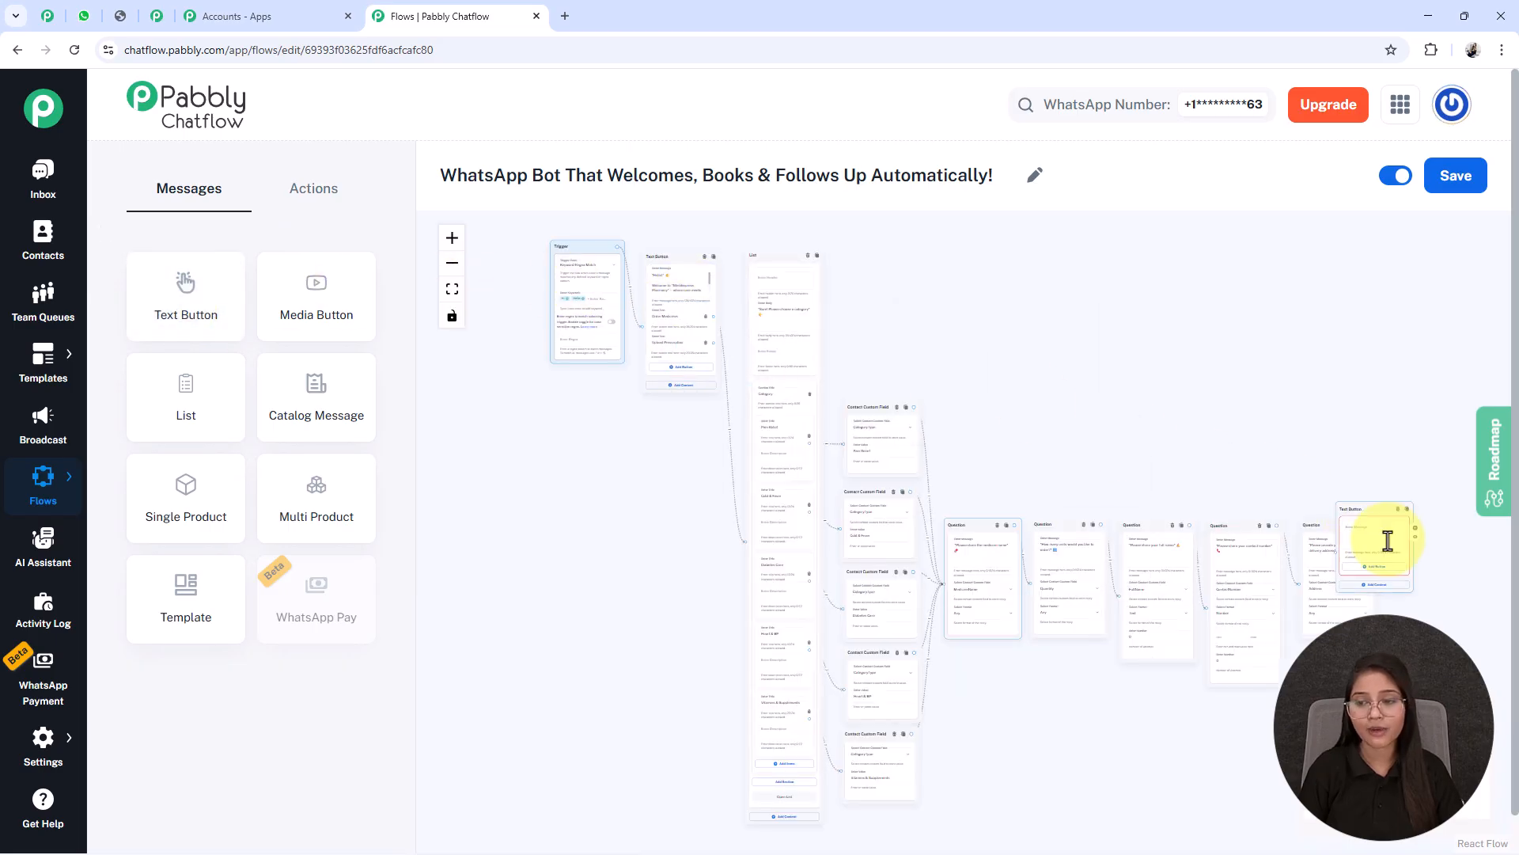
pyautogui.moveTo(1415, 548); pyautogui.dragTo(1434, 555)
pyautogui.moveTo(1224, 464); pyautogui.dragTo(567, 285)
pyautogui.scroll(9, 773, 315)
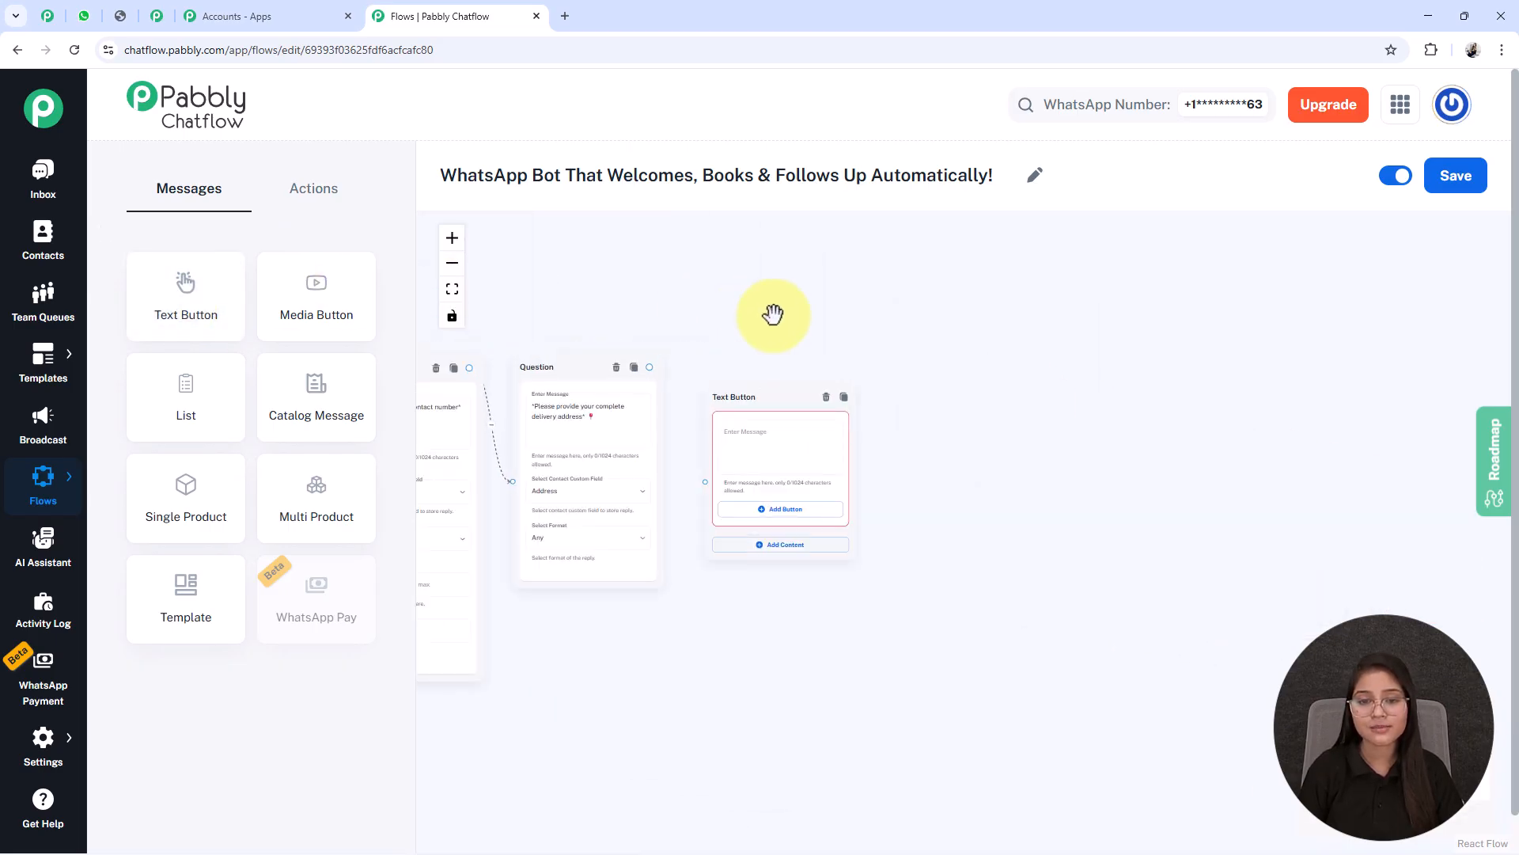
pyautogui.moveTo(727, 329); pyautogui.dragTo(848, 322)
# Paste the Order Request Received summary using $CategoryType, $MedicineName, $Quantity, $Address and $ContactNumber.
pyautogui.click(857, 474)
pyautogui.hotkey('ctrl', 'v')
pyautogui.scroll(-2, 934, 452)
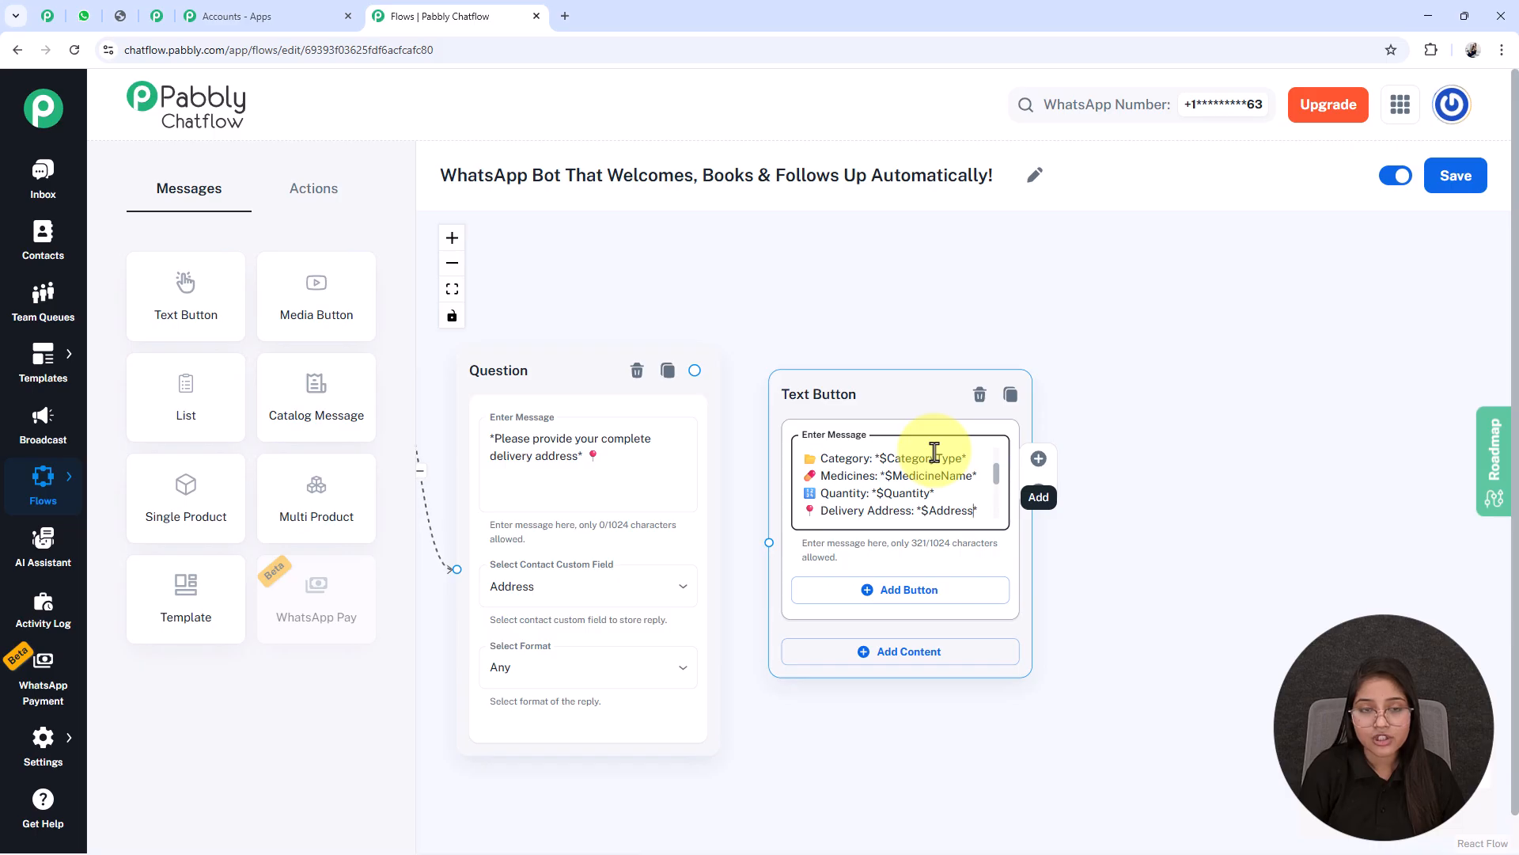
pyautogui.scroll(-1, 934, 452)
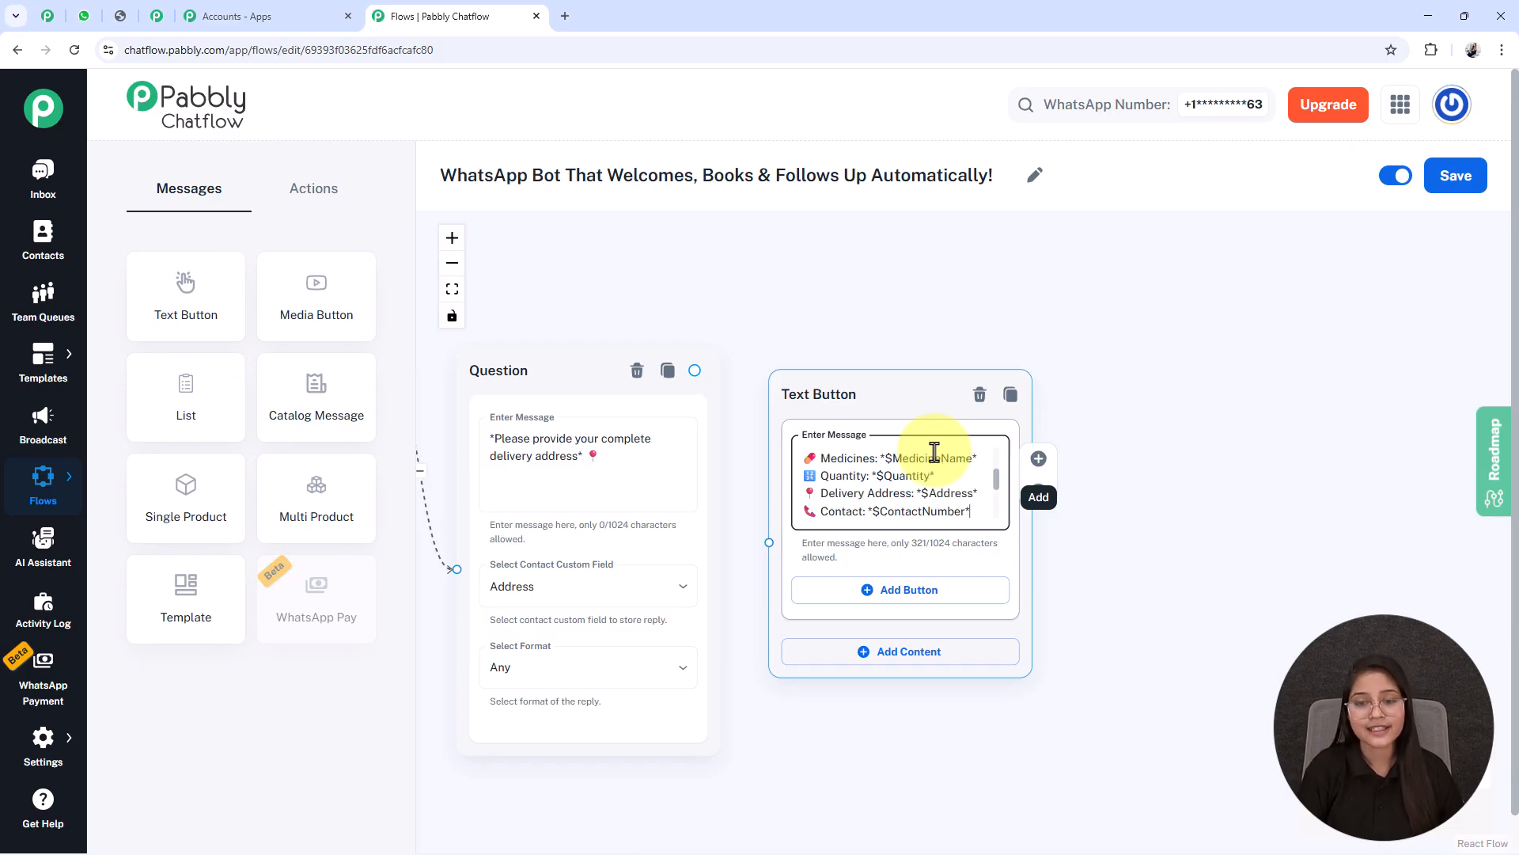
pyautogui.press('Return')
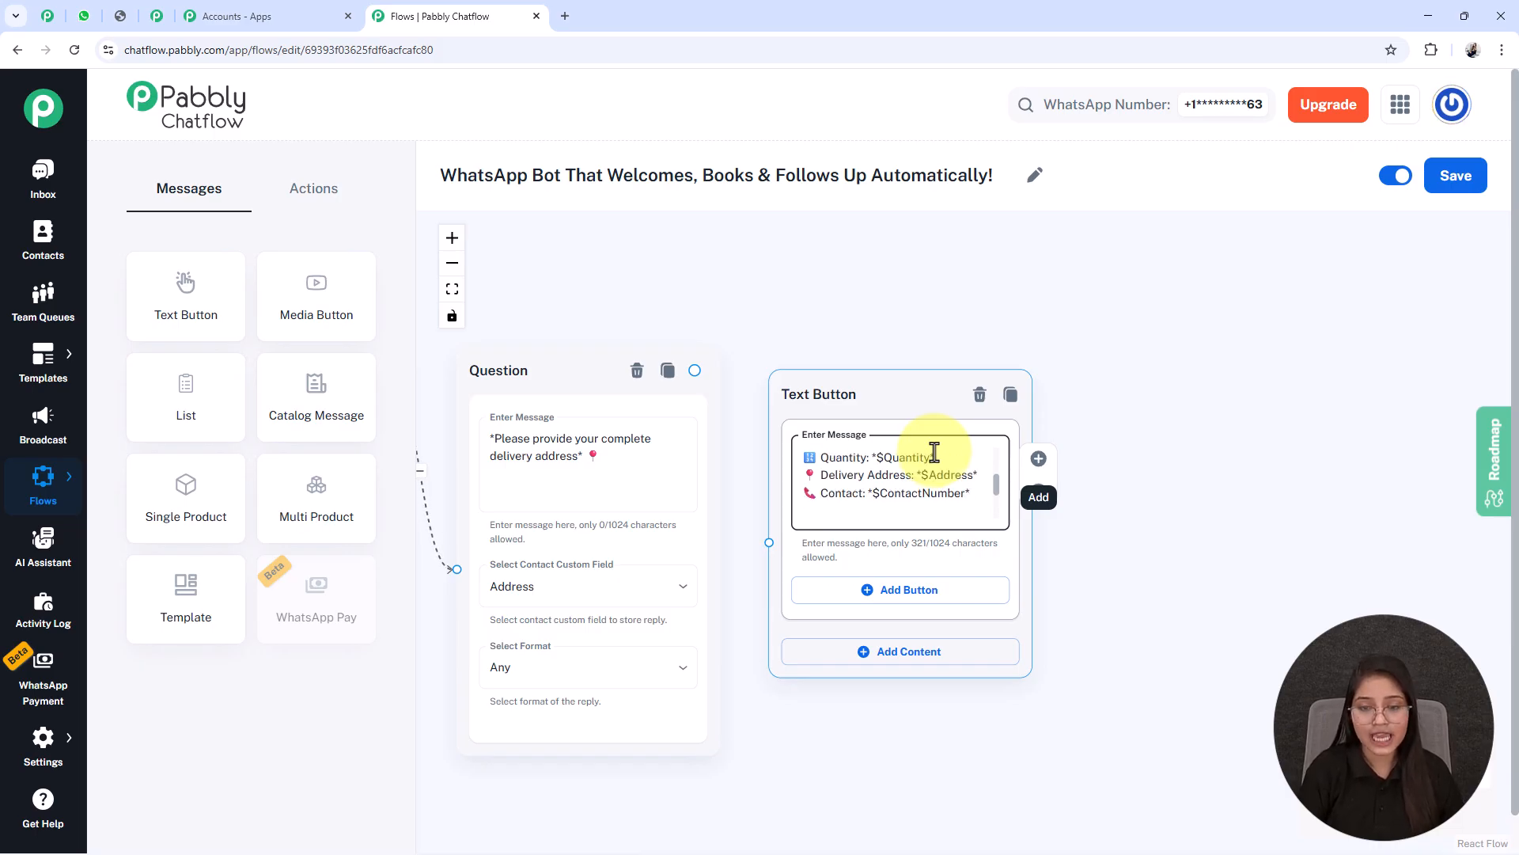
pyautogui.scroll(2, 935, 452)
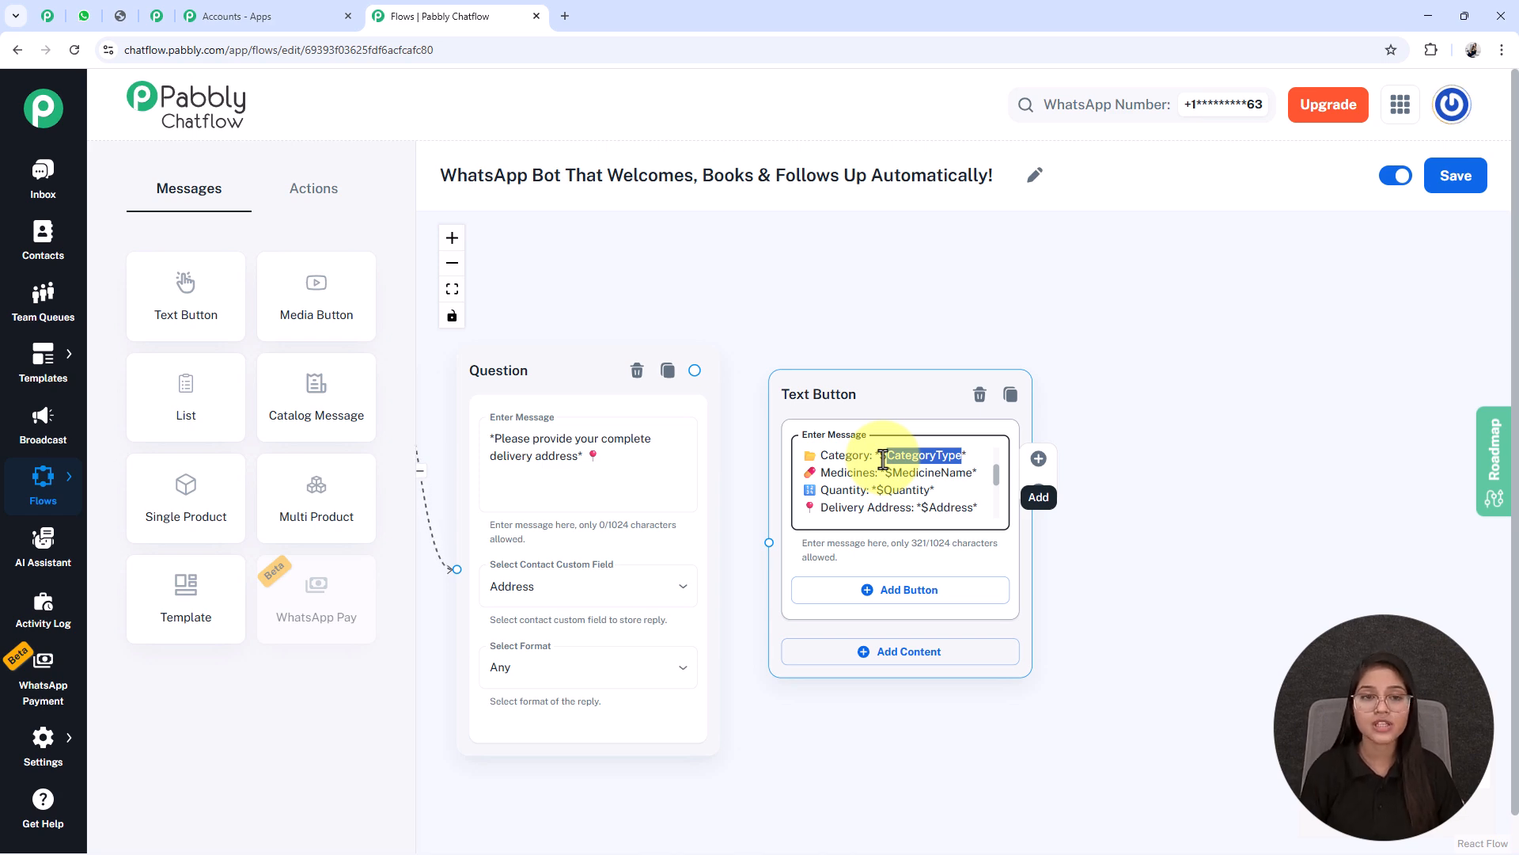
pyautogui.scroll(-6, 883, 459)
# Pan to the summary node and check its $CategoryType variable.
pyautogui.moveTo(719, 661); pyautogui.dragTo(1278, 688)
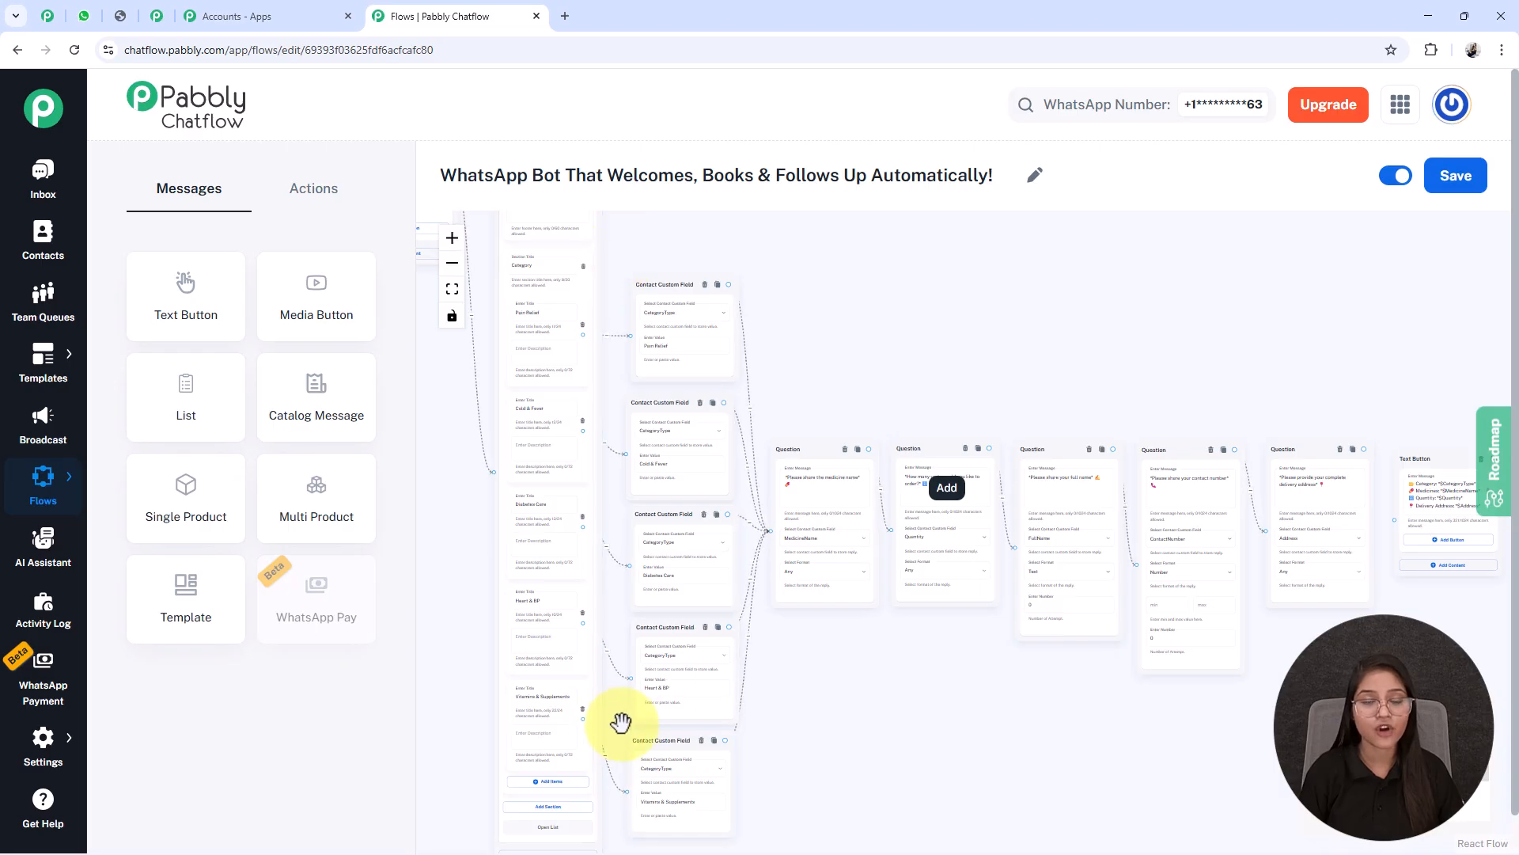
pyautogui.scroll(3, 733, 543)
pyautogui.scroll(-5, 733, 543)
pyautogui.scroll(5, 733, 542)
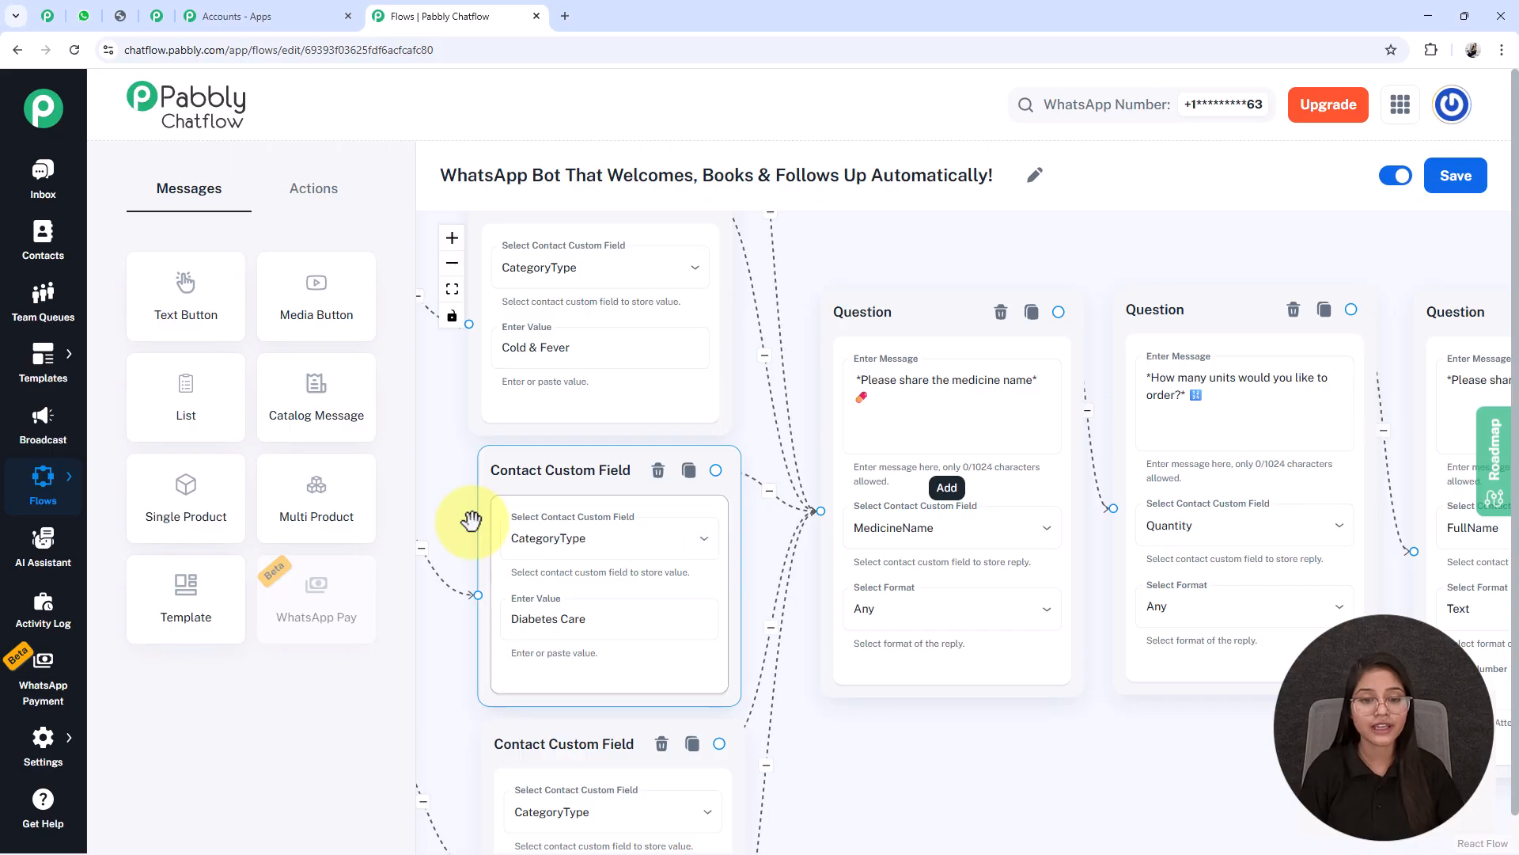
pyautogui.scroll(-3, 559, 468)
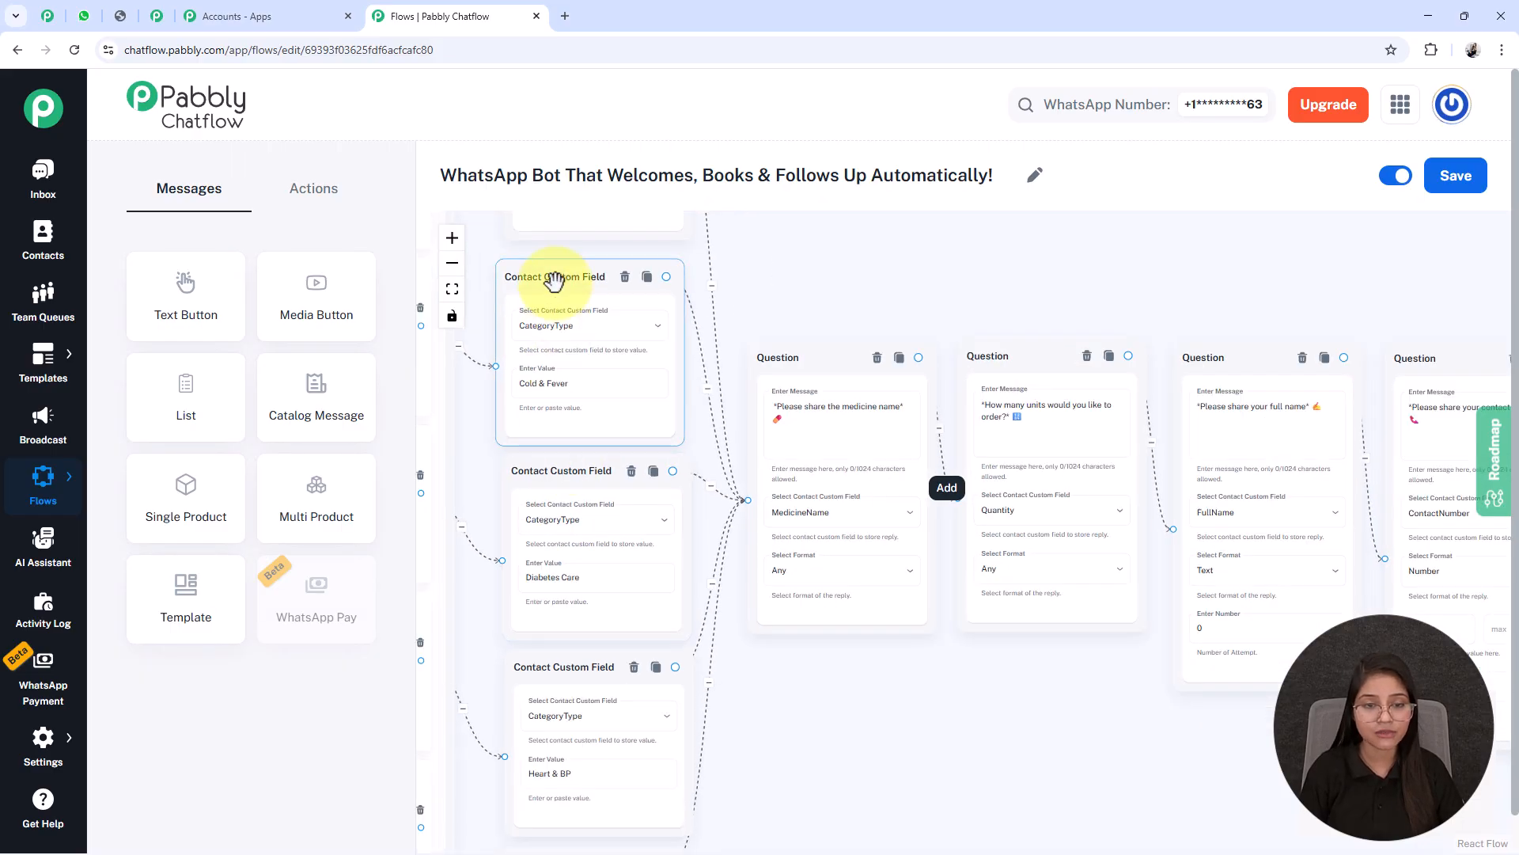
pyautogui.moveTo(1041, 743); pyautogui.dragTo(1020, 742)
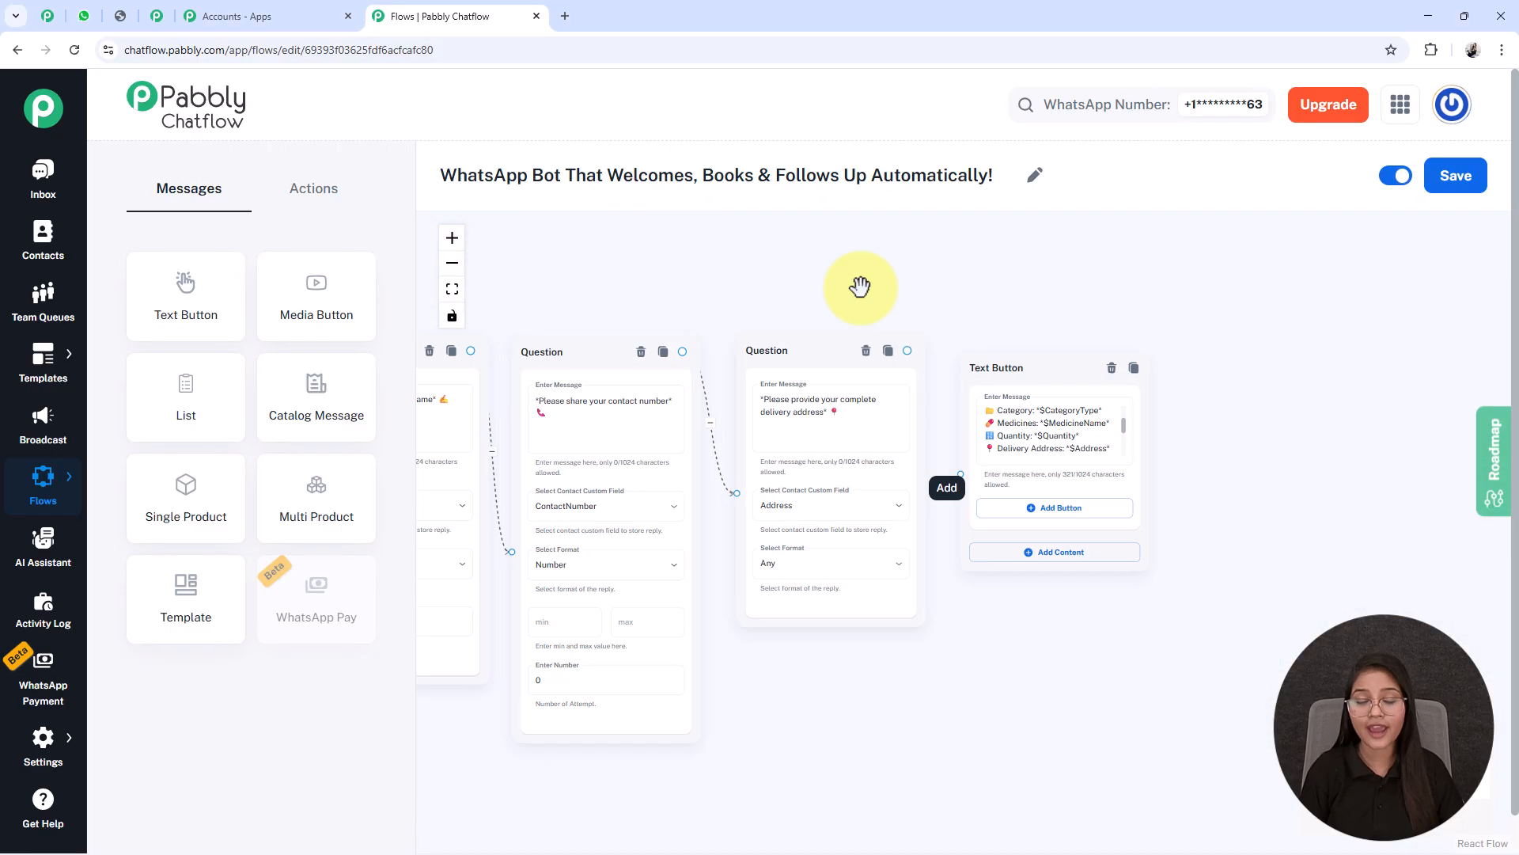
pyautogui.scroll(4, 1065, 339)
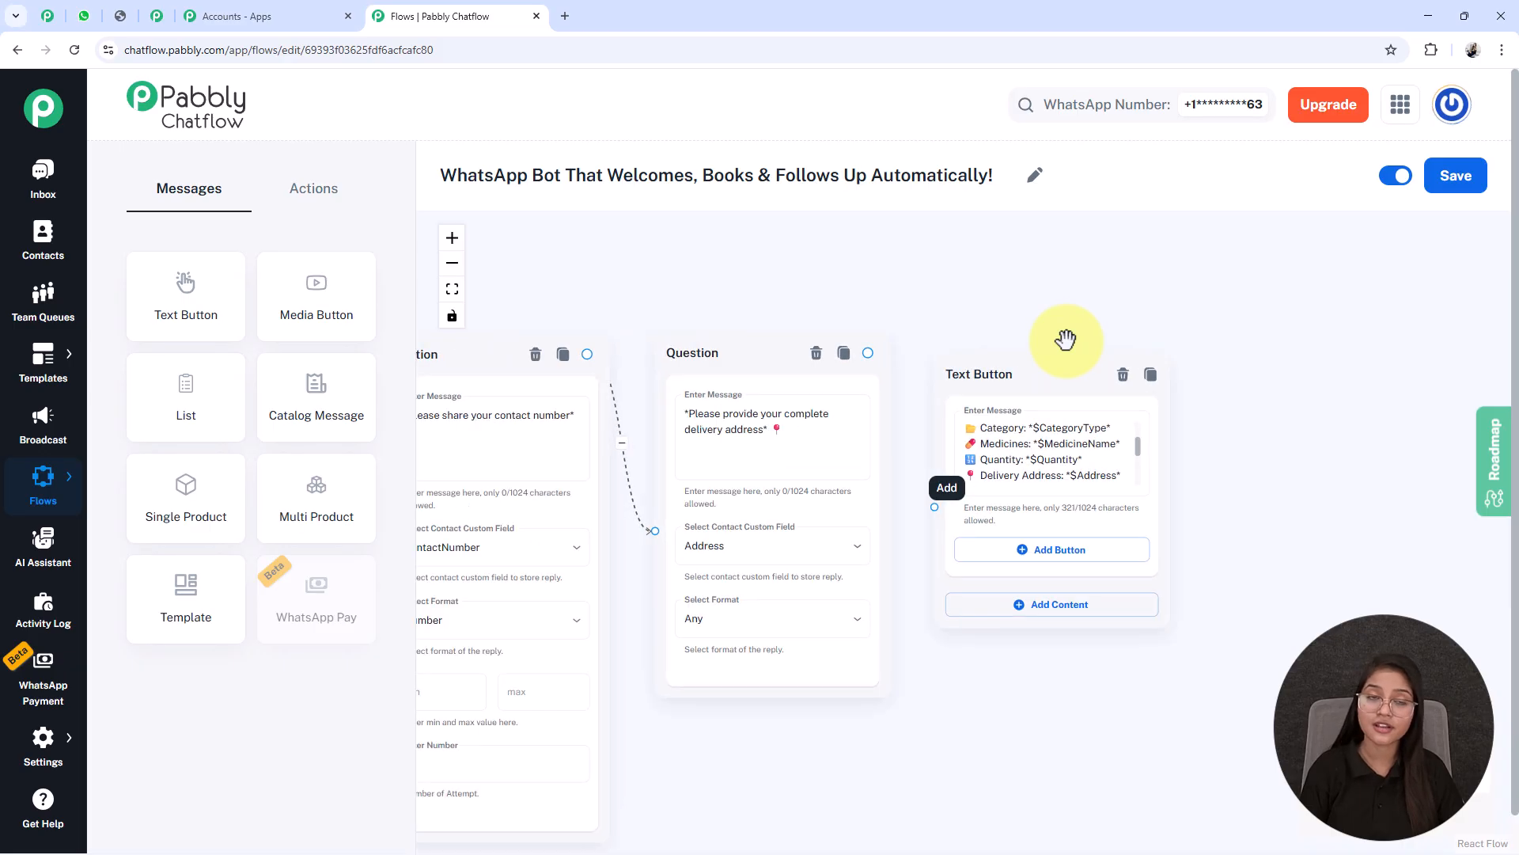
pyautogui.doubleClick(1074, 467)
pyautogui.scroll(-5, 906, 451)
# Connect the delivery address question to the summary Text Button and fit the flow.
pyautogui.moveTo(715, 665); pyautogui.dragTo(1464, 718)
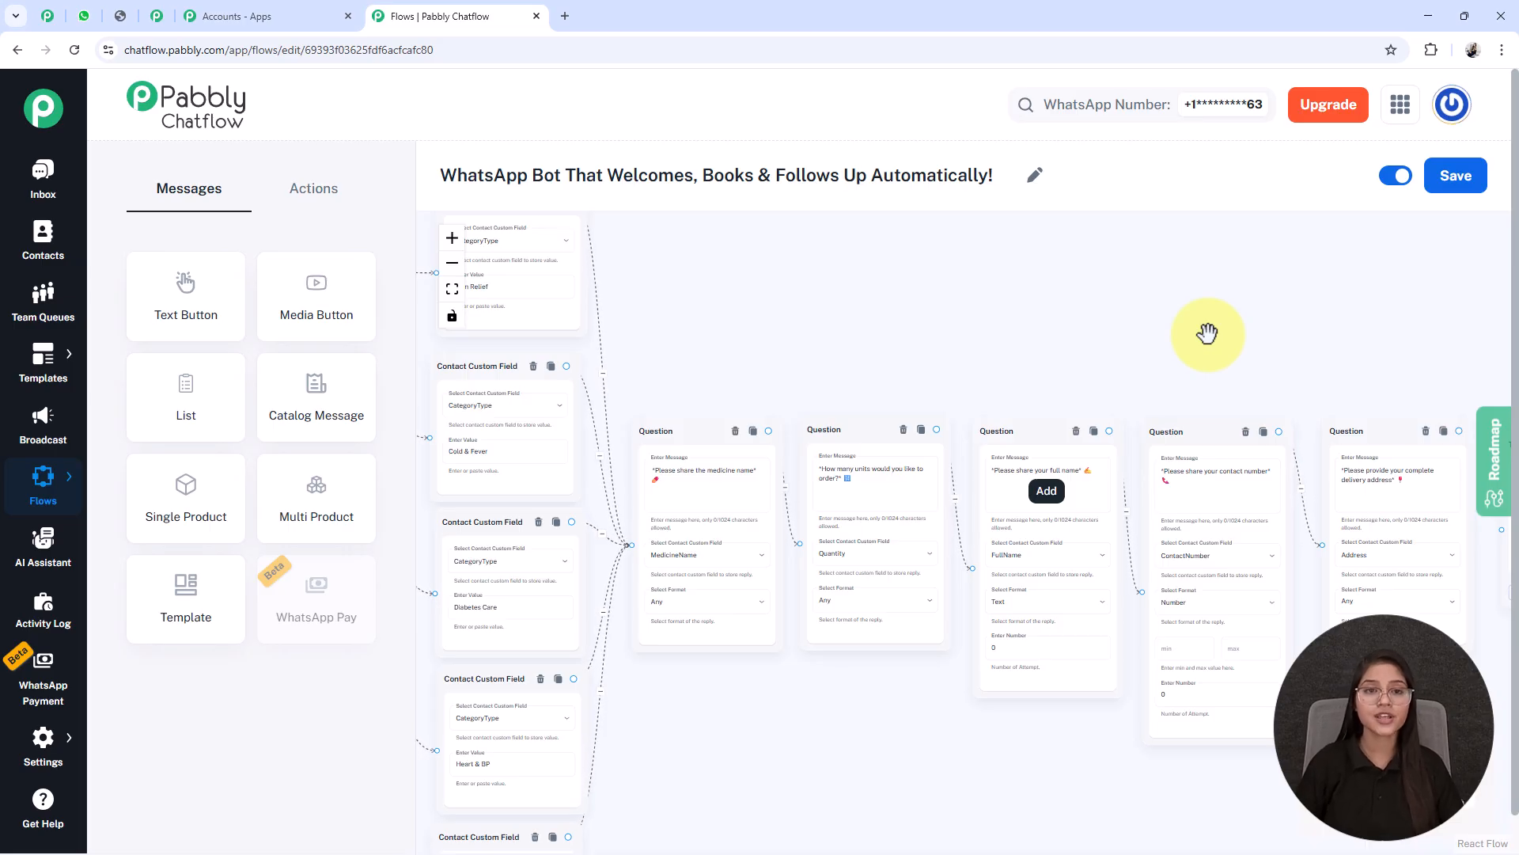
pyautogui.moveTo(1208, 333); pyautogui.dragTo(670, 260)
pyautogui.scroll(2, 1061, 379)
pyautogui.moveTo(832, 349); pyautogui.dragTo(892, 485)
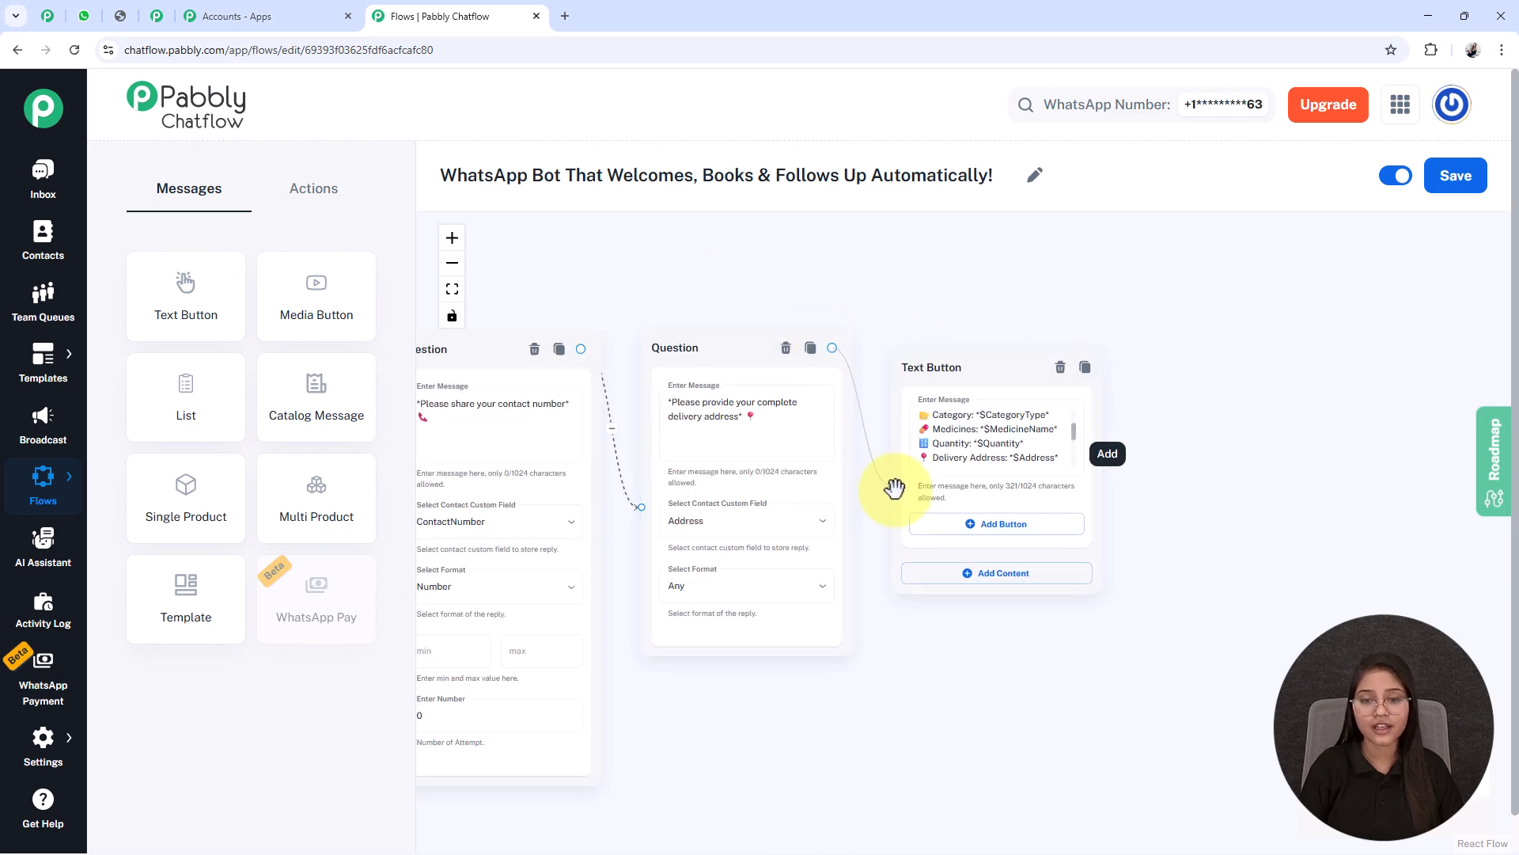
pyautogui.click(447, 289)
pyautogui.scroll(5, 648, 356)
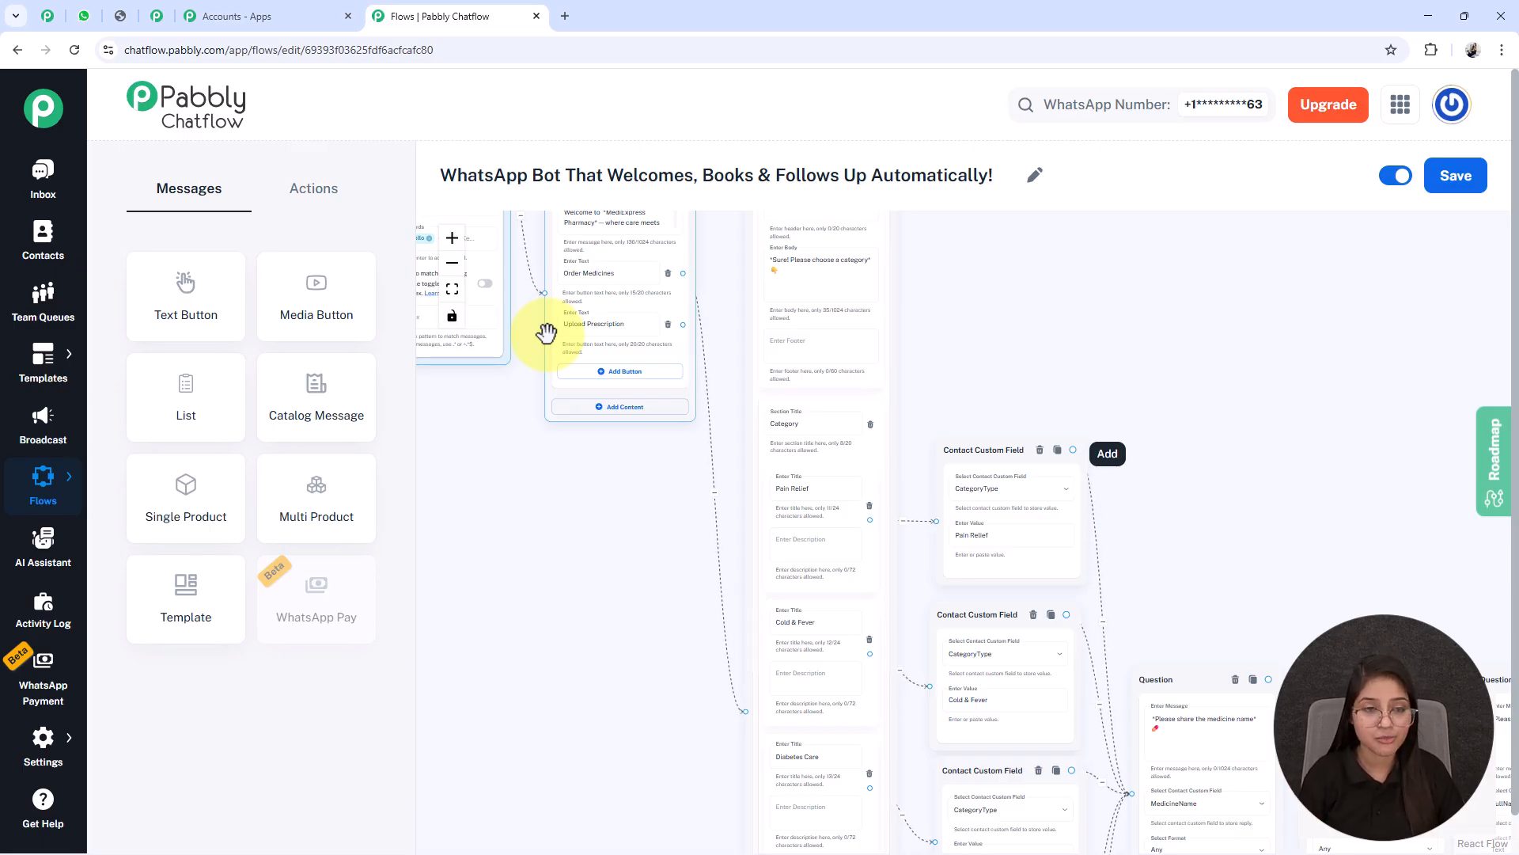
# Add an Ask Media node with the pasted prescription photo request message.
pyautogui.click(320, 188)
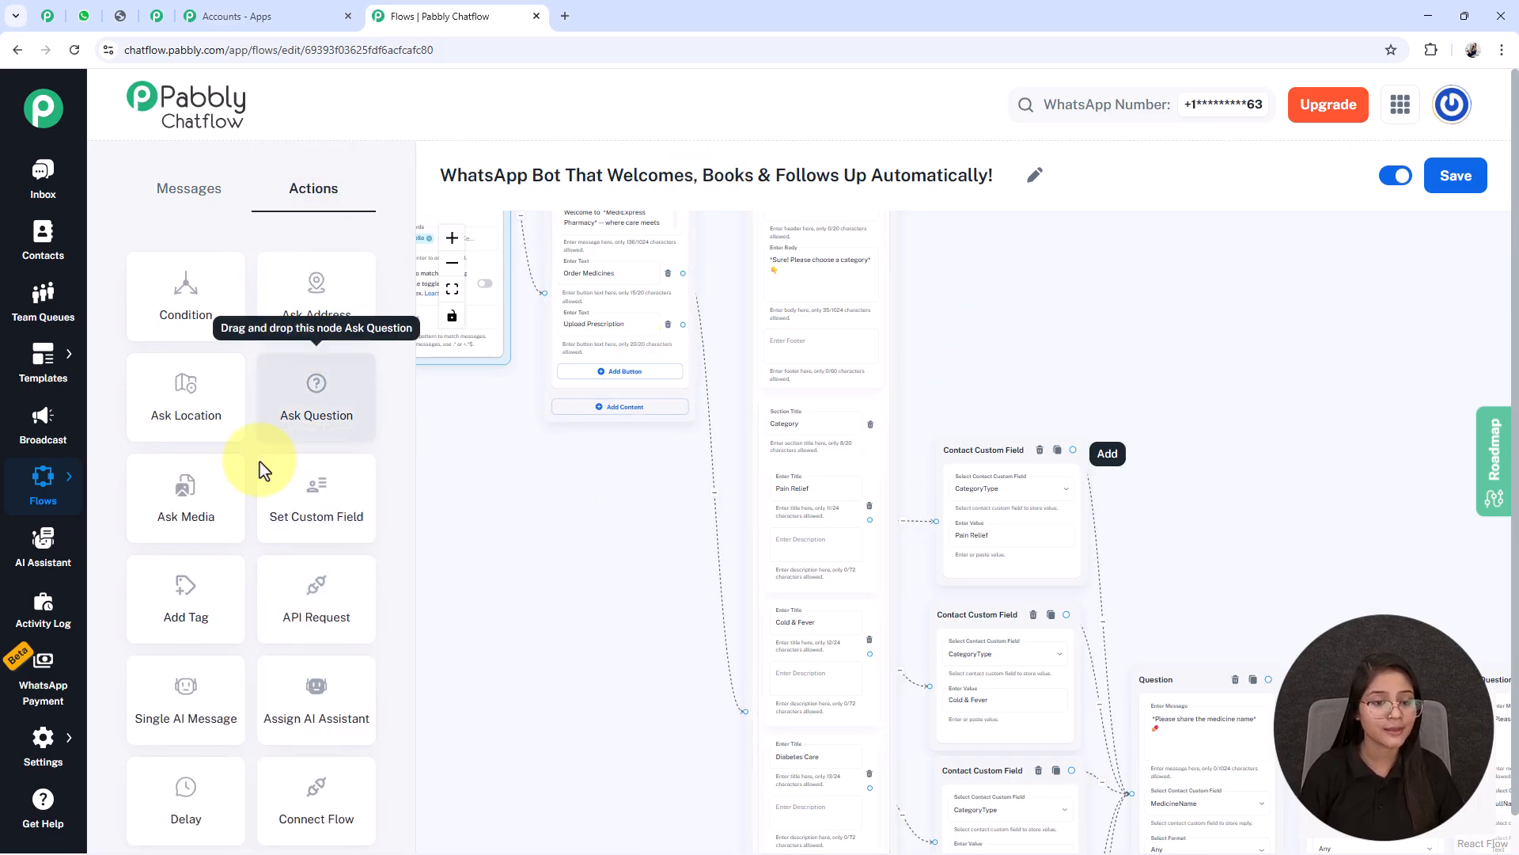
pyautogui.moveTo(202, 487); pyautogui.dragTo(946, 298)
pyautogui.scroll(3, 973, 335)
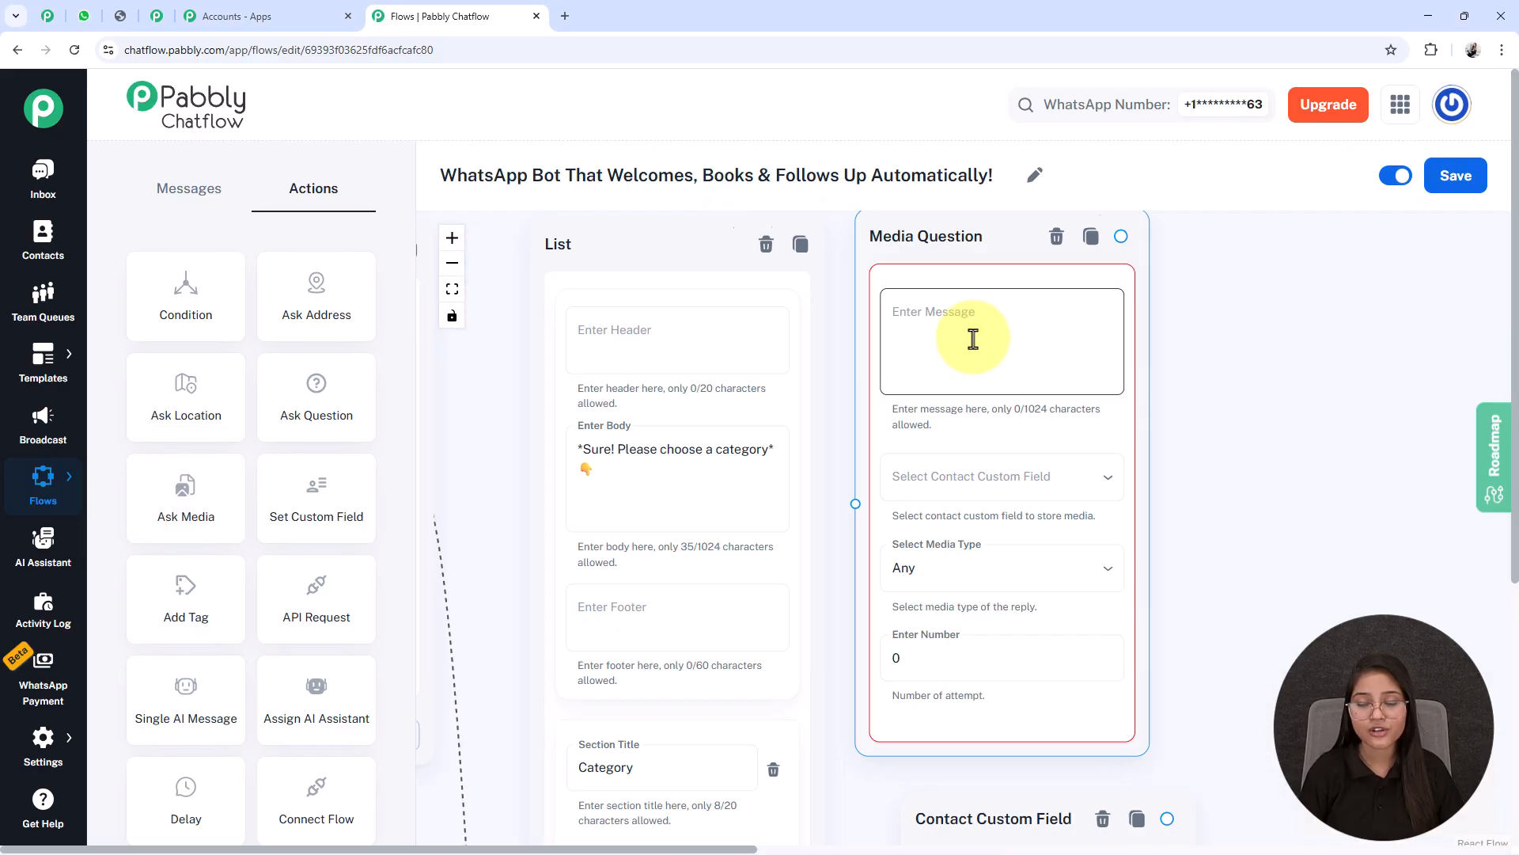
pyautogui.click(973, 339)
pyautogui.write('Please upload a clear photo of your prescription so we can verify your medicines and proceed with your order 💙')
# Store the uploaded media in the Prescription custom field.
pyautogui.scroll(2, 1258, 465)
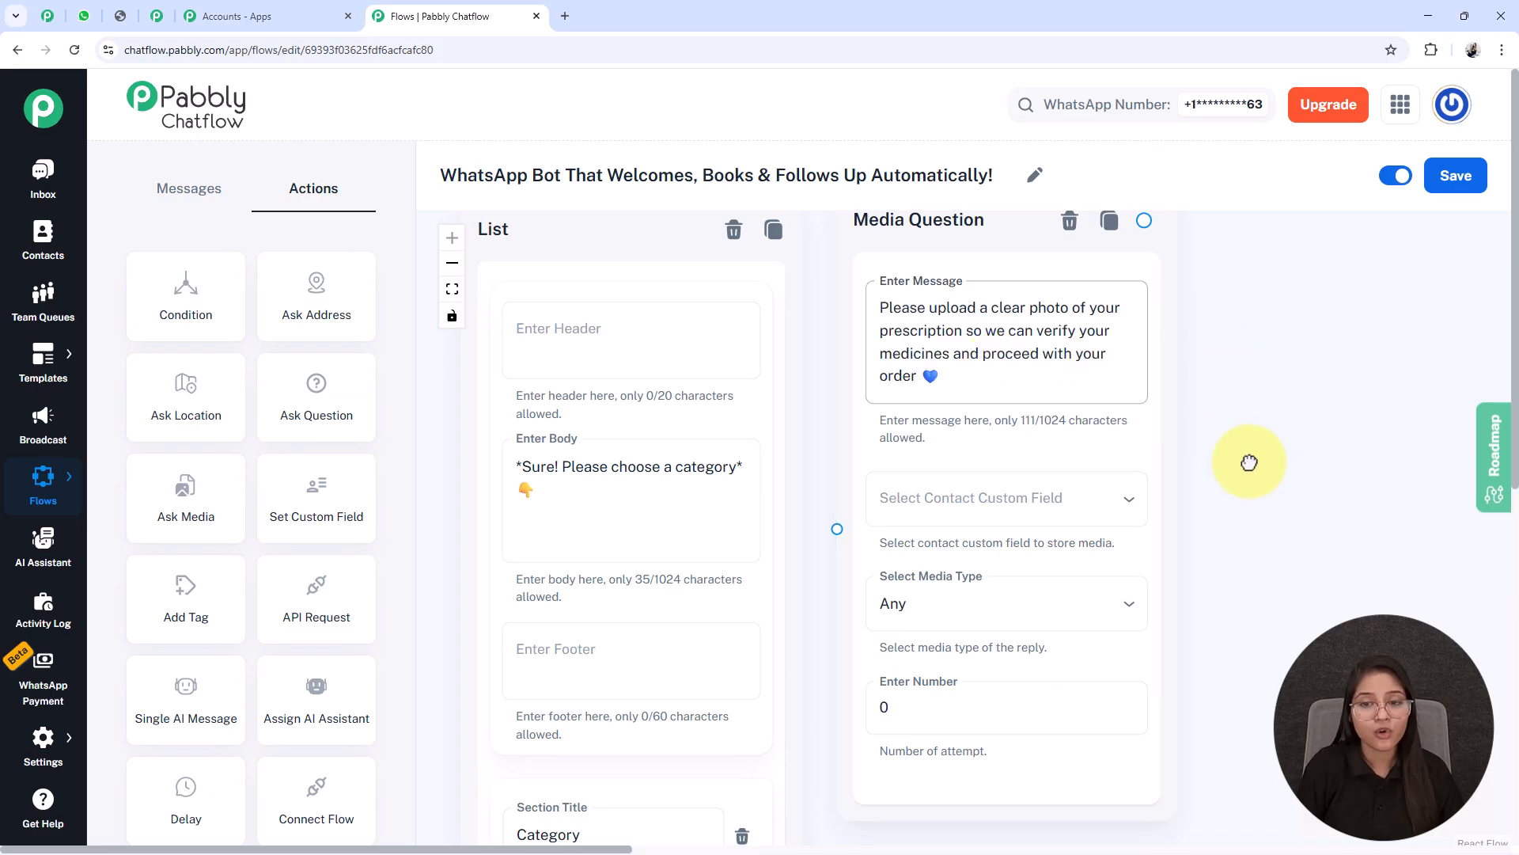
pyautogui.moveTo(1258, 465); pyautogui.dragTo(1210, 410)
pyautogui.moveTo(966, 379); pyautogui.dragTo(1011, 388)
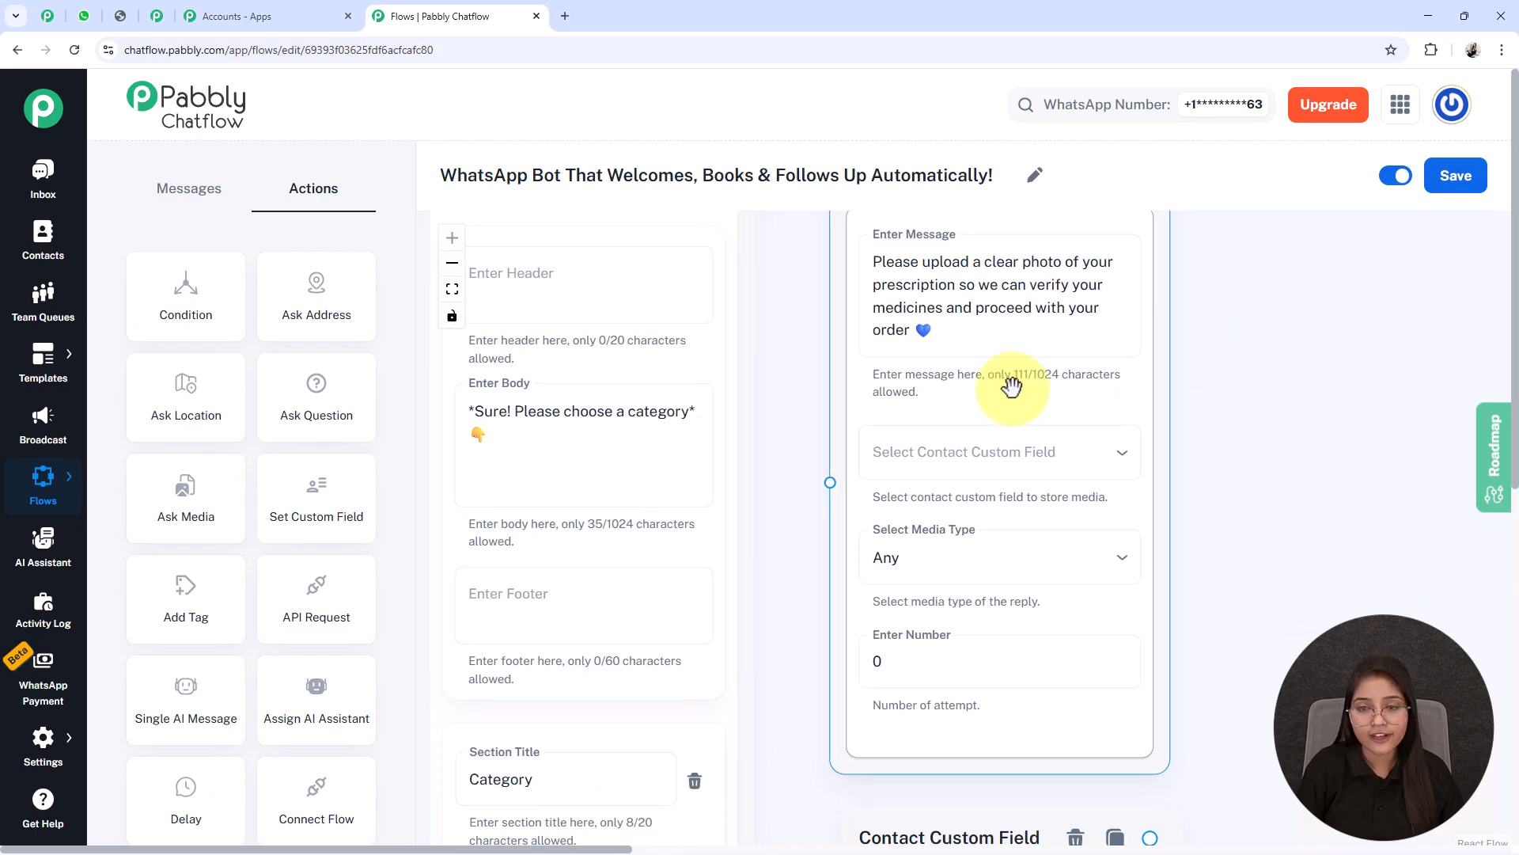
pyautogui.scroll(-2, 1011, 387)
pyautogui.moveTo(1264, 465); pyautogui.dragTo(1240, 469)
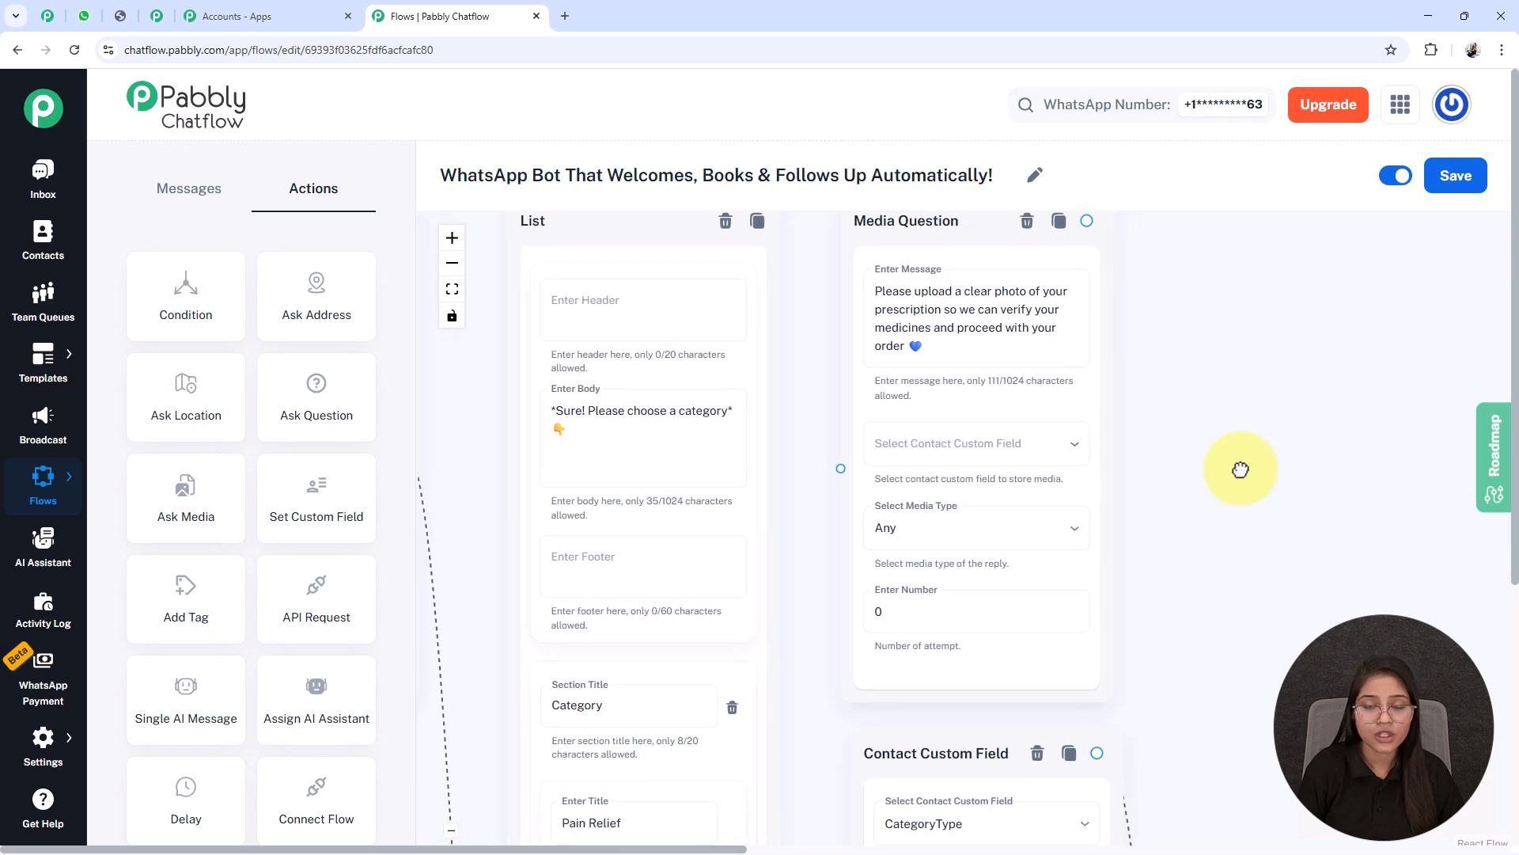
pyautogui.click(990, 446)
pyautogui.scroll(-5, 871, 427)
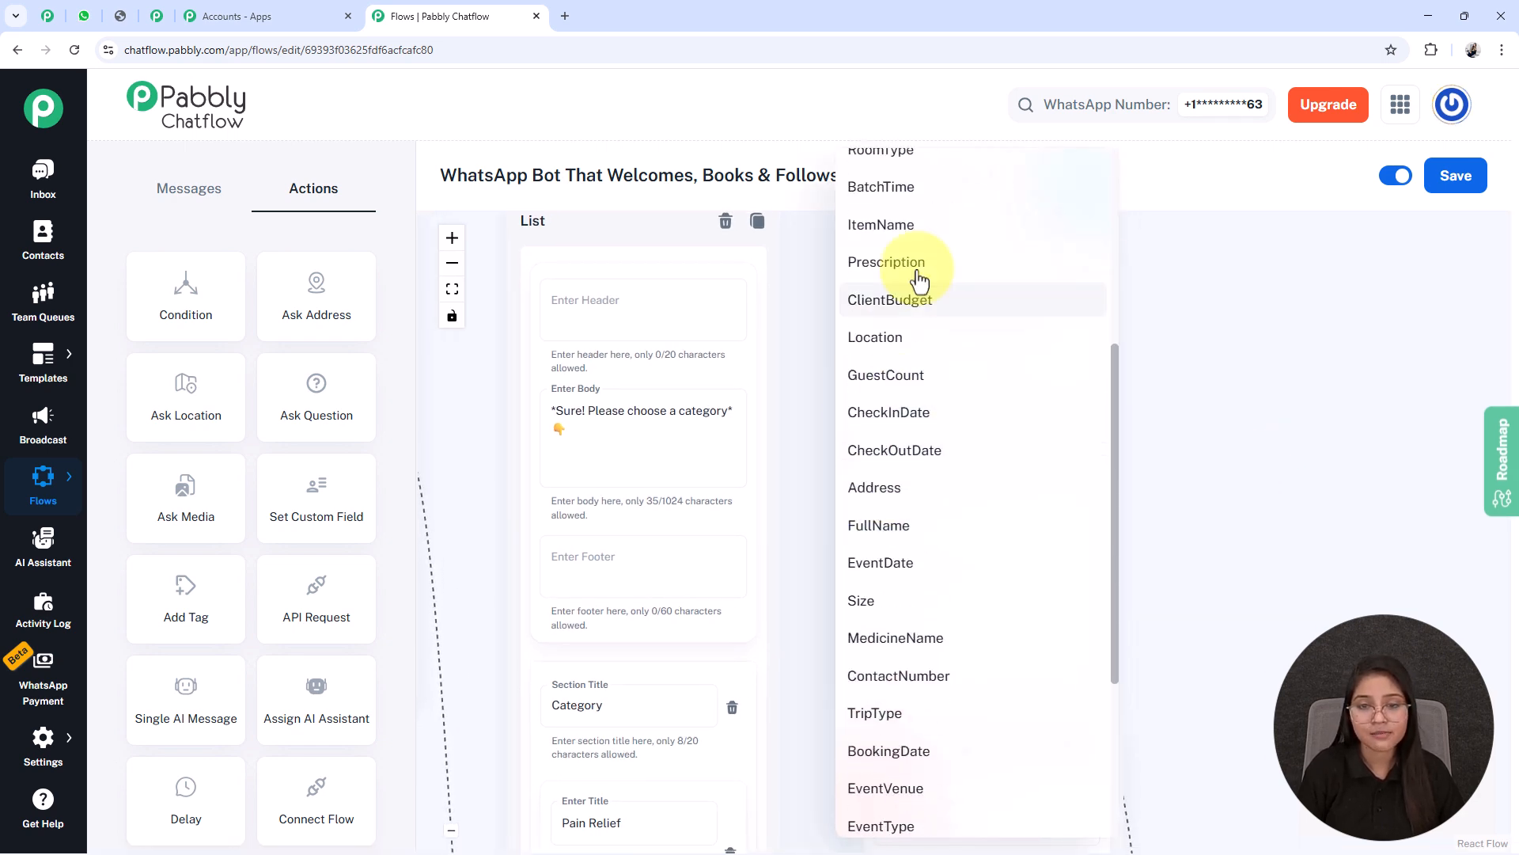
pyautogui.click(893, 263)
pyautogui.click(918, 527)
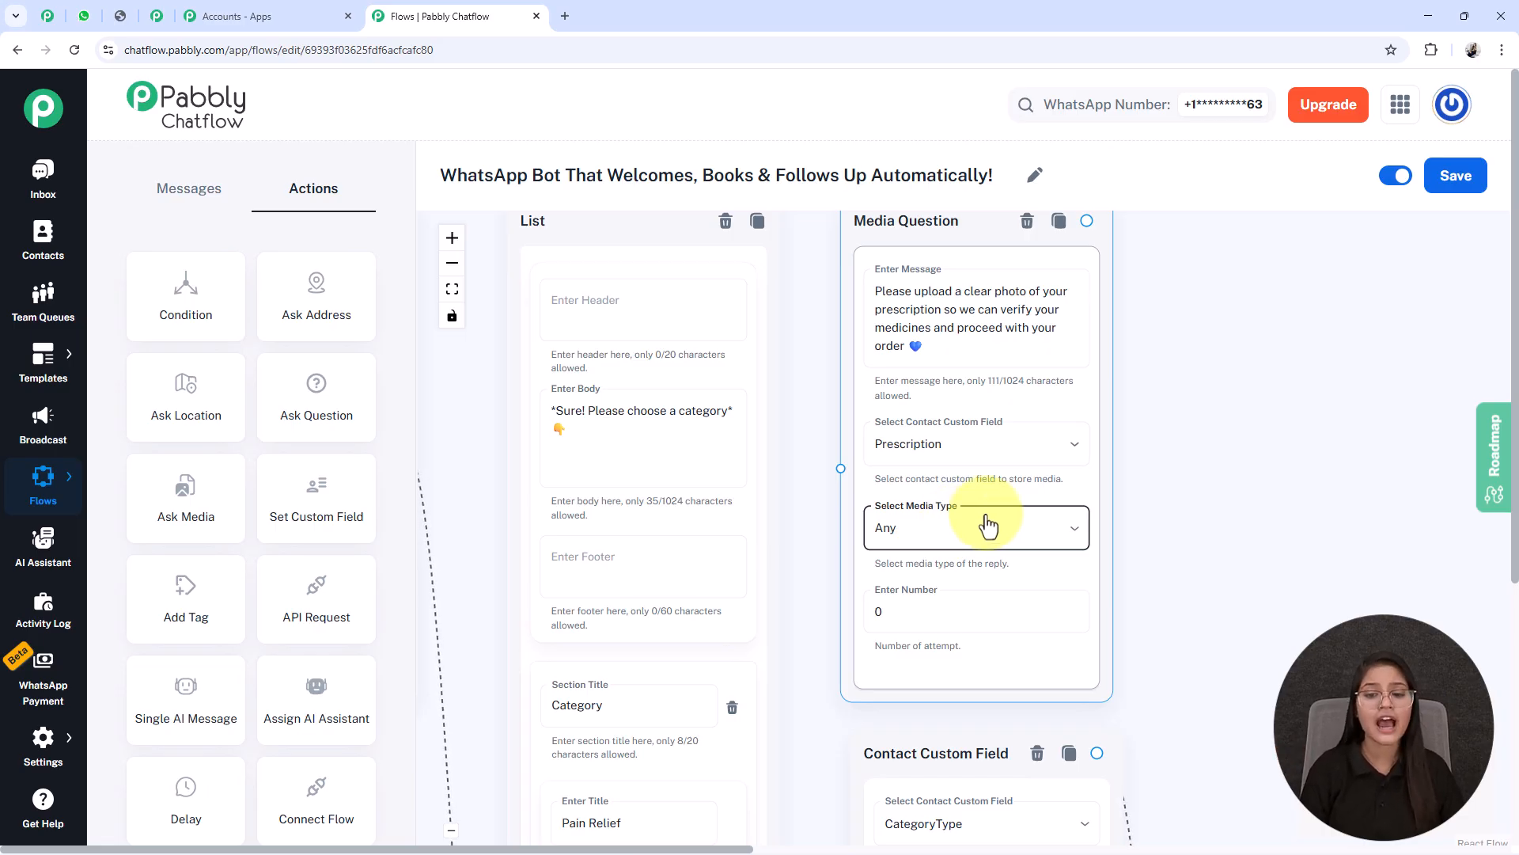
# Connect the Upload Prescription choice to the media question node.
pyautogui.scroll(-5, 1192, 512)
pyautogui.moveTo(709, 709); pyautogui.dragTo(610, 660)
pyautogui.click(688, 475)
pyautogui.moveTo(685, 473); pyautogui.dragTo(915, 440)
pyautogui.moveTo(1181, 479); pyautogui.dragTo(899, 417)
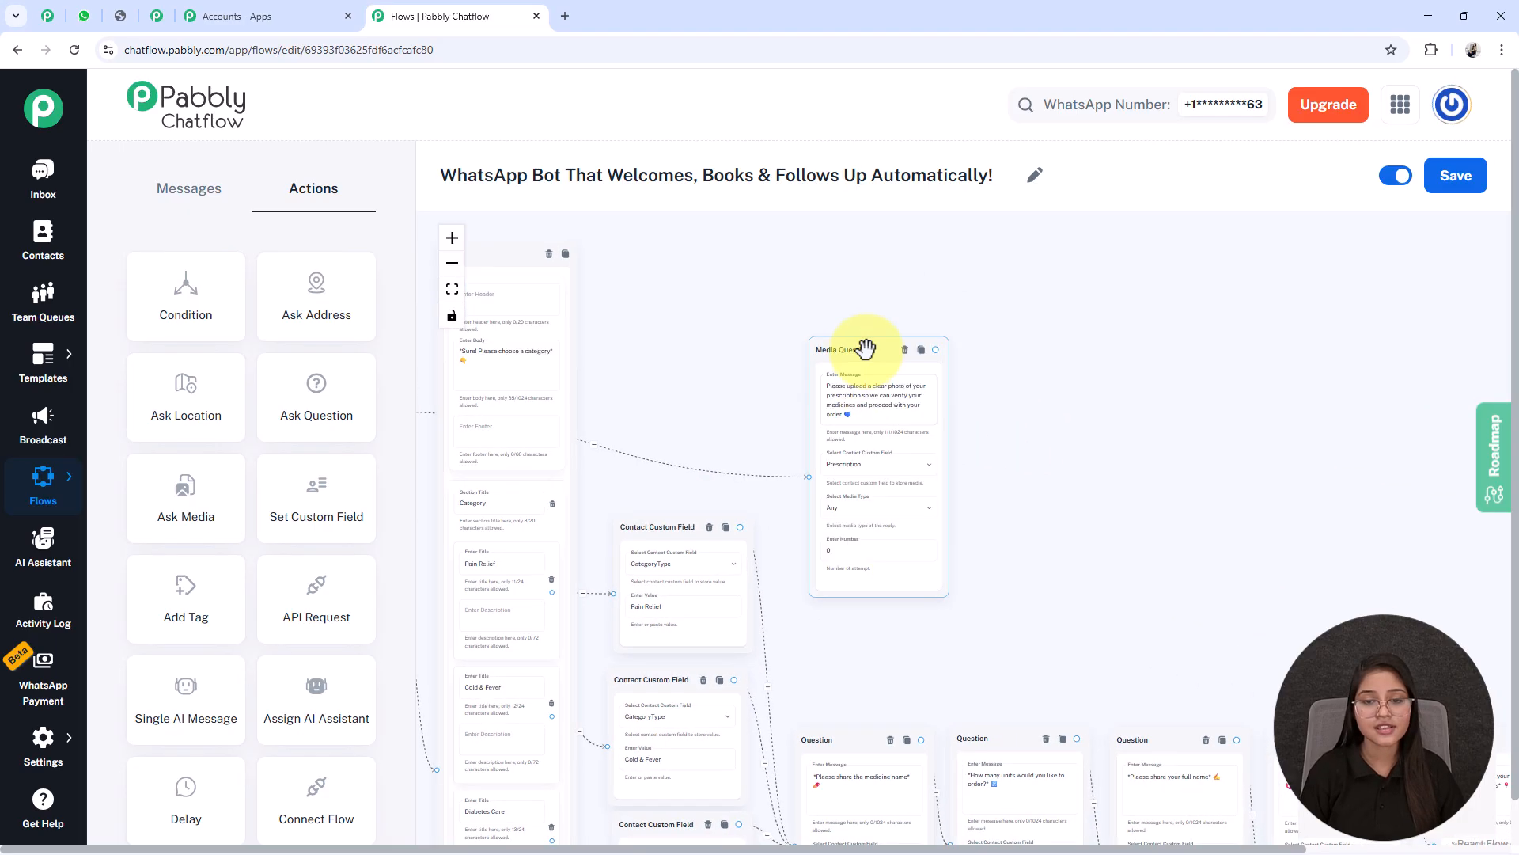
pyautogui.moveTo(867, 348); pyautogui.dragTo(845, 343)
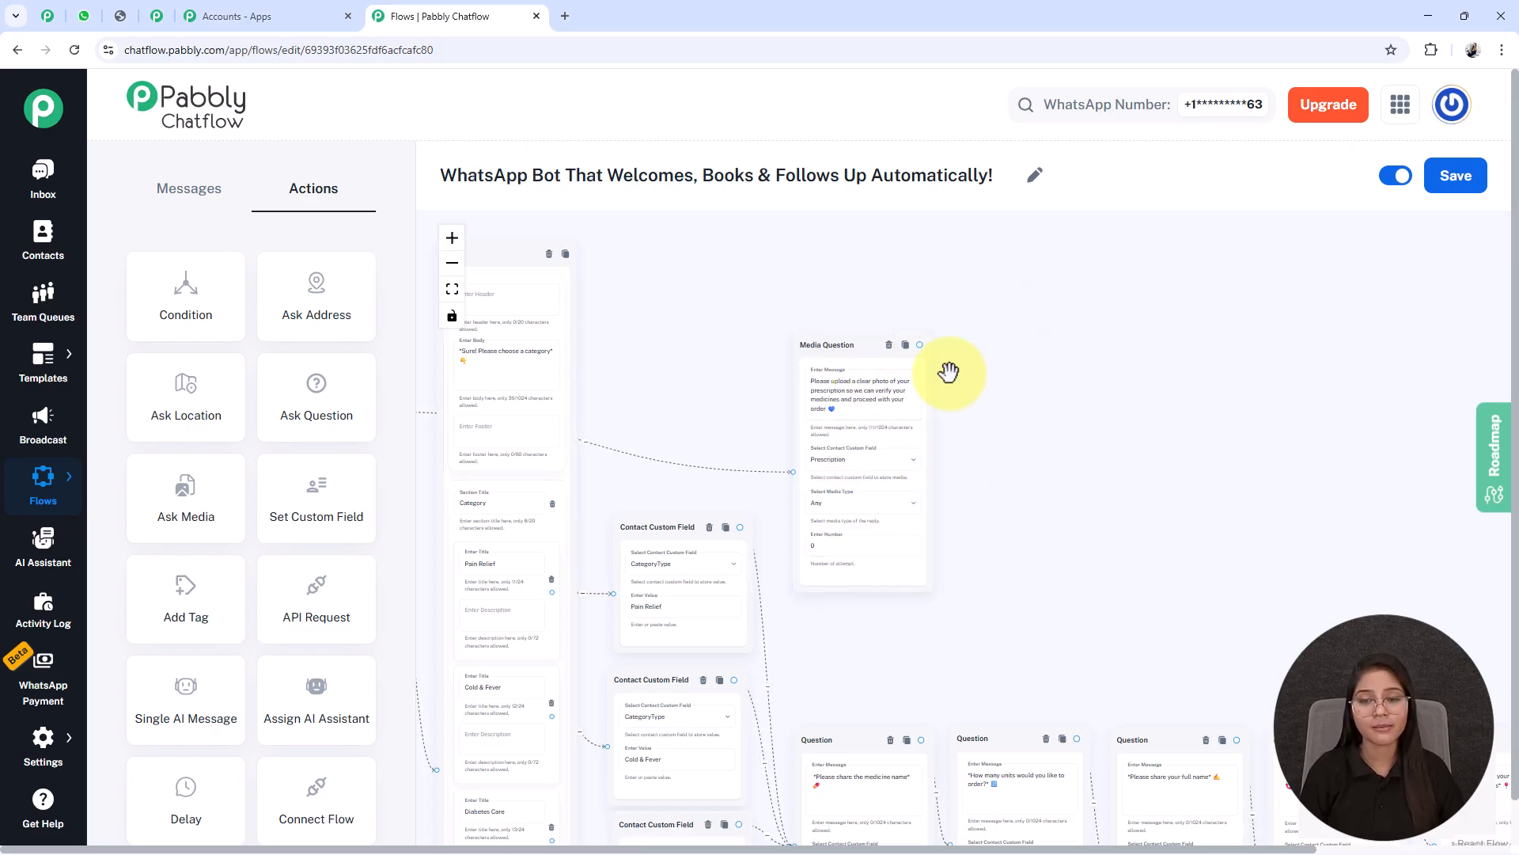
# Add a Text Button node after the Media Question and position it beside it.
pyautogui.moveTo(950, 383); pyautogui.dragTo(989, 472)
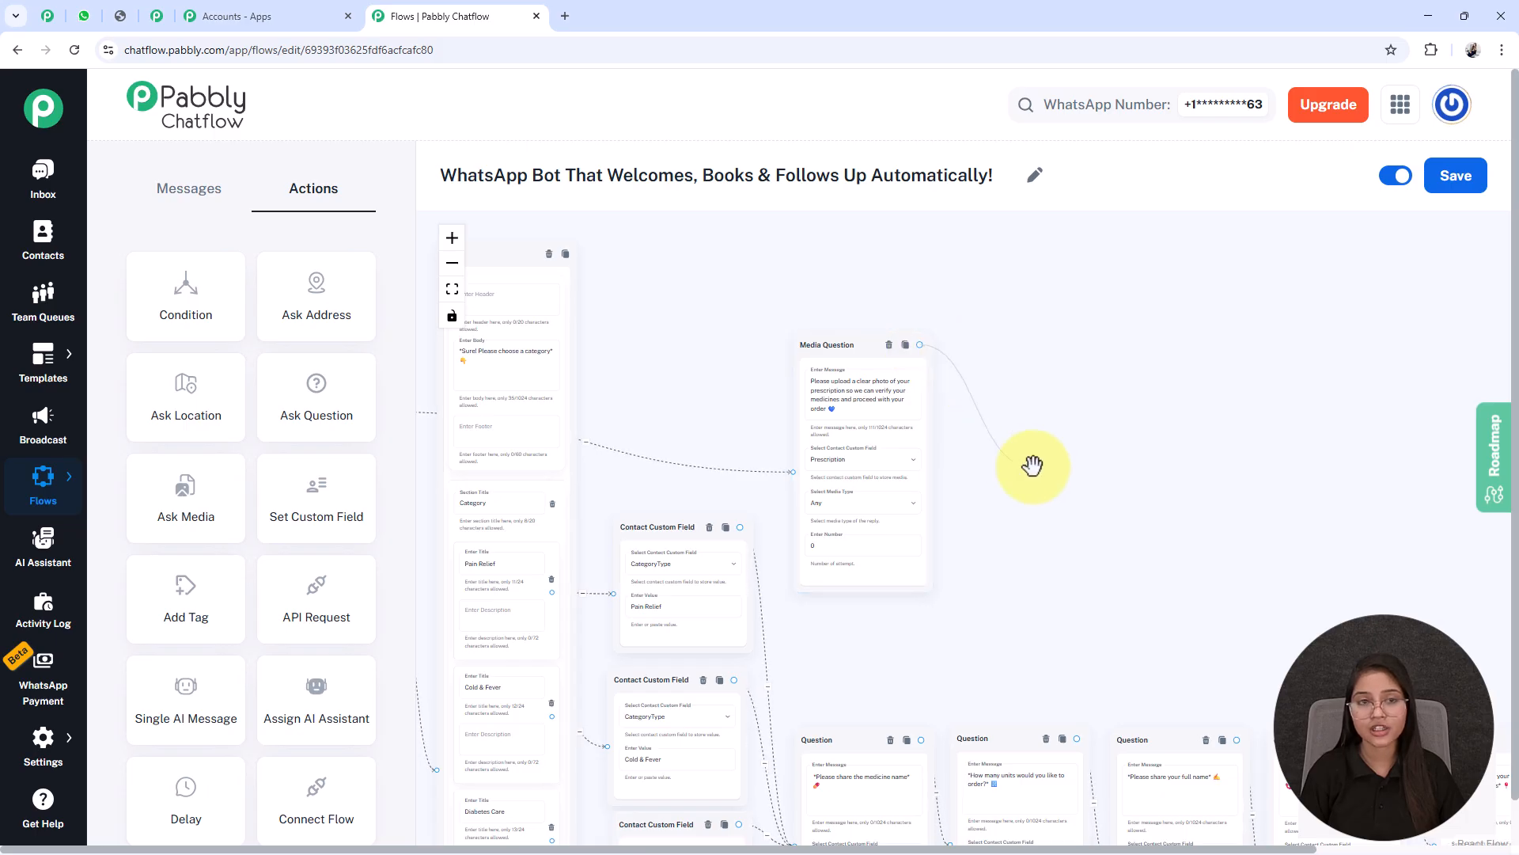
pyautogui.click(1023, 496)
pyautogui.moveTo(1045, 485); pyautogui.dragTo(1042, 404)
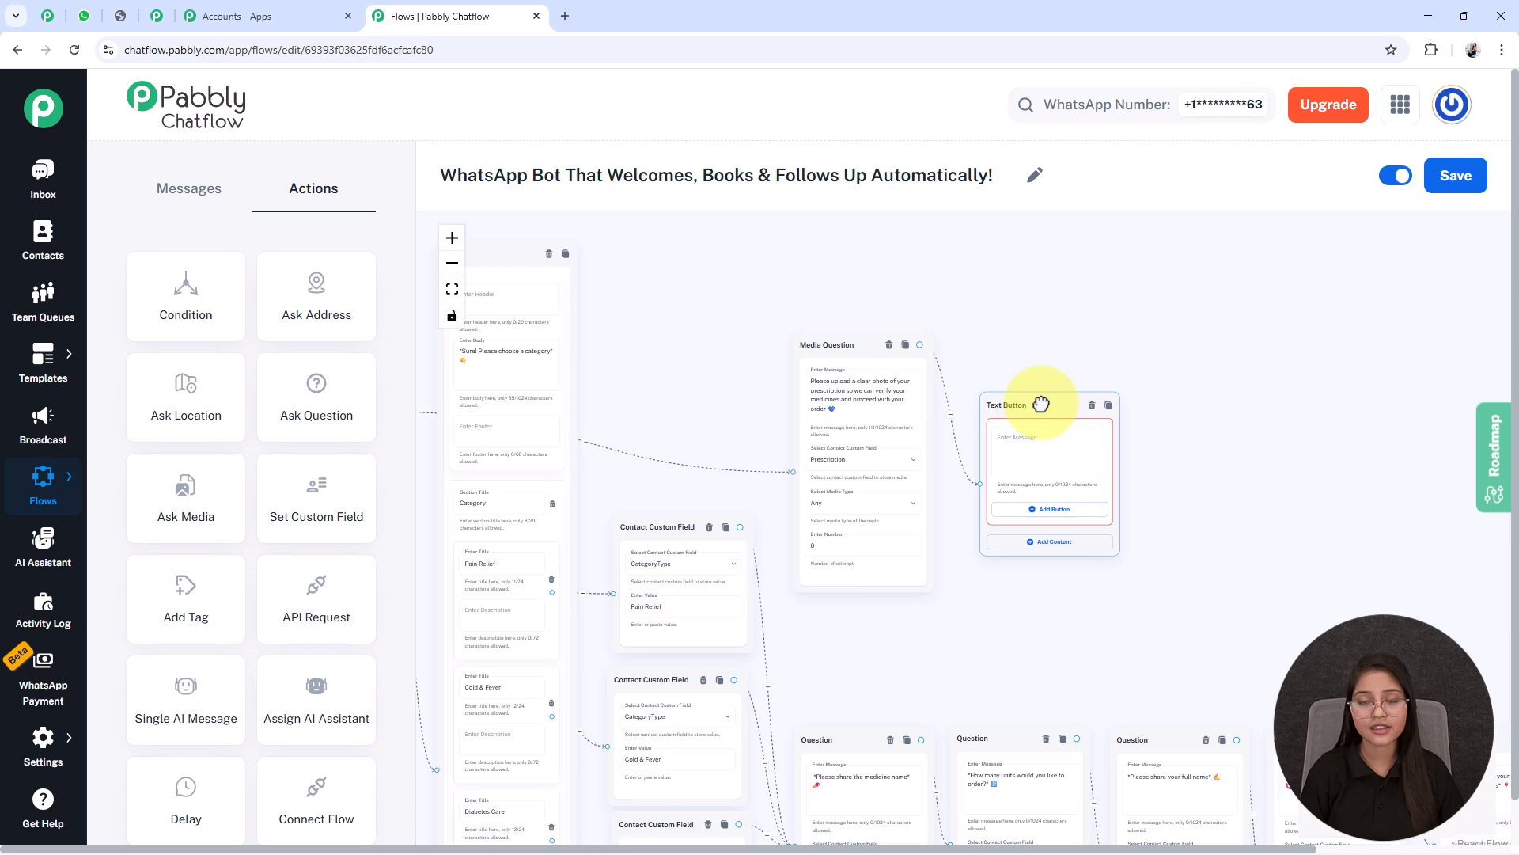
pyautogui.scroll(5, 1042, 404)
pyautogui.scroll(1, 1040, 402)
pyautogui.moveTo(1336, 505); pyautogui.dragTo(1221, 449)
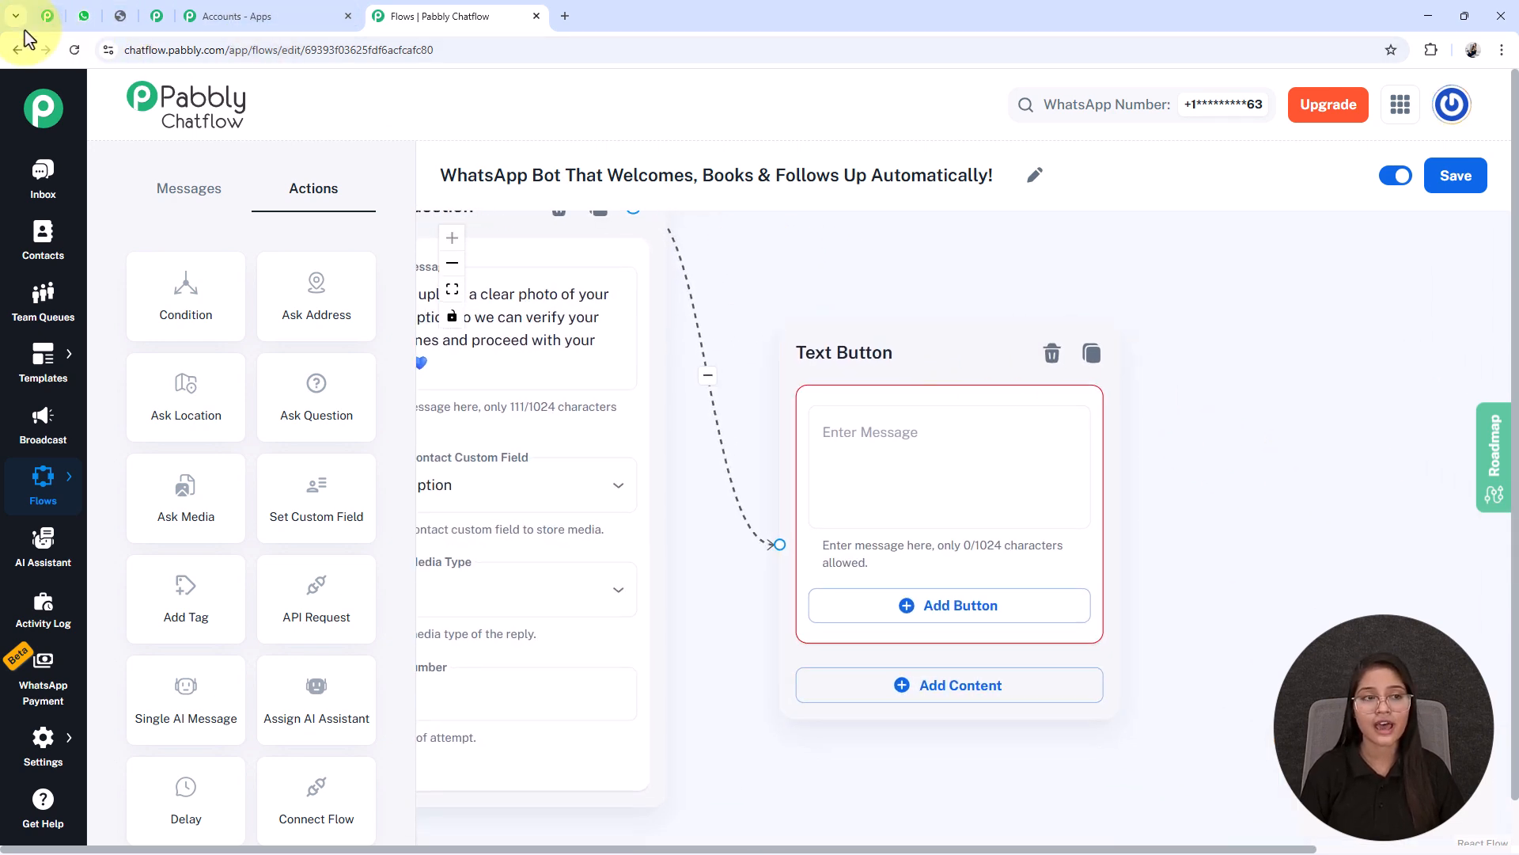
# Paste the prescription-received message promising the medicine list, price and delivery time.
pyautogui.click(870, 474)
pyautogui.hotkey('ctrl', 'v')
pyautogui.scroll(-3, 870, 473)
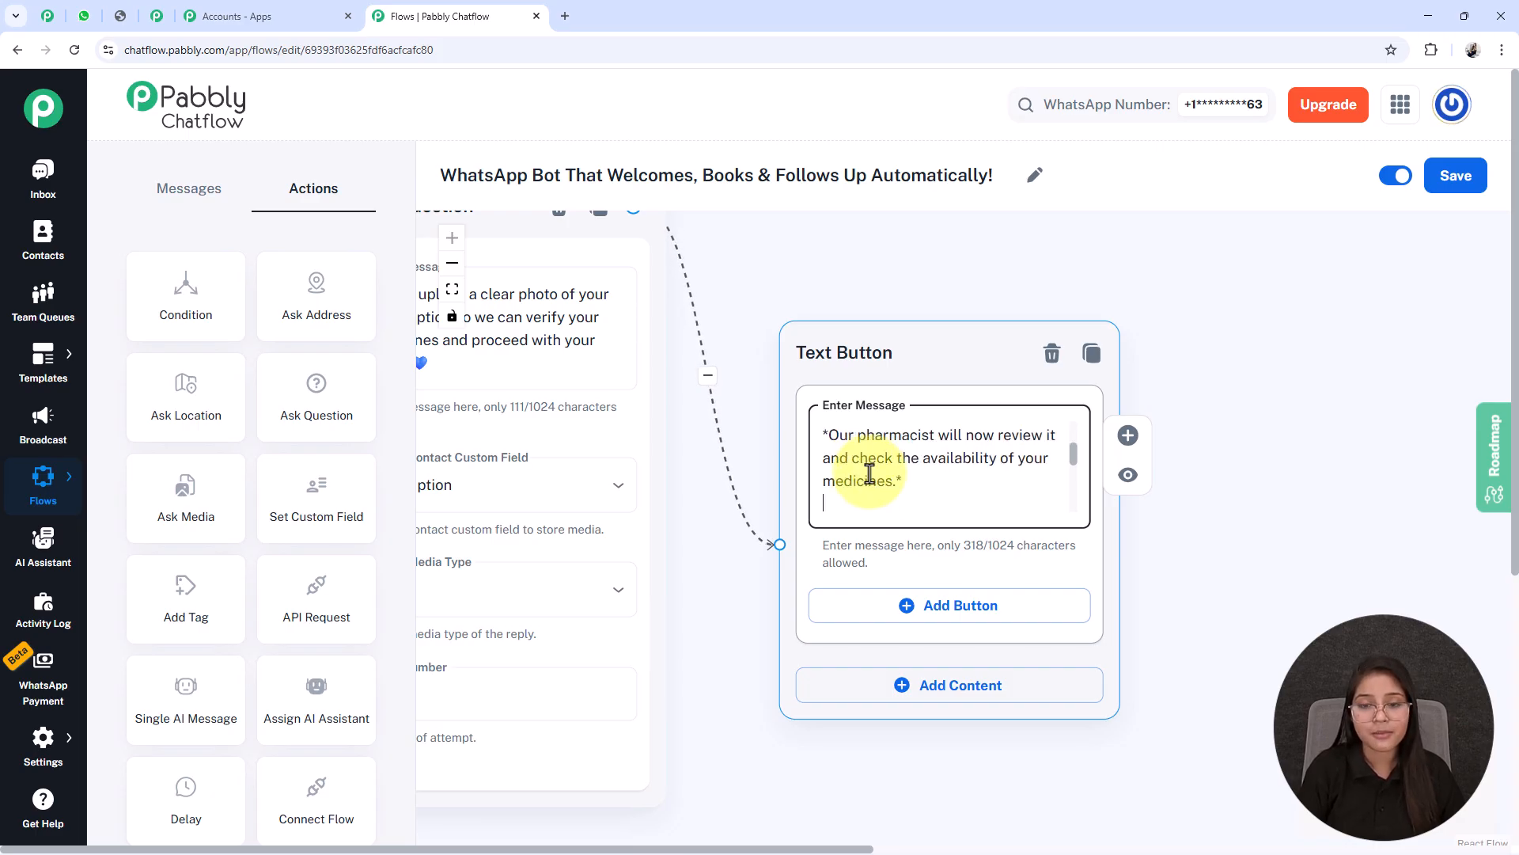
pyautogui.scroll(-2, 870, 473)
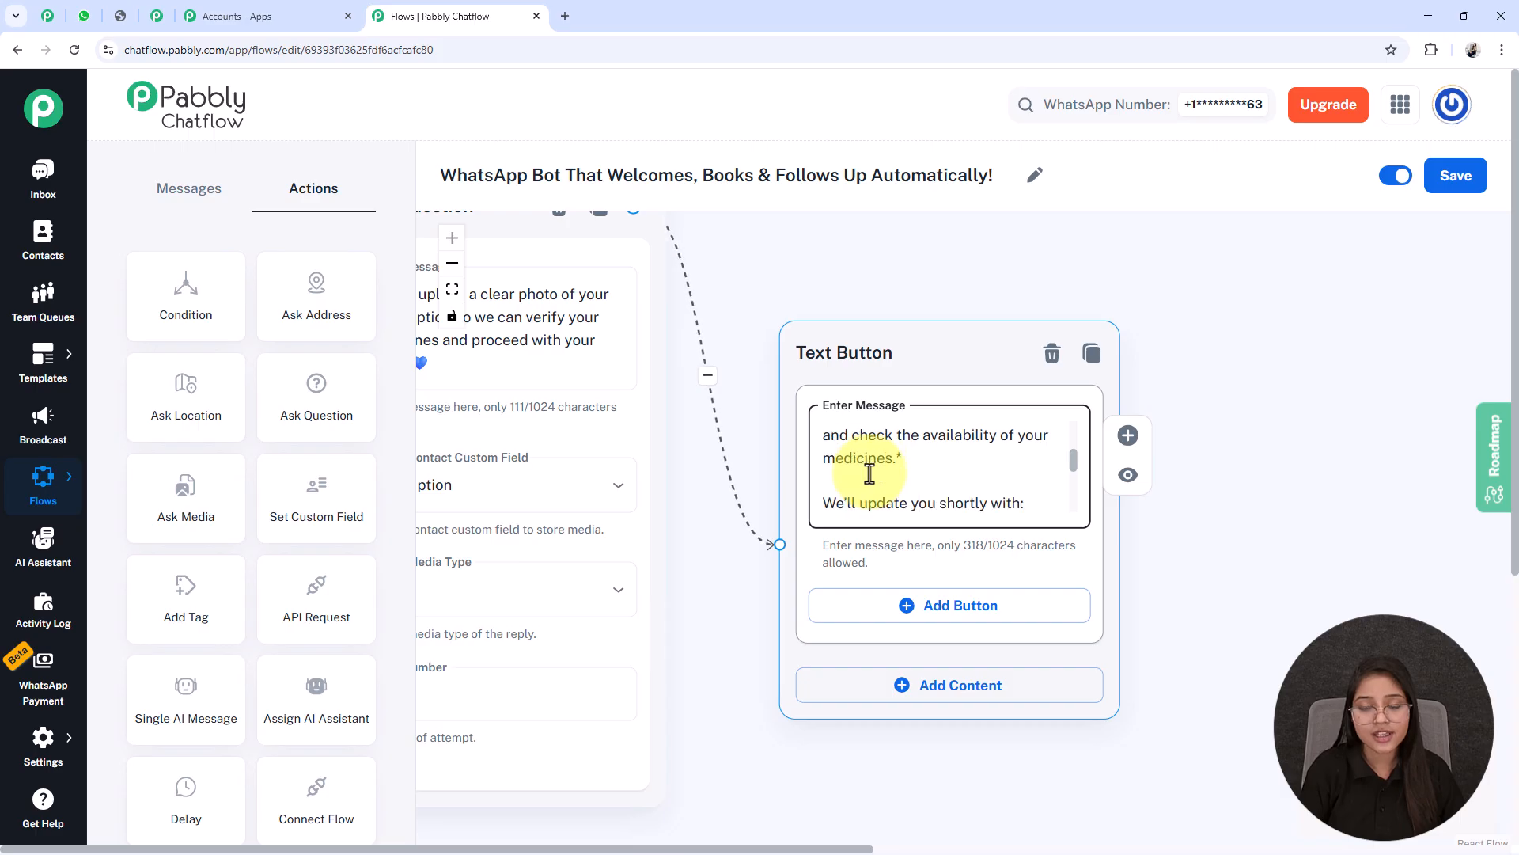
pyautogui.scroll(-2, 870, 473)
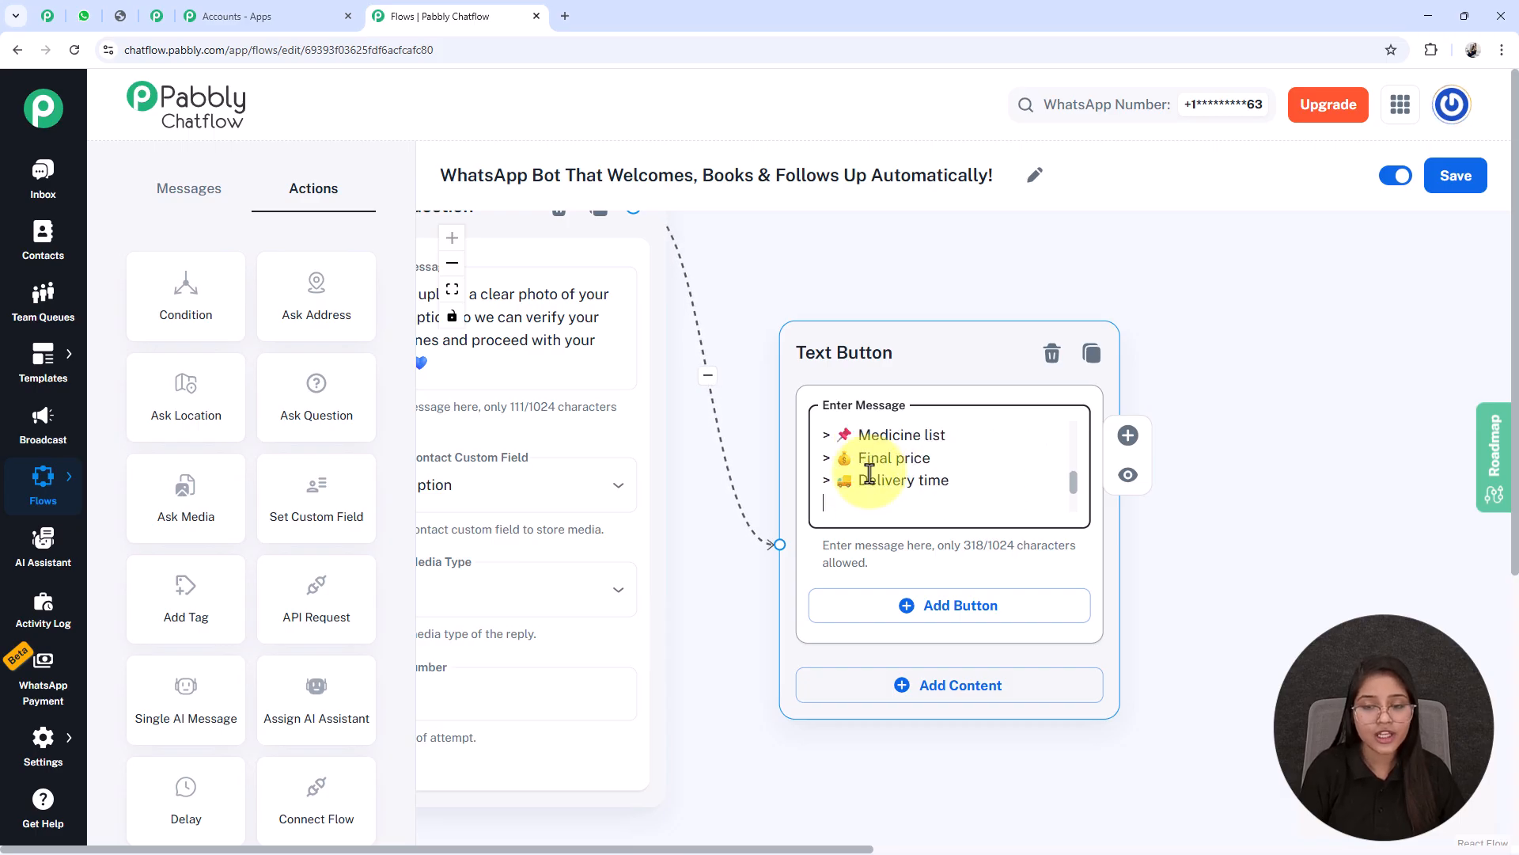
pyautogui.scroll(-2, 869, 473)
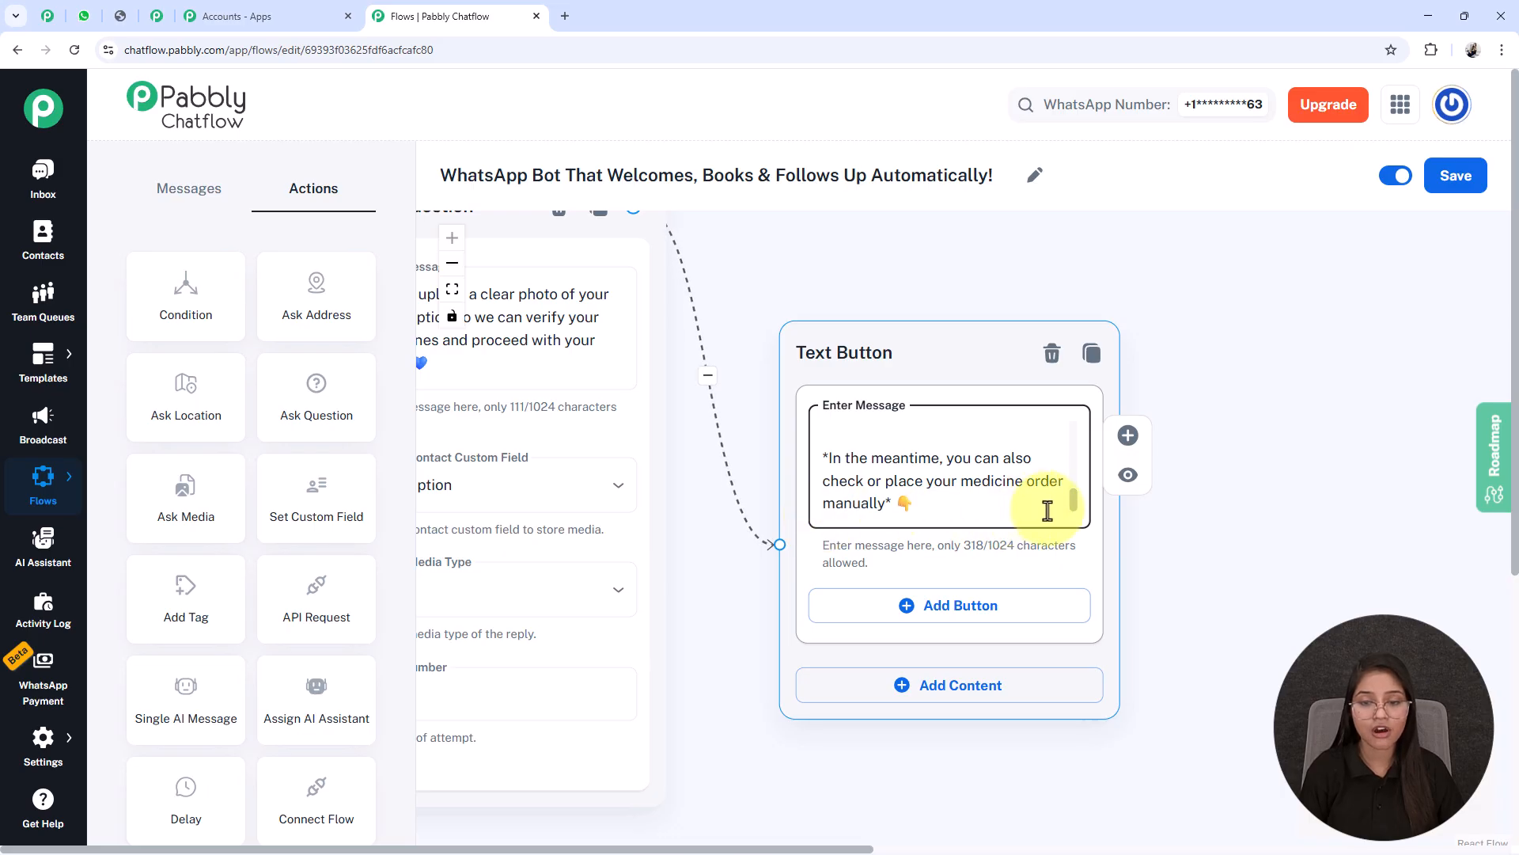
pyautogui.scroll(-3, 1046, 510)
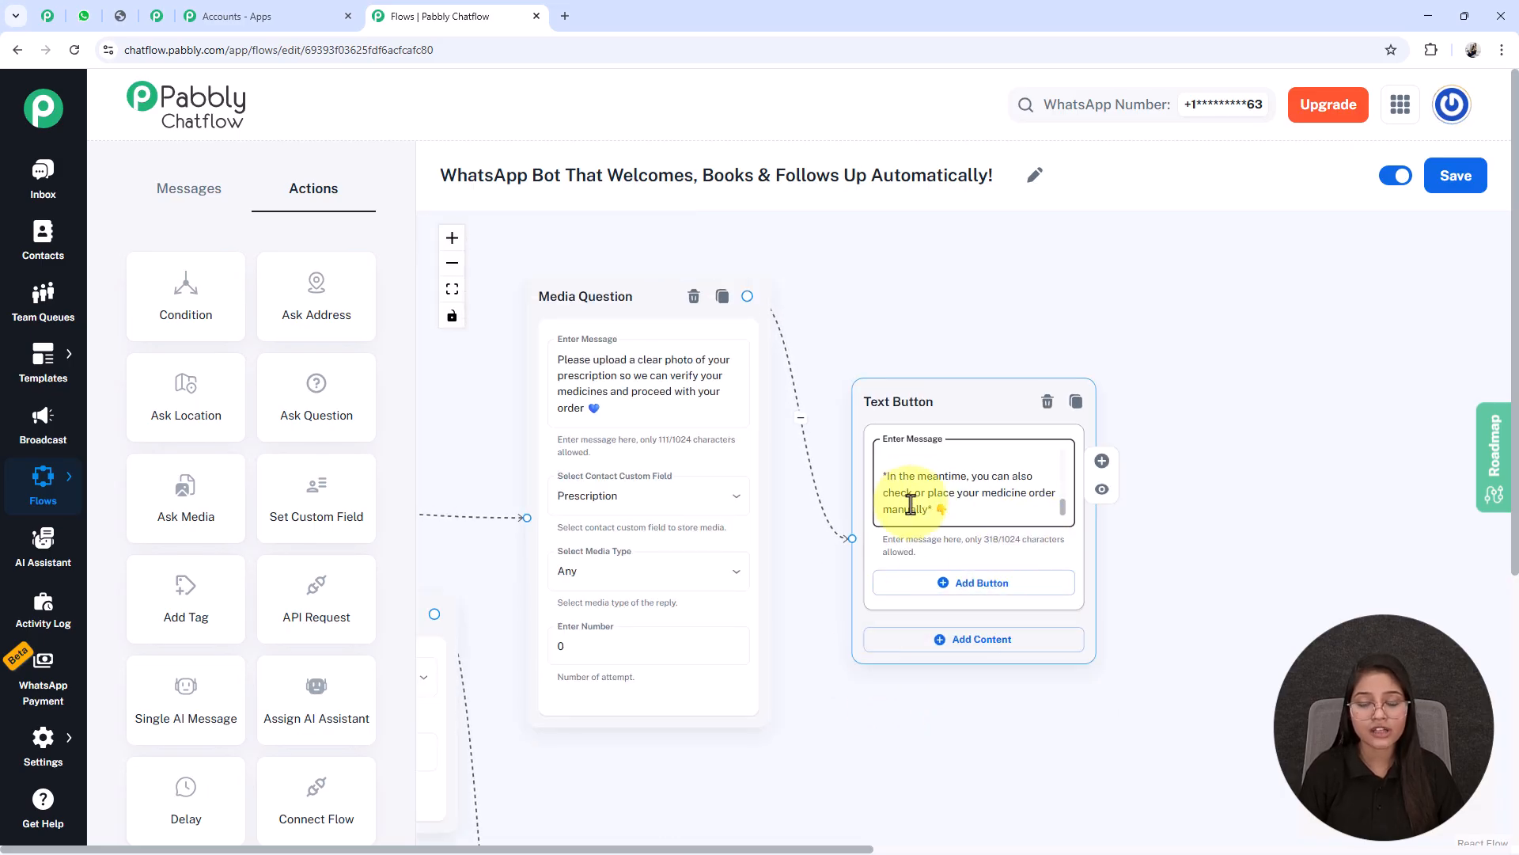
# Add an 'Order Medicines 💊' reply button to the prescription message.
pyautogui.click(949, 592)
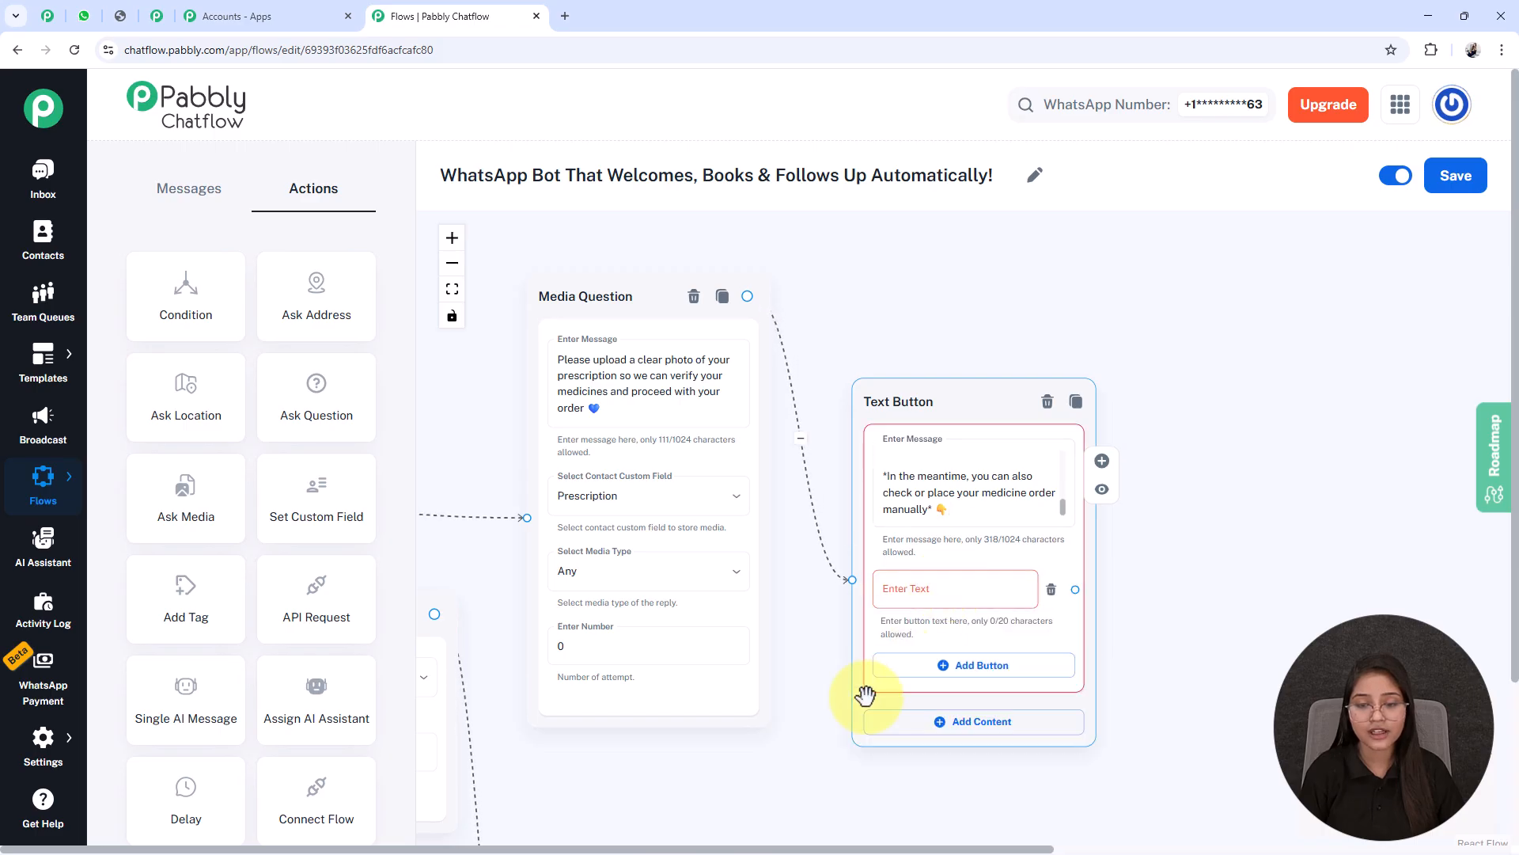
pyautogui.moveTo(794, 654)
pyautogui.mouseDown()
pyautogui.moveTo(863, 652)
pyautogui.moveTo(787, 638)
pyautogui.mouseUp()
pyautogui.scroll(2, 908, 593)
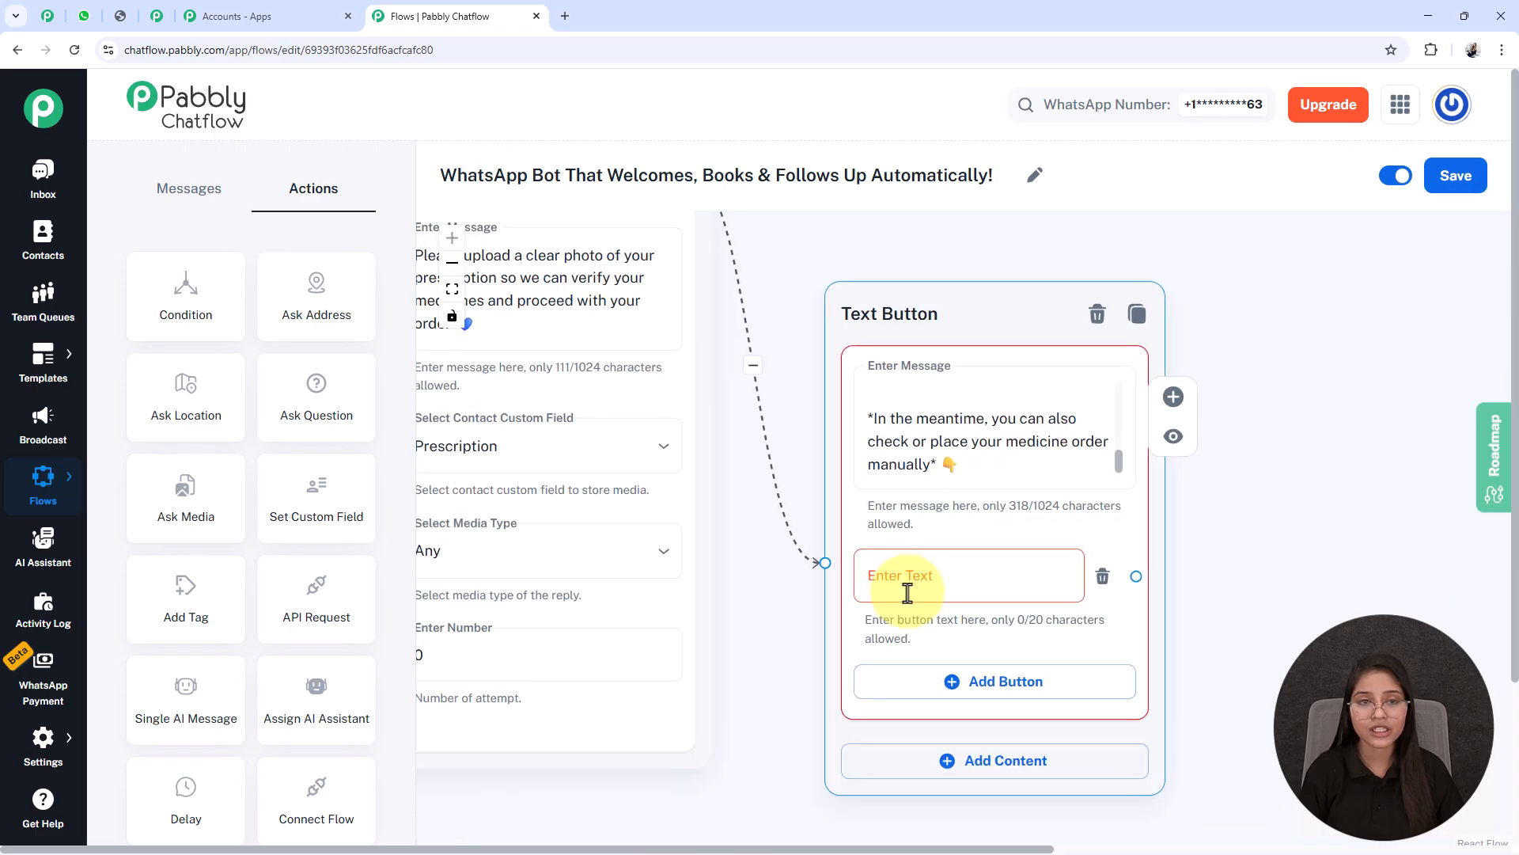
pyautogui.scroll(-4, 908, 593)
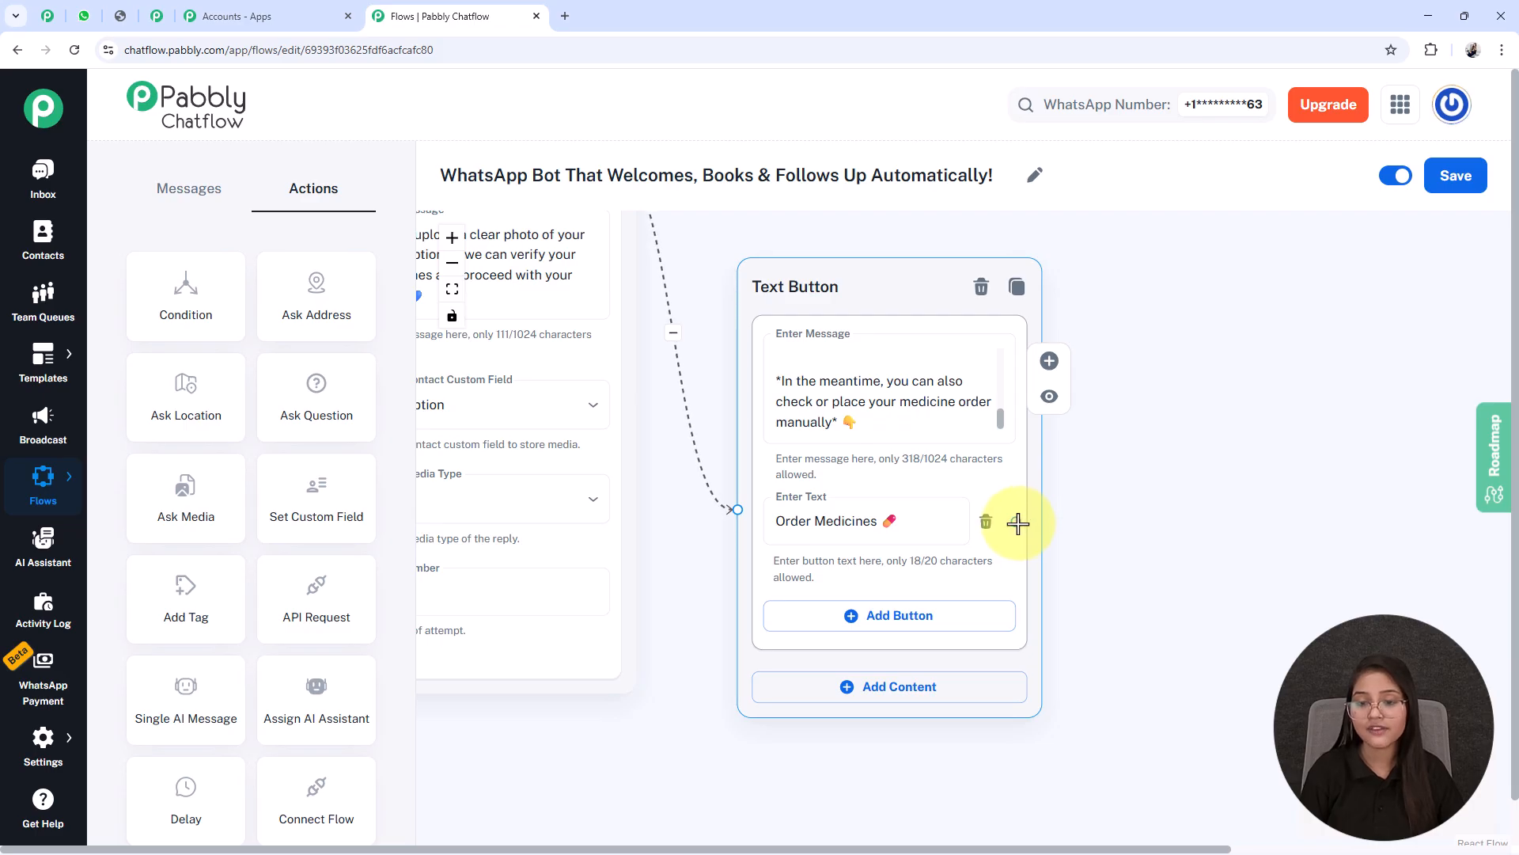
# Link the Order Medicines button back to the category list node.
pyautogui.click(1081, 514)
pyautogui.moveTo(1017, 521); pyautogui.dragTo(590, 693)
pyautogui.scroll(-5, 591, 691)
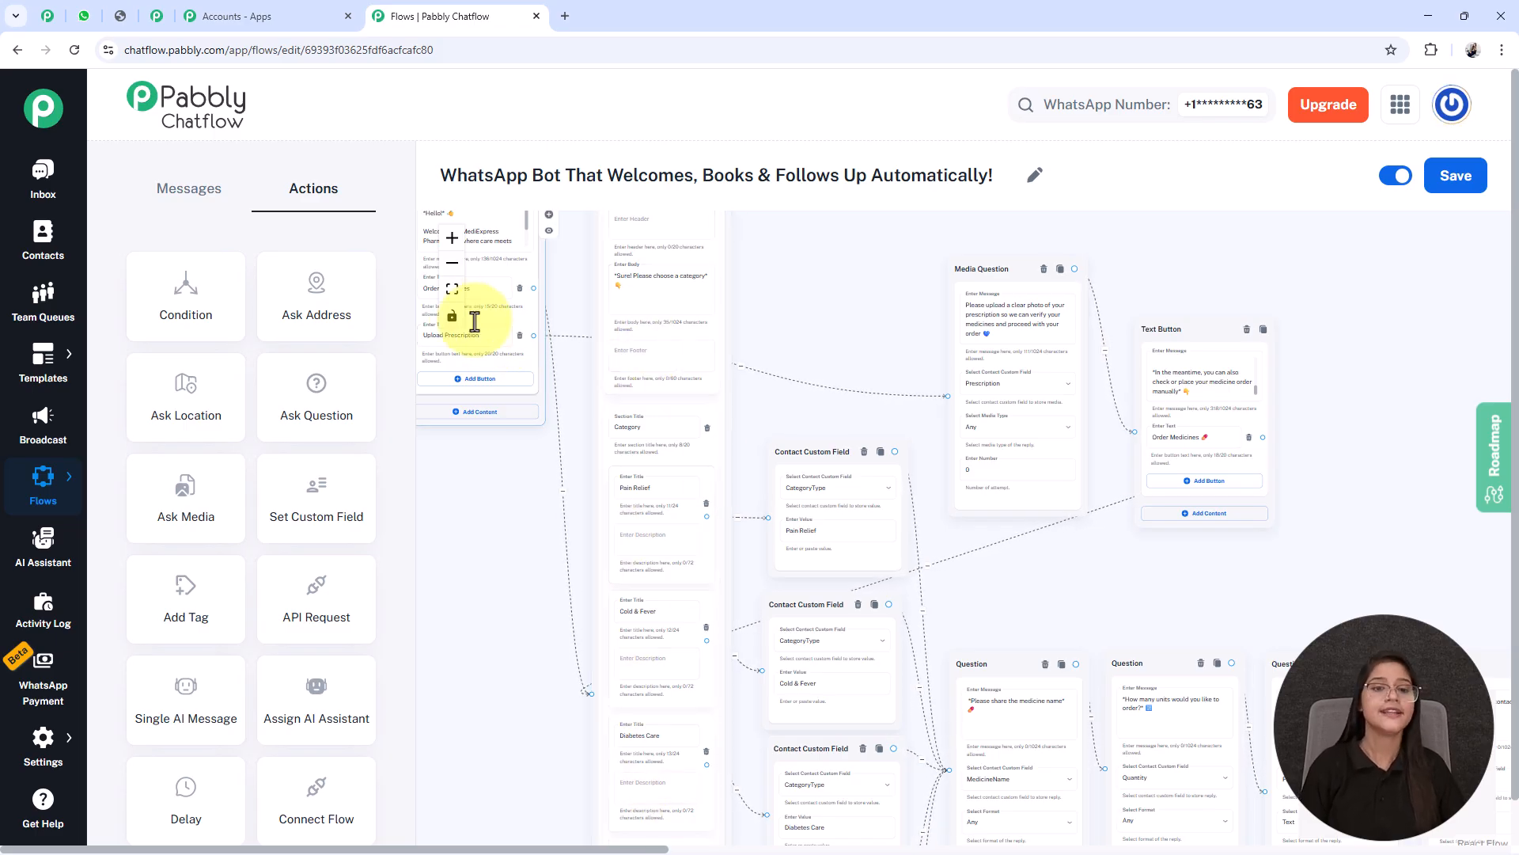
pyautogui.click(452, 290)
pyautogui.moveTo(1053, 709); pyautogui.dragTo(1048, 688)
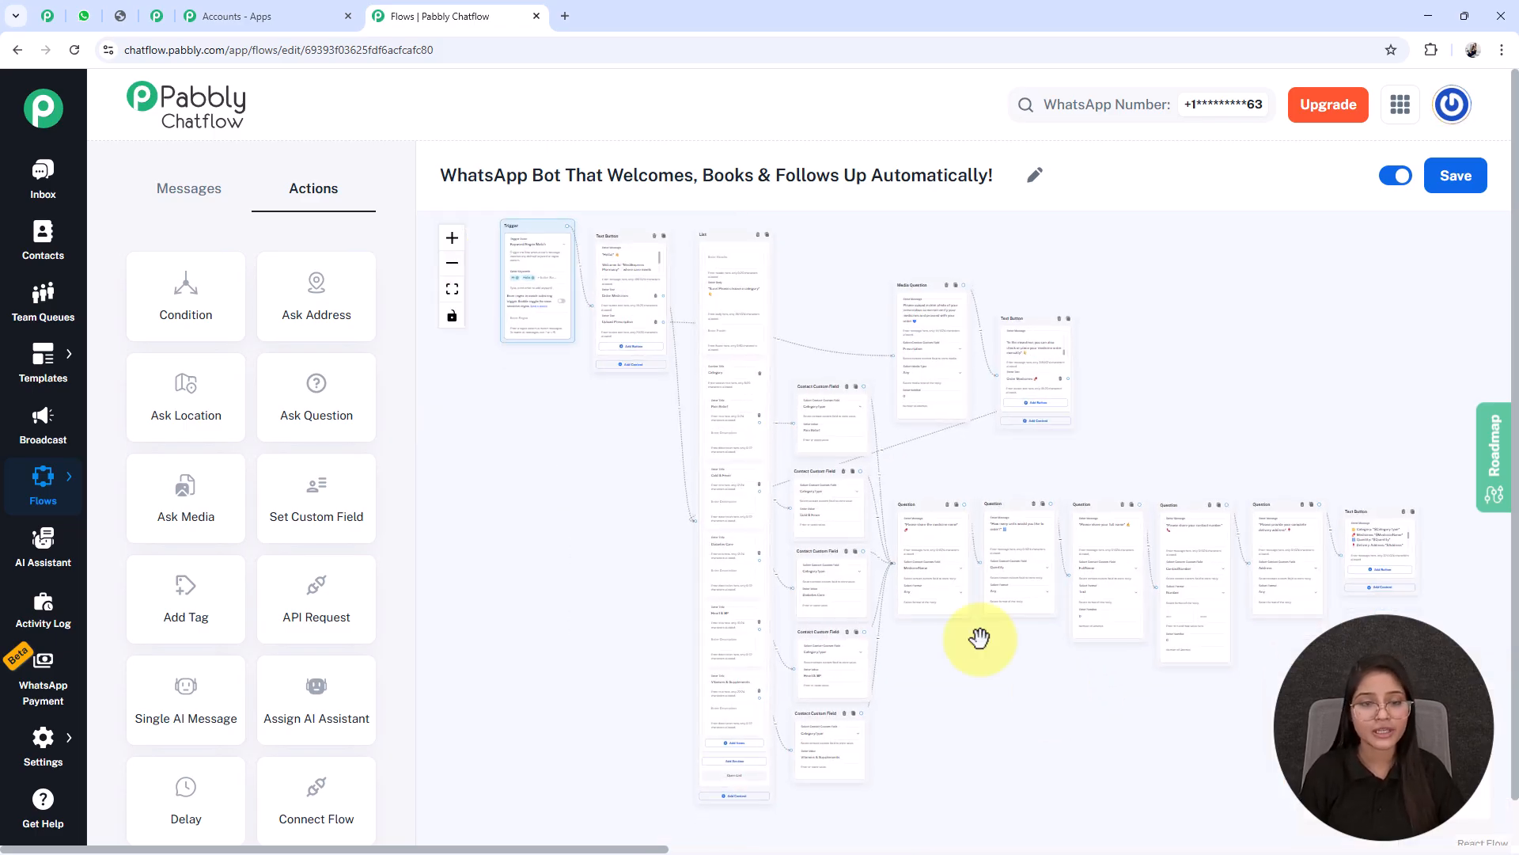
pyautogui.moveTo(532, 337); pyautogui.dragTo(536, 360)
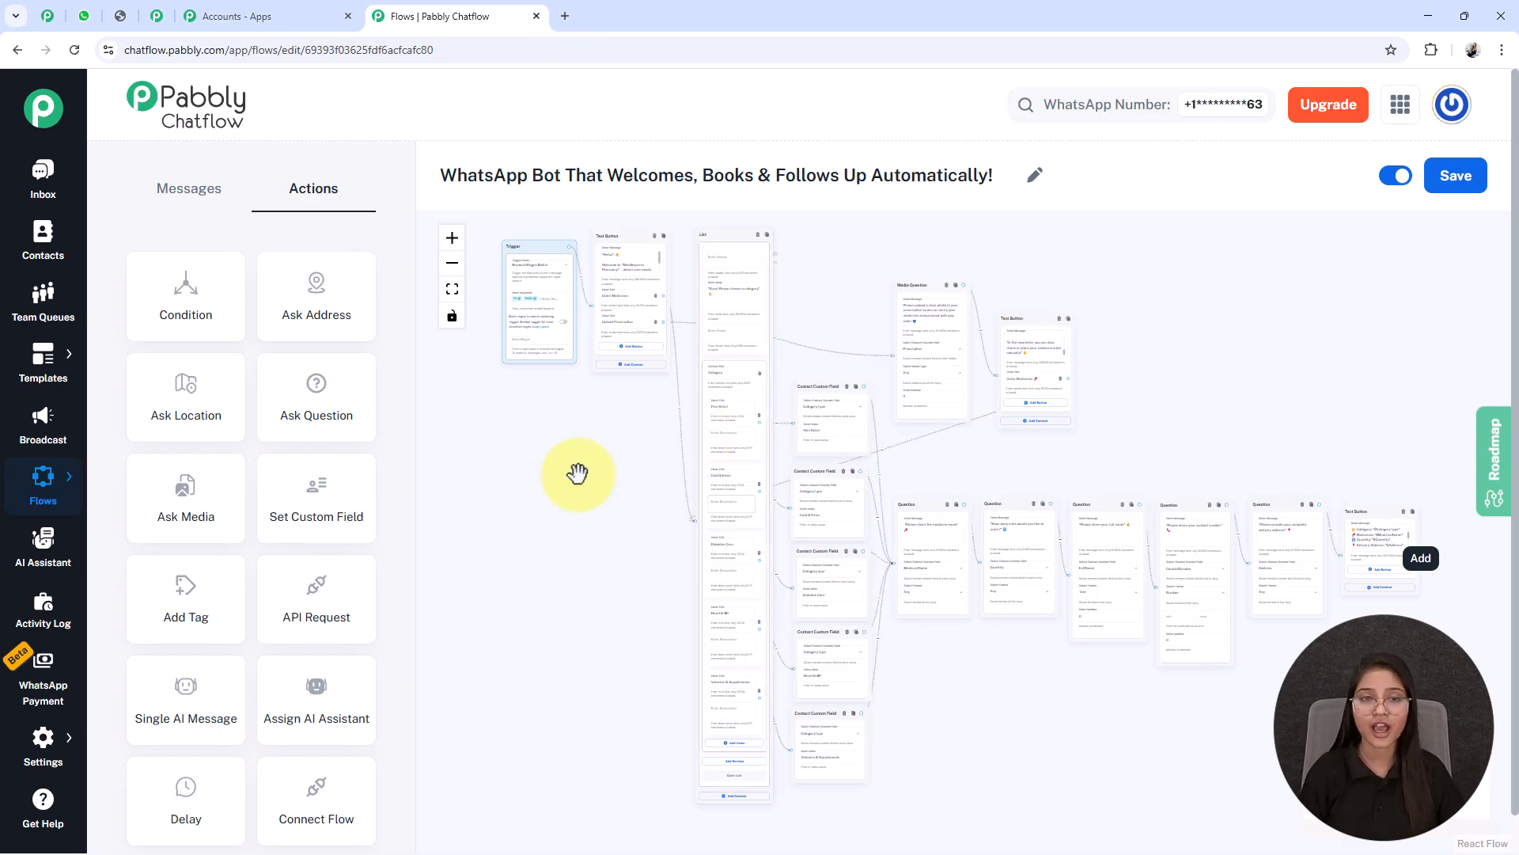
pyautogui.click(121, 17)
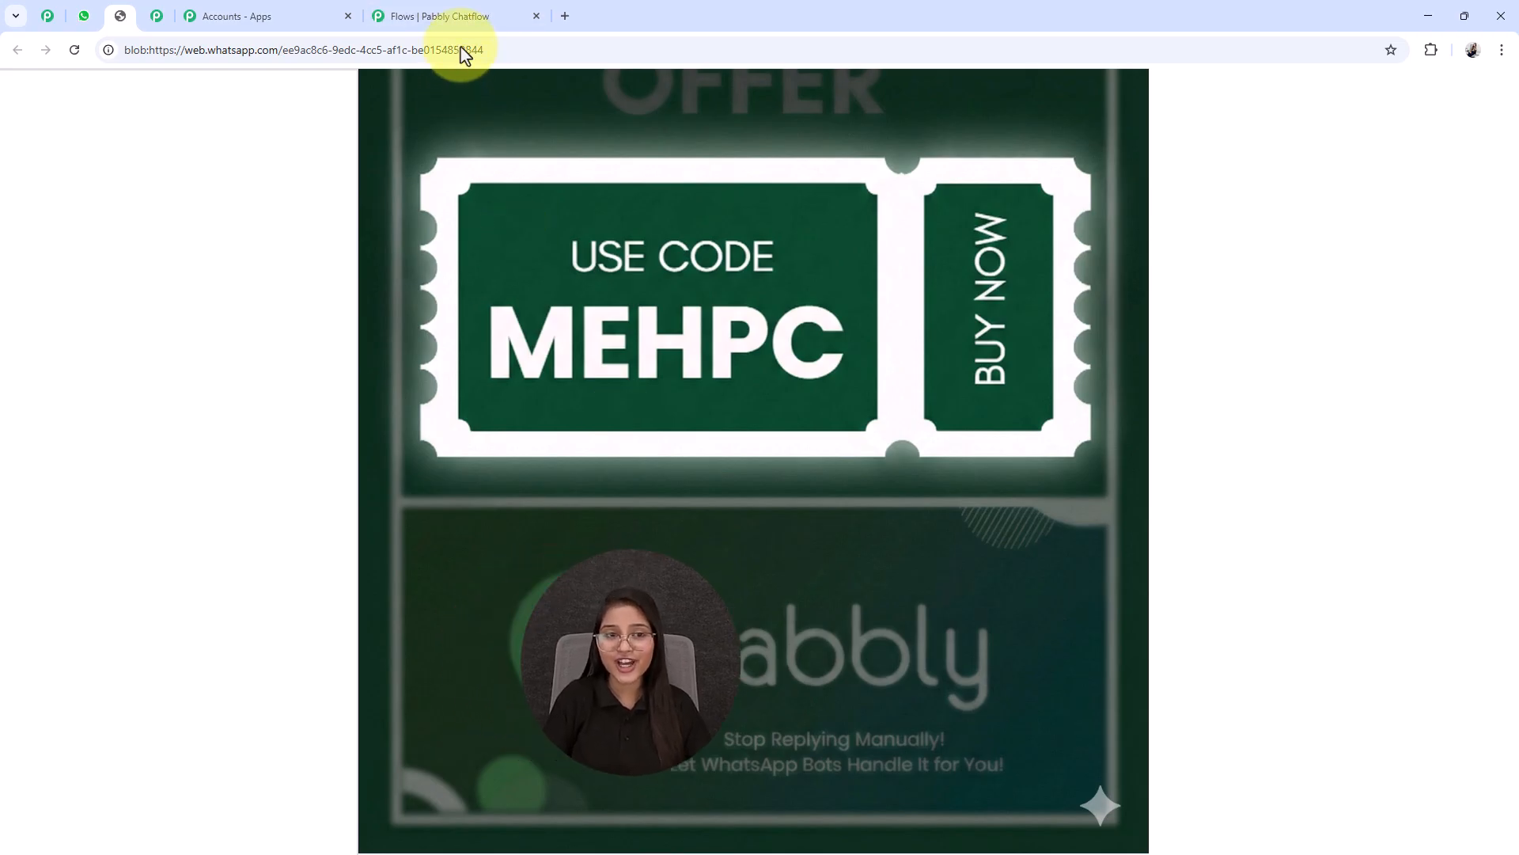
pyautogui.click(465, 24)
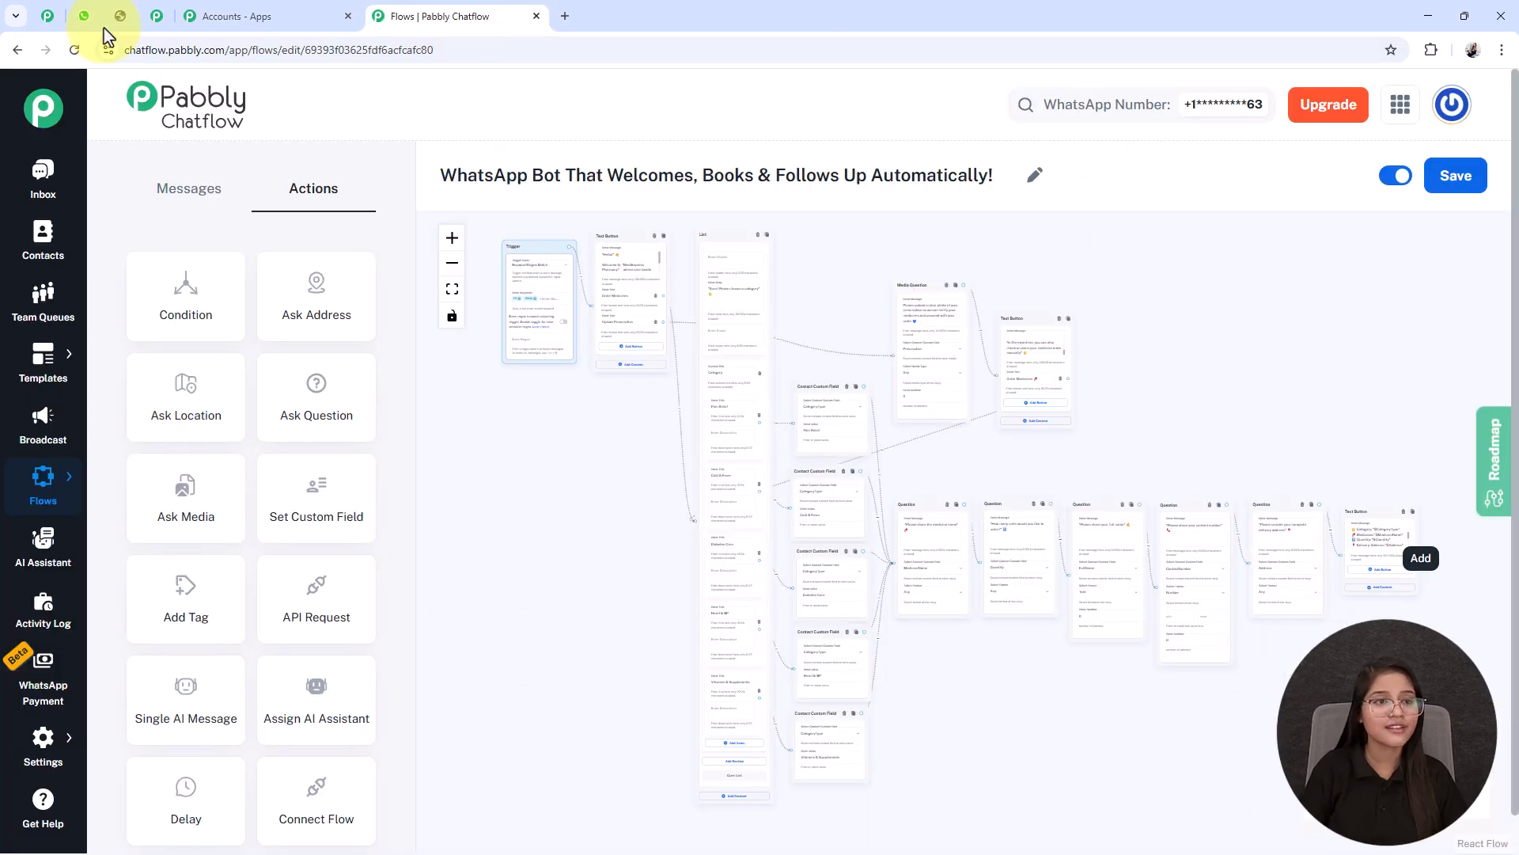
pyautogui.click(83, 16)
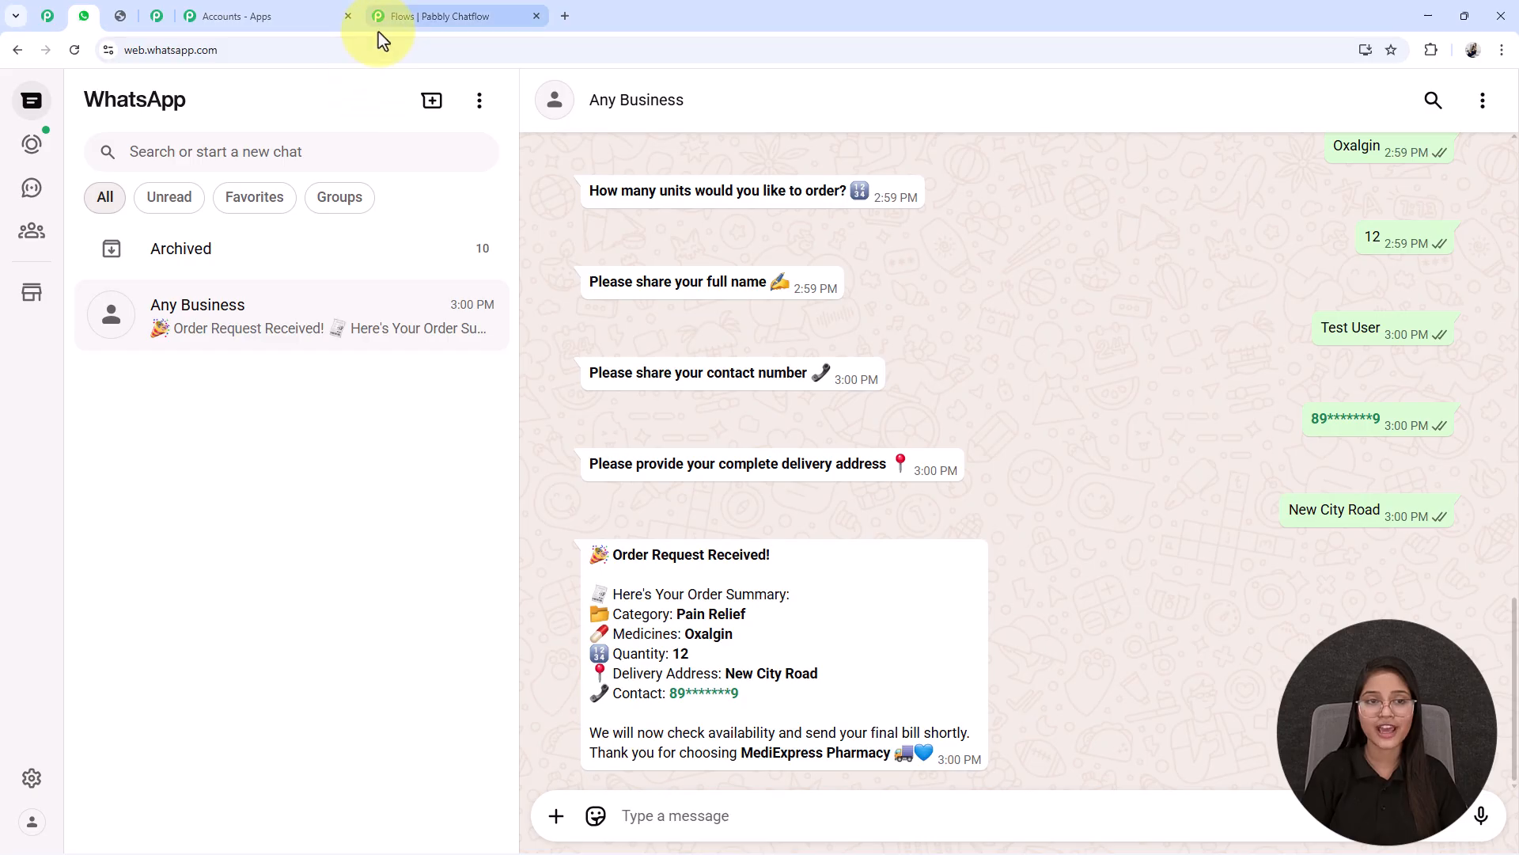
pyautogui.click(432, 16)
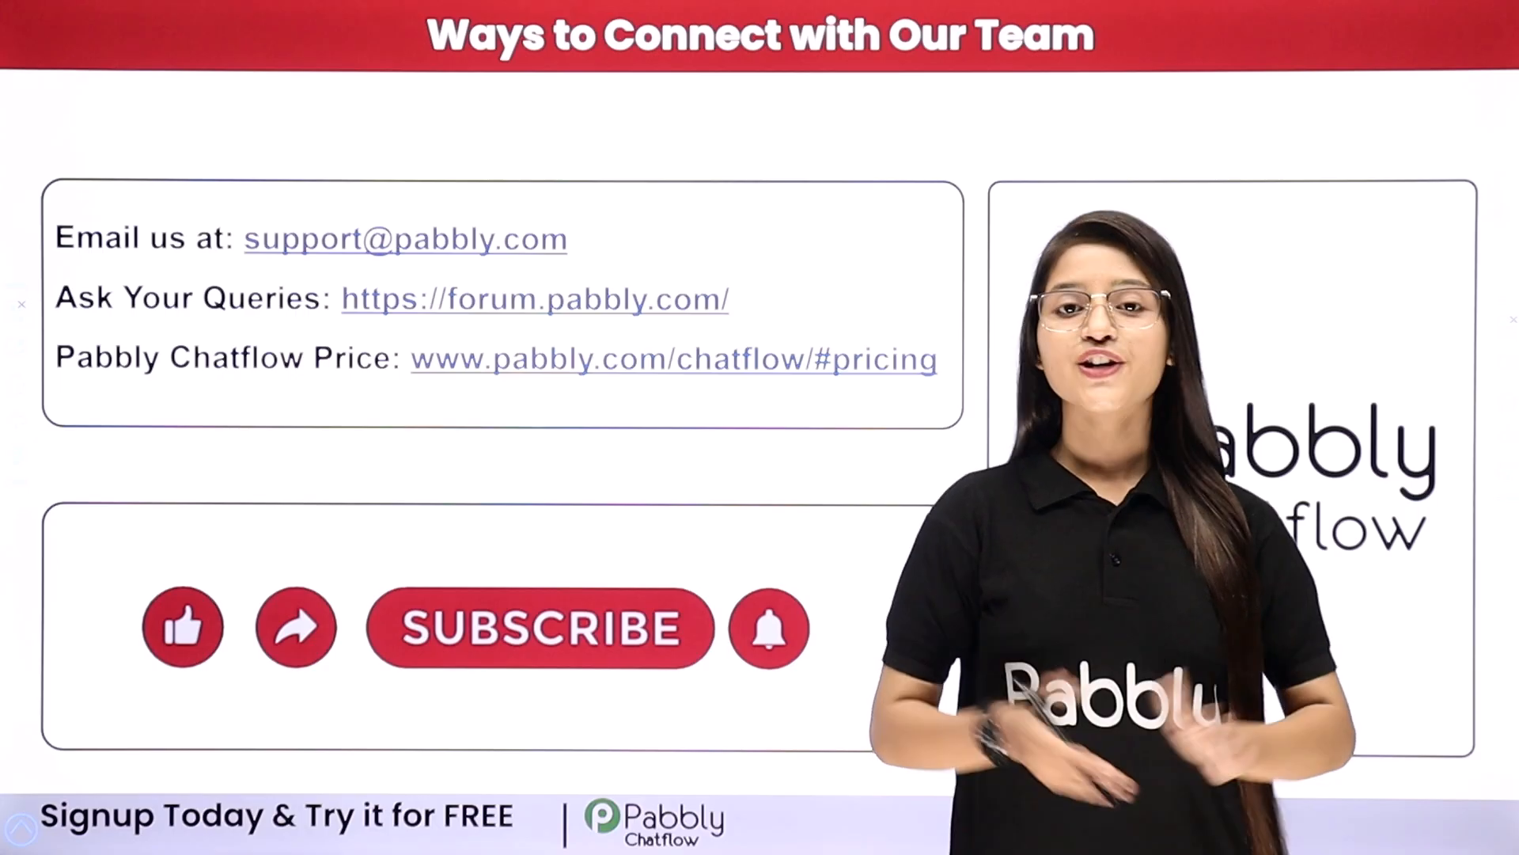